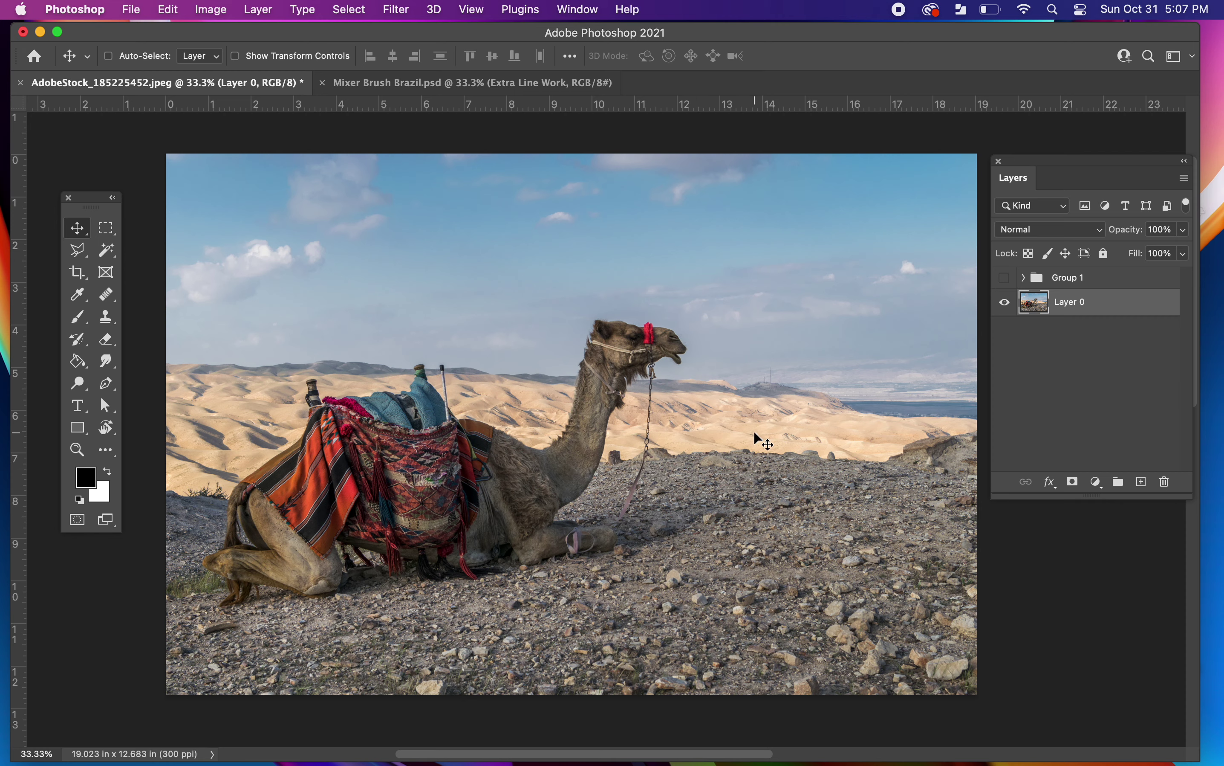
Step: Open the Select and Mask workspace for the camel photo layer and check the view modes, keeping Overlay
key("m")
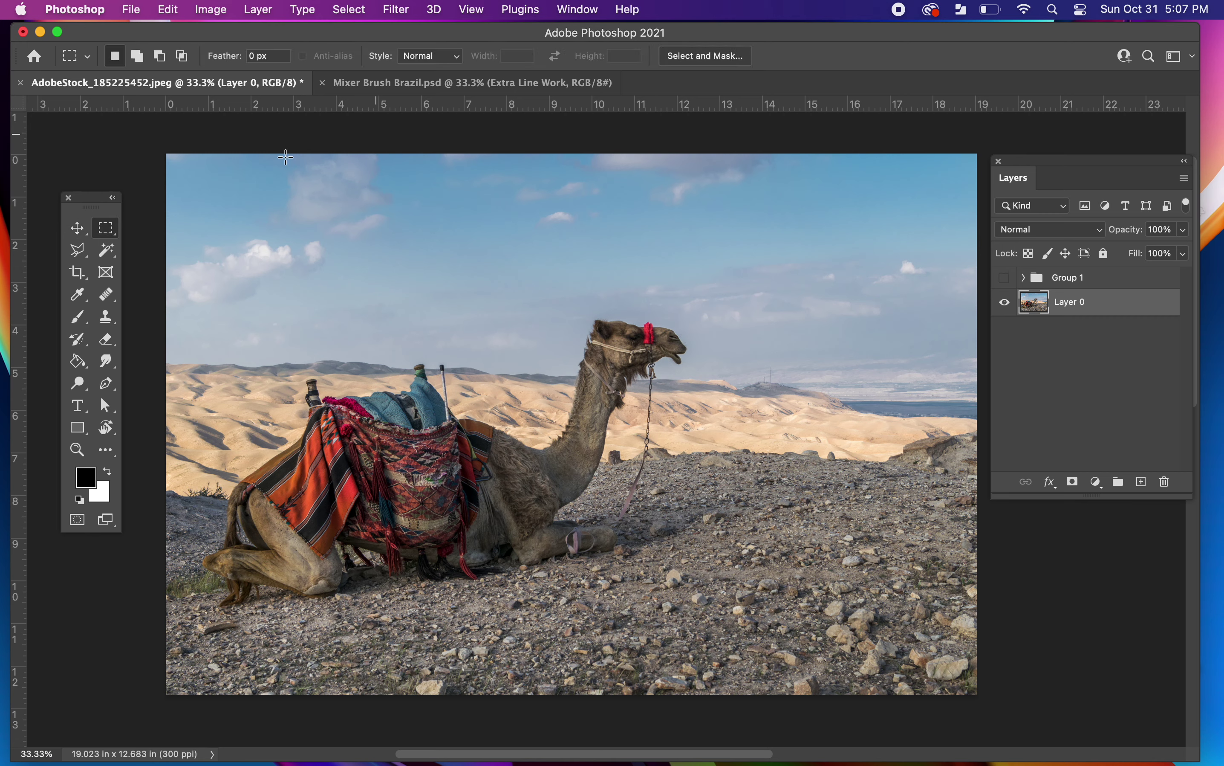
left_click_drag(100, 208, 111, 183)
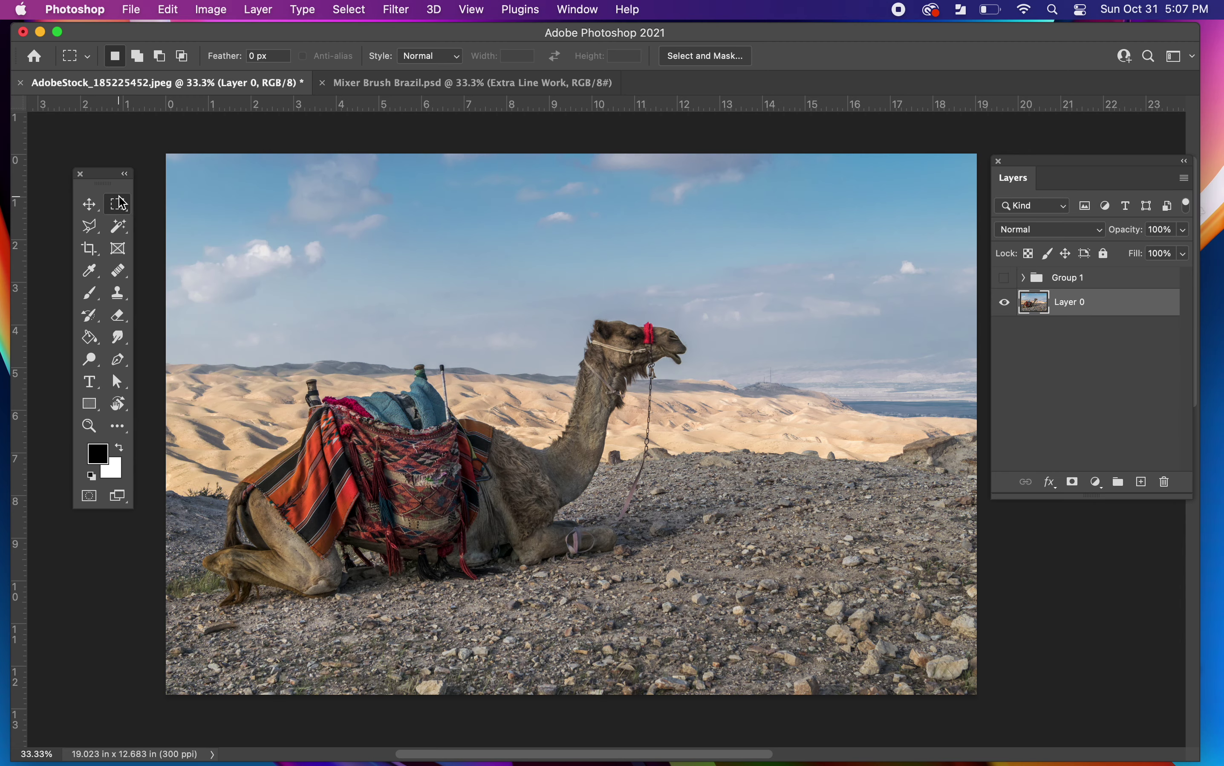
left_click(726, 57)
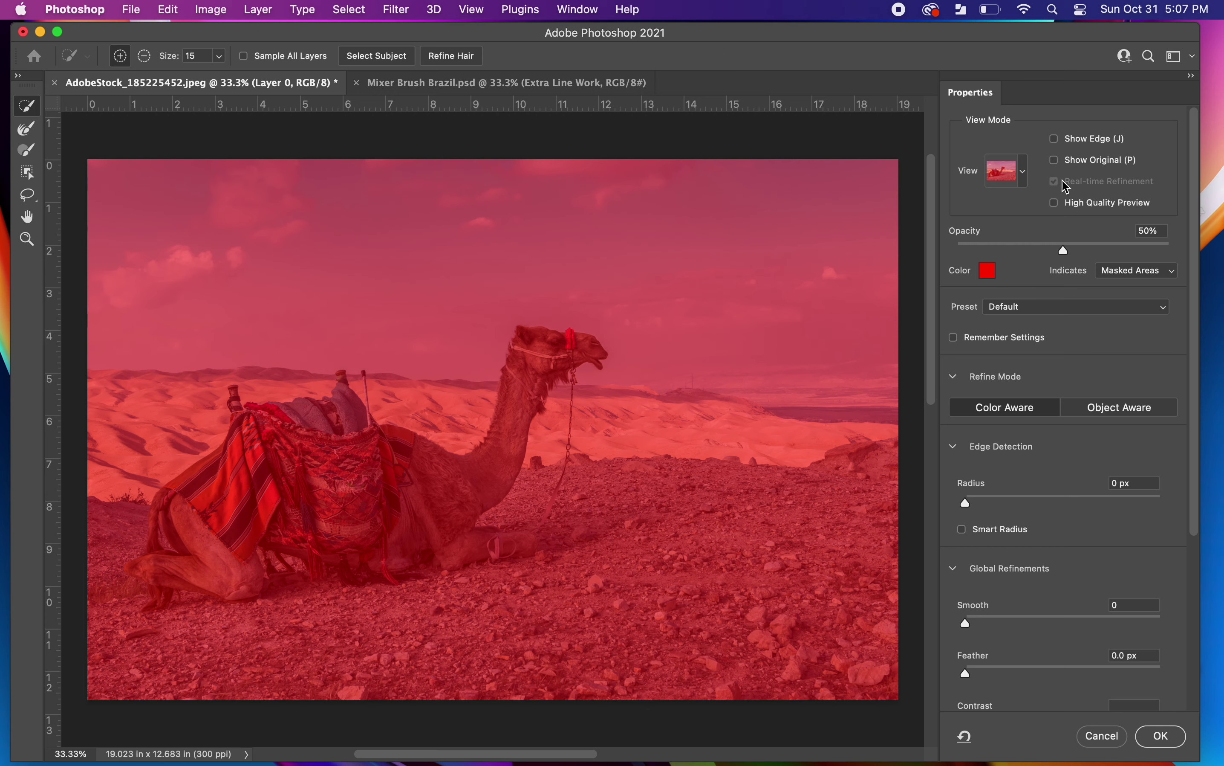
left_click(1022, 172)
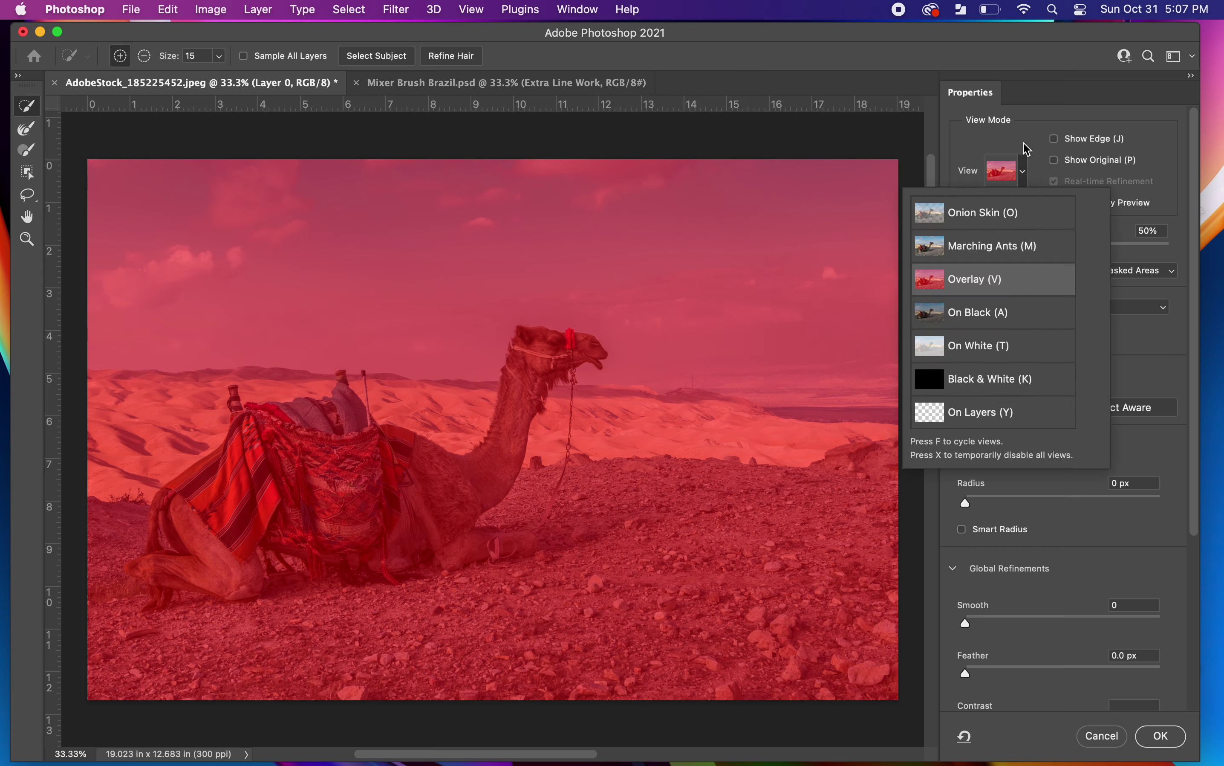
left_click(1027, 151)
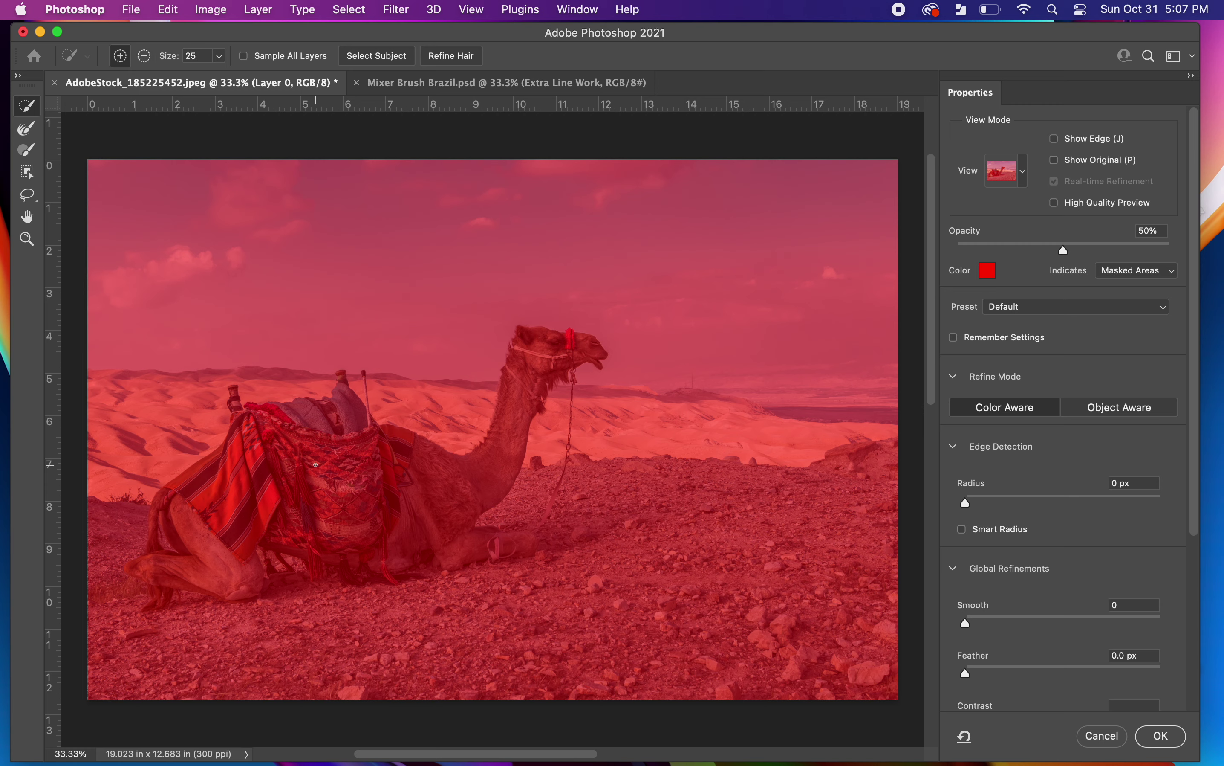
Step: Add the camel's body and the rocky foreground to the selection with a Quick Selection brush of size 150
key("bracketright")
key("bracketright")
mouse_move(304, 499)
left_mouse_down()
mouse_move(217, 528)
mouse_move(247, 504)
mouse_move(418, 493)
mouse_move(440, 562)
mouse_move(382, 606)
mouse_move(302, 611)
mouse_move(189, 646)
mouse_move(127, 644)
mouse_move(108, 578)
mouse_move(362, 661)
mouse_move(852, 648)
mouse_move(884, 555)
mouse_move(876, 481)
mouse_move(863, 469)
mouse_move(746, 501)
mouse_move(669, 504)
left_mouse_up()
left_click(357, 467)
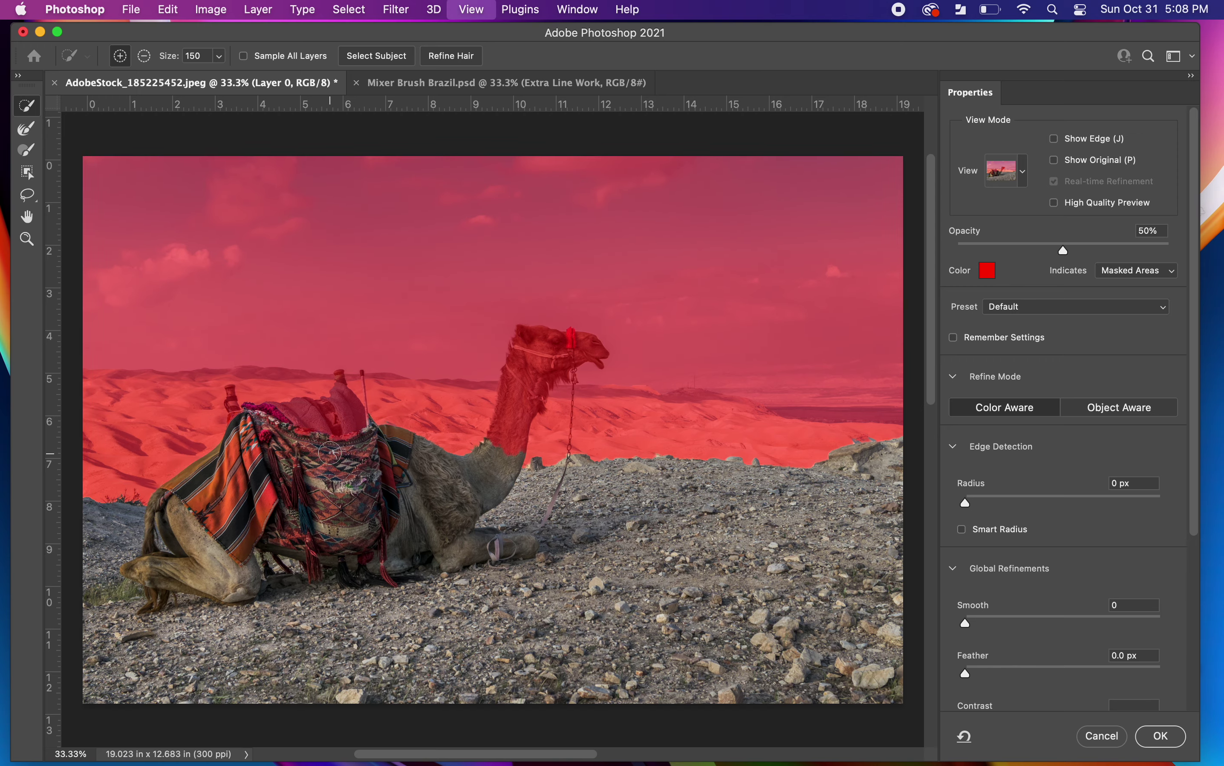
Step: Add the blue blanket and the pink fringe on top of the saddle to the selection with a size 70 brush
key("super+equal")
key("super+equal")
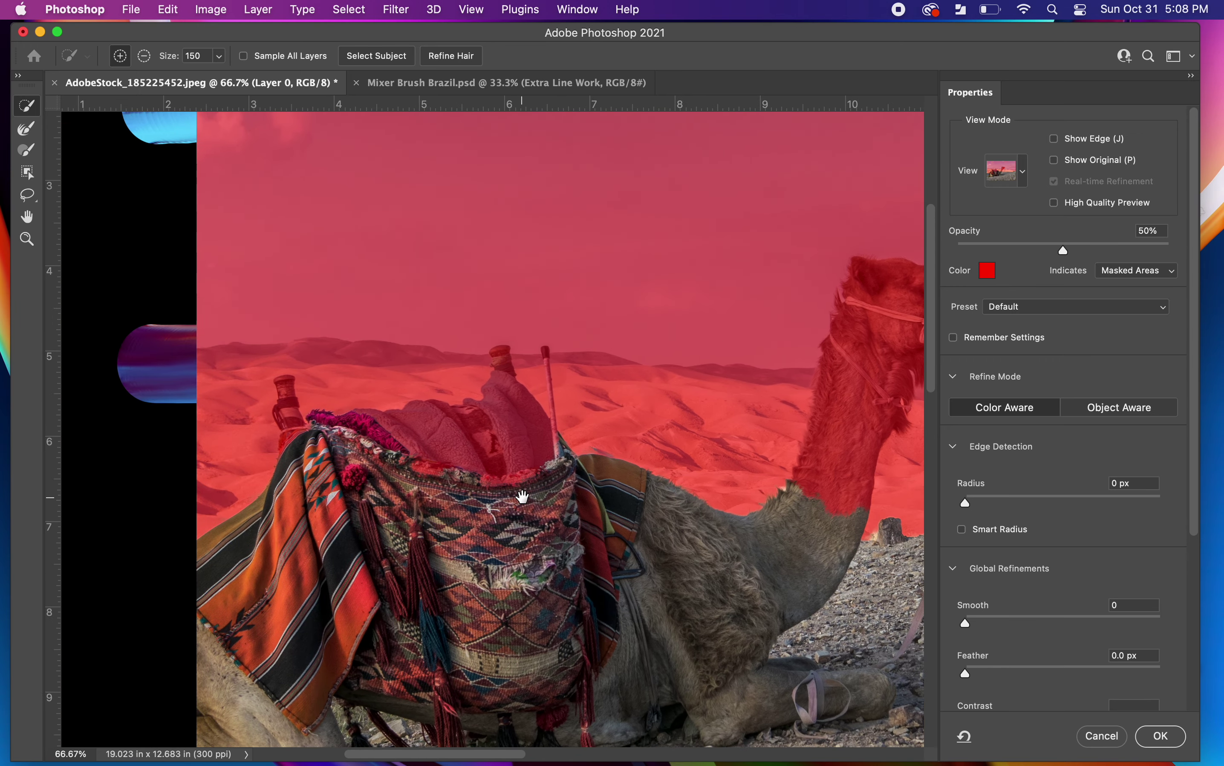
left_click_drag(227, 468, 531, 499)
key("bracketleft")
key("bracketleft")
key("bracketleft")
key("bracketleft")
key("bracketleft")
left_click(508, 450)
Step: Add the two upright saddle posts to the selection with the Quick Selection brush at size 30
key("bracketleft")
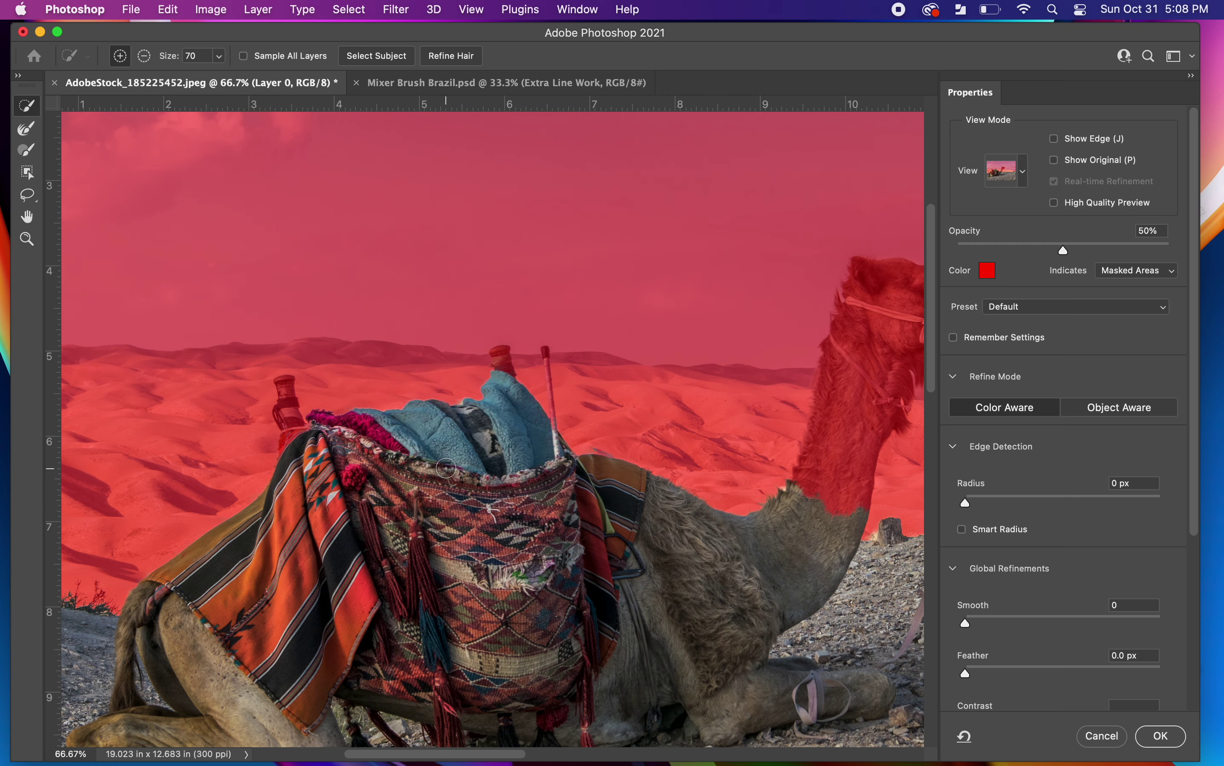
key("bracketleft")
key("bracketleft")
key("bracketleft")
left_click_drag(286, 392, 292, 434)
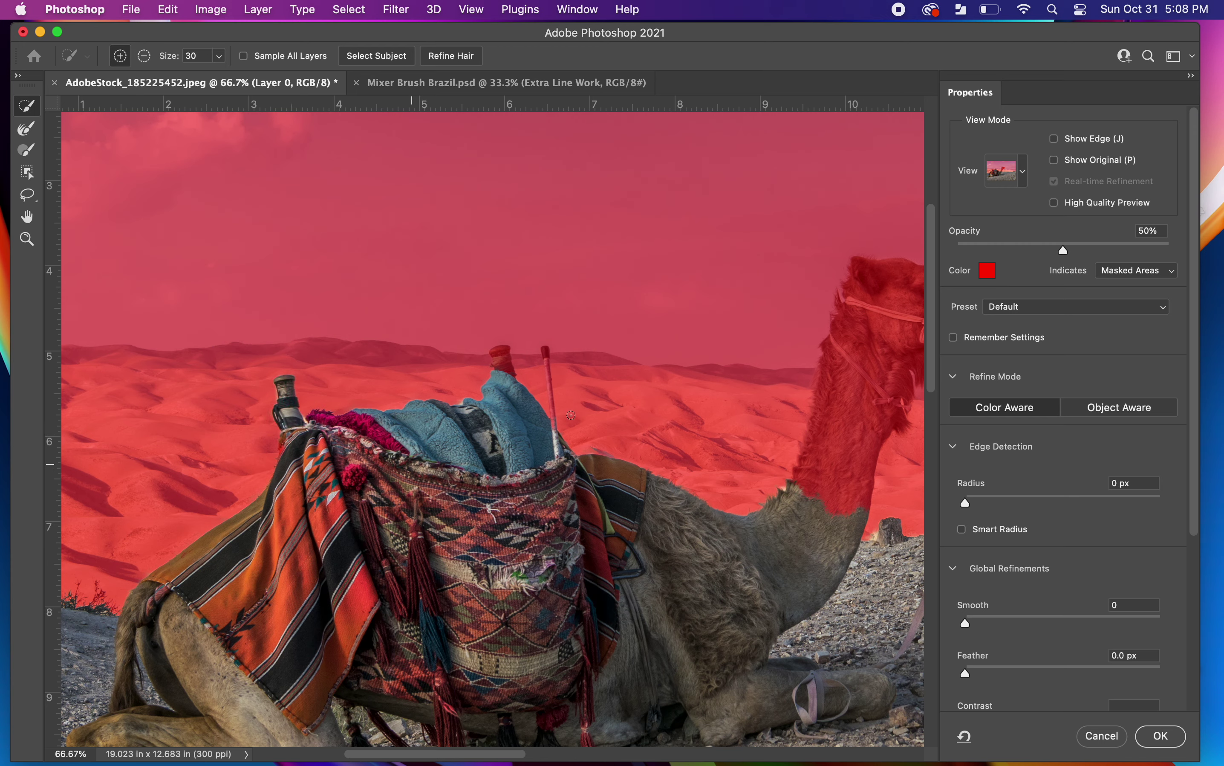
left_click_drag(498, 357, 506, 375)
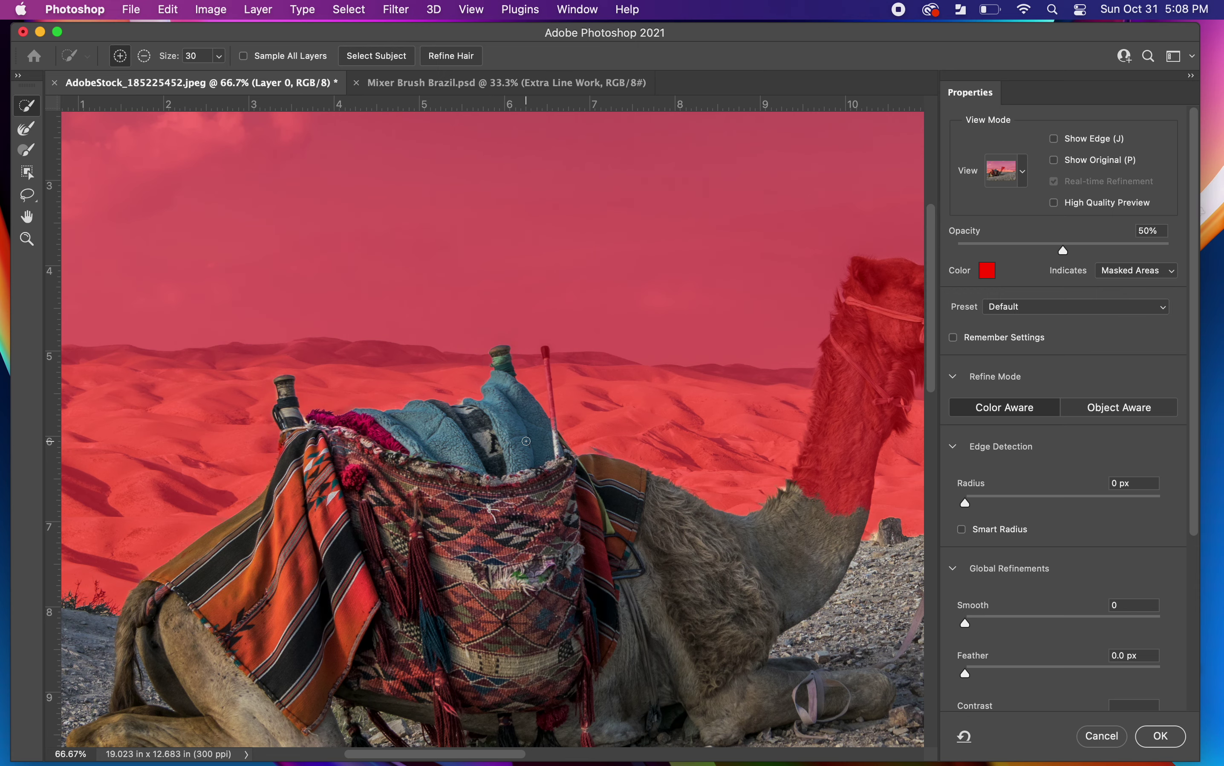
Step: Add the camel's neck and head to the selection with the Quick Selection brush at size 40
scroll(692, 549, "right", 5)
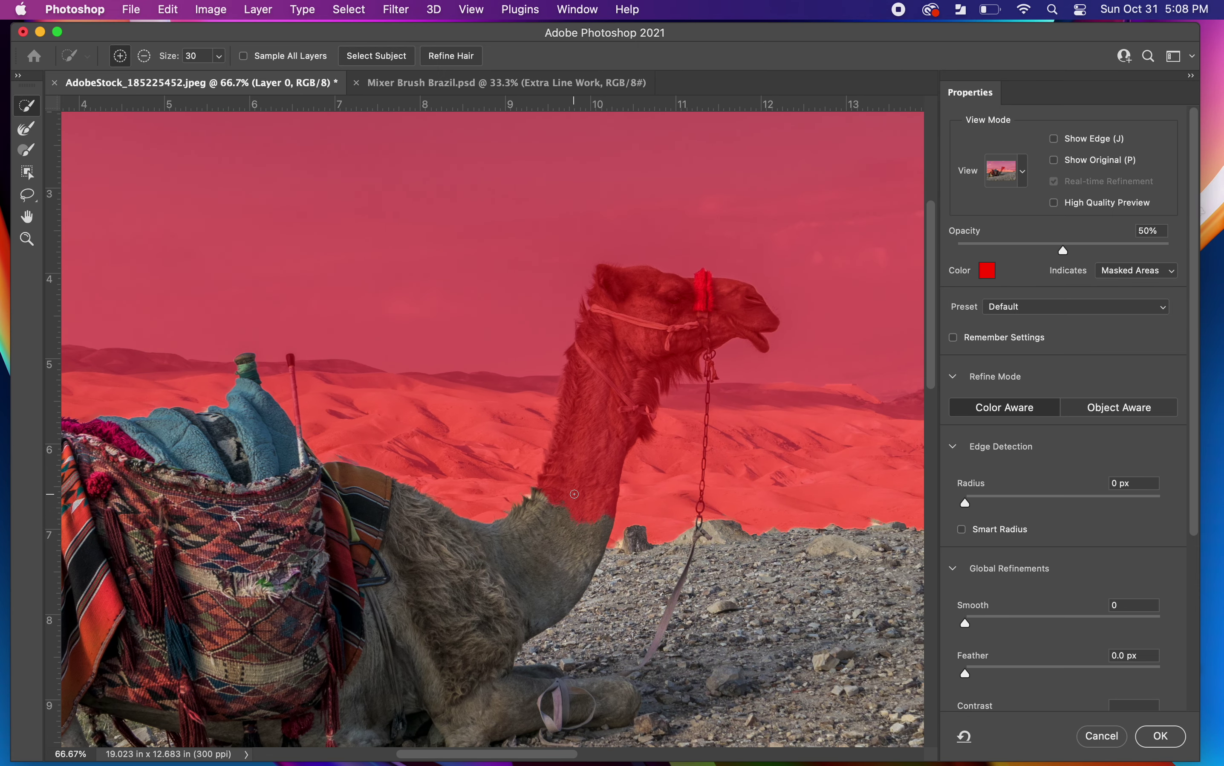
left_click_drag(568, 506, 594, 418)
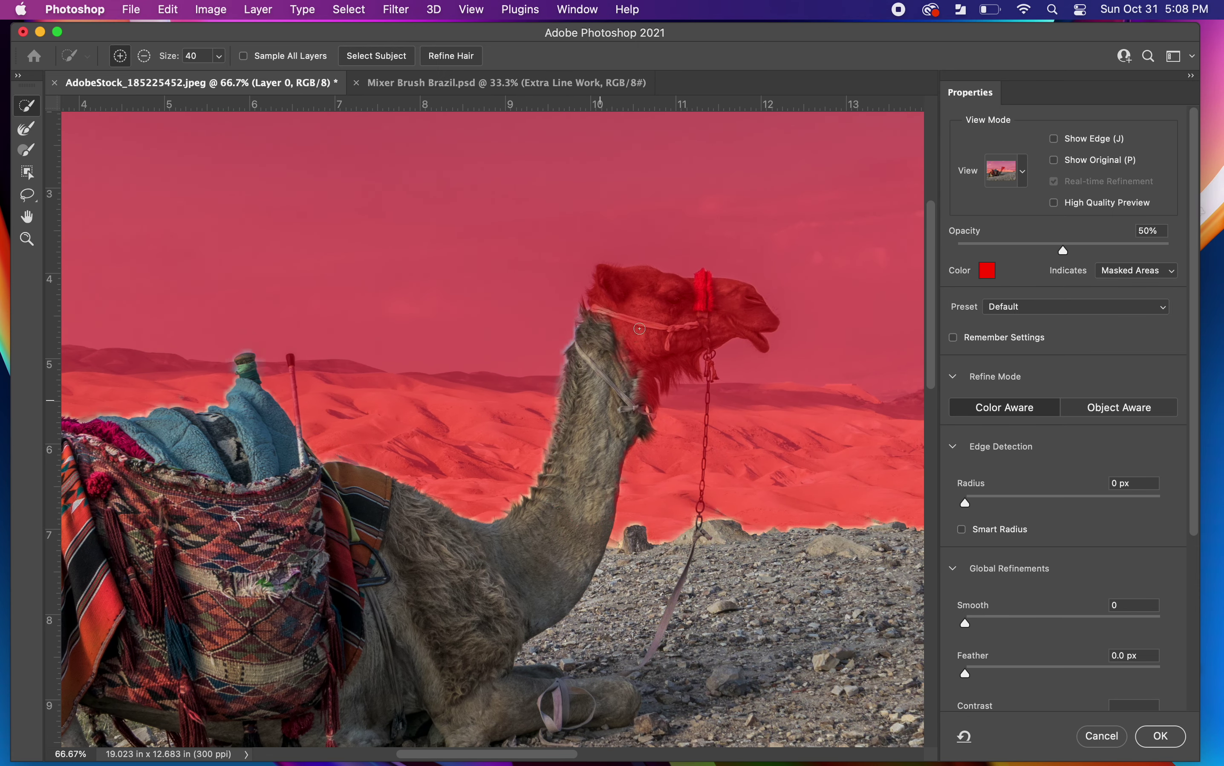
left_click_drag(639, 328, 688, 310)
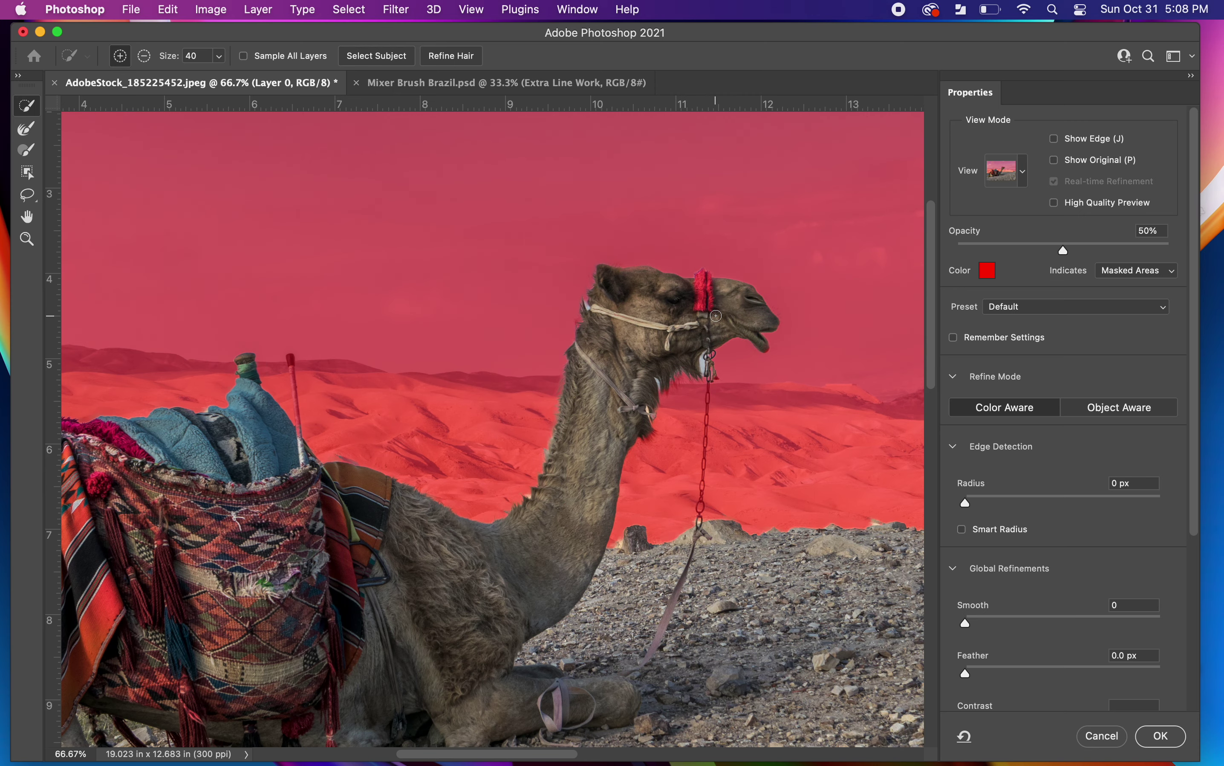
Step: Try to add the thin stick beside the blue blanket to the selection with a size 15 Quick Selection brush
left_click_drag(262, 551, 502, 577)
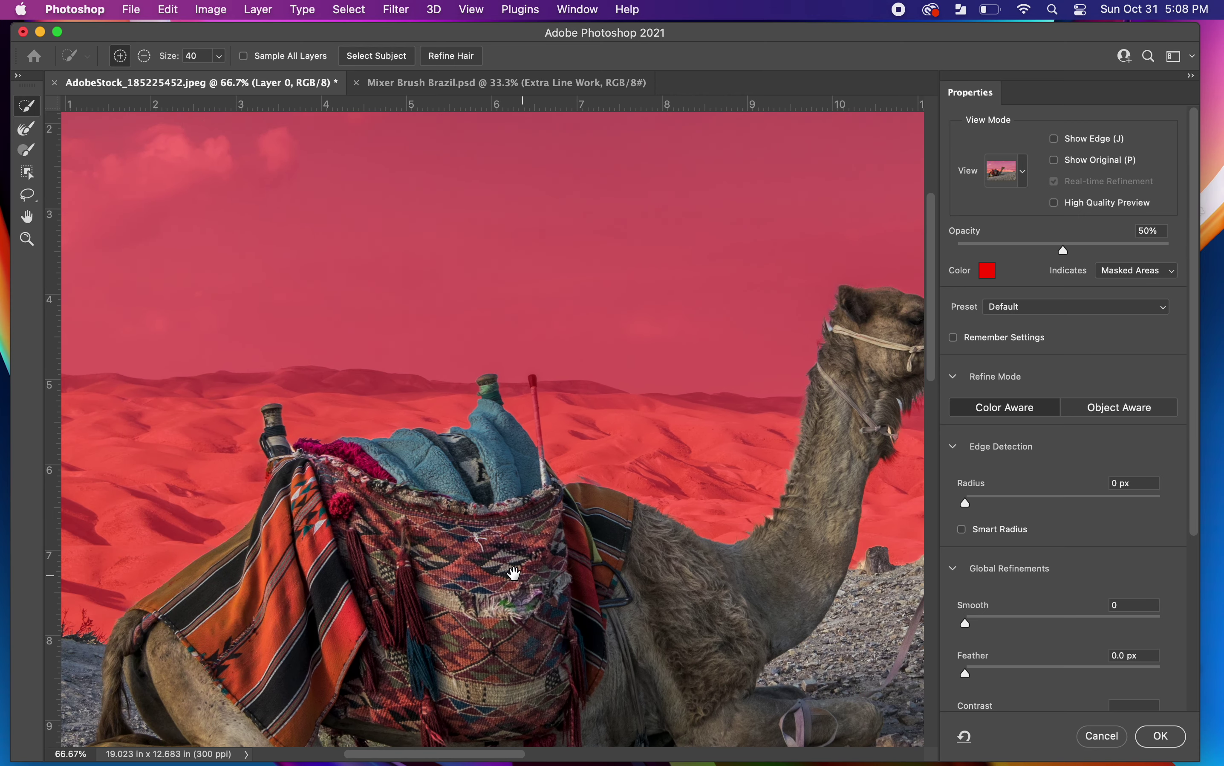
key("super+equal")
key("super+equal")
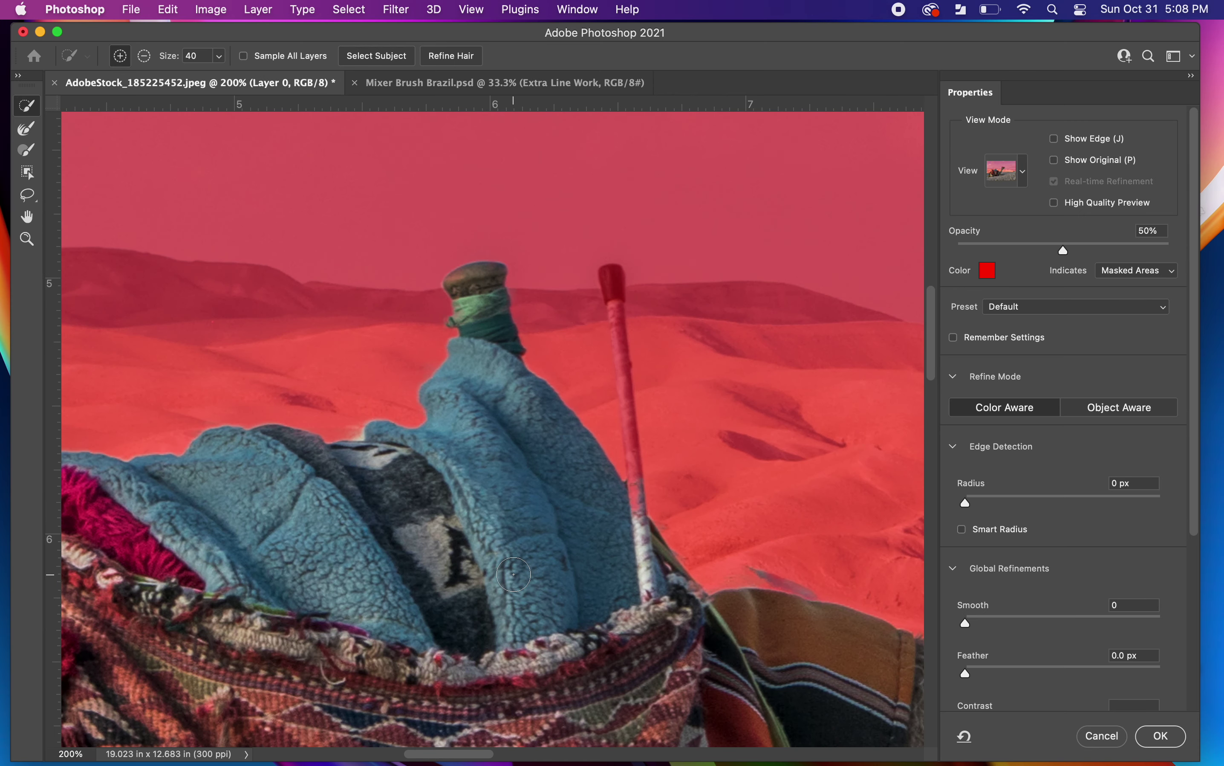
left_click_drag(623, 451, 583, 401)
key("bracketleft")
left_click_drag(575, 381, 586, 524)
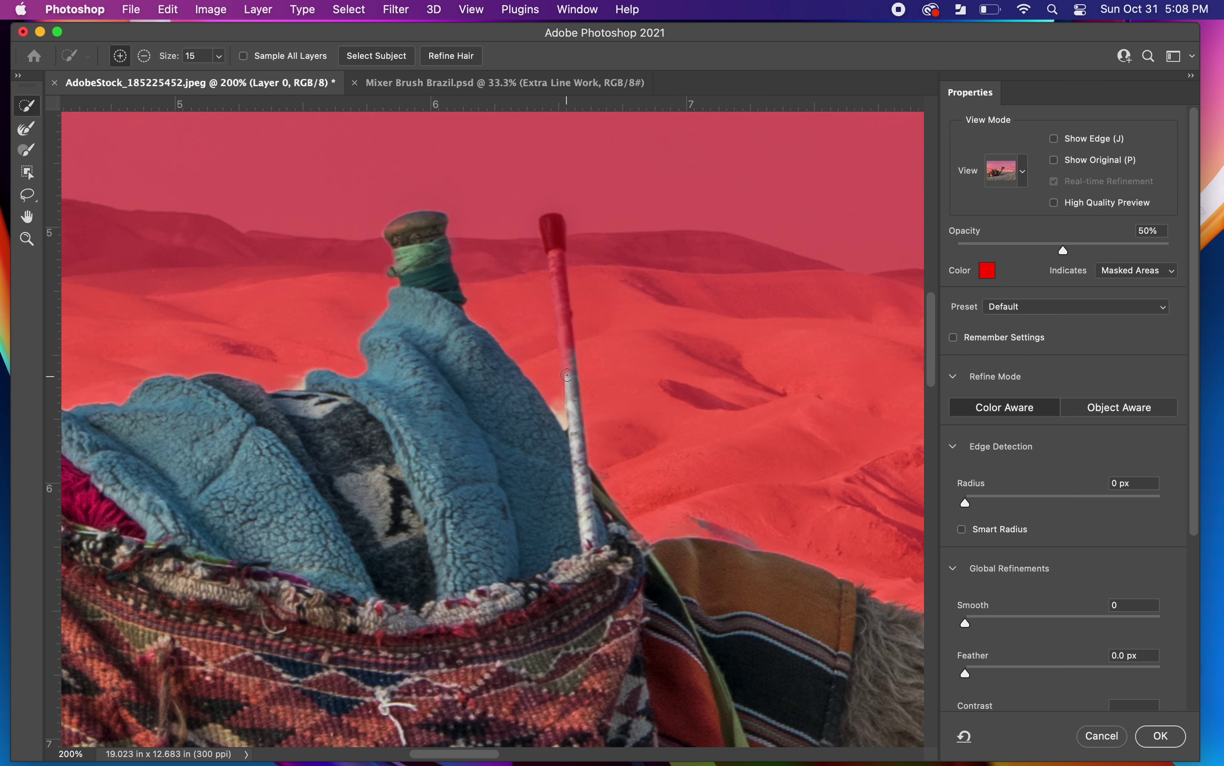
left_click_drag(567, 375, 553, 244)
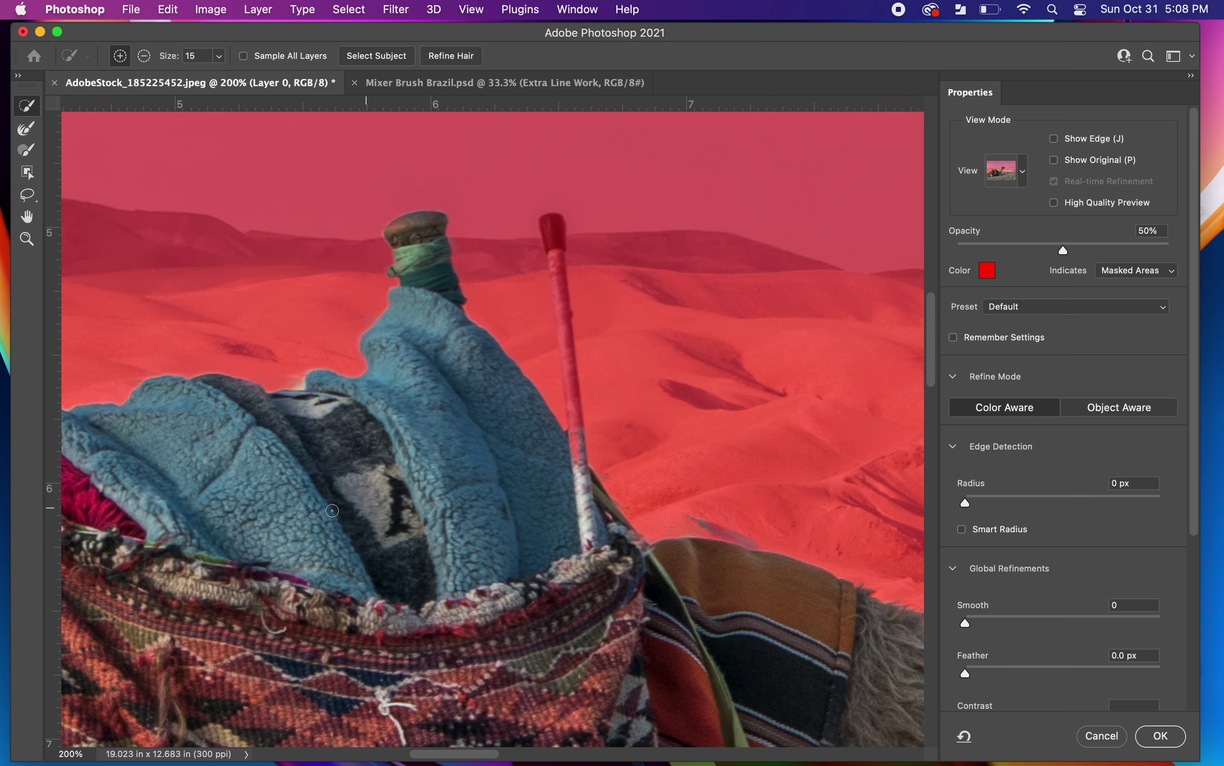
Step: Remove the sky patches from the selection under the jaw and around the bridle using the Refine Edge Brush at size 20
left_click_drag(782, 611, 350, 506)
left_click_drag(650, 520, 327, 339)
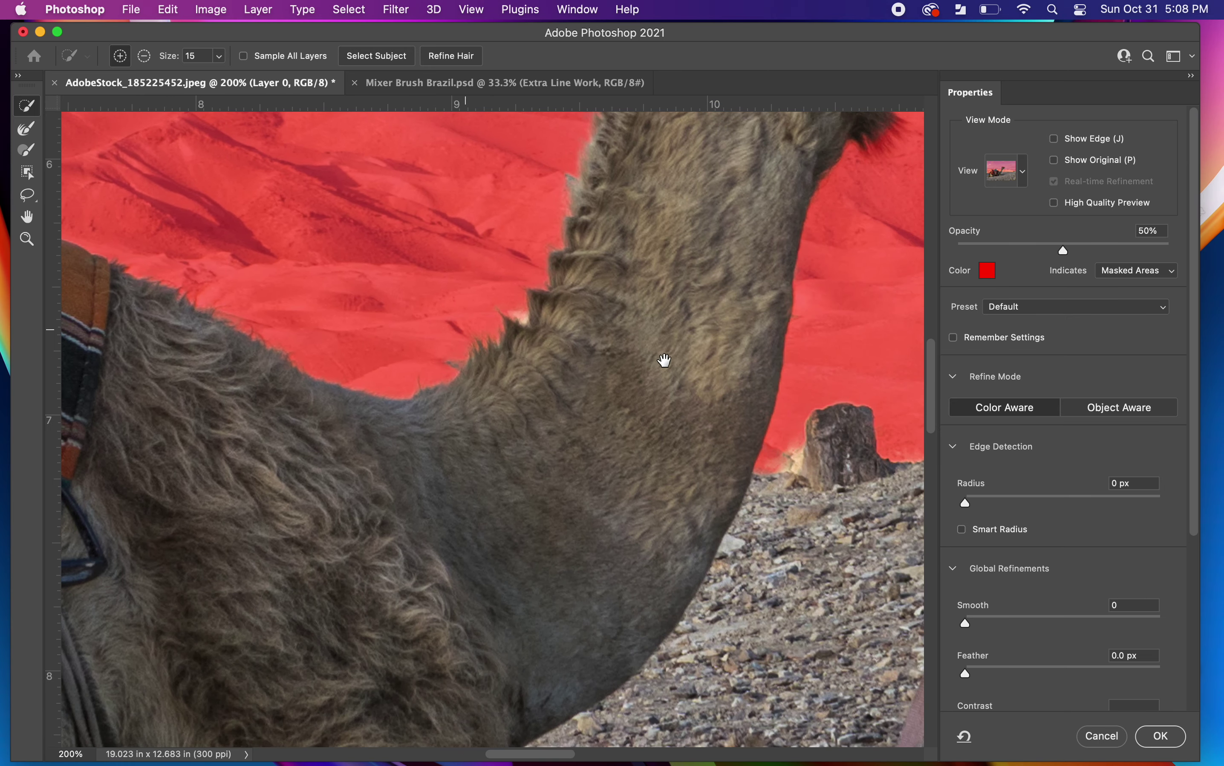
left_click_drag(662, 361, 399, 501)
left_click_drag(475, 281, 450, 364)
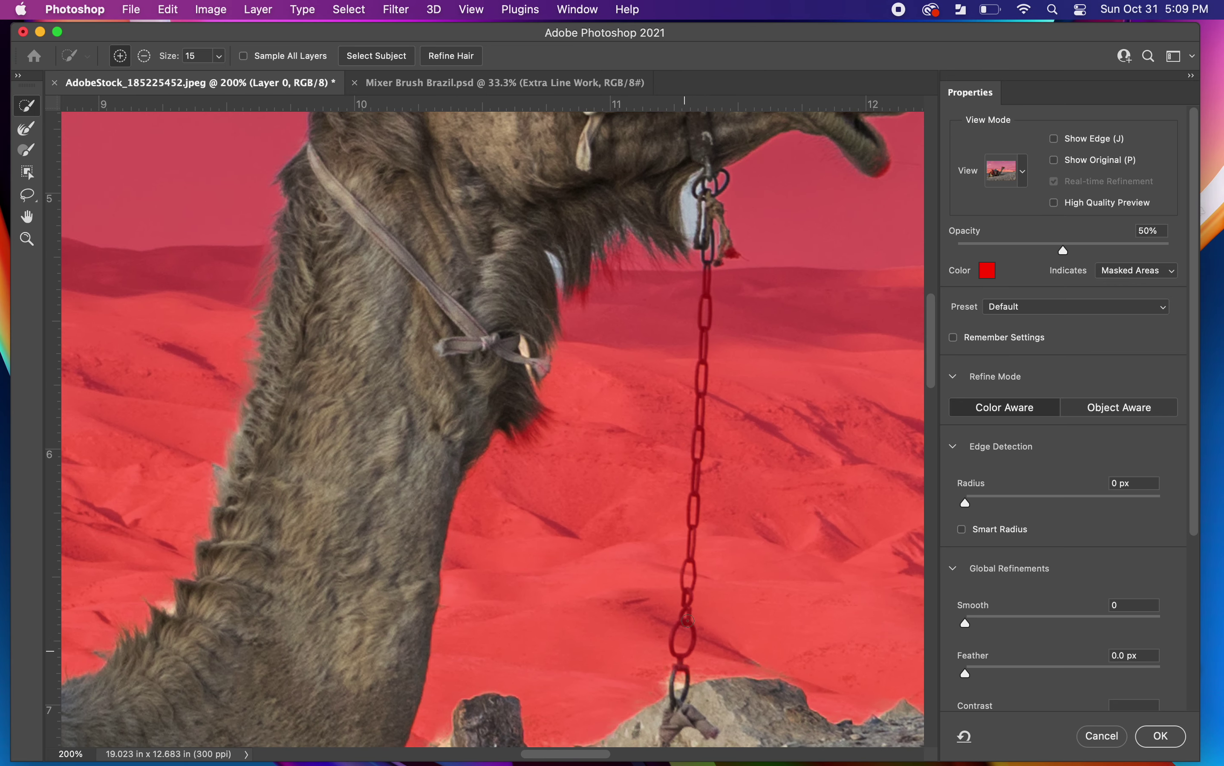
left_click_drag(740, 276, 639, 453)
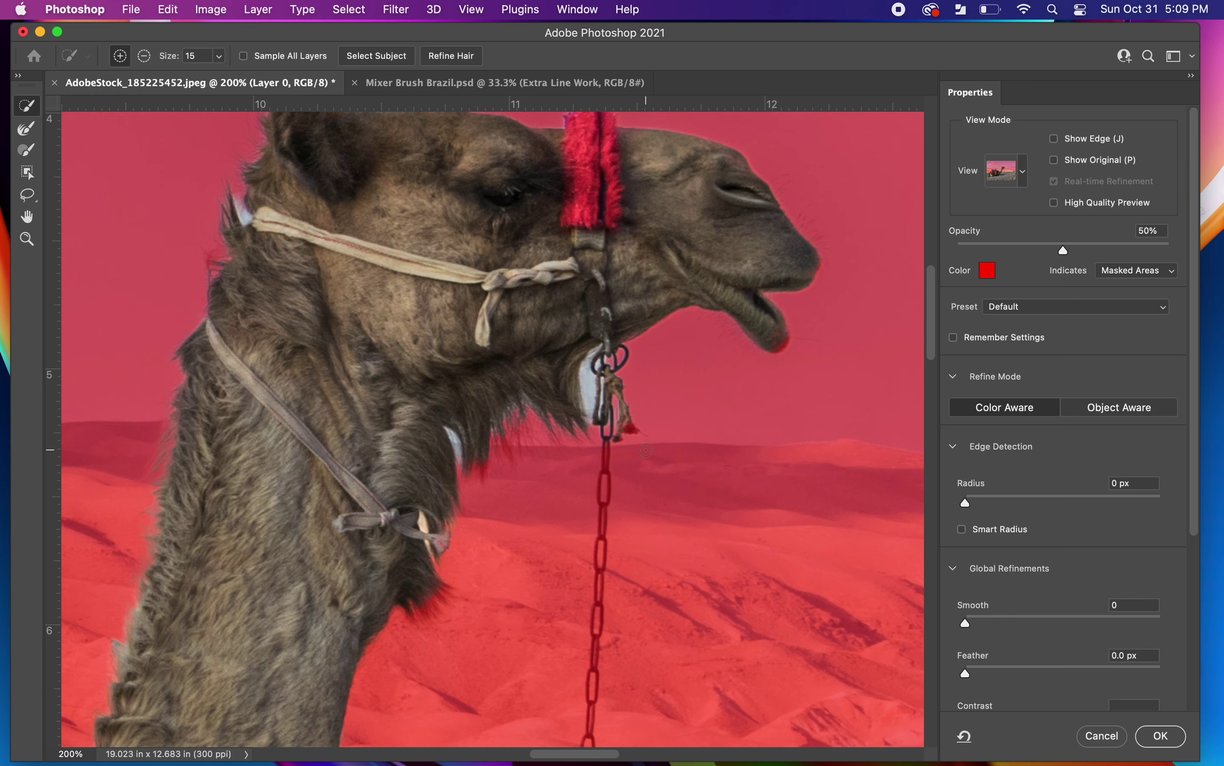
scroll(673, 440, "up", 3)
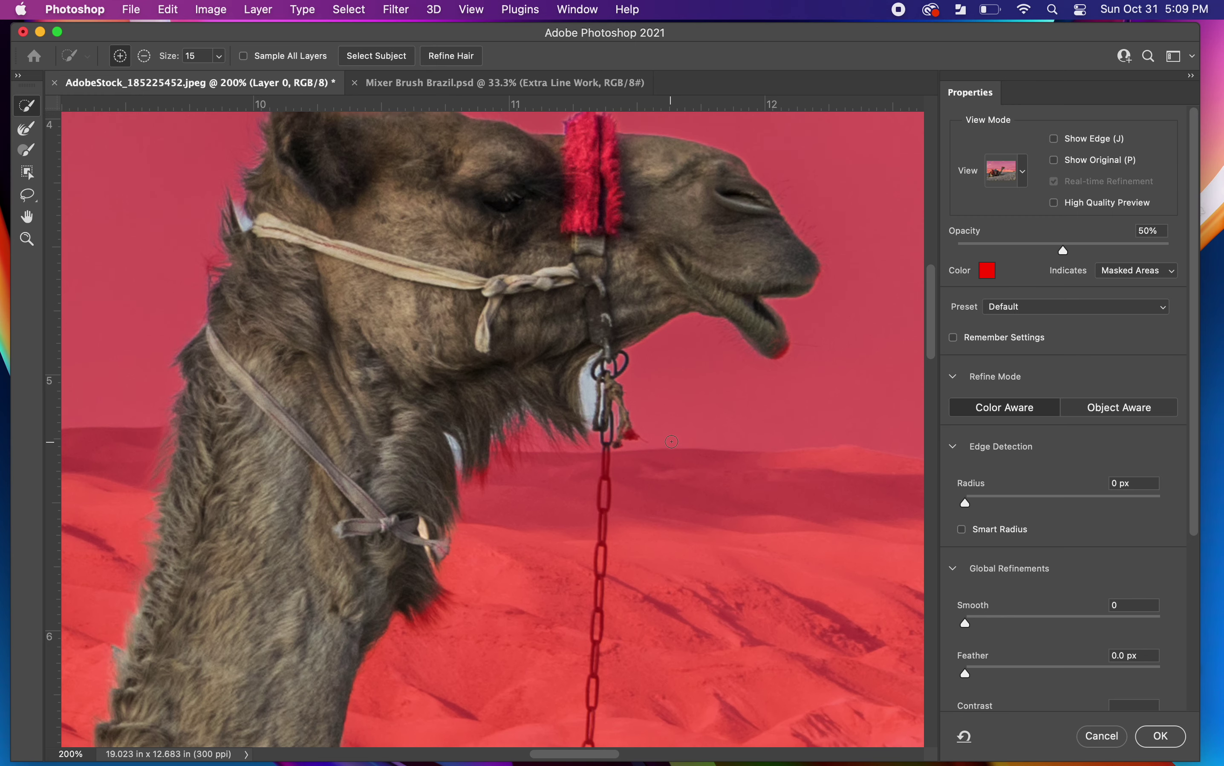
scroll(623, 460, "down", 1)
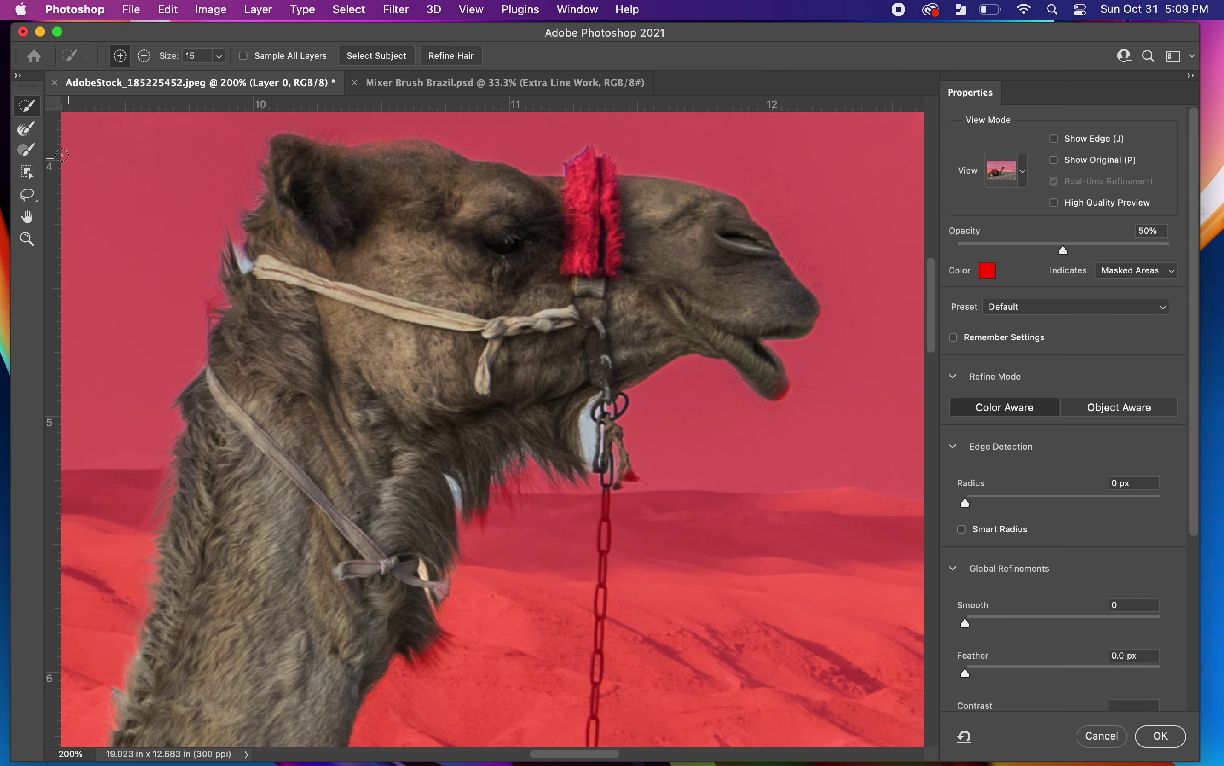
left_click(30, 132)
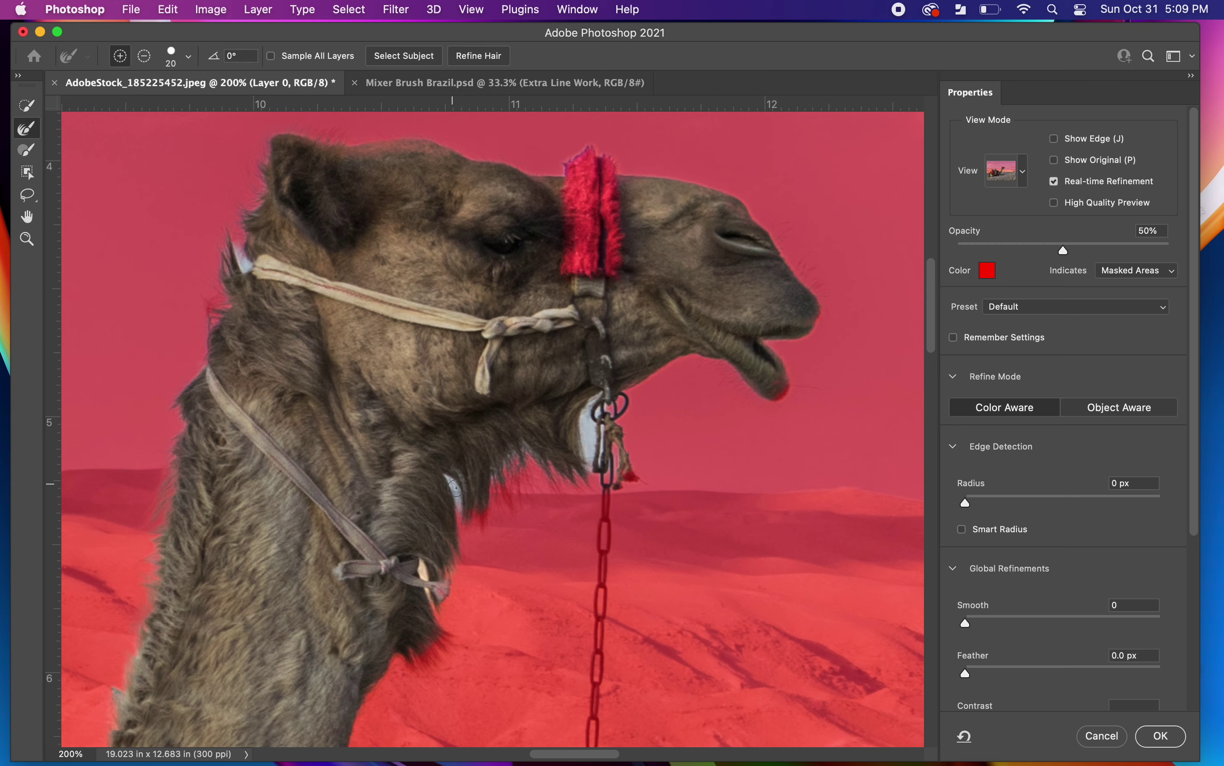
left_click_drag(434, 490, 462, 506)
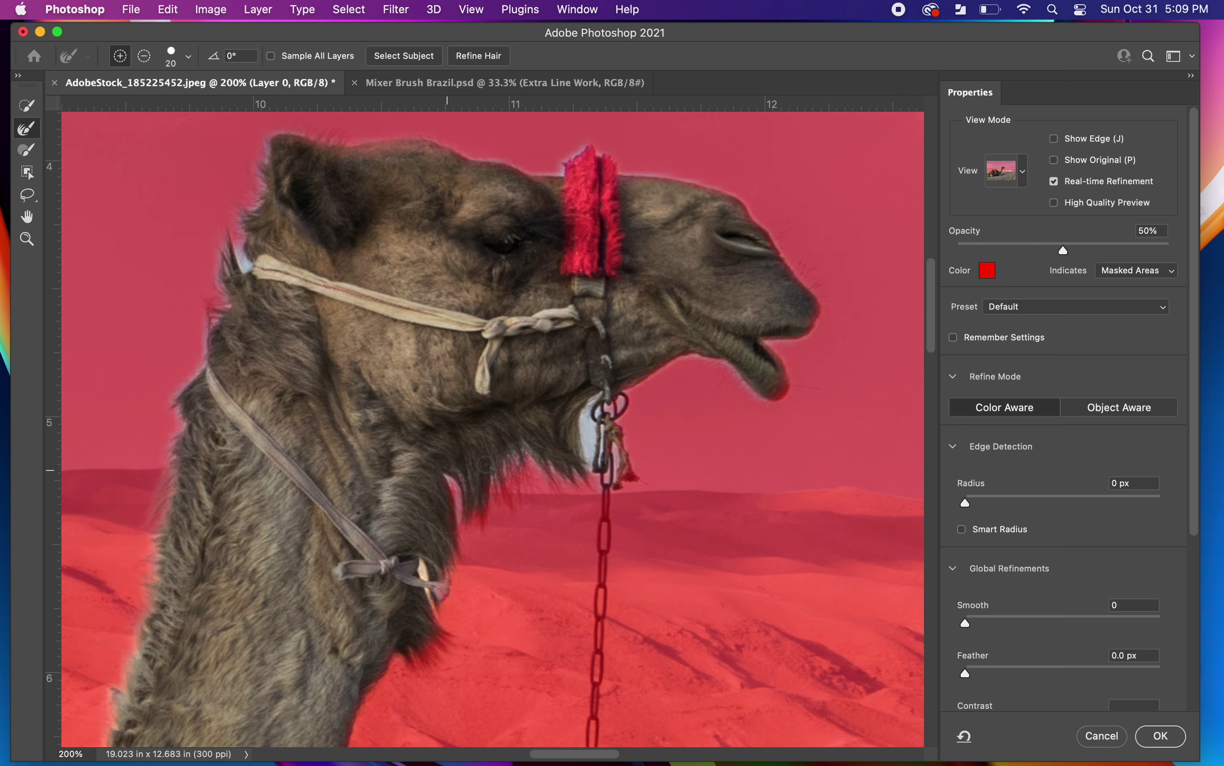
mouse_move(576, 480)
left_mouse_down()
mouse_move(617, 457)
mouse_move(578, 437)
mouse_move(598, 450)
mouse_move(592, 408)
mouse_move(624, 383)
left_mouse_up()
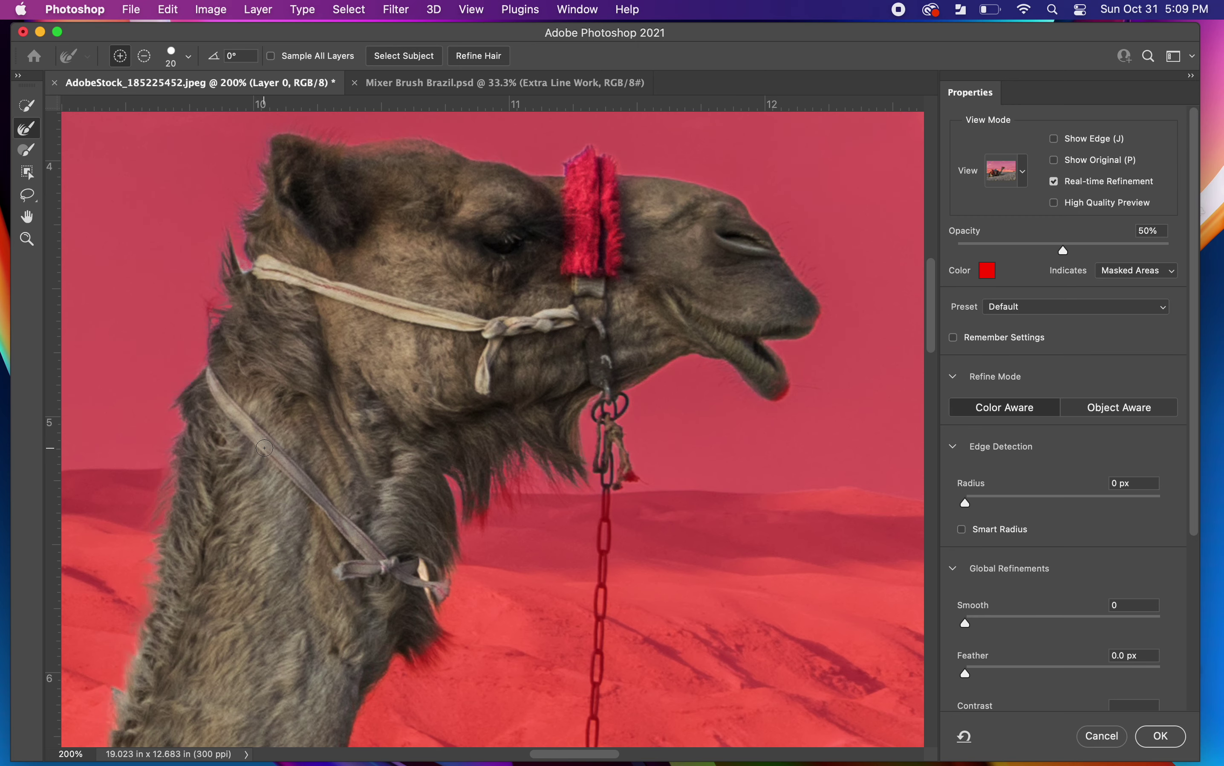
Step: Add the upper links of the chain hanging from the bridle to the selection with the Refine Edge Brush at size 20
scroll(121, 622, "down", 4)
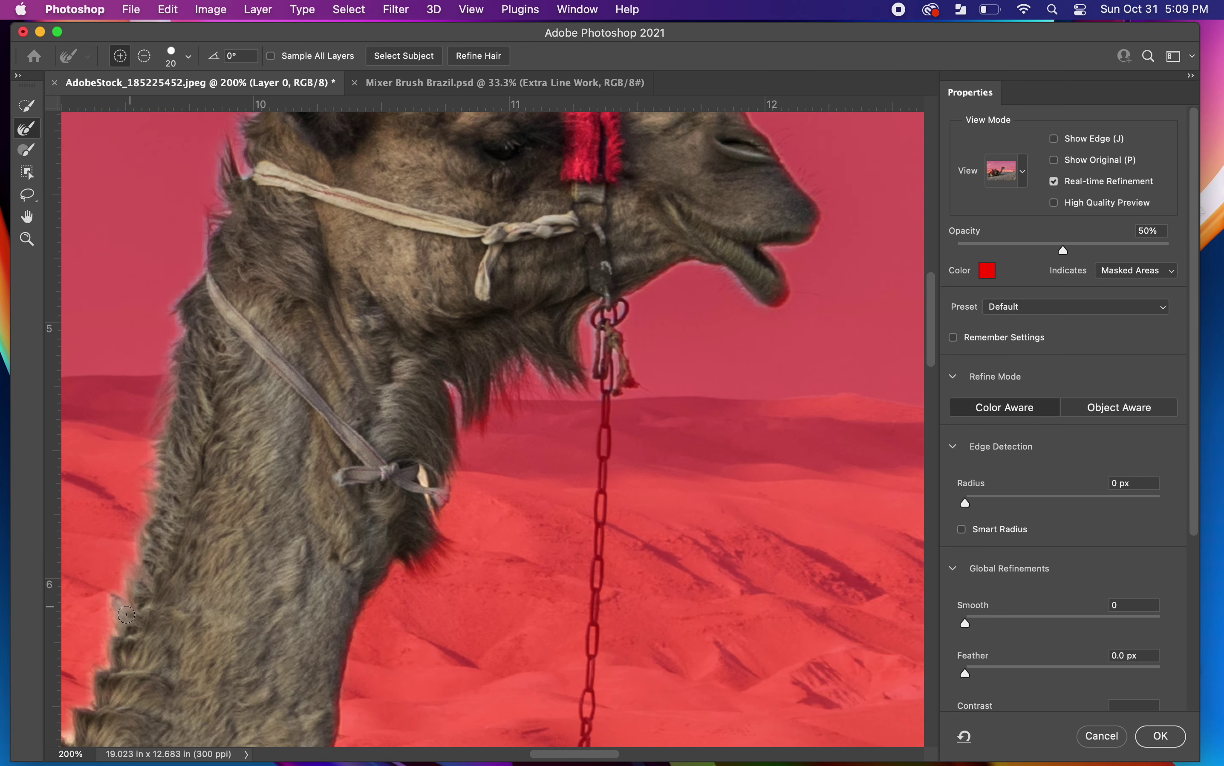
scroll(254, 602, "up", 4)
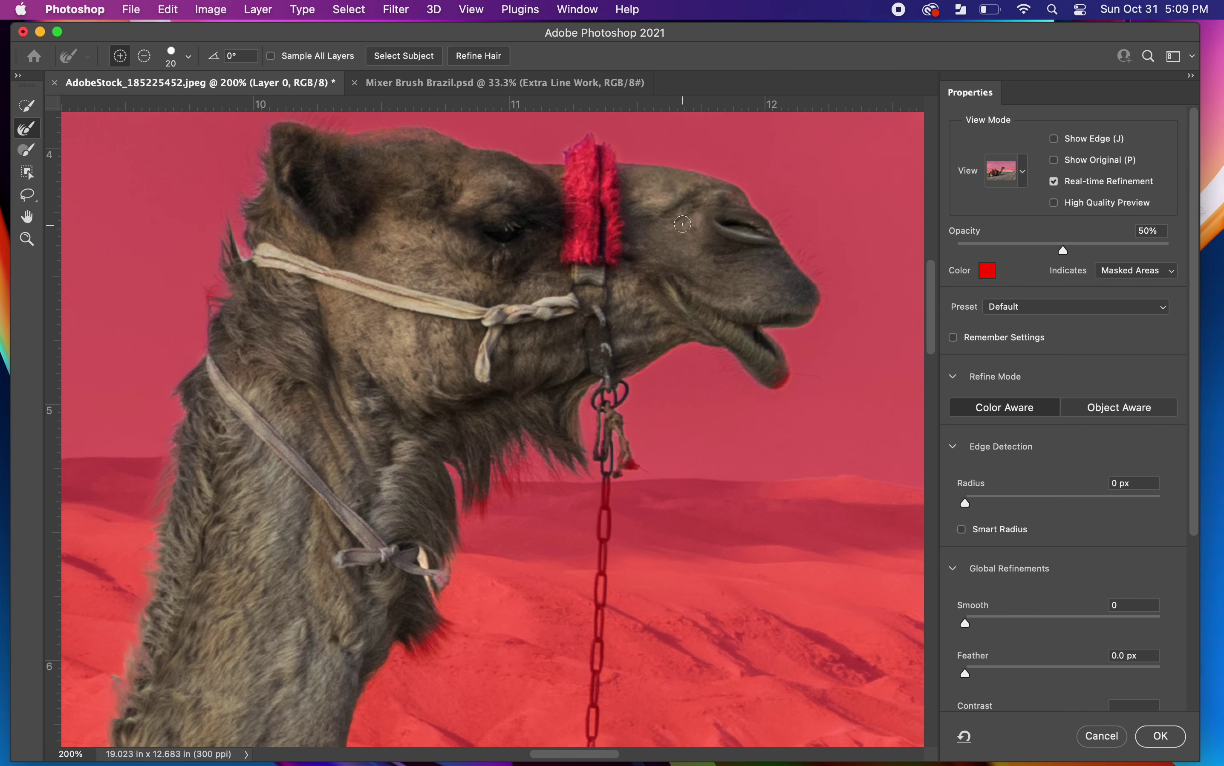
scroll(658, 233, "down", 8)
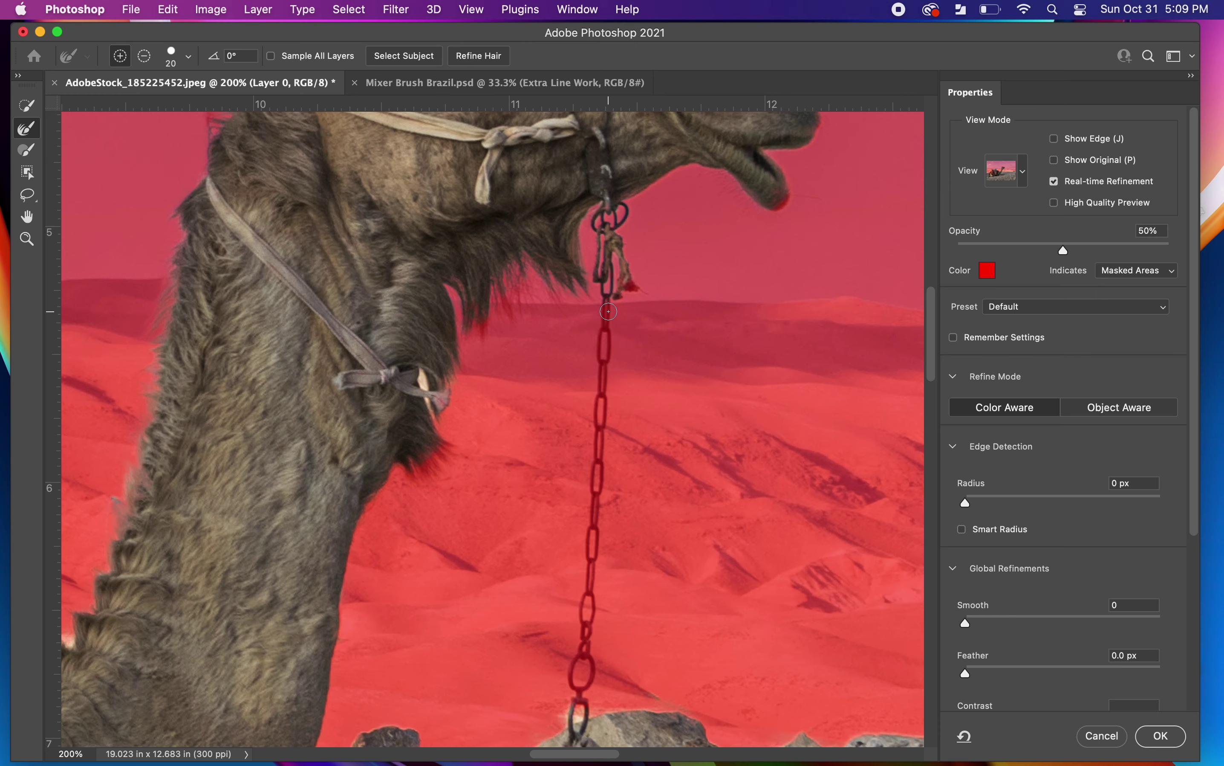
key("bracketleft")
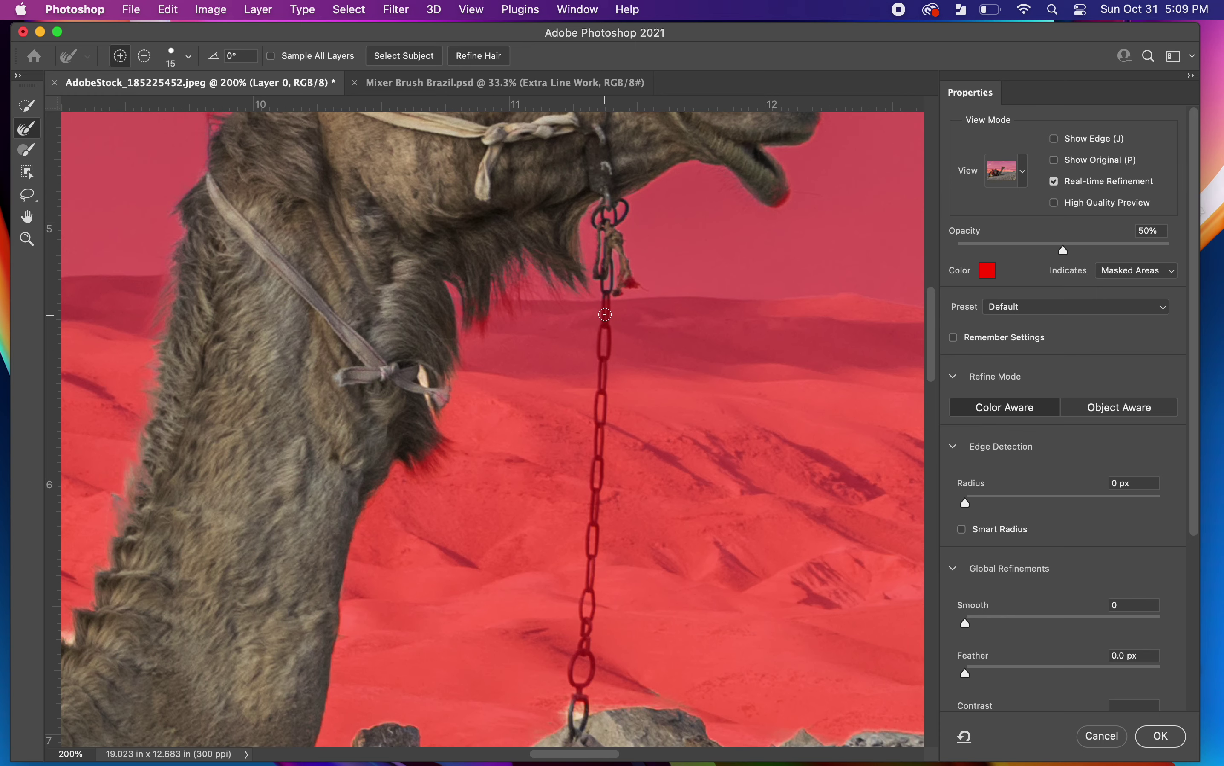
key("bracketright")
scroll(607, 307, "down", 1)
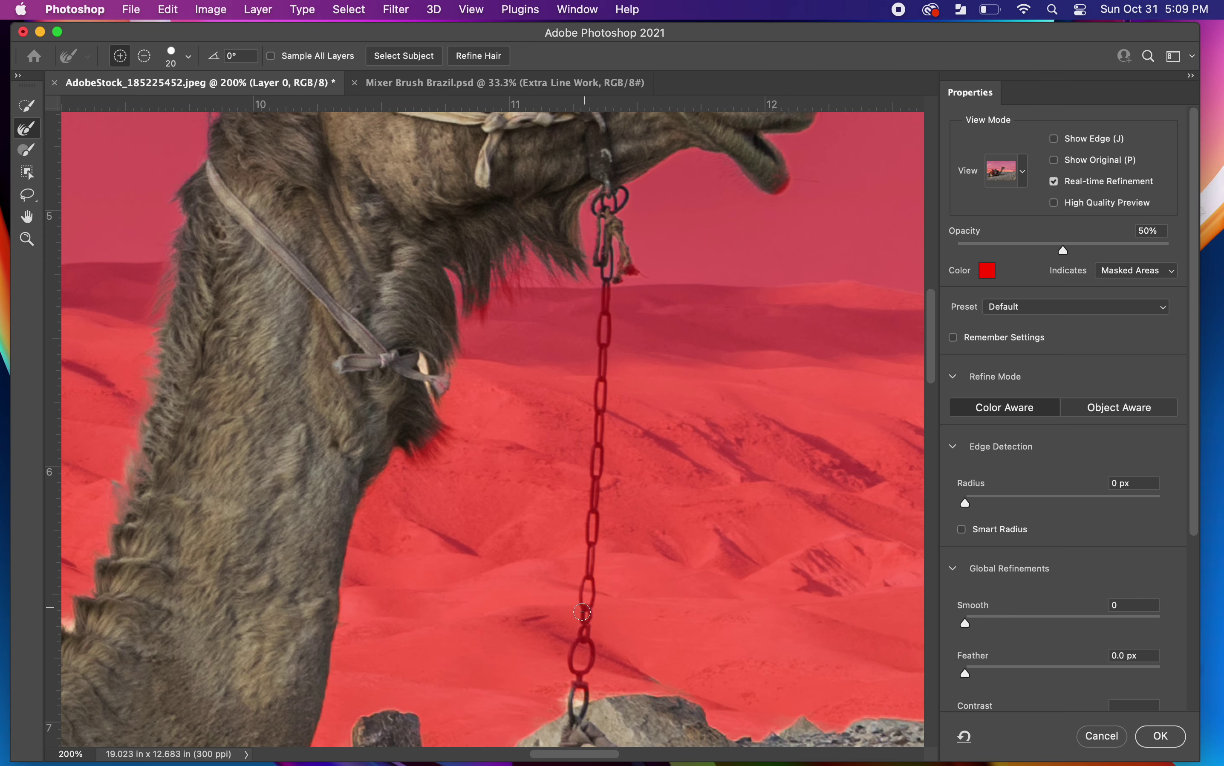
scroll(583, 585, "down", 1)
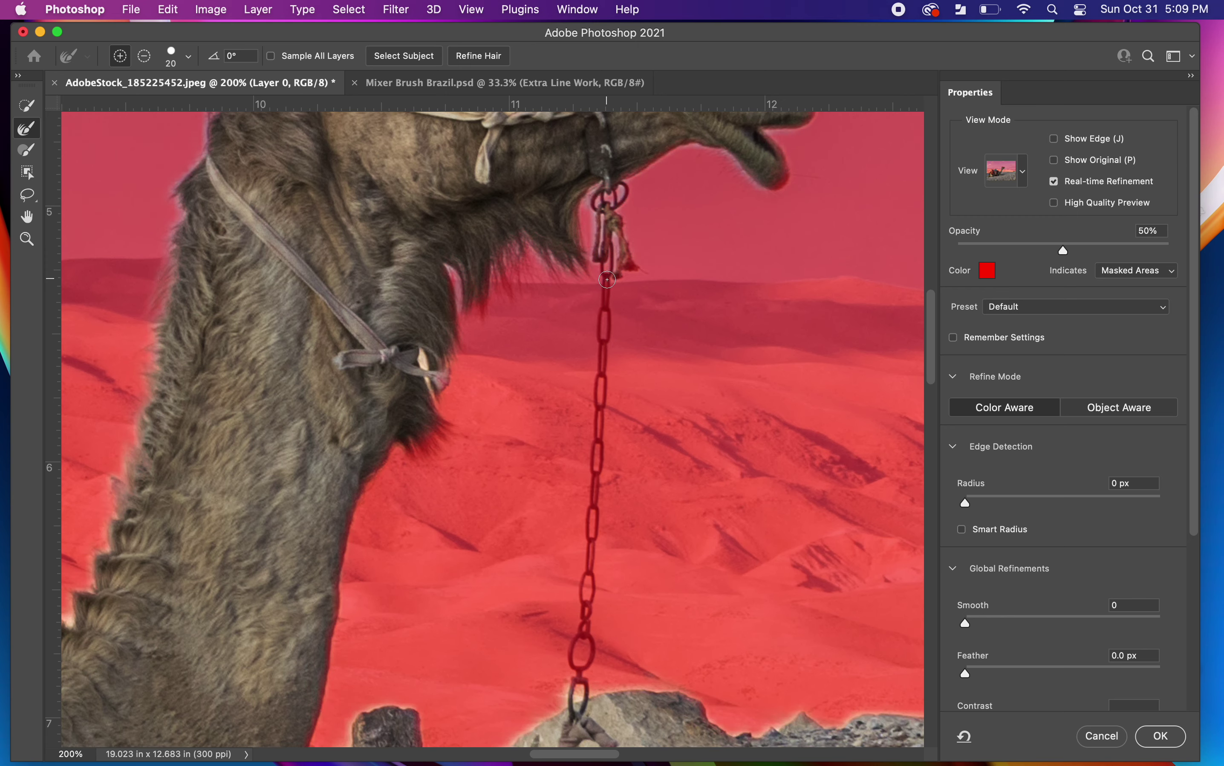
left_click_drag(604, 350, 609, 421)
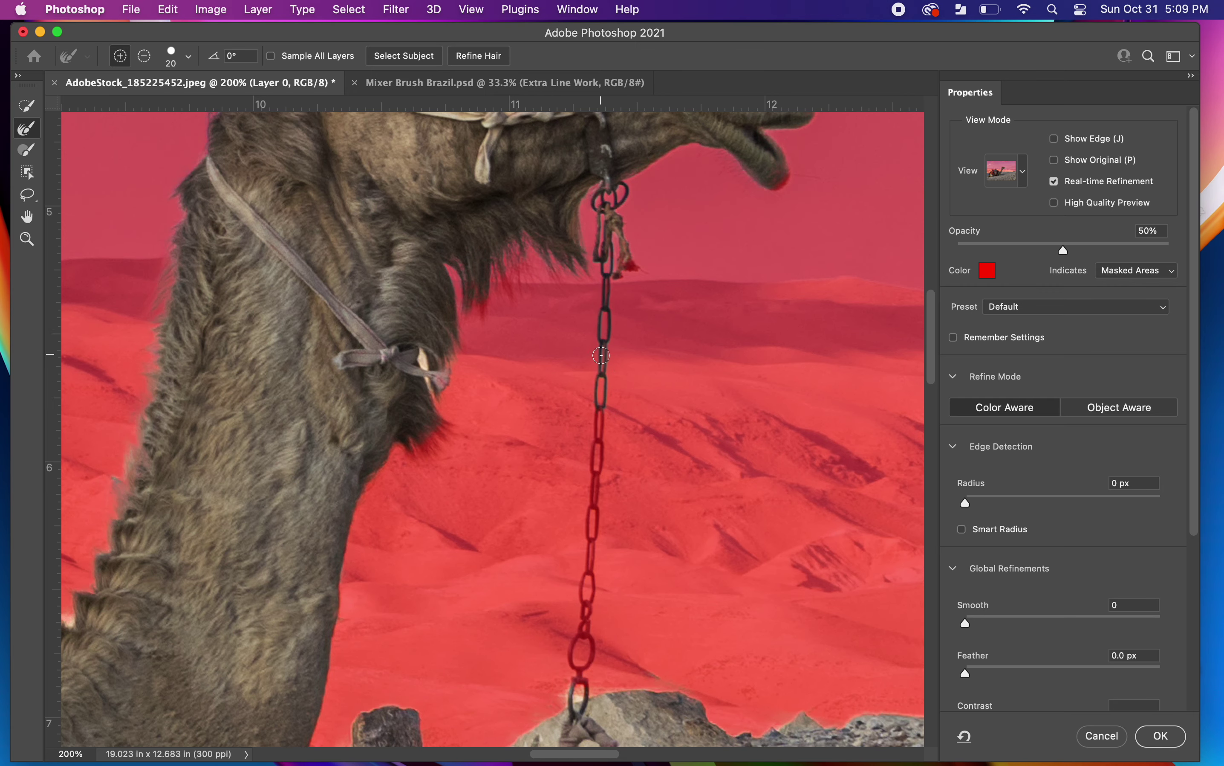
Step: Add the large chain link just above the rock to the selection with the Refine Edge Brush at size 15
scroll(602, 321, "down", 4)
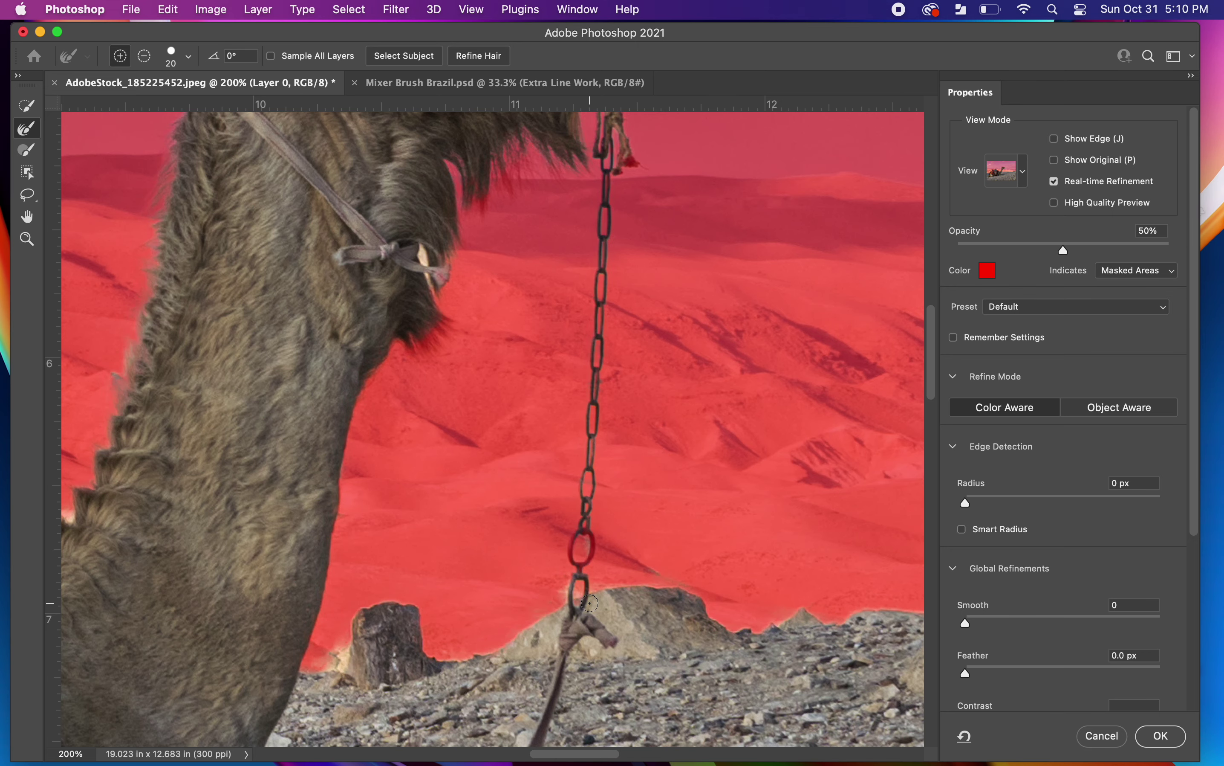
scroll(585, 601, "down", 2)
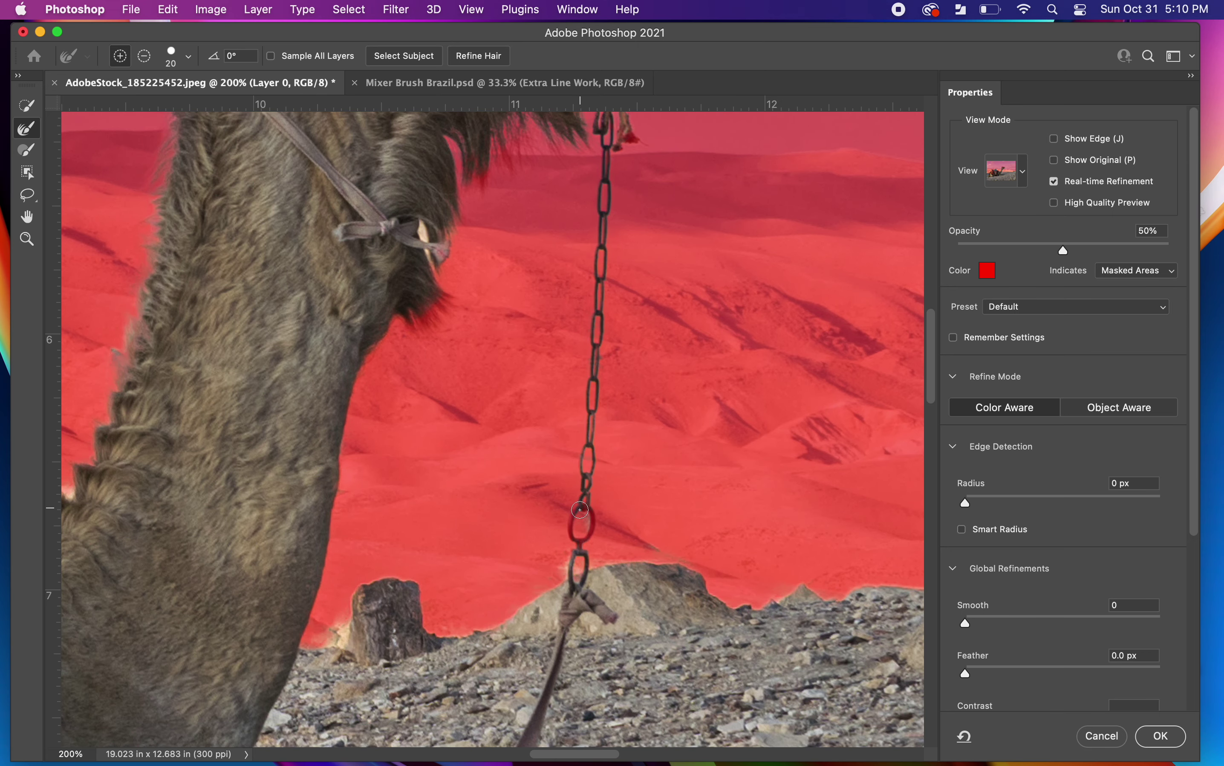
key("bracketleft")
mouse_move(590, 531)
left_mouse_down()
mouse_move(582, 501)
mouse_move(596, 483)
left_mouse_up()
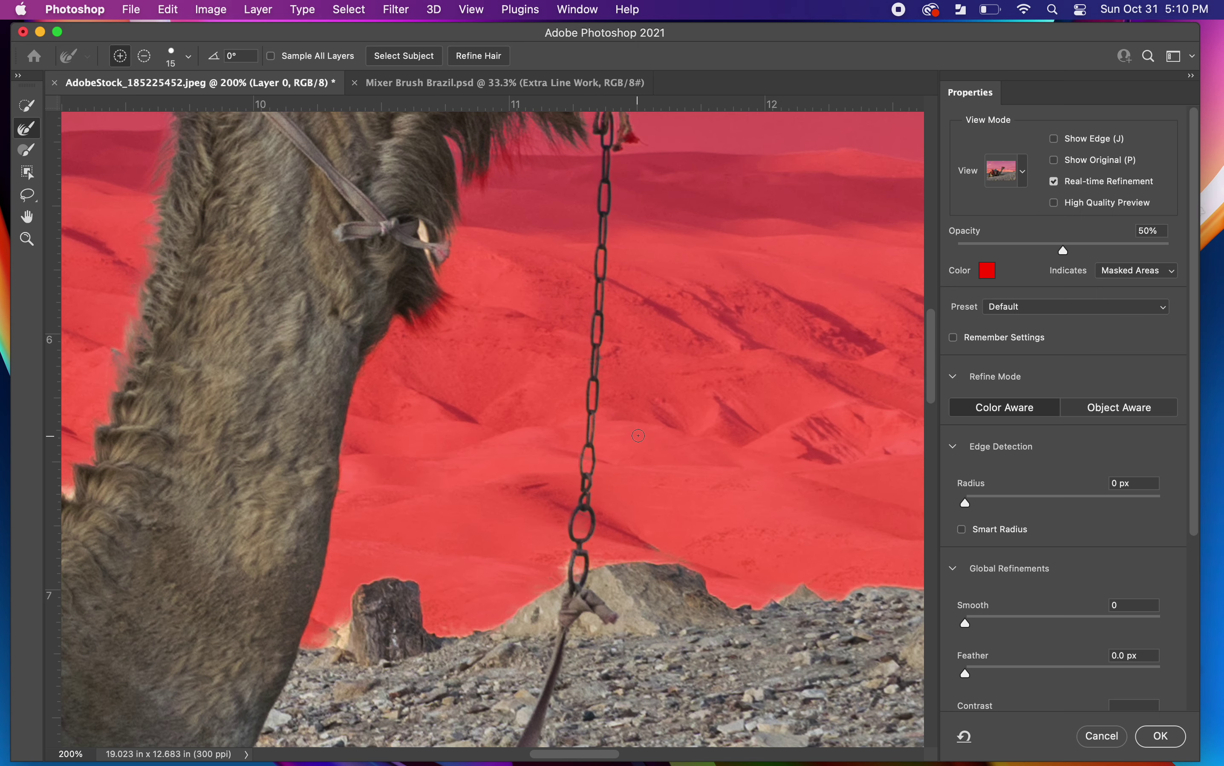
Step: Examine the selection's edges along the camel's head, chain, neck, back, blue blanket and saddle, ending with the whole camel
scroll(410, 623, "up", 8)
scroll(410, 623, "left", 3)
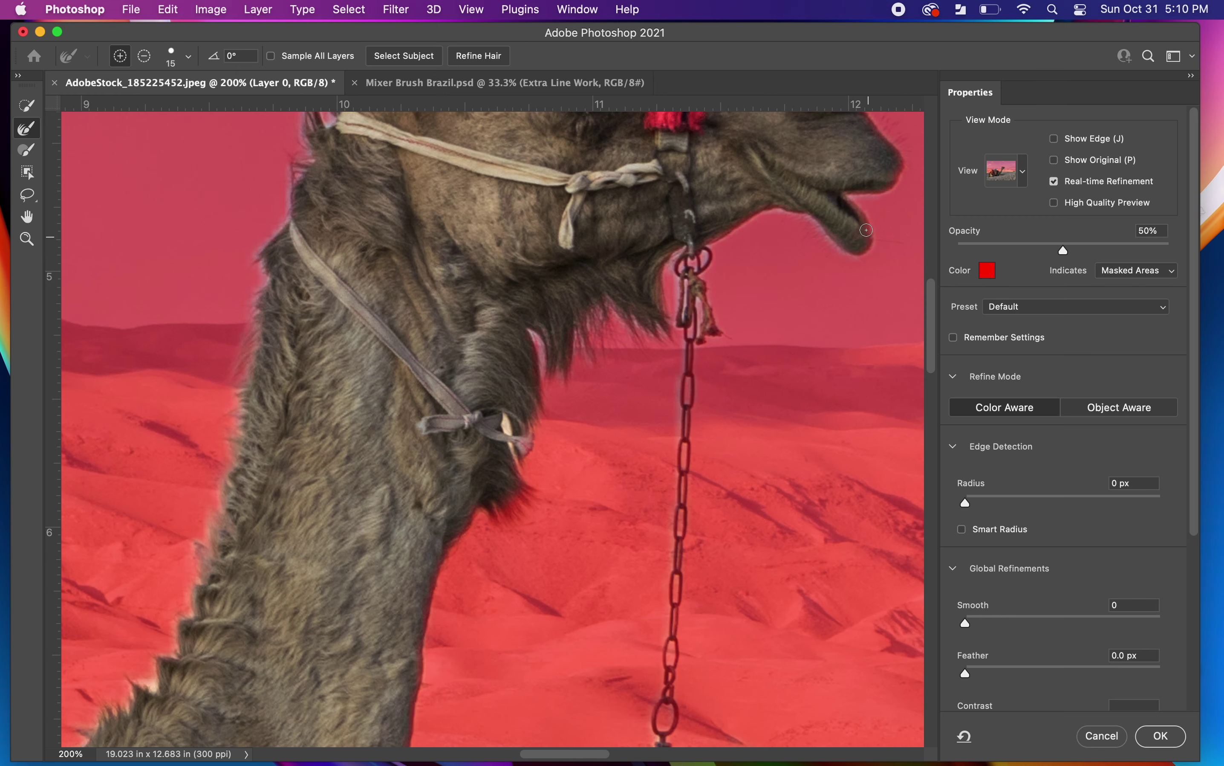
scroll(845, 202, "up", 5)
scroll(844, 202, "right", 2)
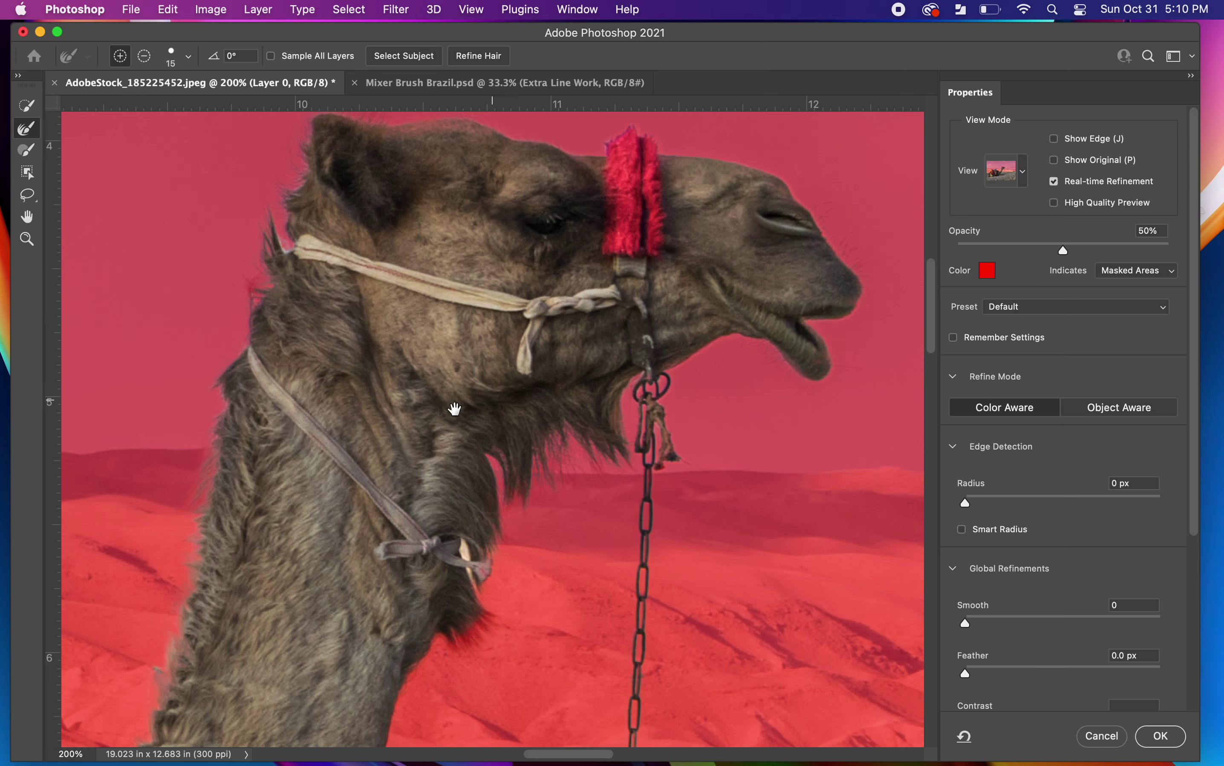
left_click_drag(417, 411, 499, 489)
scroll(702, 328, "down", 10)
scroll(703, 328, "left", 5)
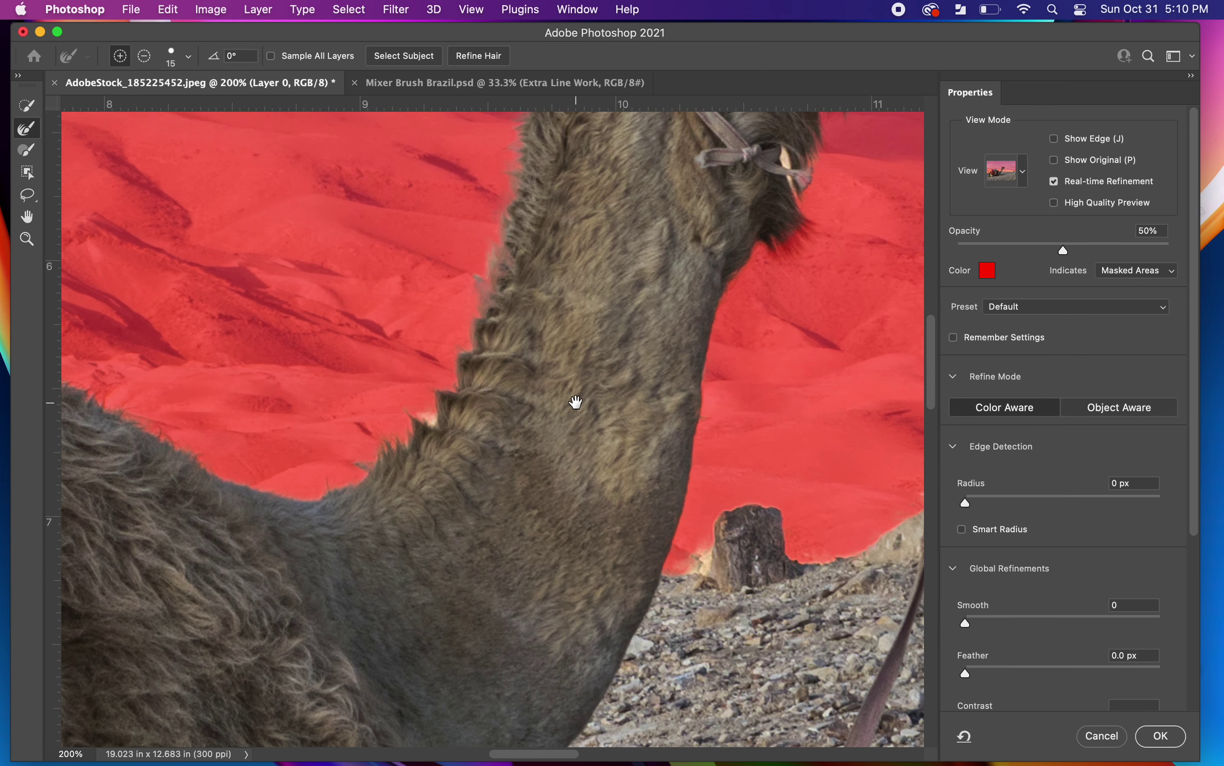
mouse_move(561, 391)
left_mouse_down()
mouse_move(593, 511)
mouse_move(723, 350)
left_mouse_up()
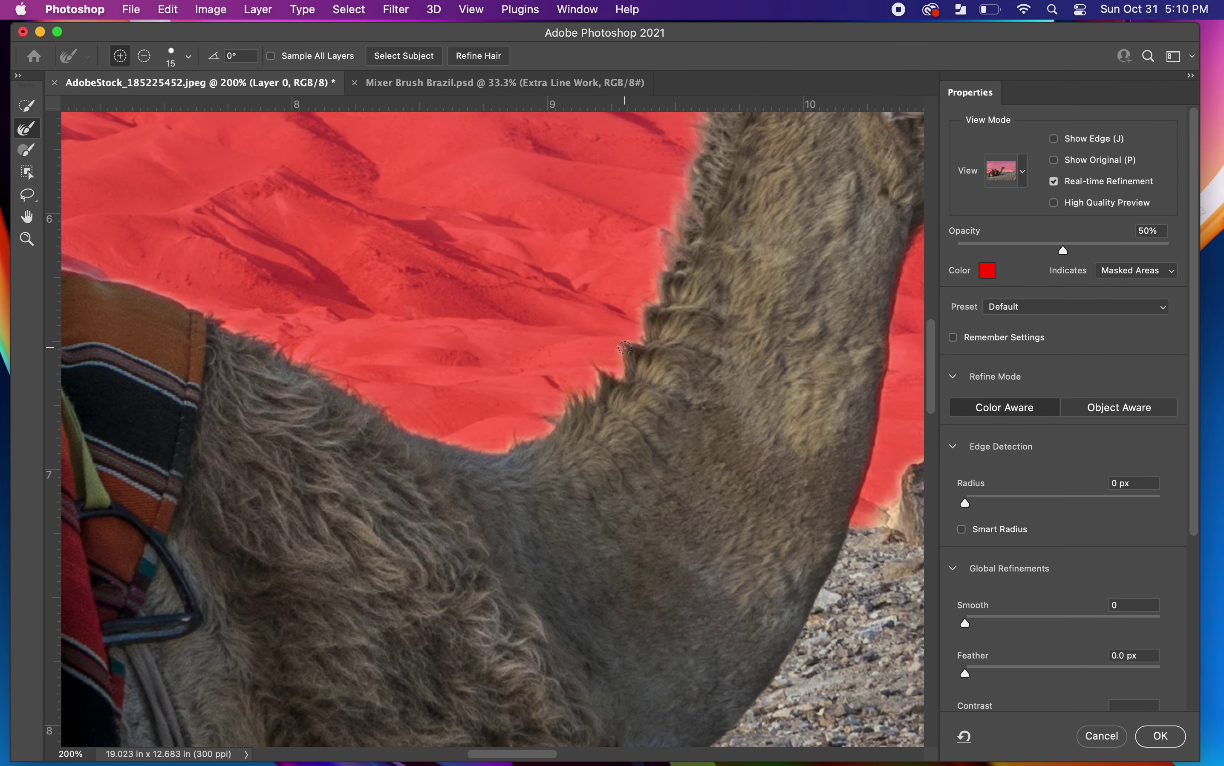
scroll(483, 511, "left", 10)
scroll(484, 511, "up", 5)
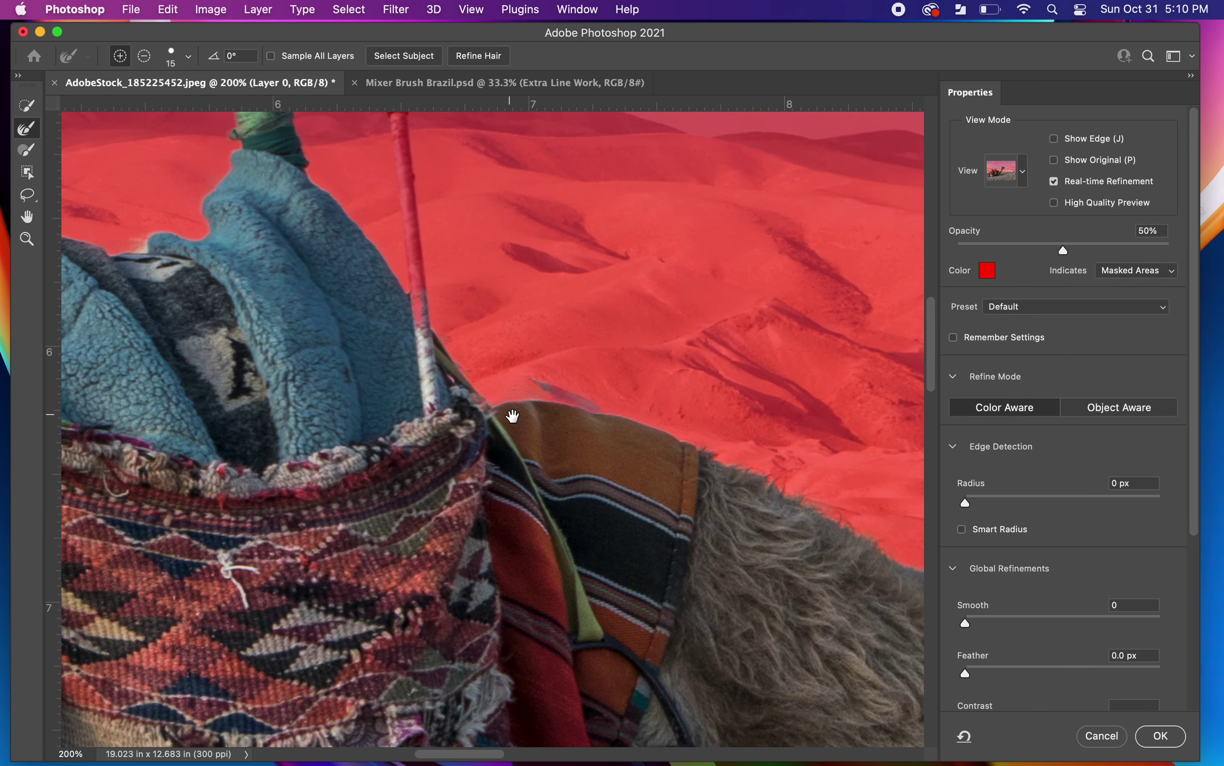
scroll(513, 416, "left", 3)
scroll(513, 416, "up", 2)
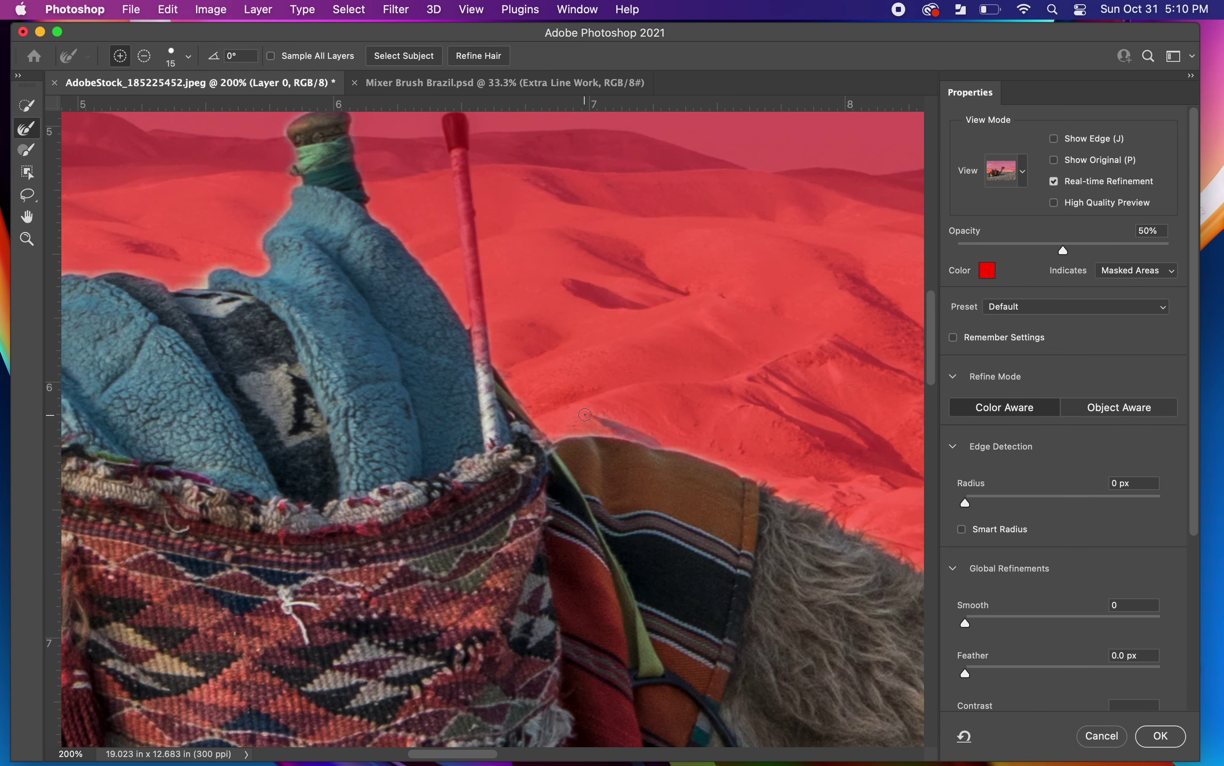
left_click_drag(518, 455, 620, 542)
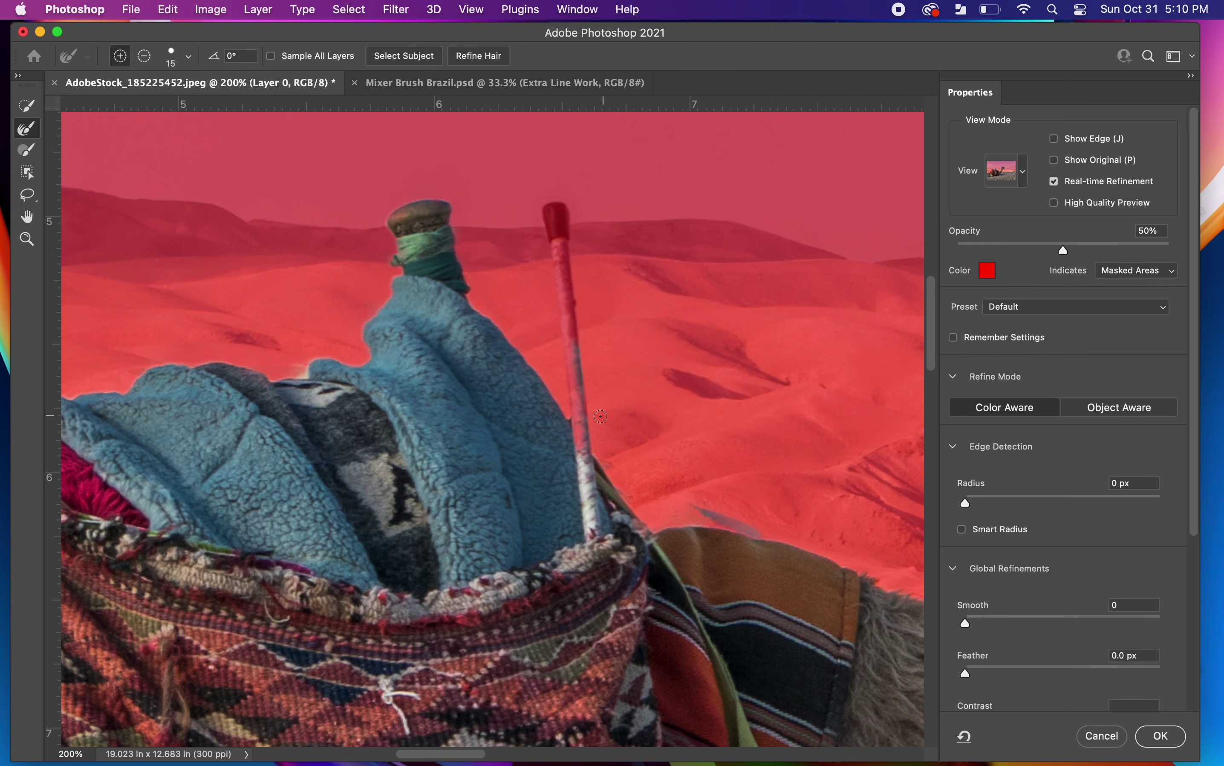
left_click_drag(485, 424, 581, 510)
scroll(587, 554, "left", 8)
scroll(587, 554, "down", 4)
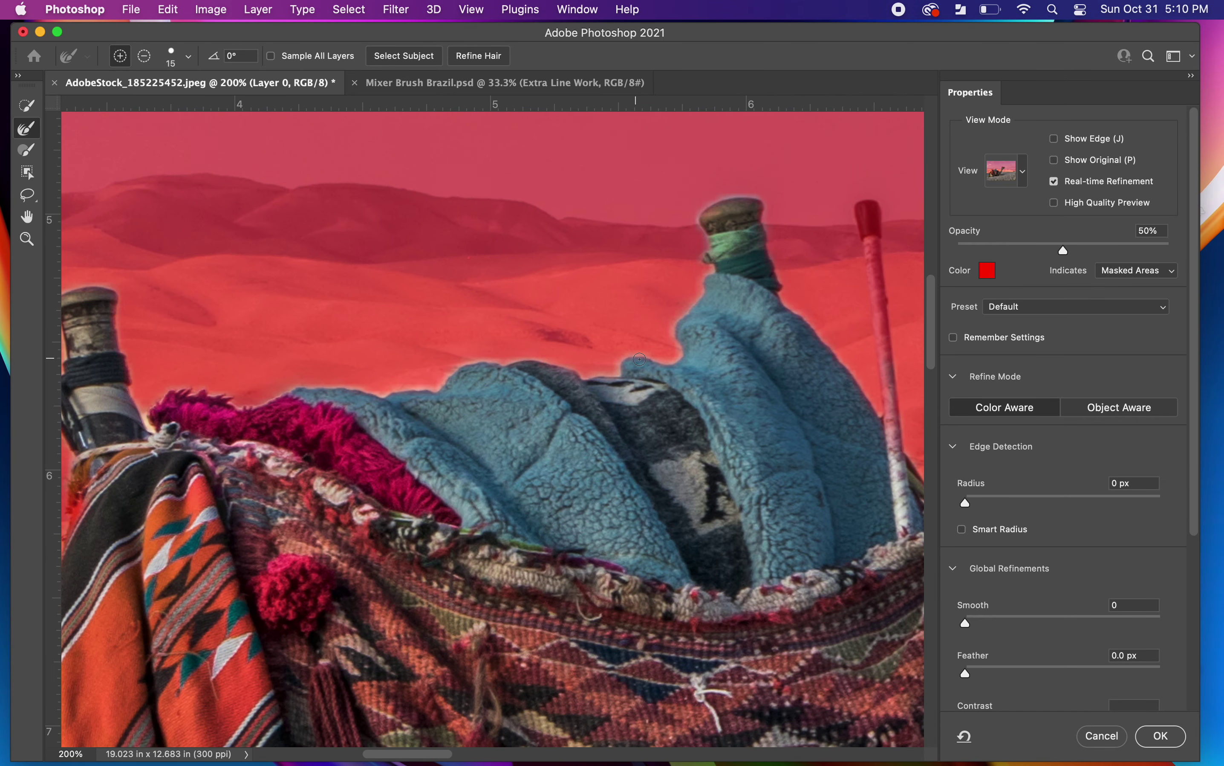
scroll(634, 445, "left", 12)
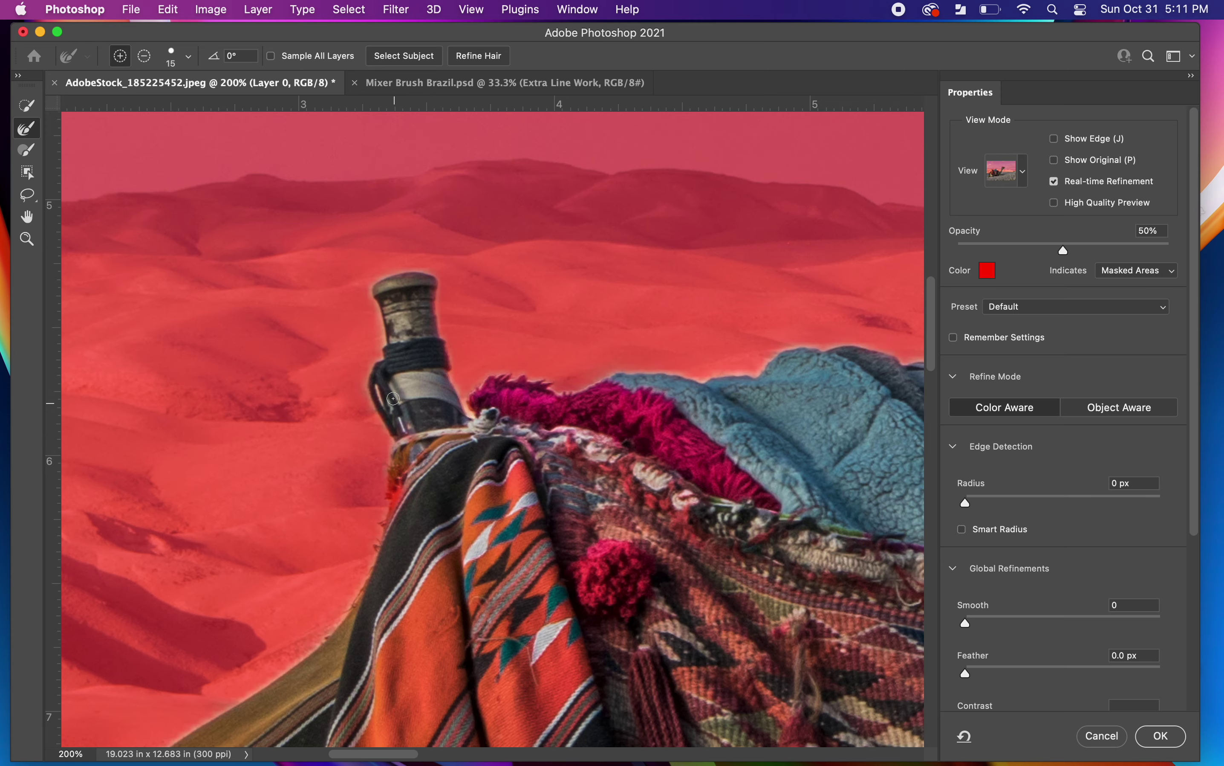
left_click_drag(391, 631, 600, 269)
mouse_move(329, 601)
left_mouse_down()
mouse_move(623, 388)
mouse_move(345, 364)
left_mouse_up()
key("super+minus")
key("super+minus")
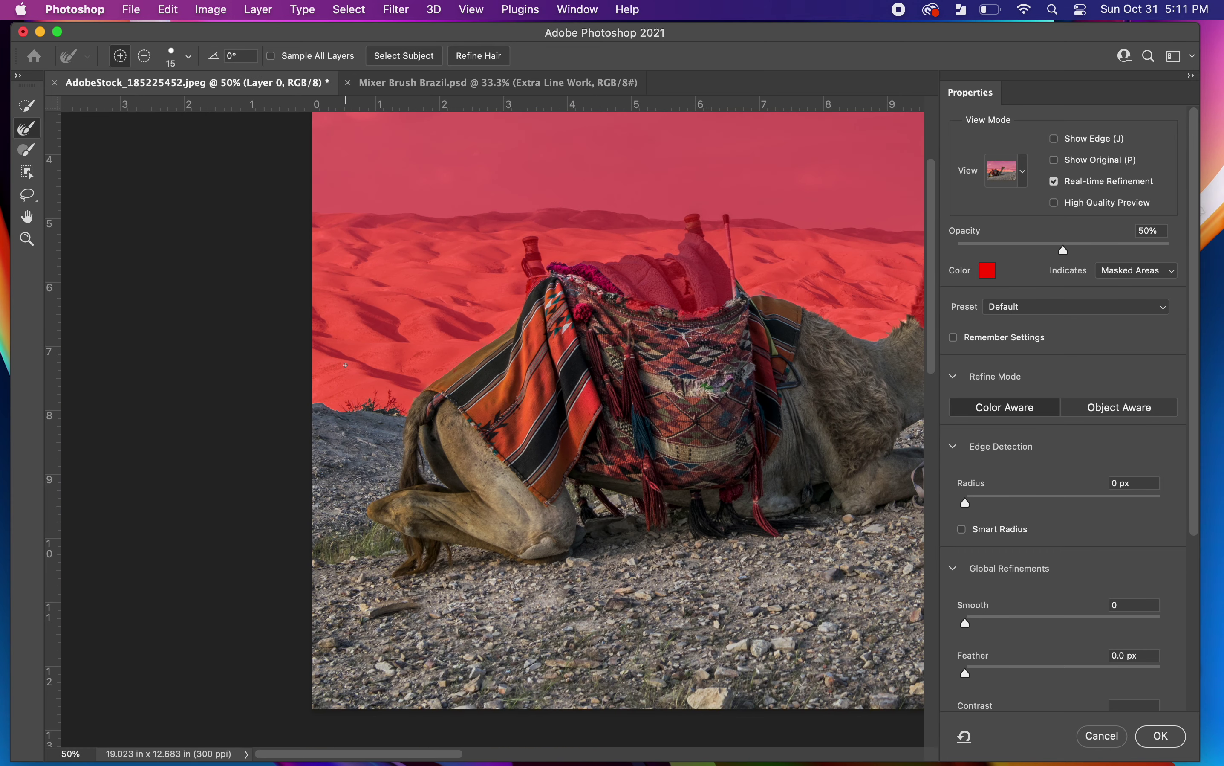
left_click_drag(709, 383, 474, 453)
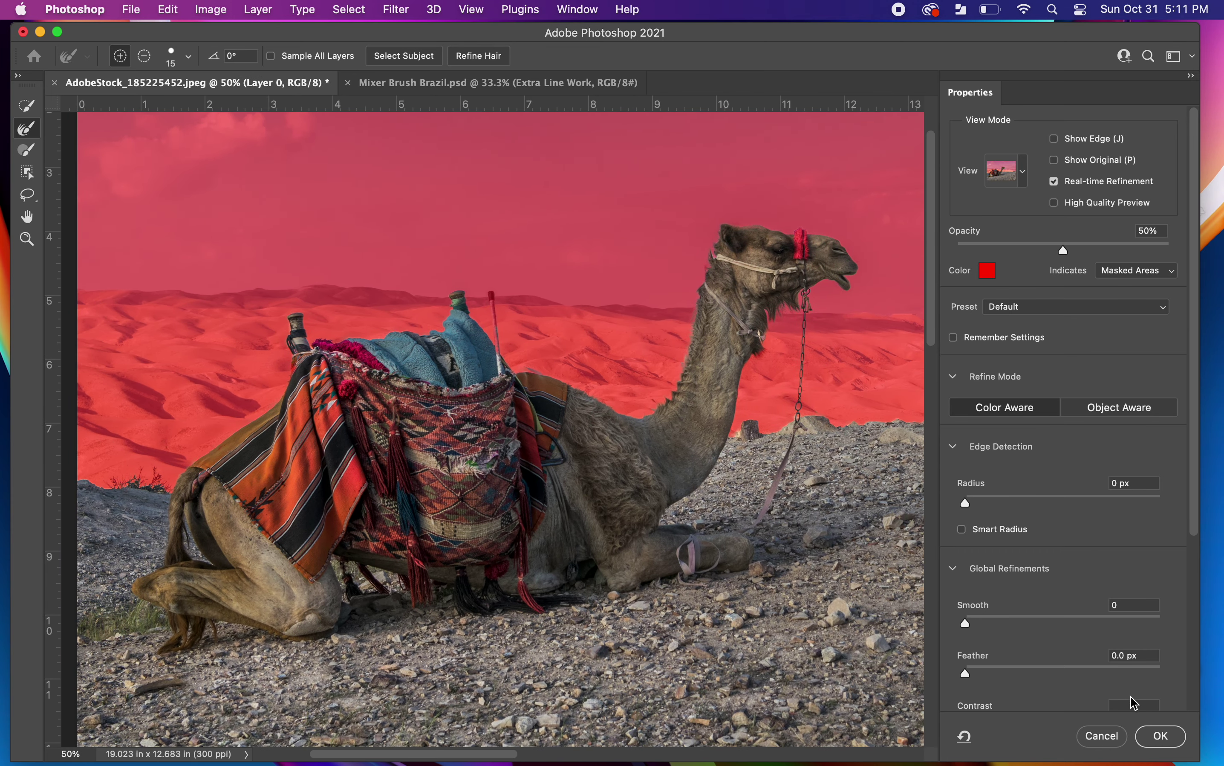
Step: Apply the refined selection of the camel and rocky foreground as a layer mask on Layer 0
left_click(1159, 737)
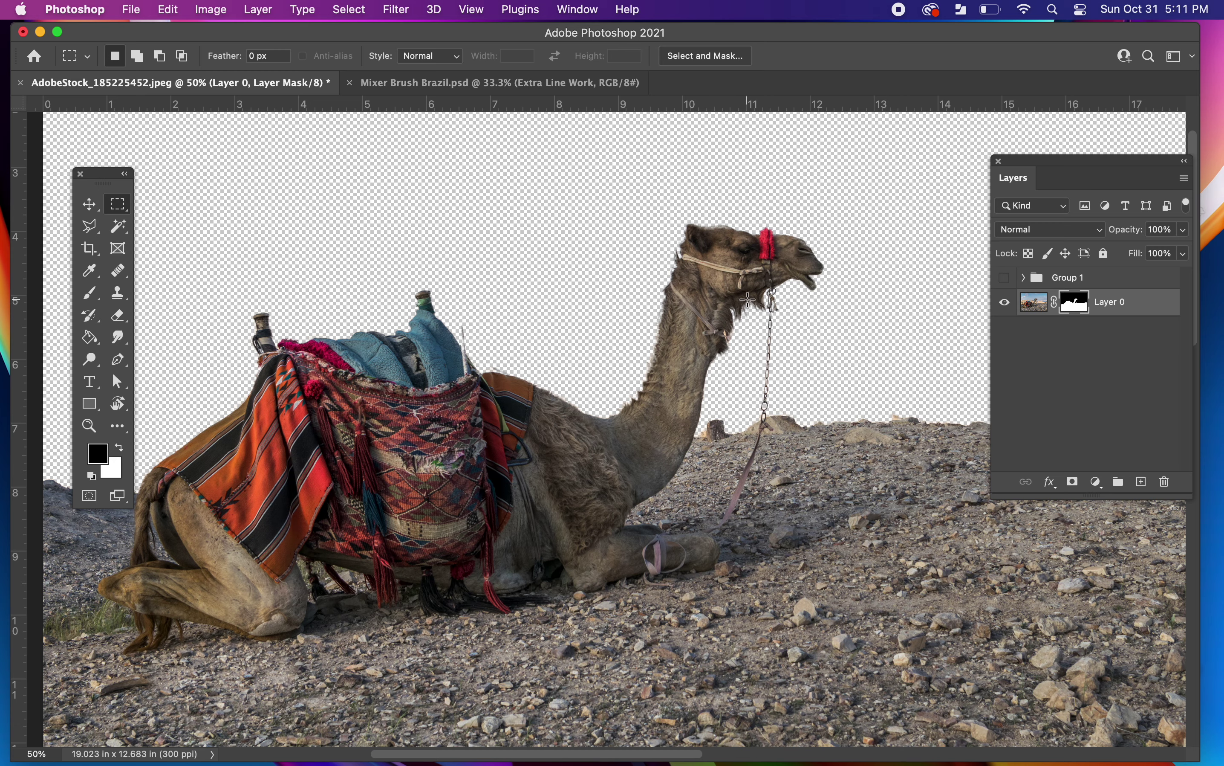
key("super+minus")
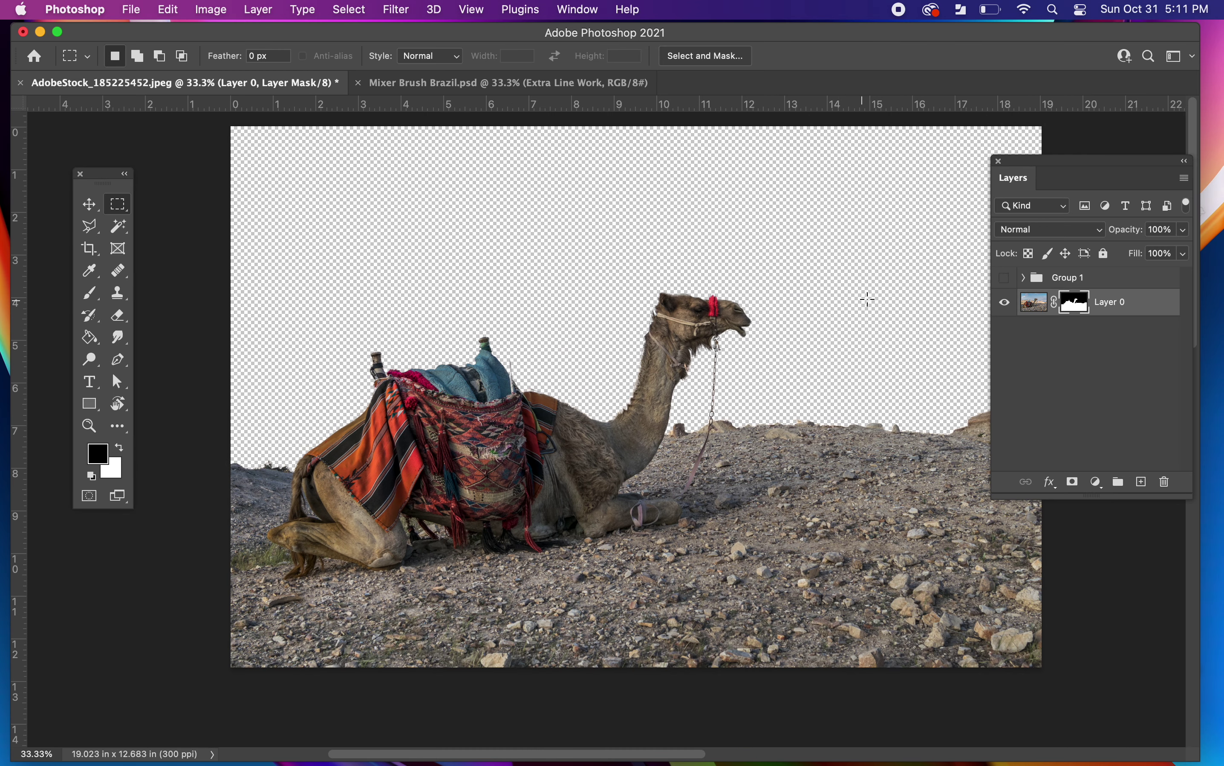
scroll(731, 312, "up", 2)
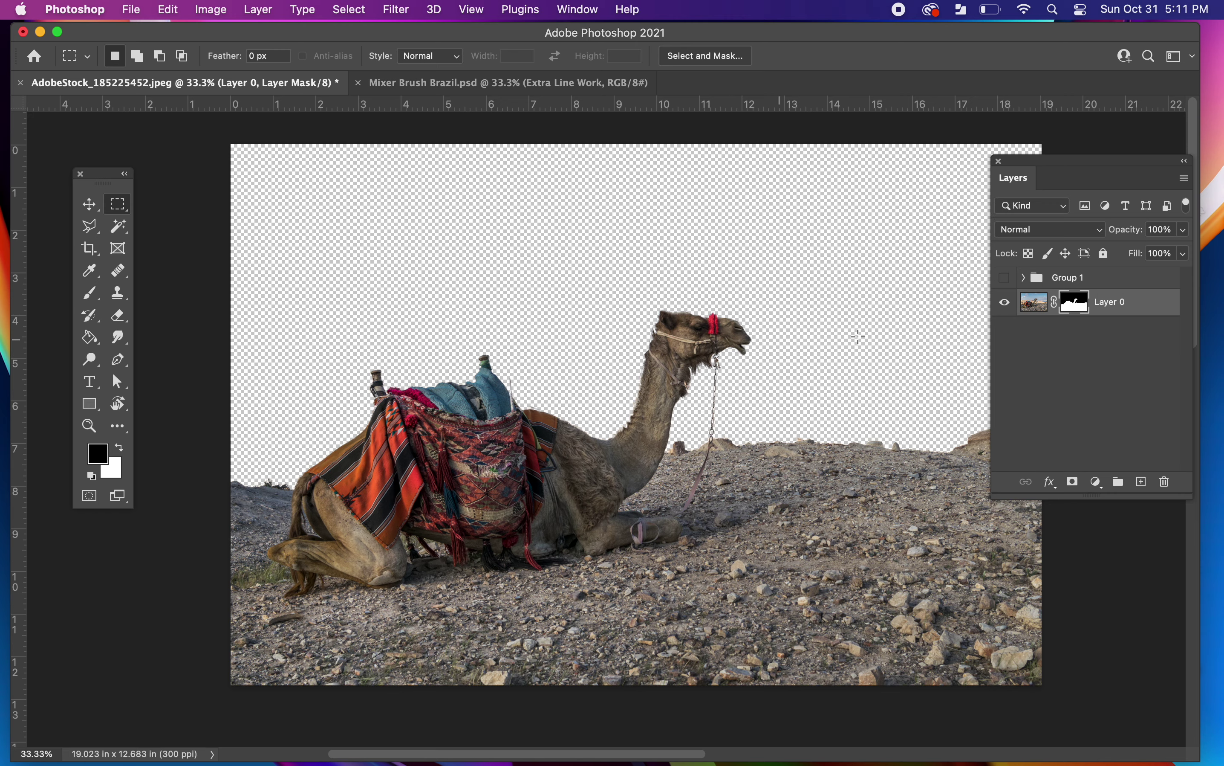
Step: Disable Layer 0's mask and show the hidden lettering group, Group 1
left_click(1076, 304, "shift")
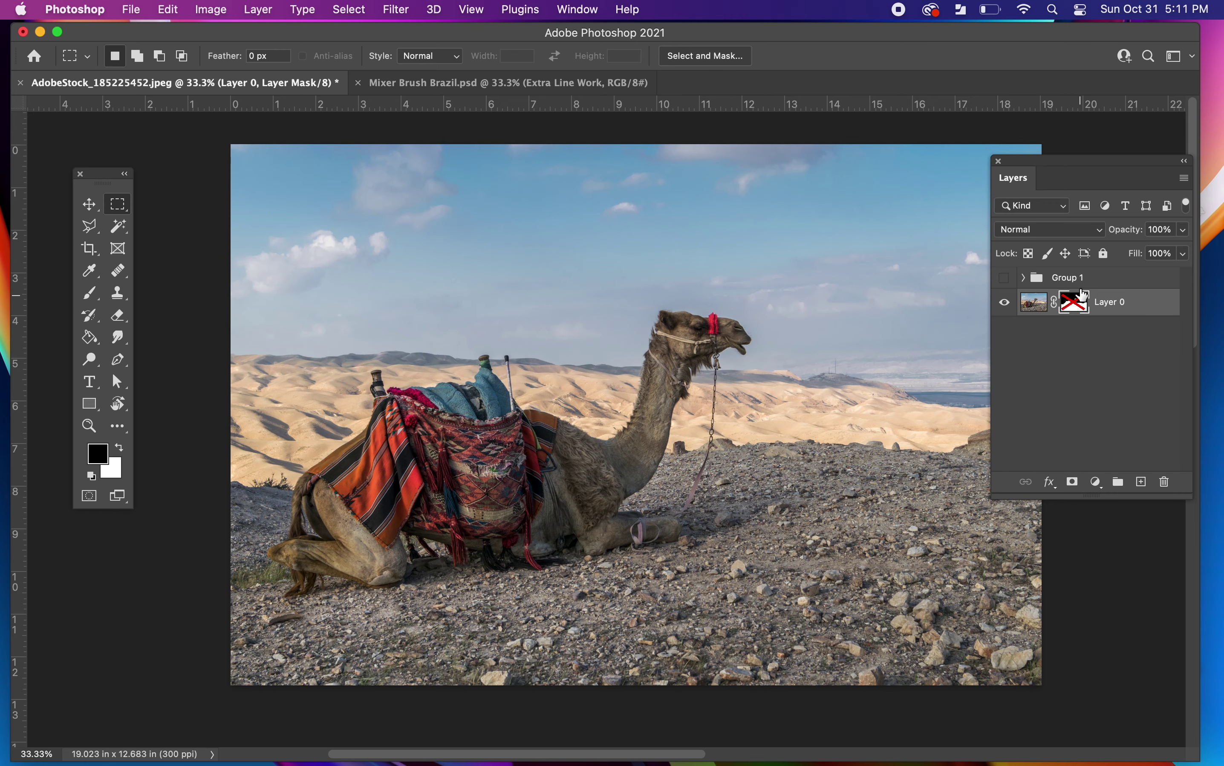
left_click(1003, 279)
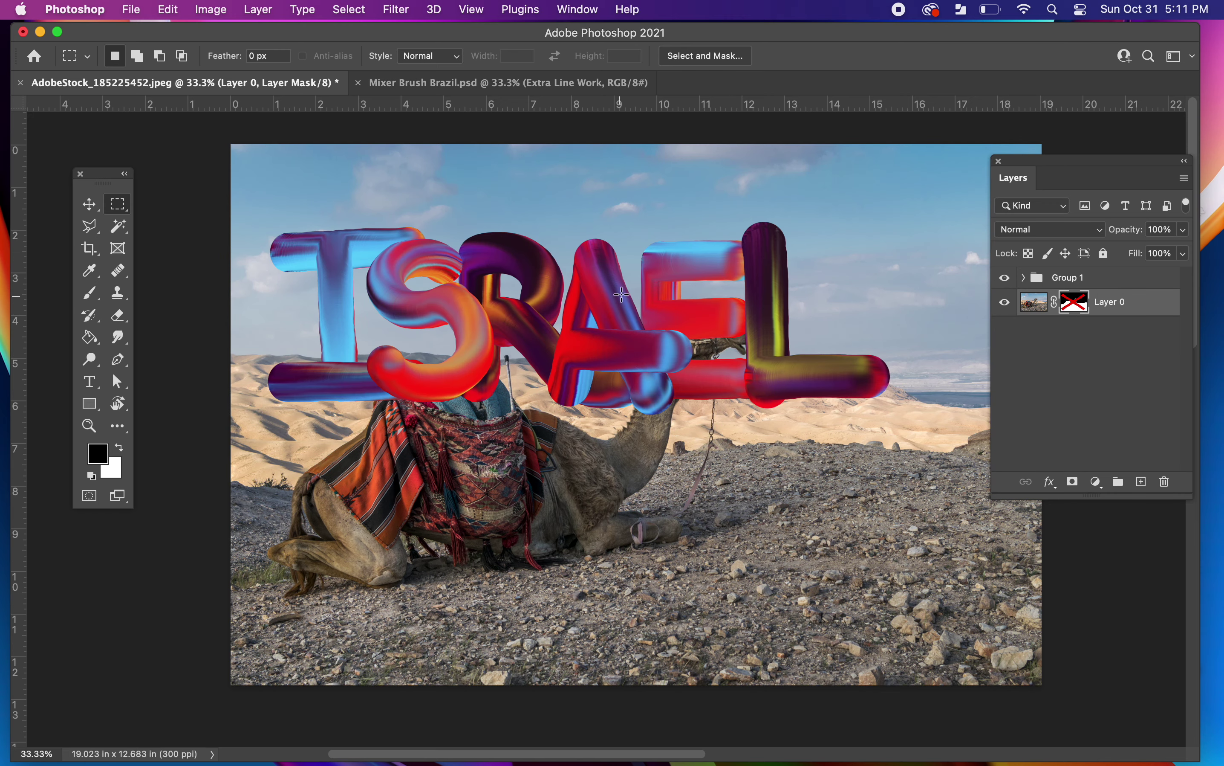
Step: Rename the lettering group as Israel
left_click(1039, 278)
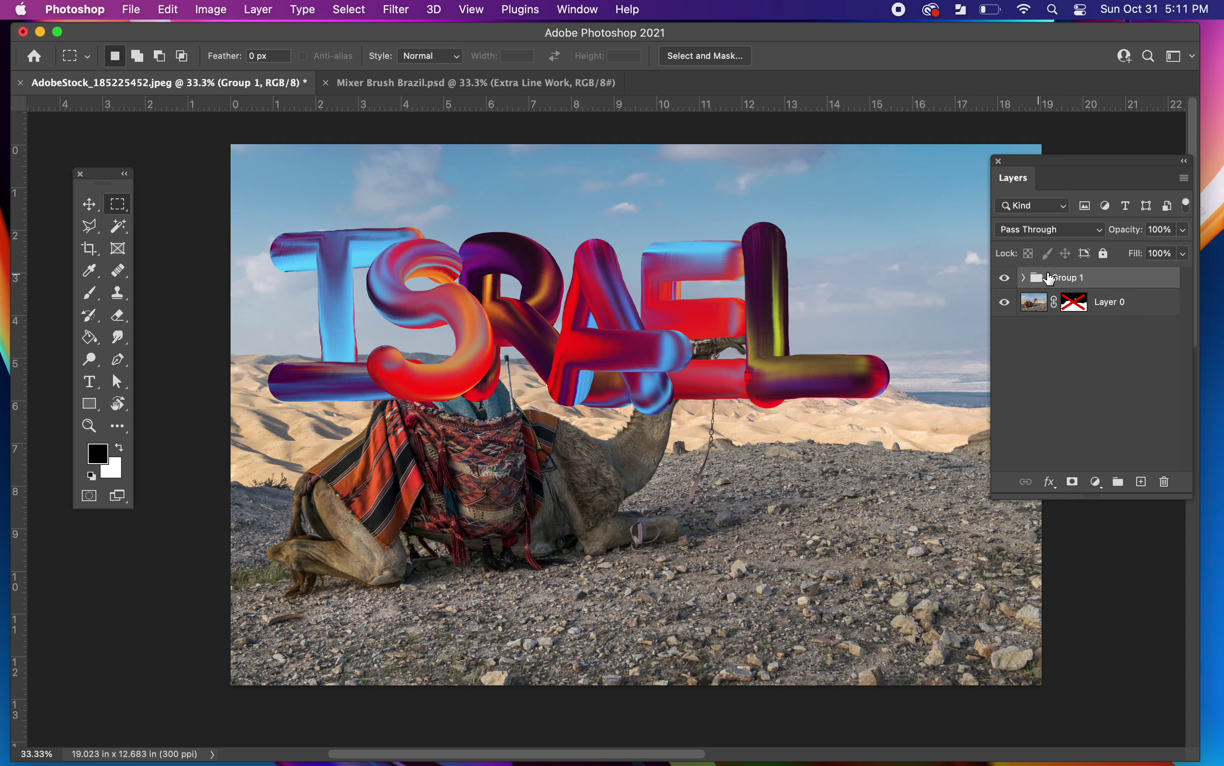
key("BackSpace")
key("Return")
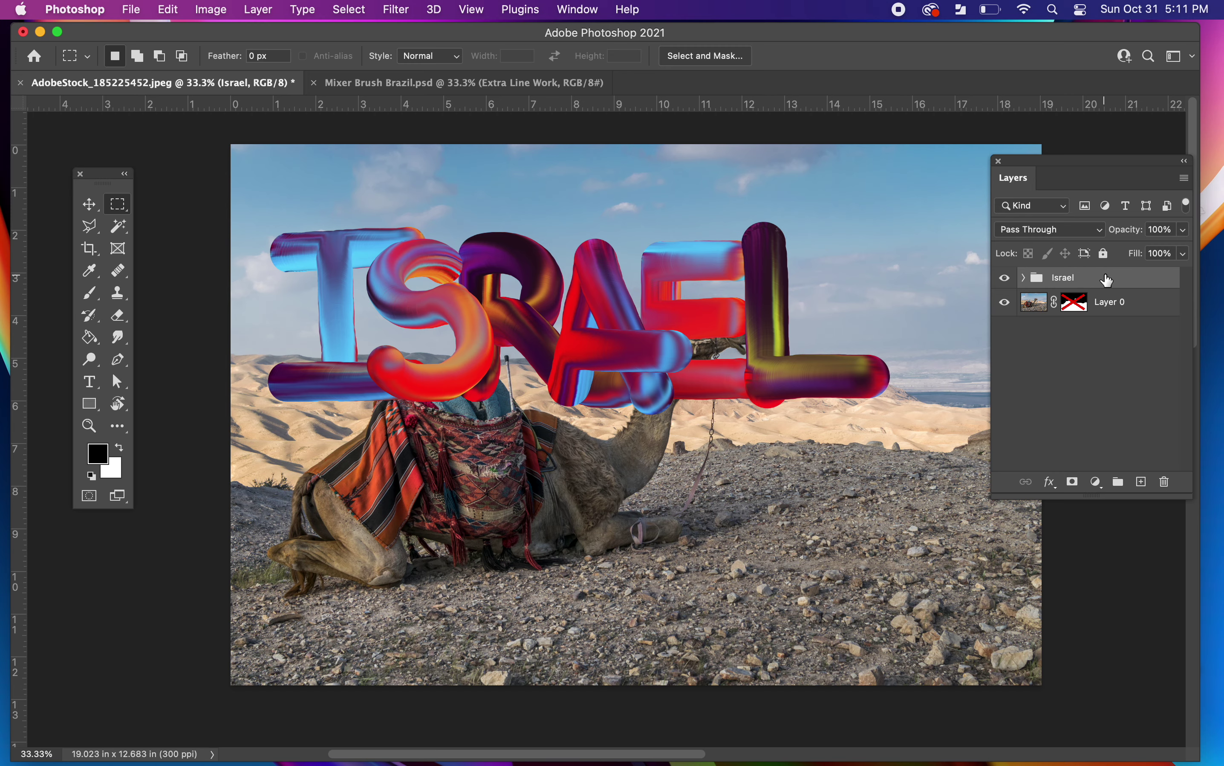
Step: Scale the Israel lettering group to about 125% and position it across the sky, overlapping the camel's head and saddle
key("v")
left_click_drag(746, 186, 676, 186)
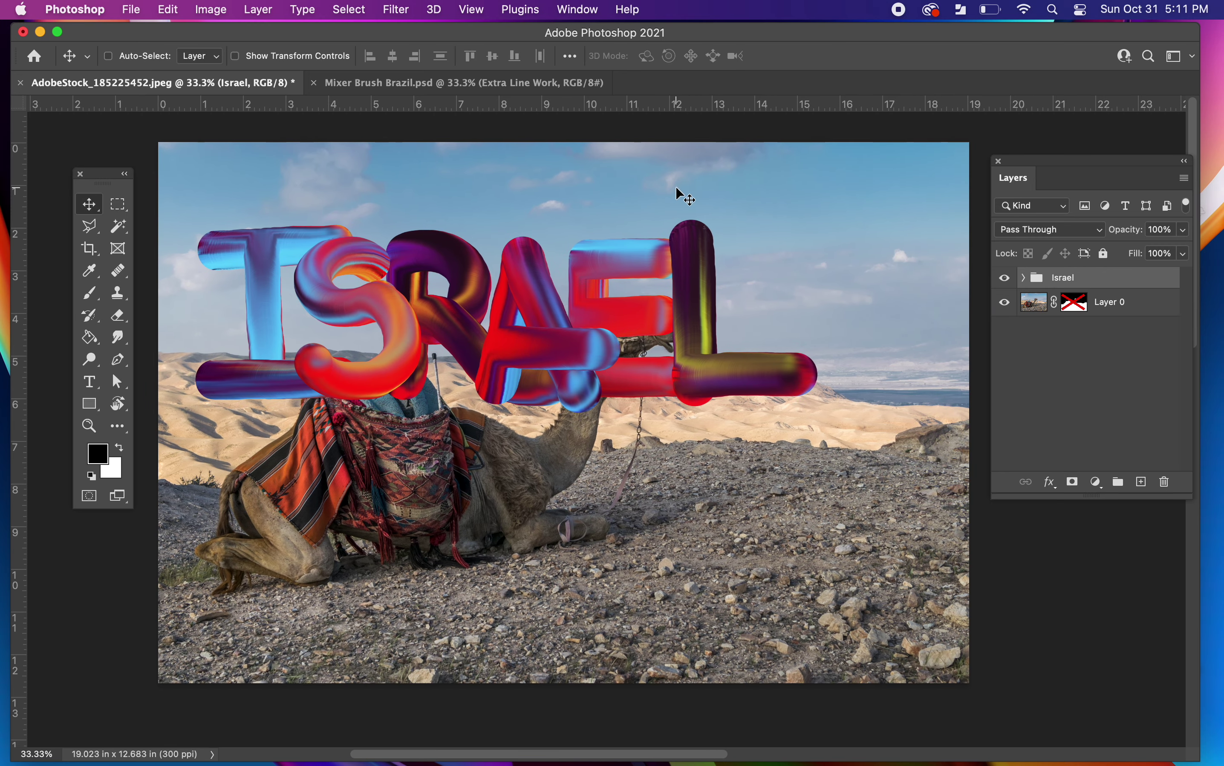
key("super+t")
left_click_drag(818, 412, 851, 433)
left_click_drag(192, 241, 175, 234)
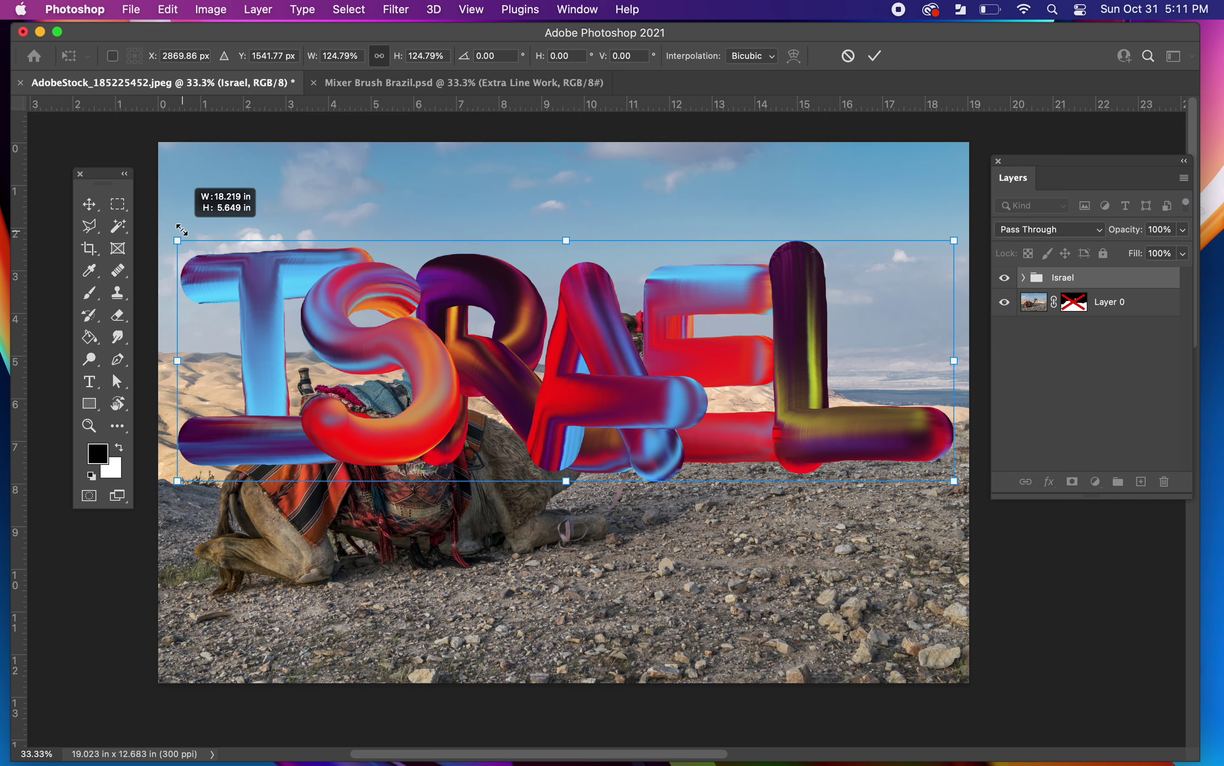
left_click_drag(372, 337, 371, 316)
key("Return")
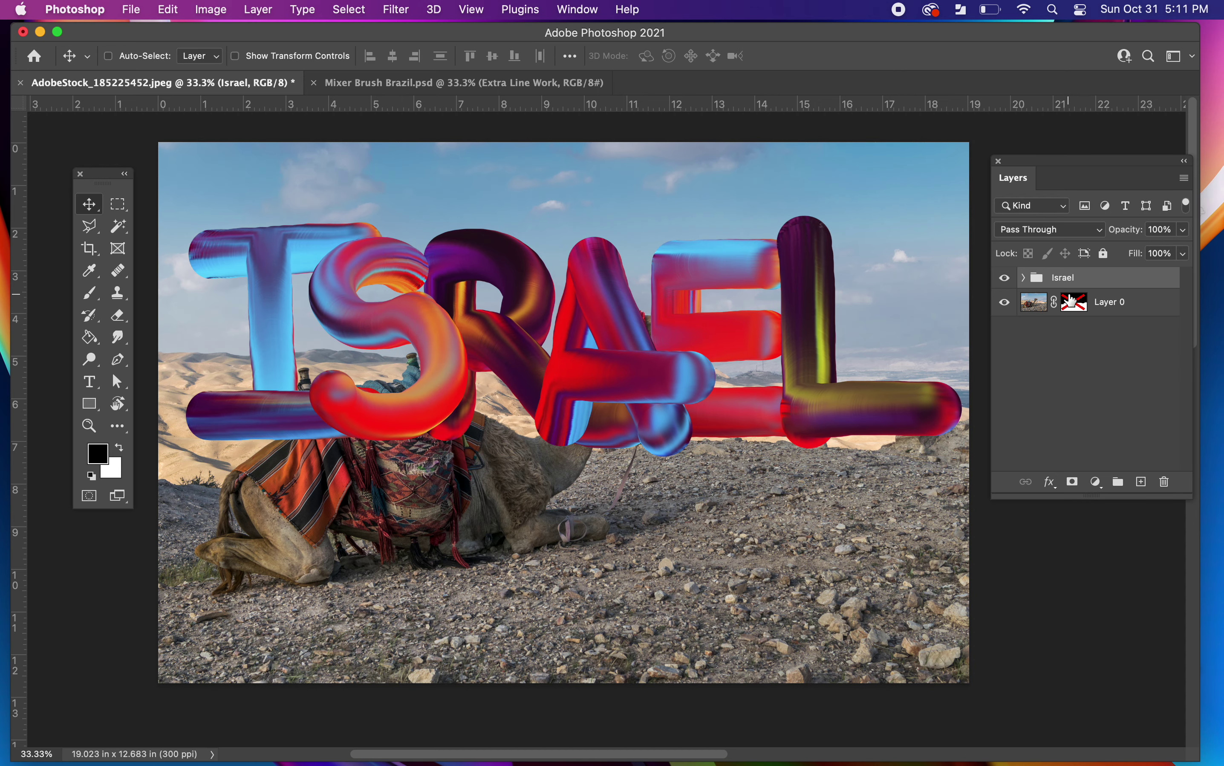
Step: Load Layer 0's mask as a selection, leaving the mask itself disabled
left_click(1074, 303, "shift")
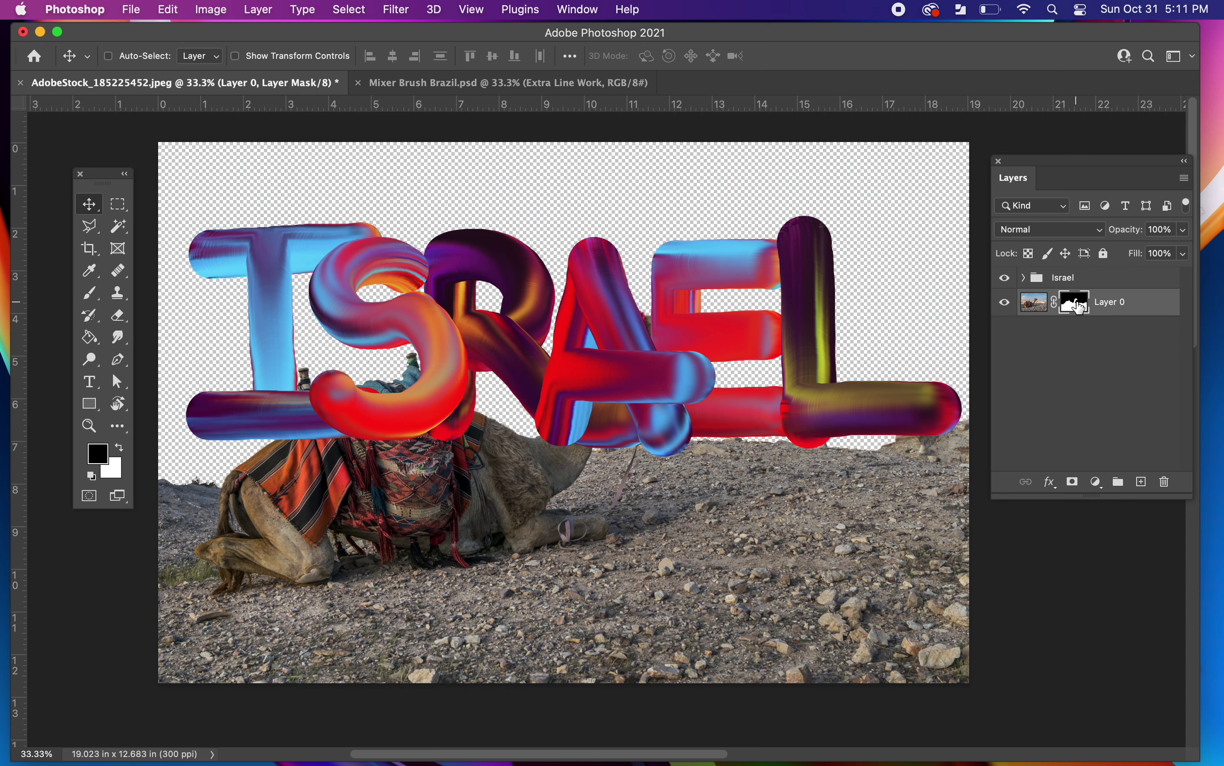
key("super")
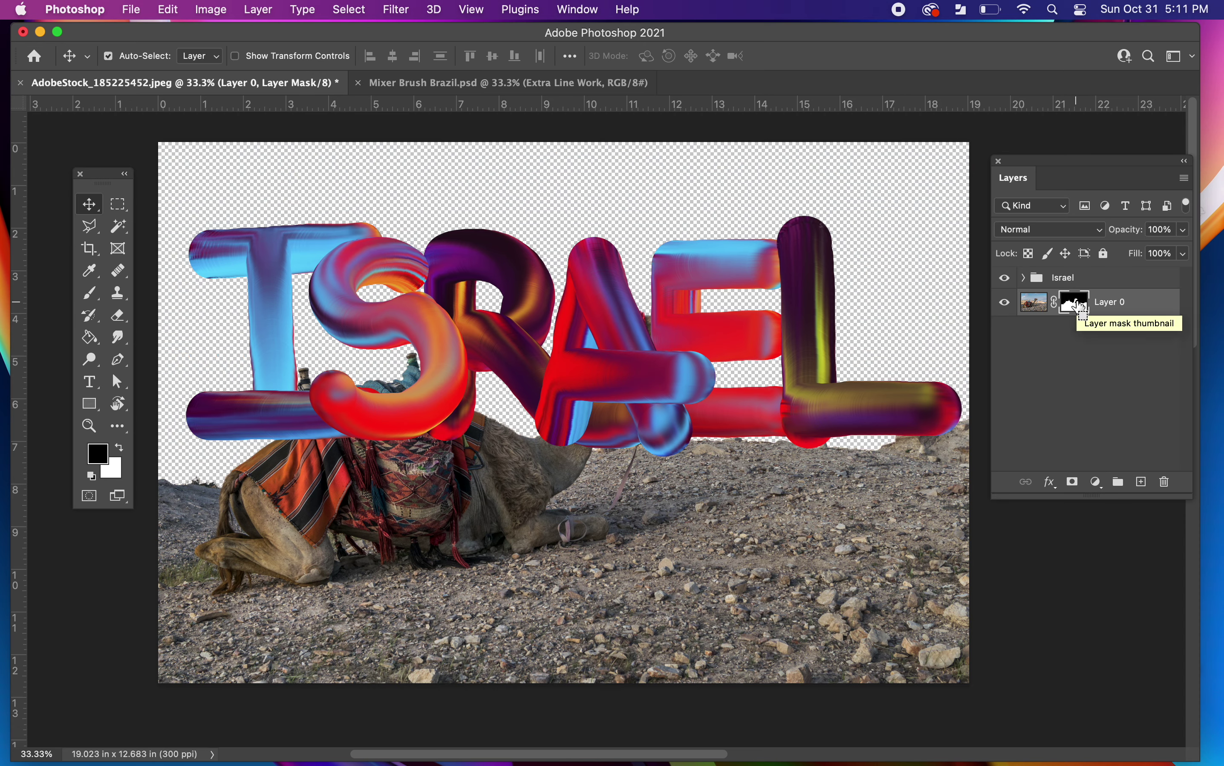
left_click(1078, 304, "super")
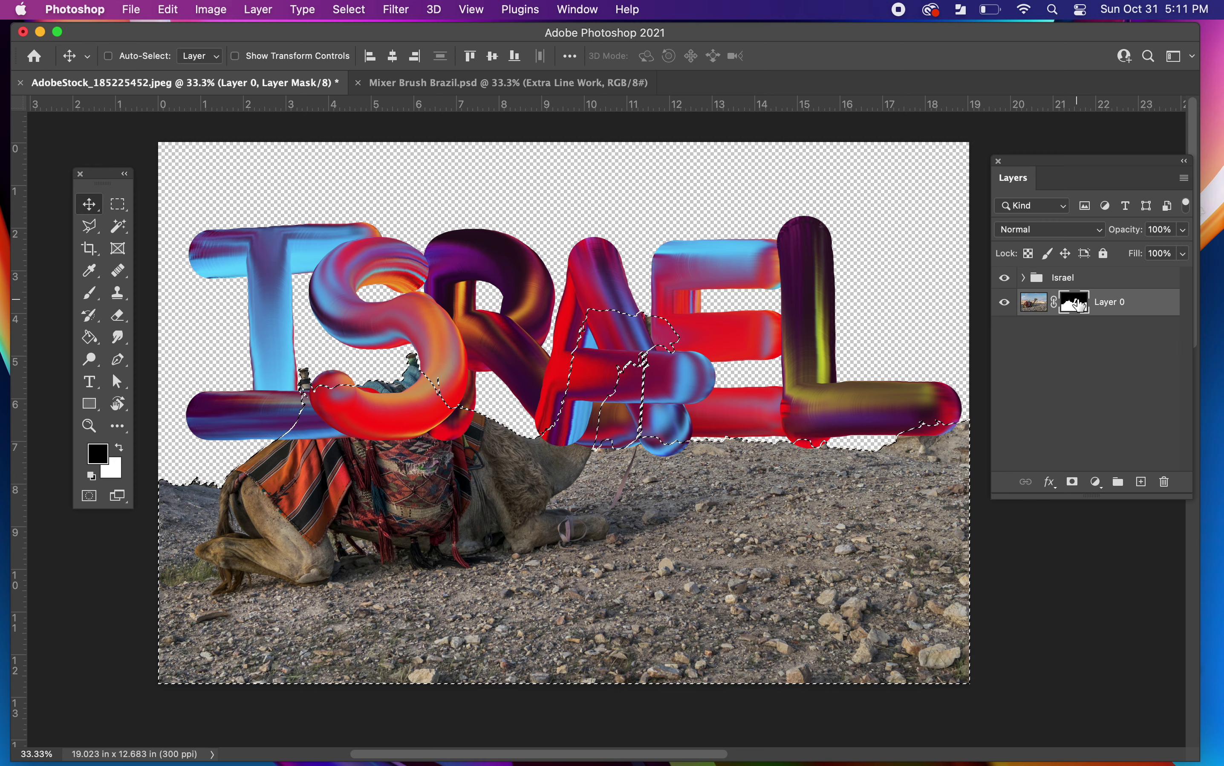
left_click(1078, 304, "shift")
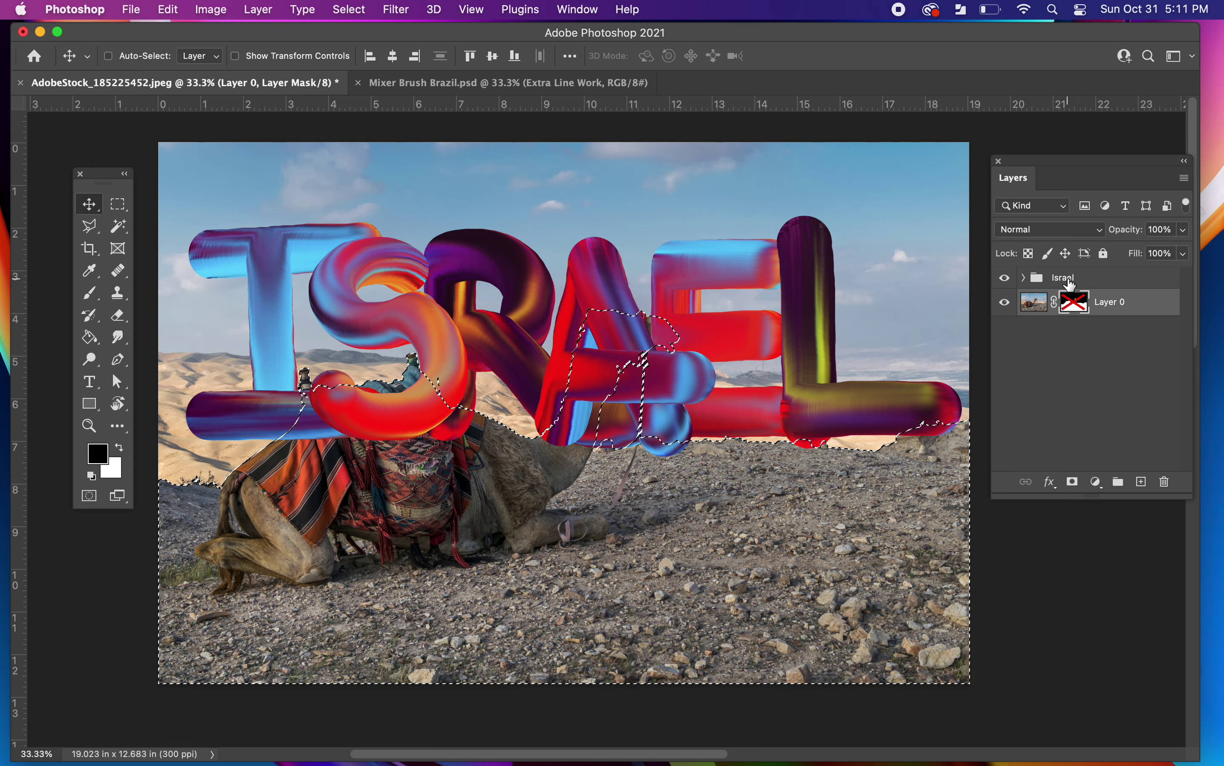
Step: Add a layer mask to the Israel group from the selection and invert it so the lettering sits behind the camel
left_click(1071, 285)
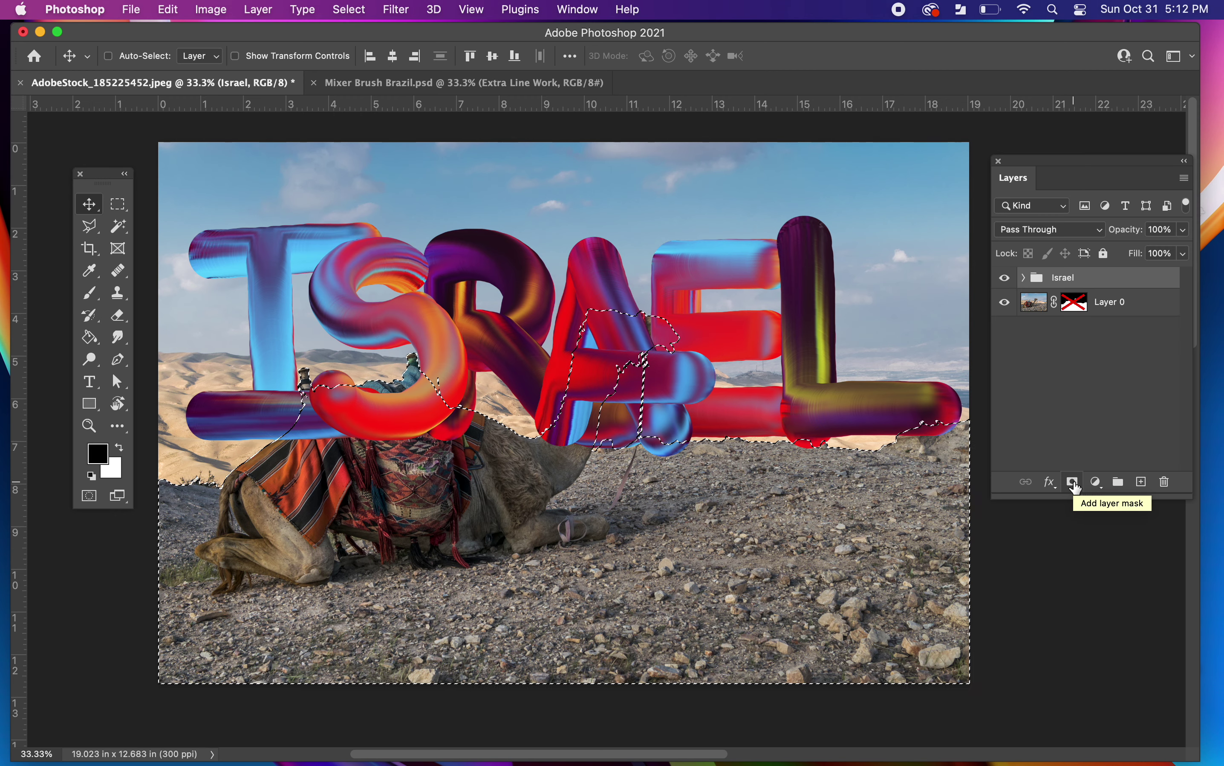
left_click(1075, 484)
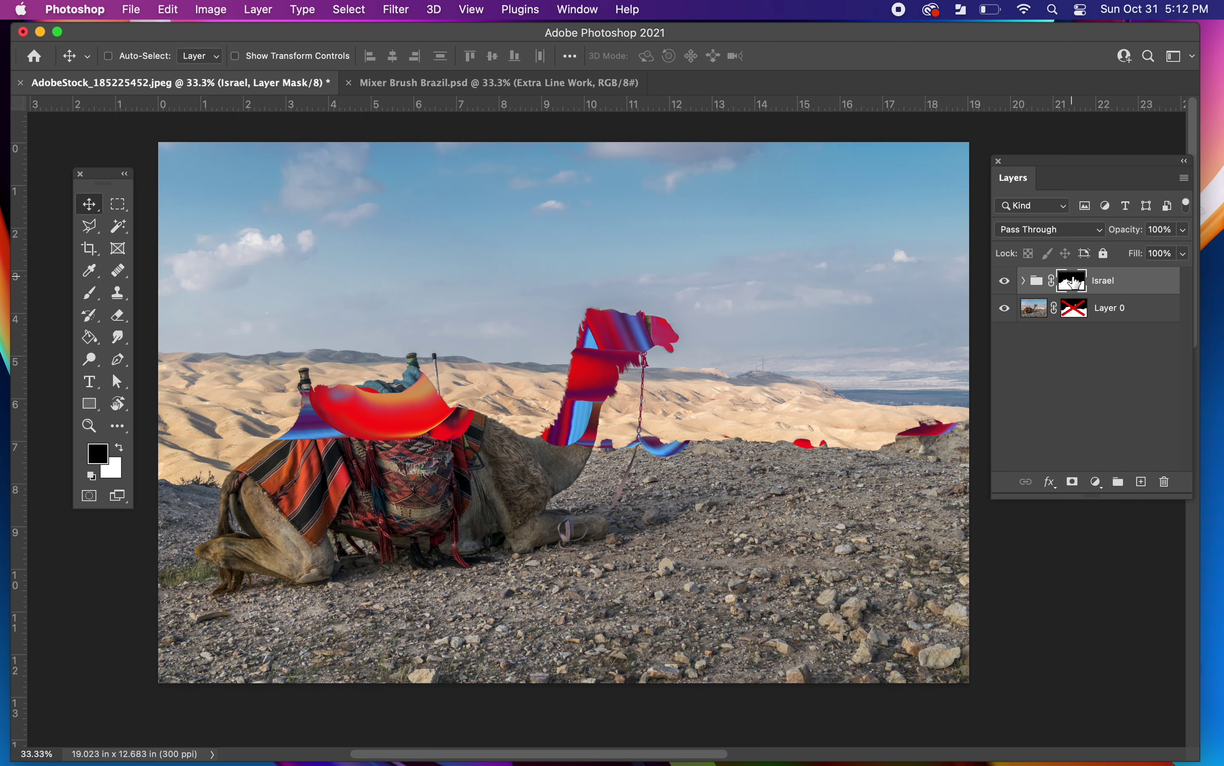
key("super+i")
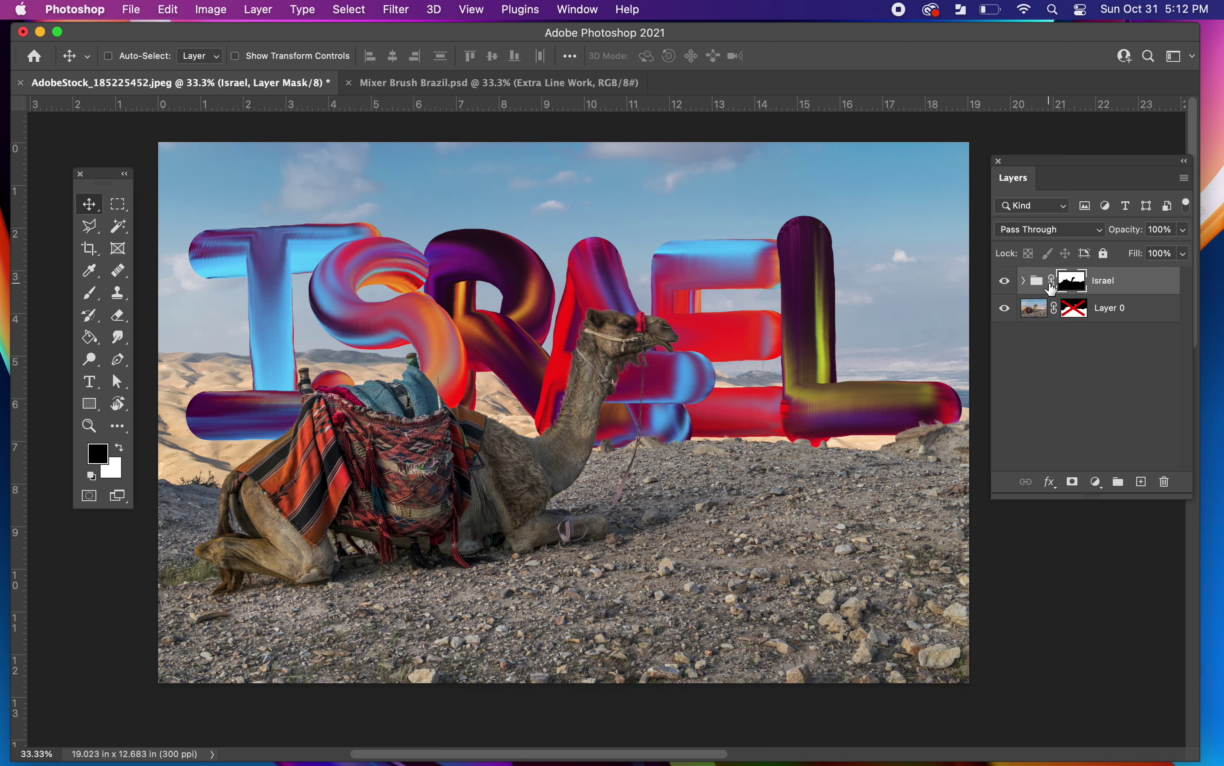
Step: Examine the masked edges around the thin stick beside the blue blanket at 400%, comparing Layer 0's mask enabled and disabled
left_click(1037, 284)
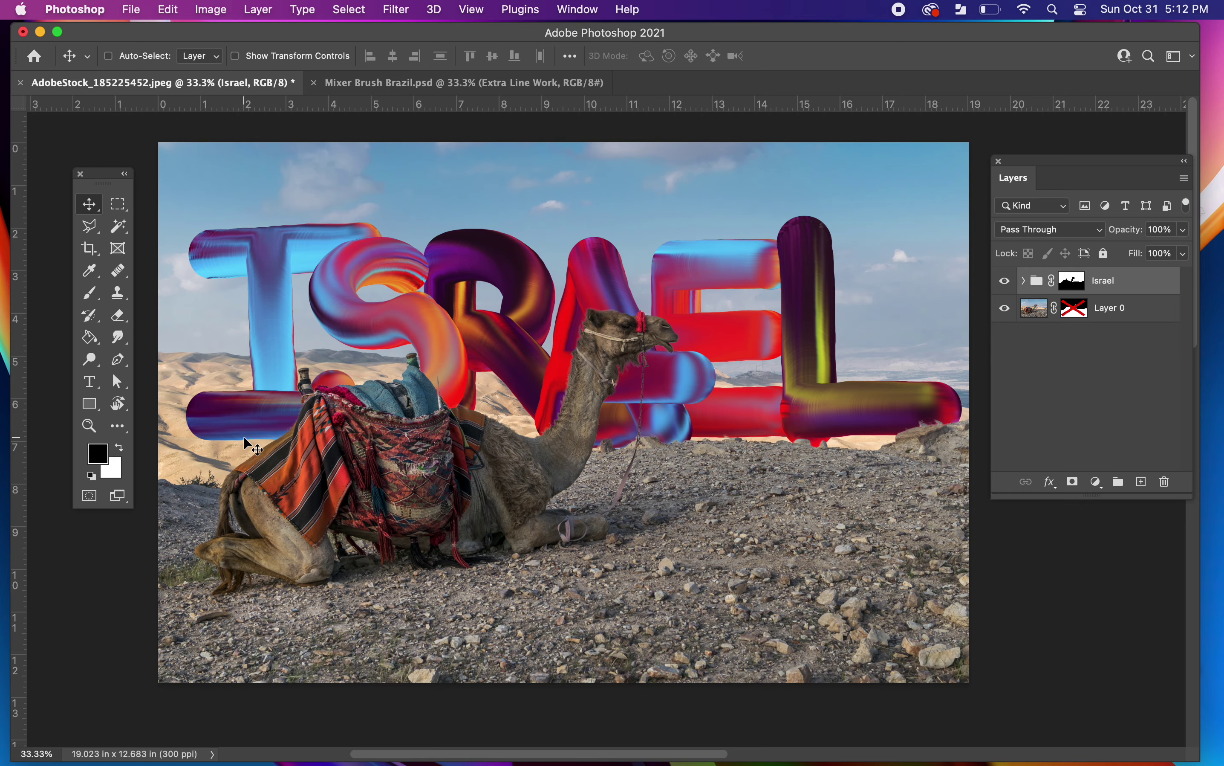
key("super+equal")
key("super+equal")
key("super+equal")
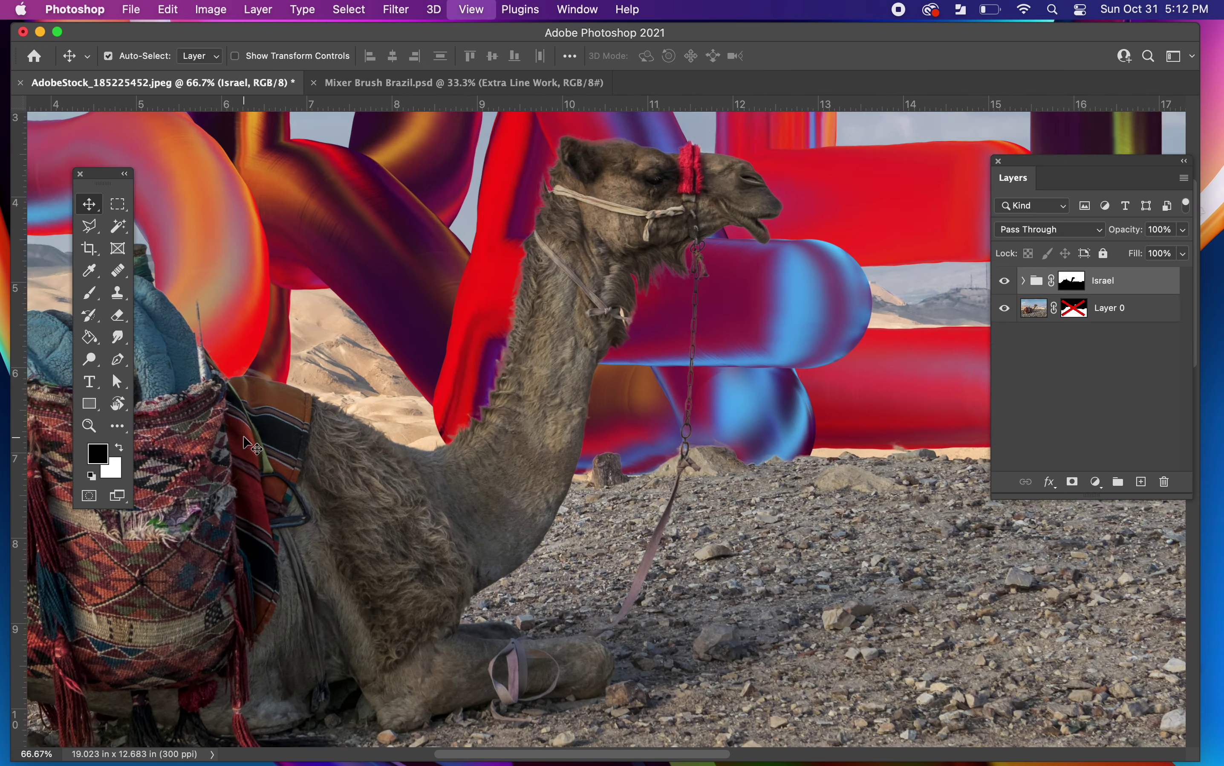
left_click_drag(250, 442, 675, 498)
key("super+equal")
key("super+equal")
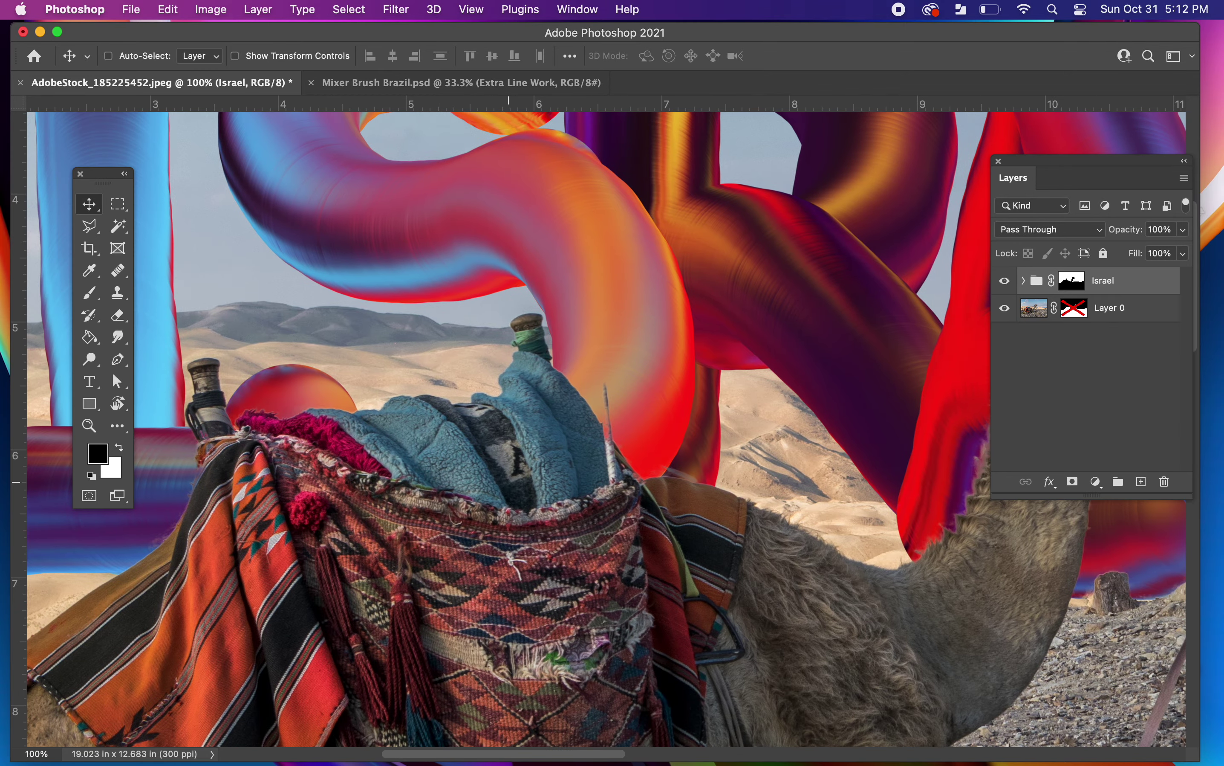
key("super+equal")
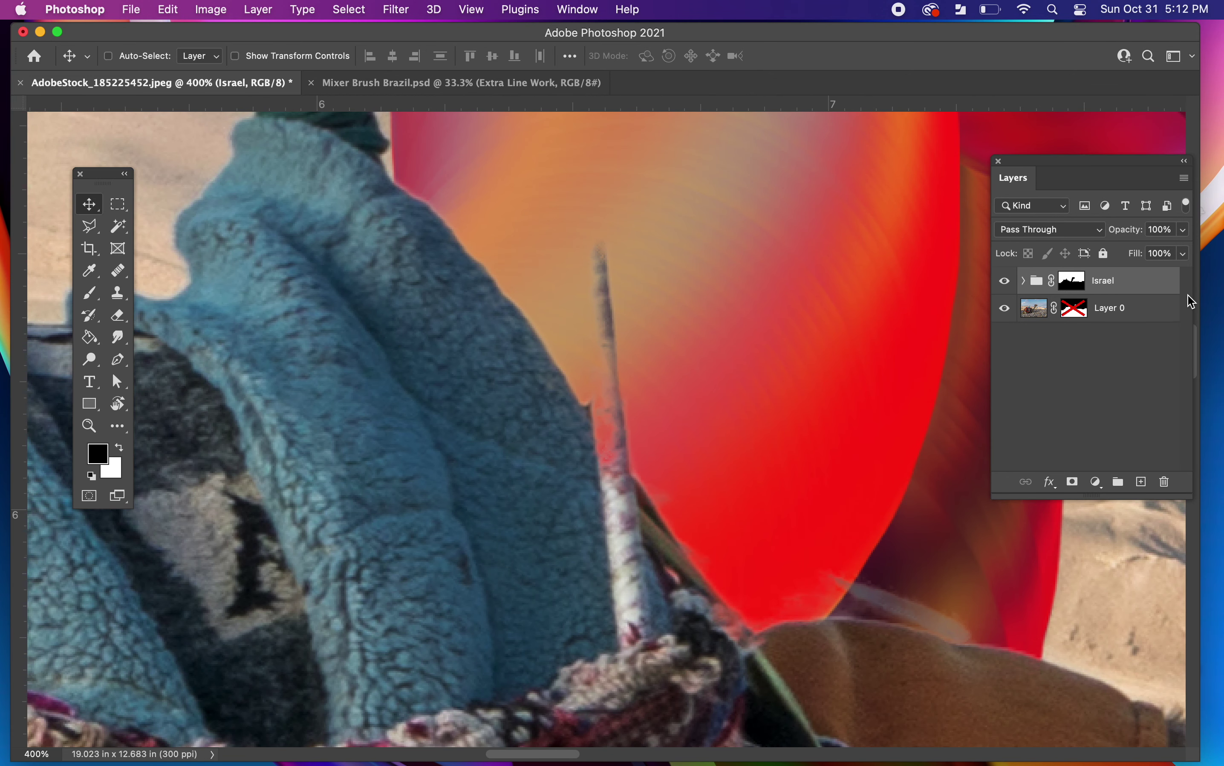
left_click(1070, 313, "shift")
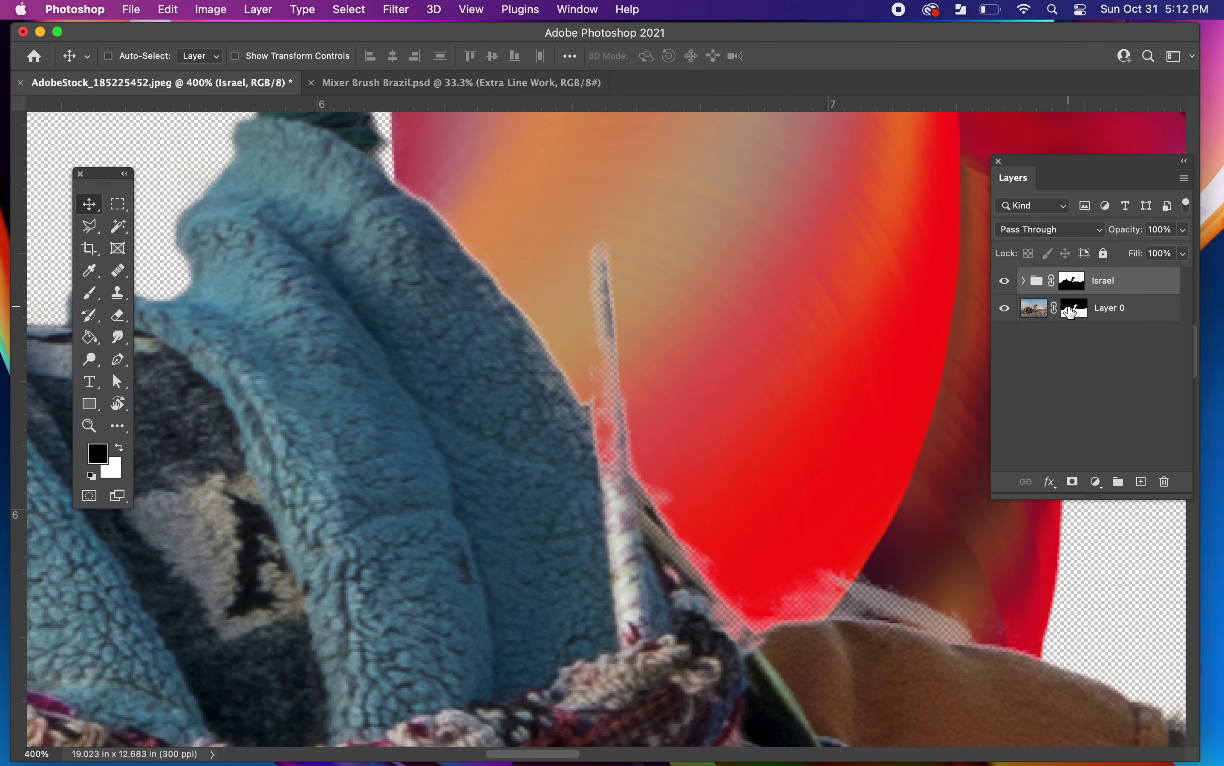
left_click(1070, 313, "shift")
scroll(751, 339, "up", 5)
scroll(751, 339, "right", 5)
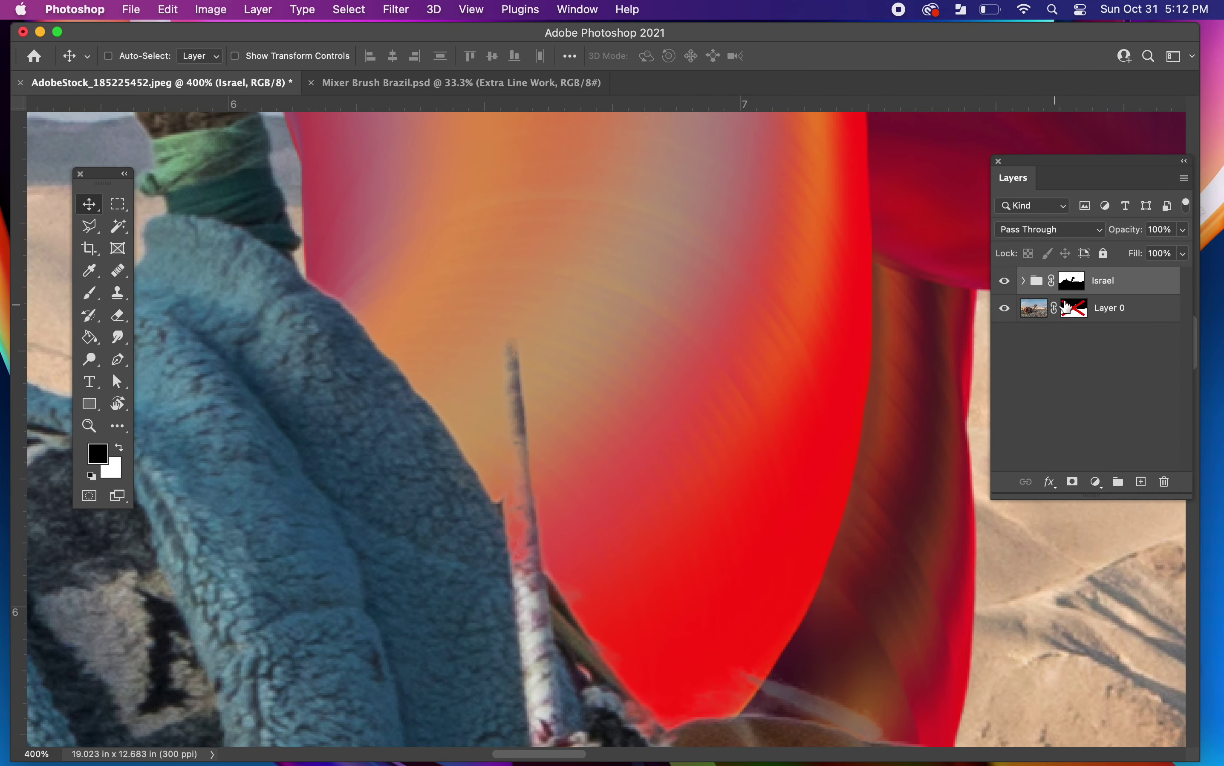
Step: Hide the Israel group to expose the whole thin stick beside the blue blanket in the original photo
left_click(1070, 284, "shift")
left_click(1071, 283, "shift")
left_click(1005, 282)
left_click_drag(717, 282, 739, 401)
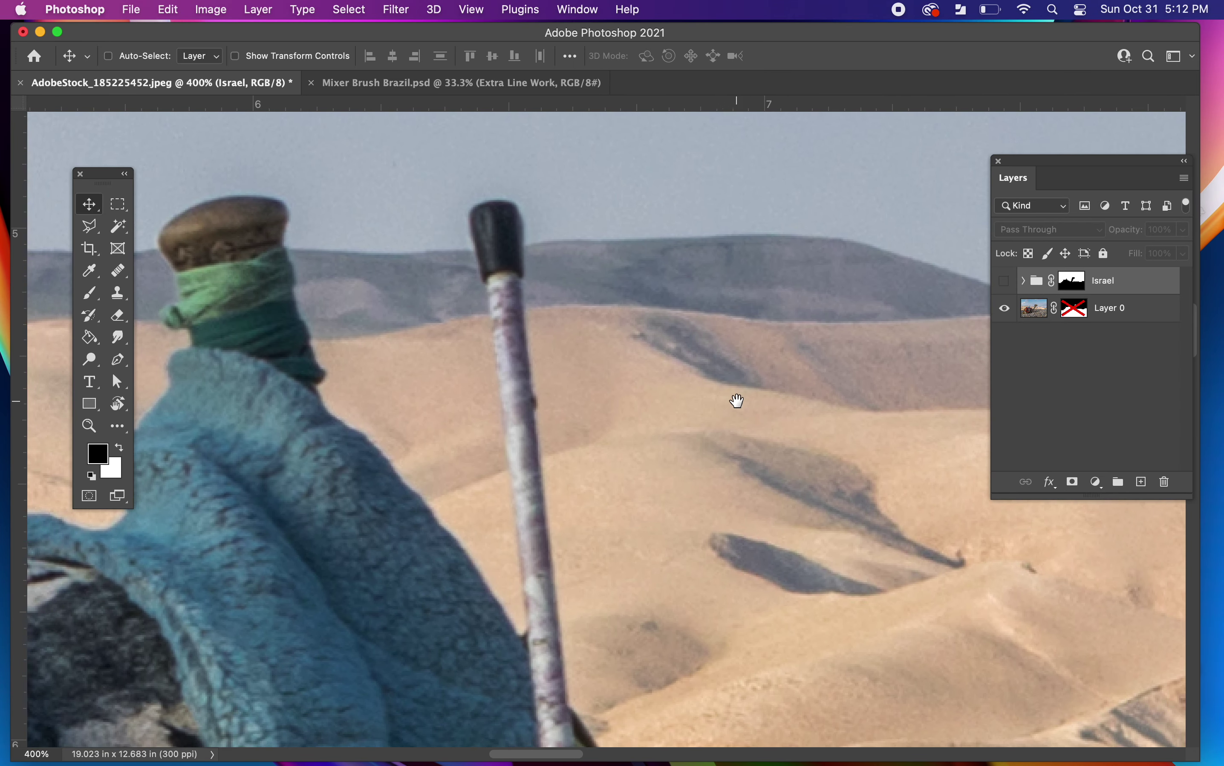
Step: Trace the stick's blanket-side edge upward from the blue blanket and around the top of its black cap with the Pen tool
key("p")
scroll(688, 486, "down", 3)
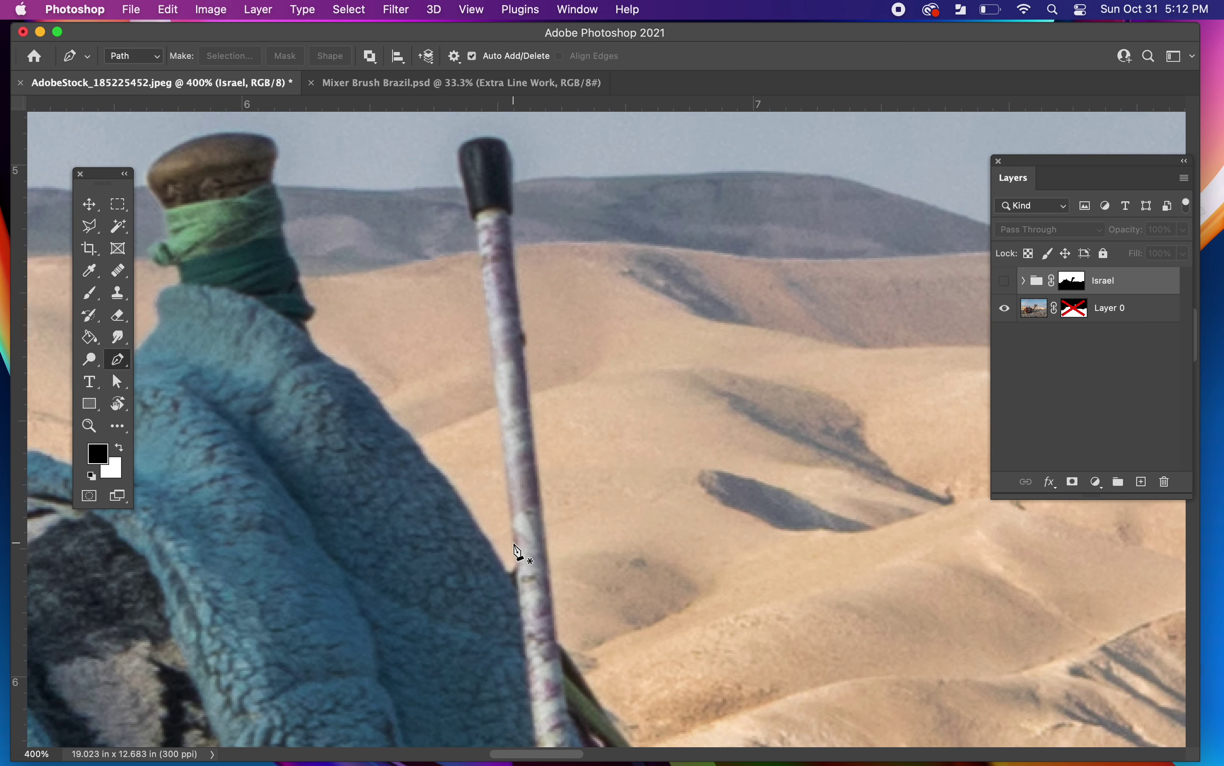
left_click_drag(515, 582, 515, 590)
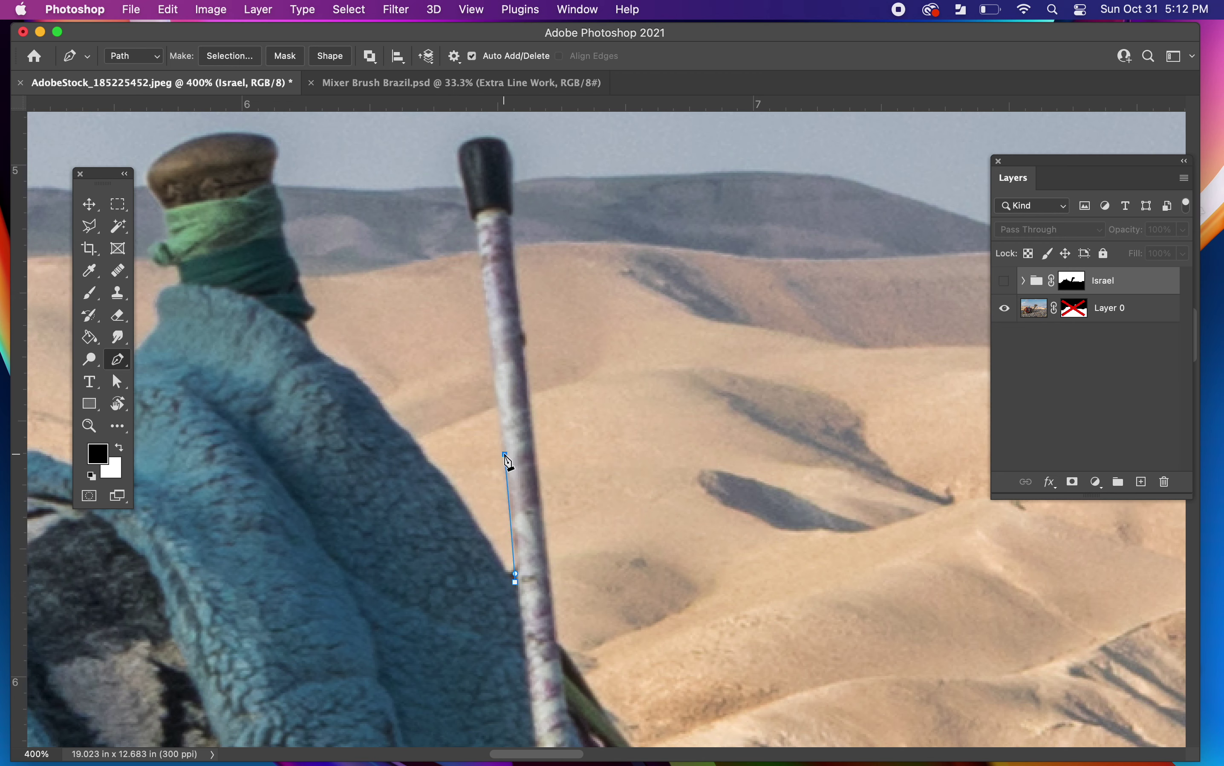
left_click(505, 454)
left_click_drag(489, 331, 481, 244)
left_click(477, 233)
left_click(472, 219)
left_click(466, 188)
mouse_move(460, 166)
left_mouse_down()
mouse_move(458, 151)
mouse_move(485, 137)
mouse_move(509, 148)
left_mouse_up()
left_click(459, 146)
Step: Continue the path down the stick's opposite edge to just below the blanket edge and close it across the stick
left_click(511, 179)
left_click(510, 224)
left_click(520, 314)
left_click_drag(524, 336, 523, 366)
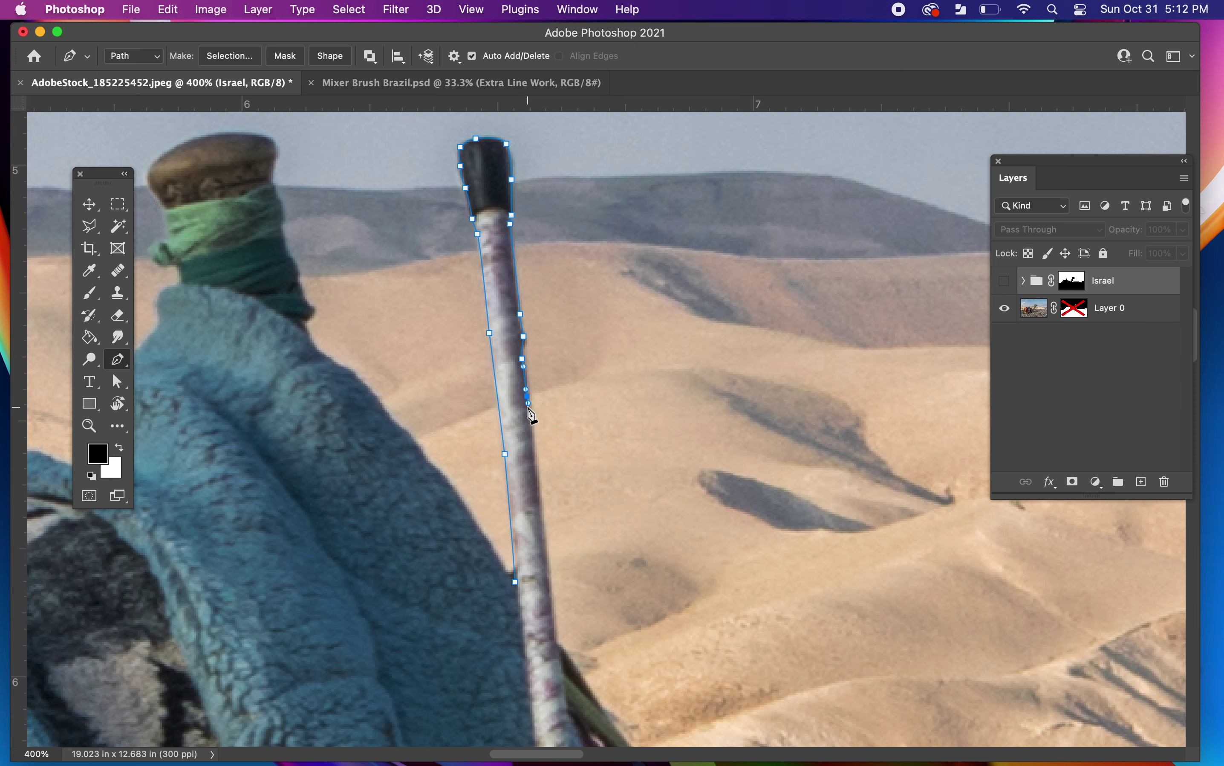
scroll(530, 413, "down", 5)
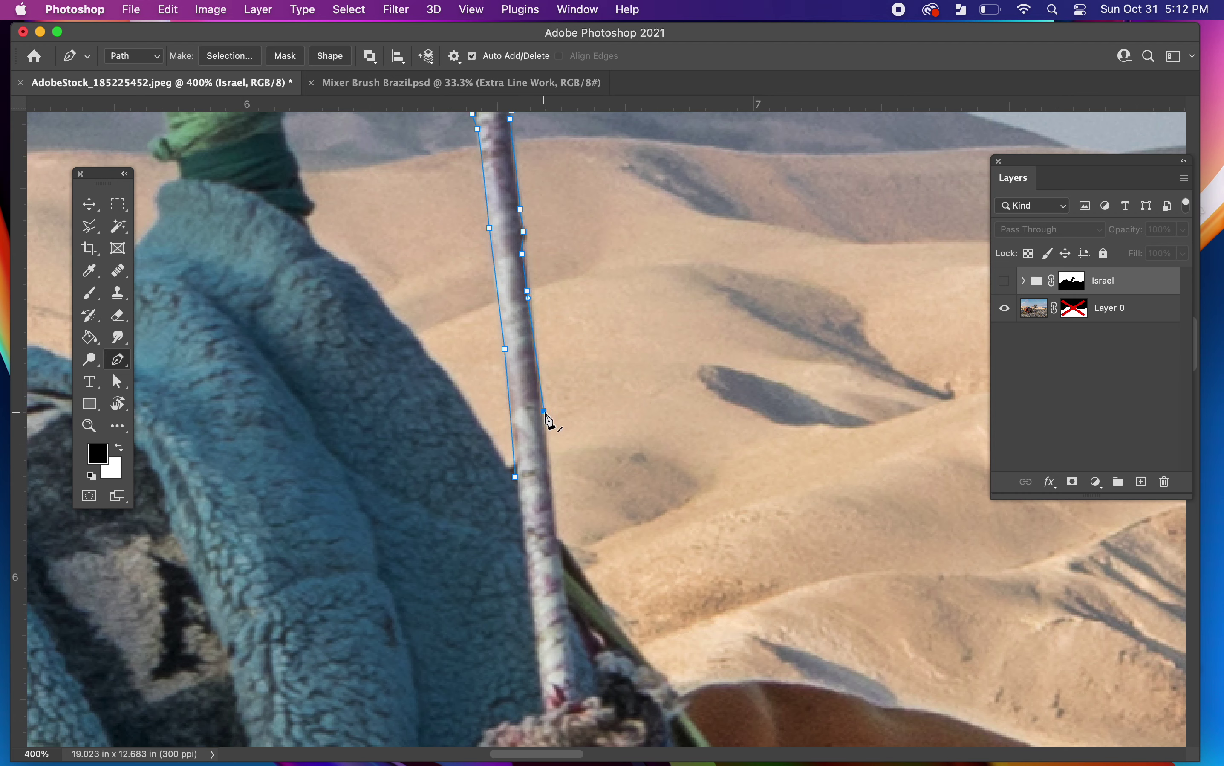
key("super+z")
left_click(545, 430)
left_click(564, 567)
left_click(526, 576)
key("Return")
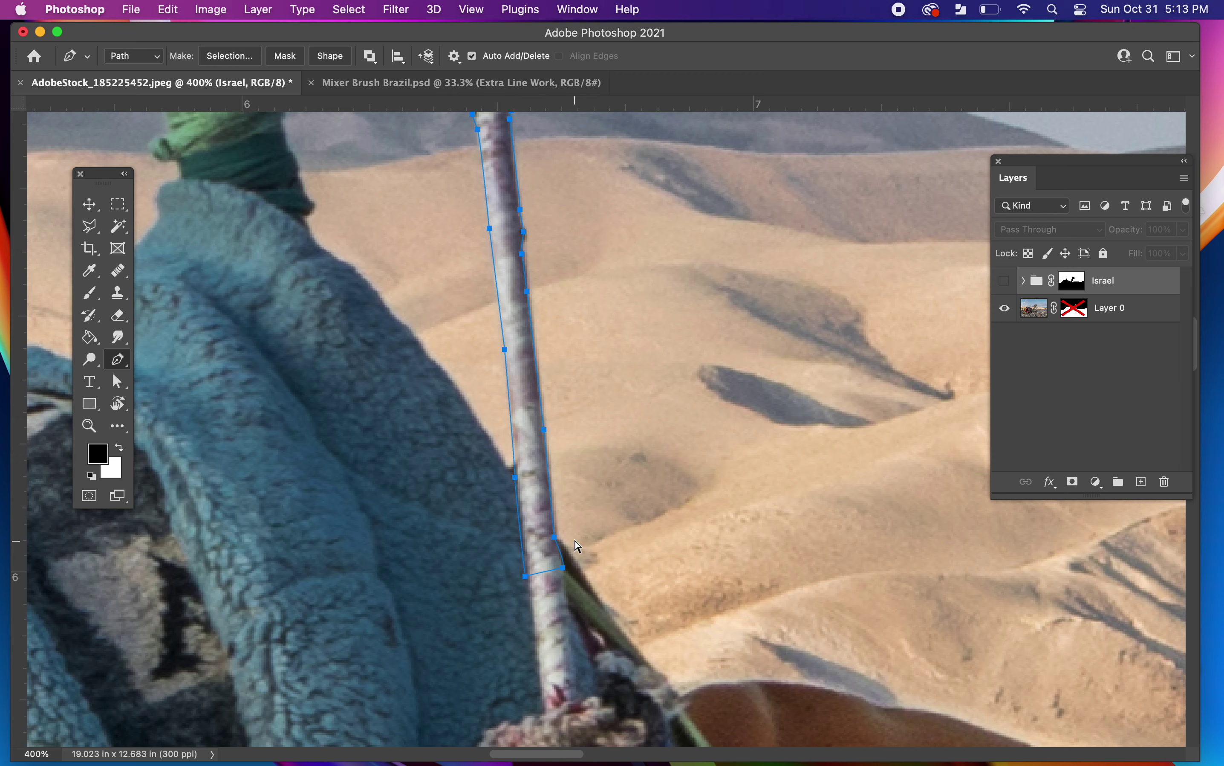
Step: Convert the stick path to a selection, fill it with black on the visible Israel group's mask, and deselect
key("super+Return")
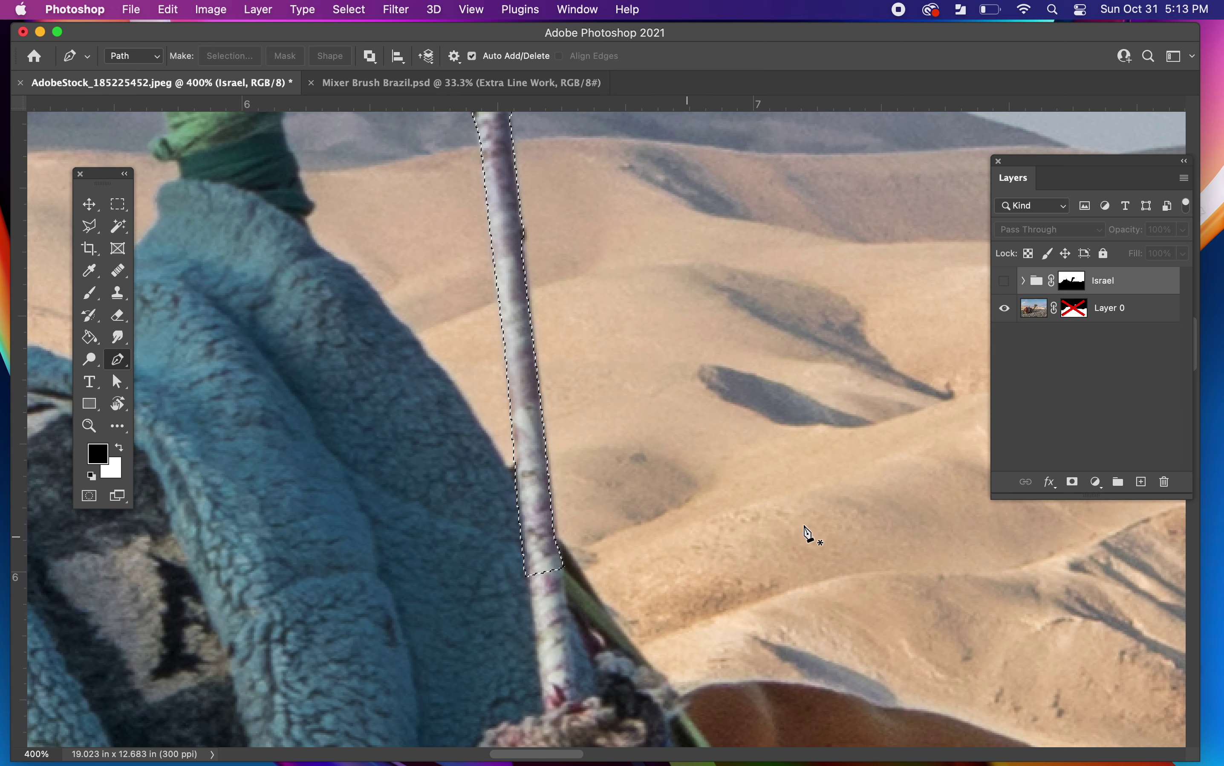
left_click(1004, 280)
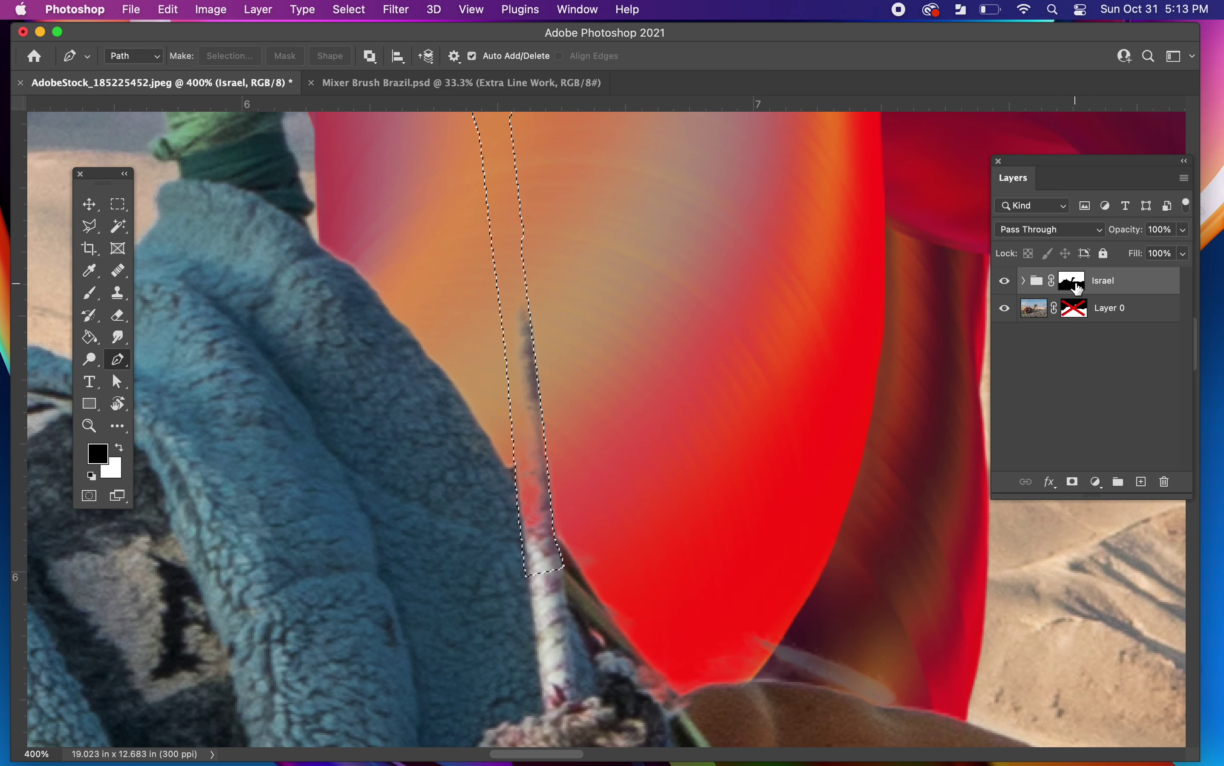
left_click(1082, 287)
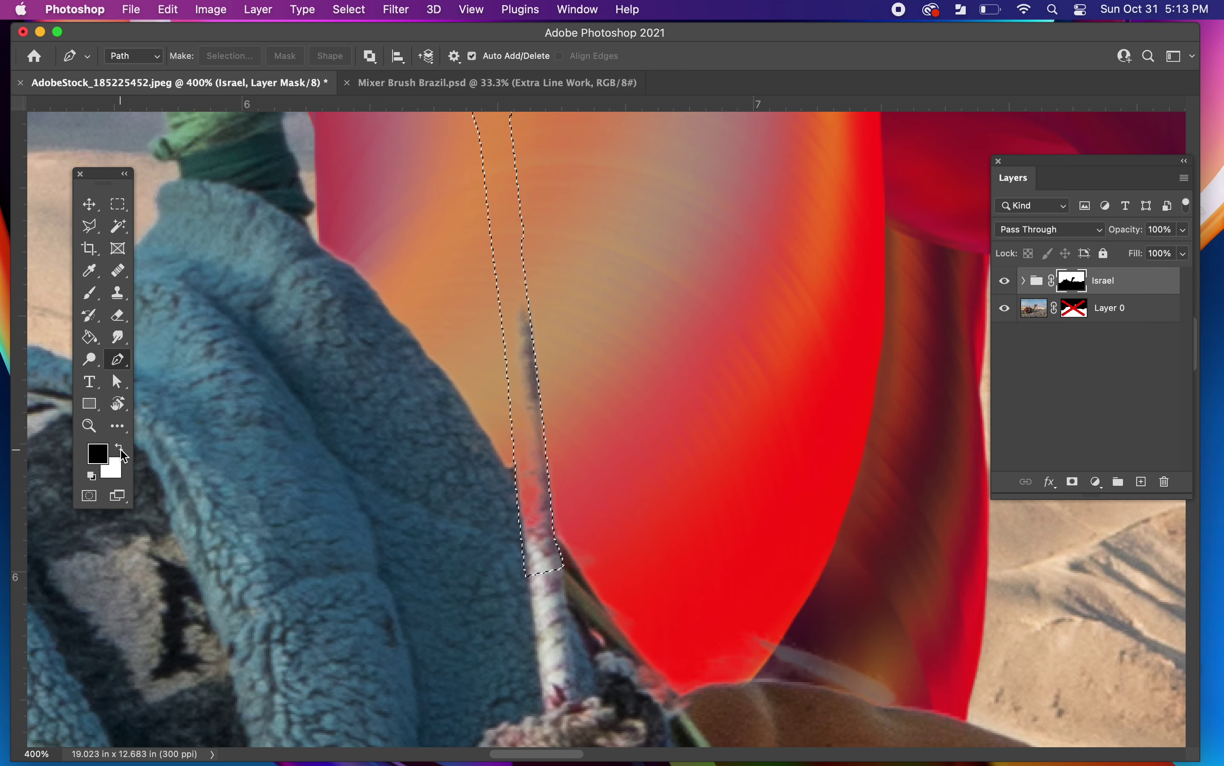
left_click(120, 449)
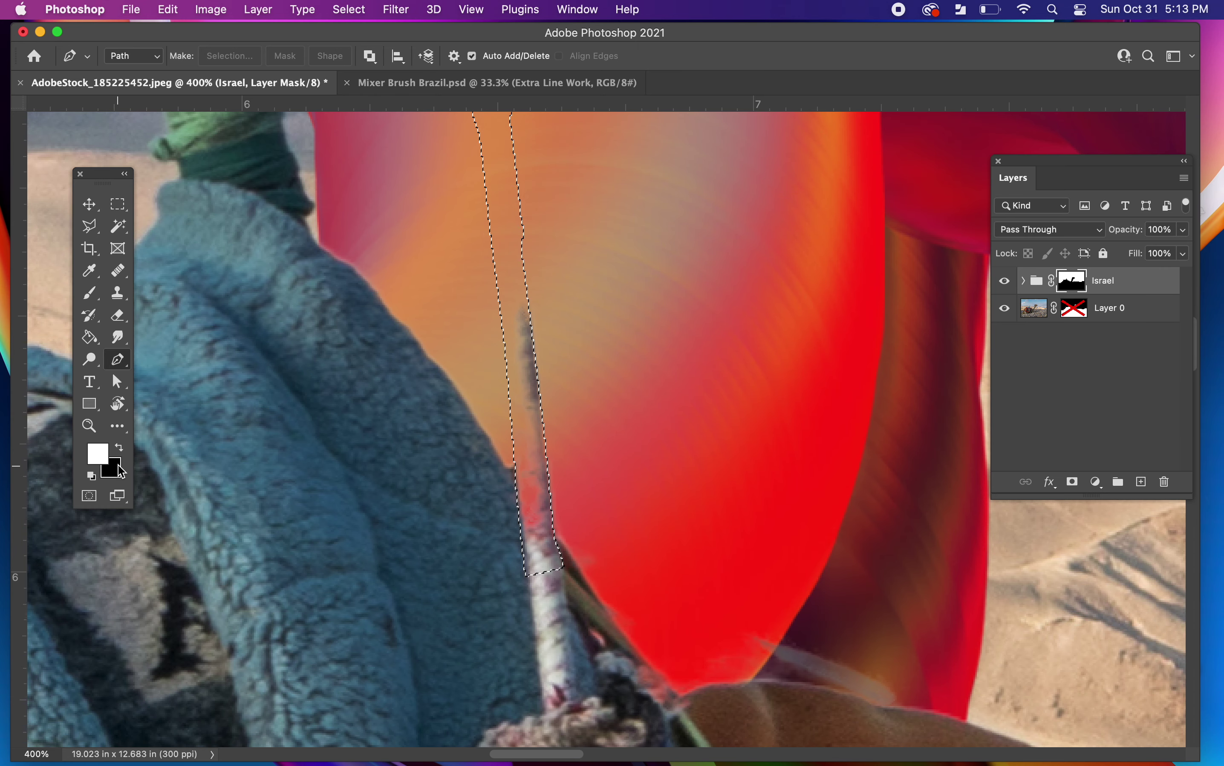
scroll(739, 445, "up", 5)
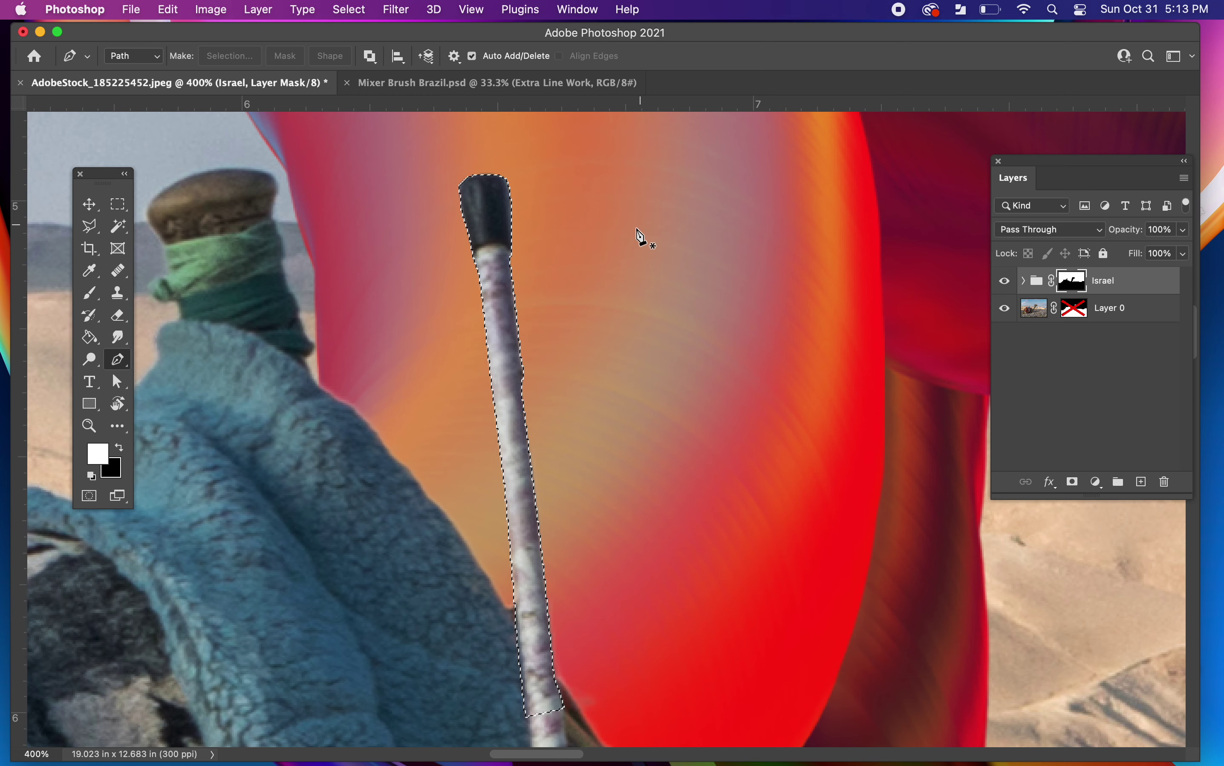
key("super+1")
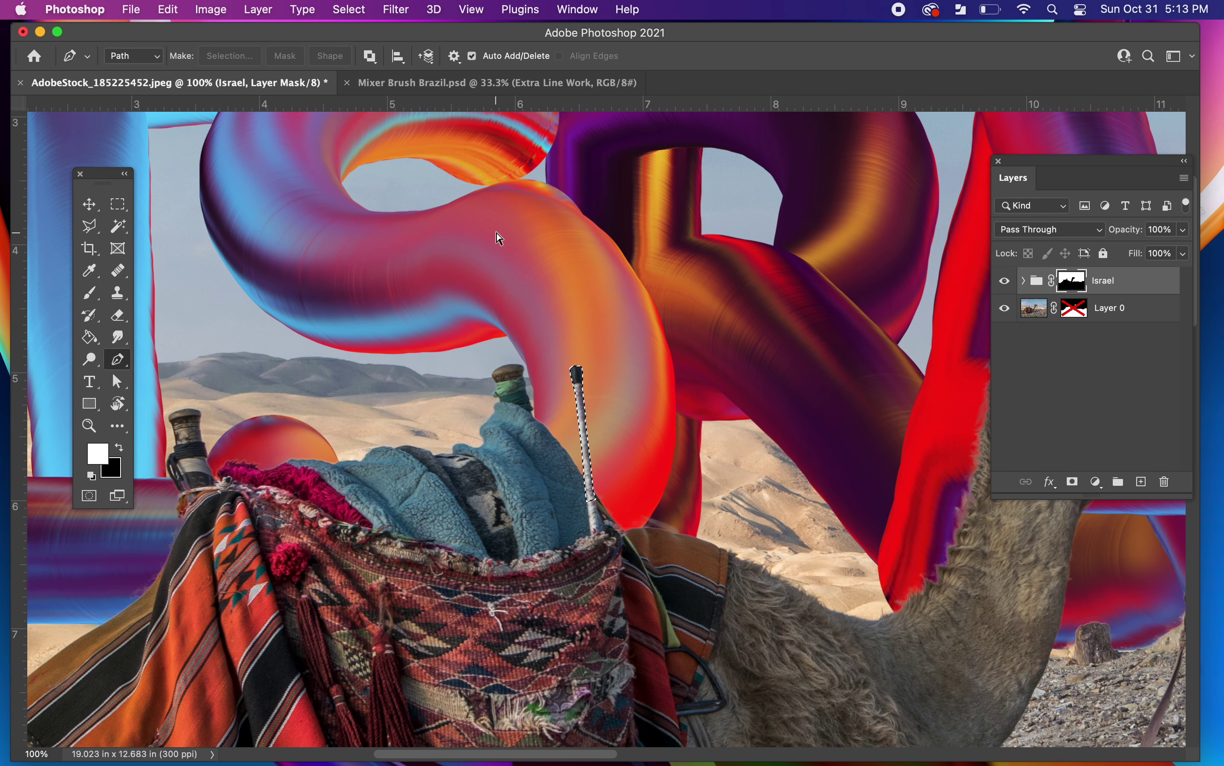
key("super+d")
Step: Examine the masked lettering around the camel and saddle across the whole composition, including the letters S and T up close
key("super+minus")
key("super+minus")
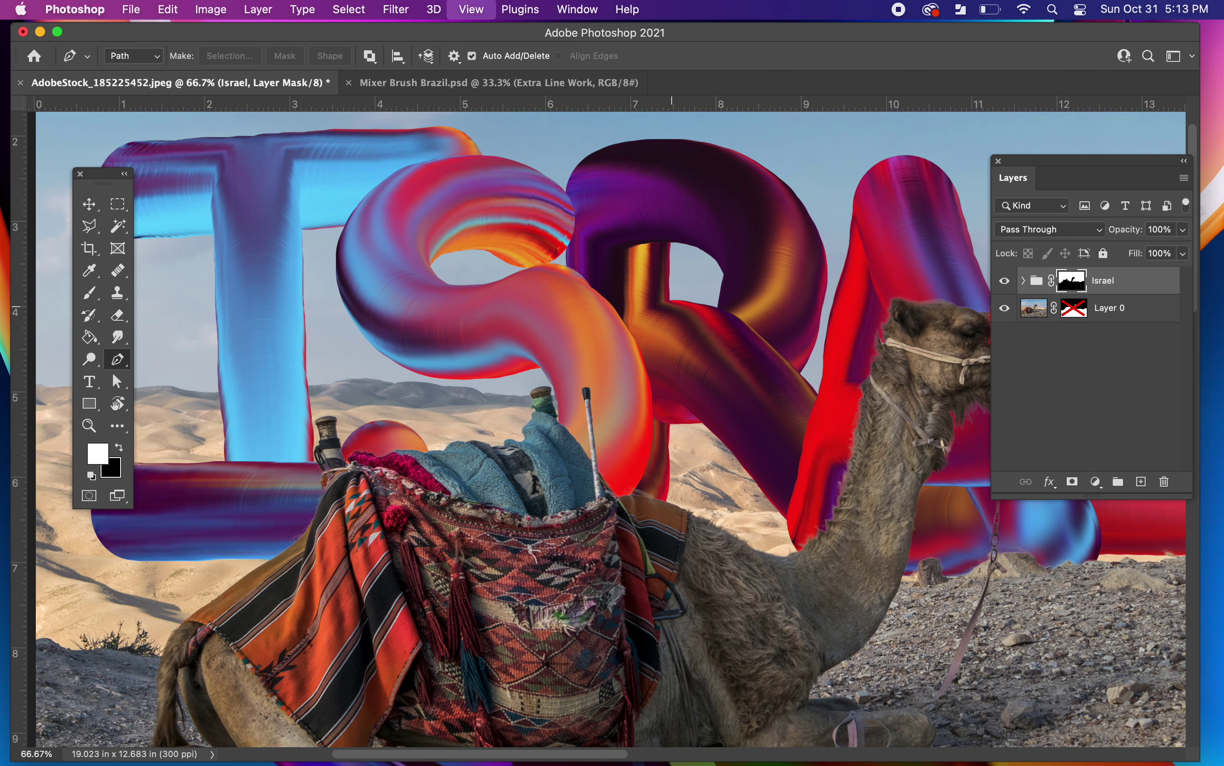
left_click_drag(755, 318, 625, 329)
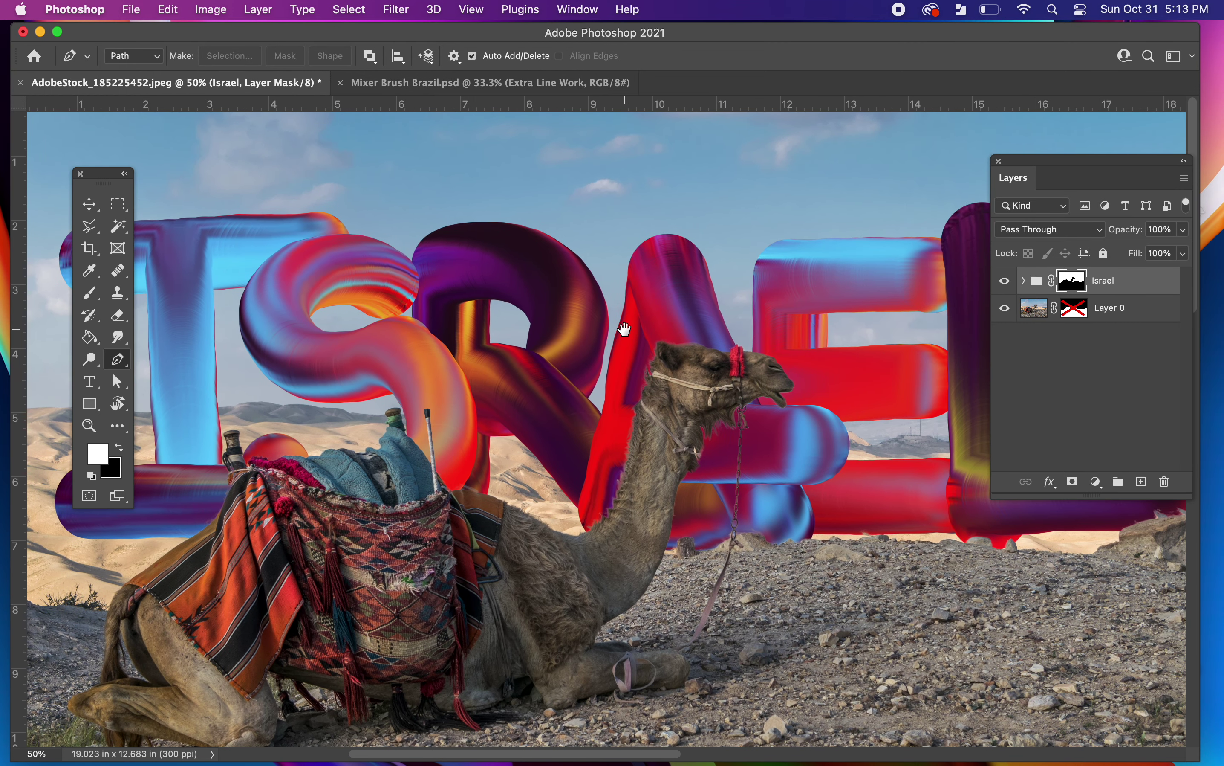
left_click_drag(715, 325, 543, 334)
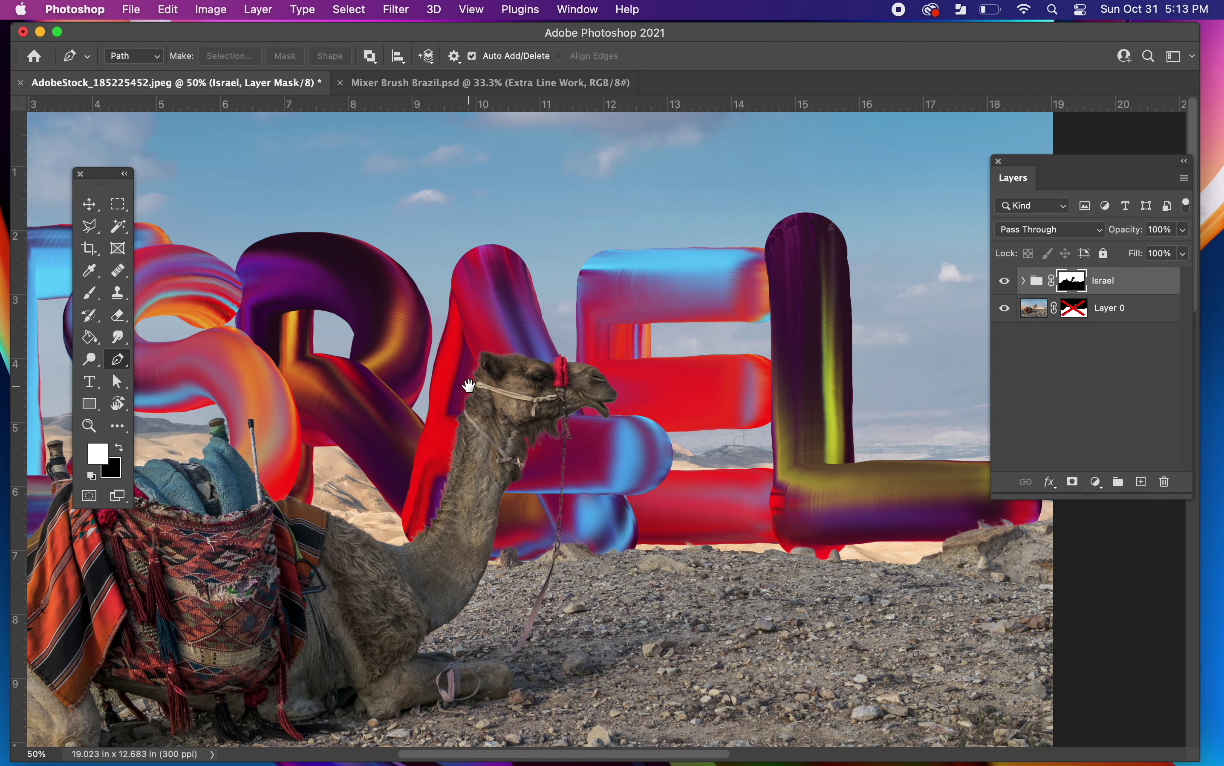
left_click_drag(463, 385, 609, 426)
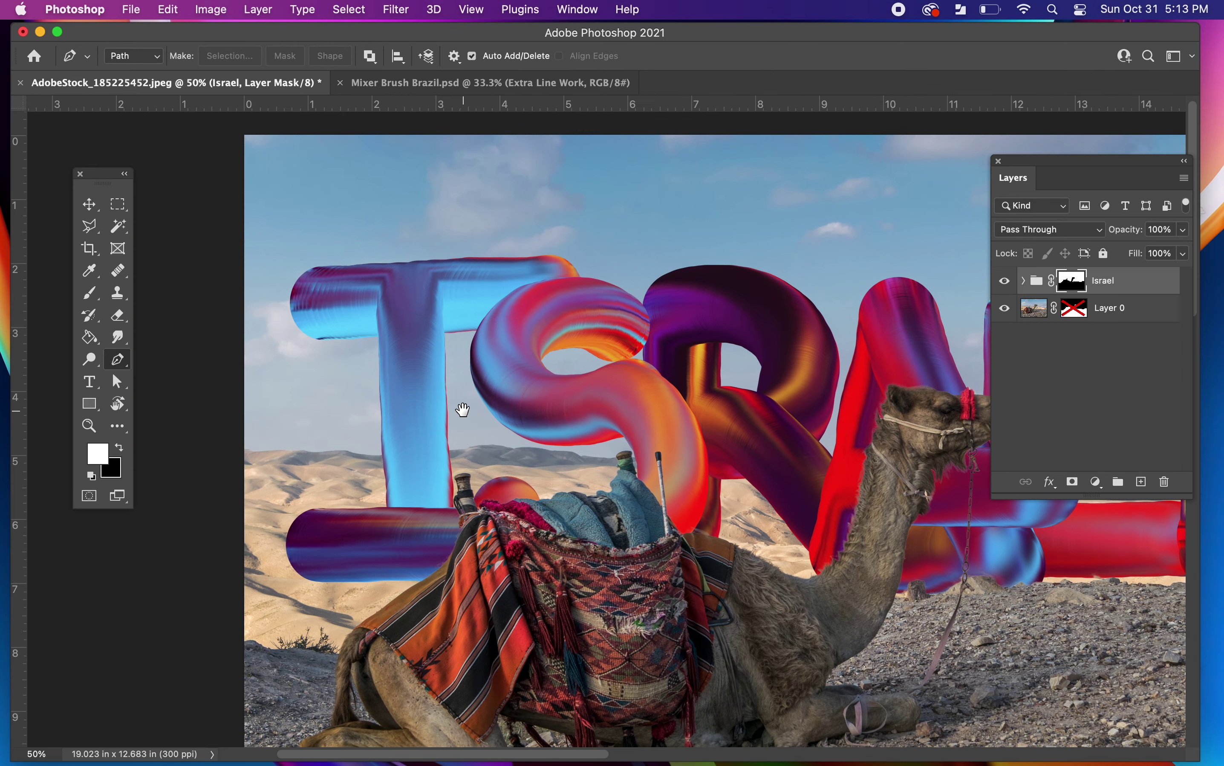
left_click_drag(459, 410, 437, 391)
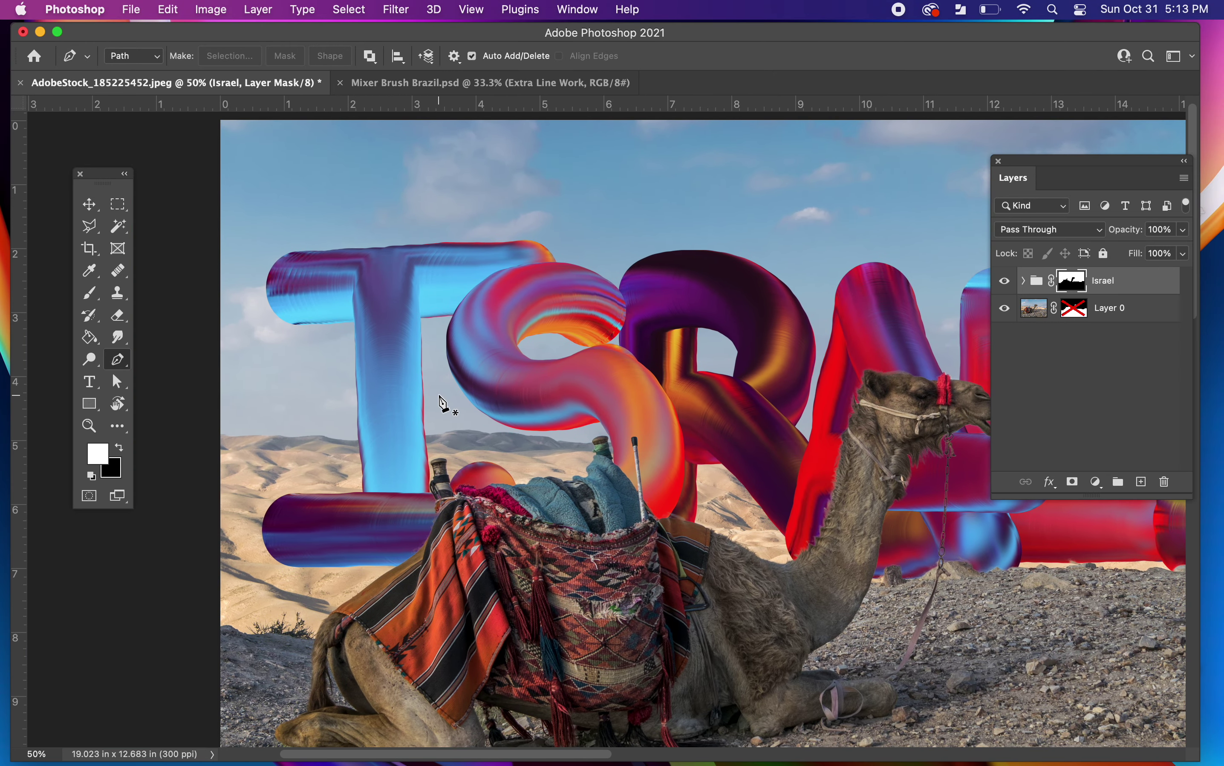
scroll(442, 401, "up", 2)
left_click_drag(344, 292, 437, 347)
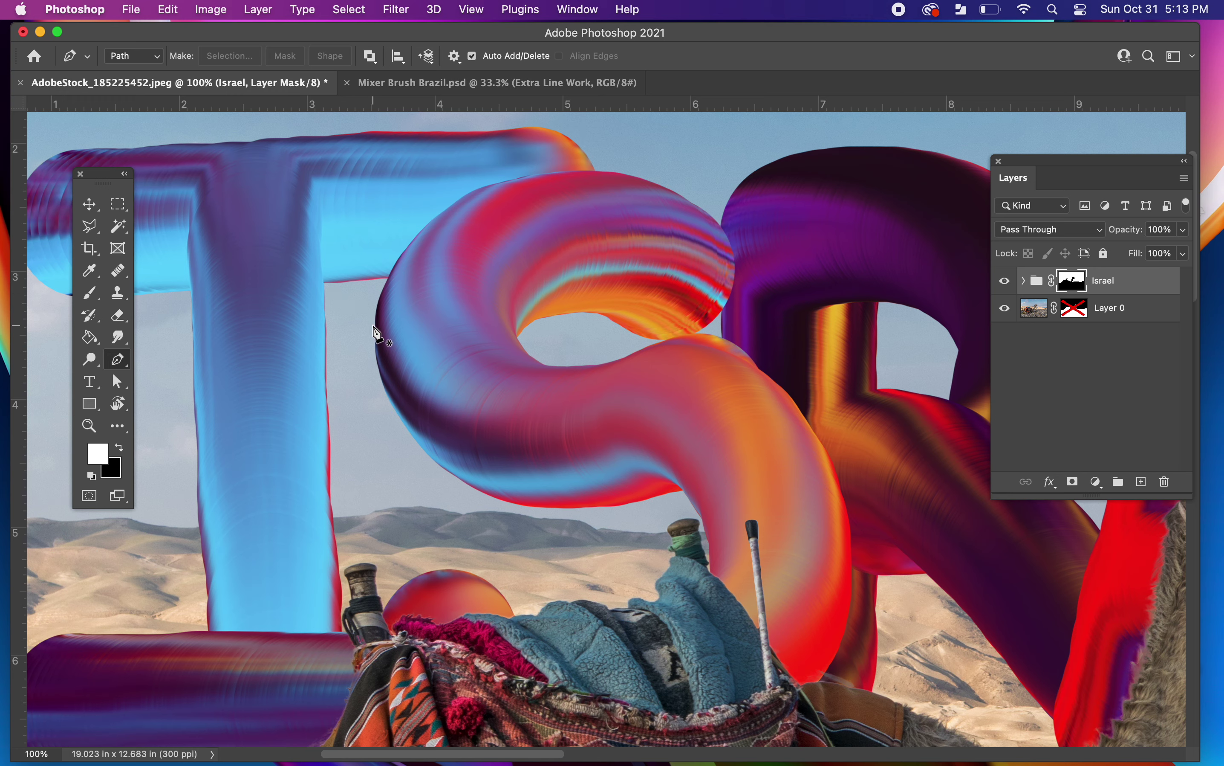
Step: Choose the Hard Round brush tip for the Brush tool
key("b")
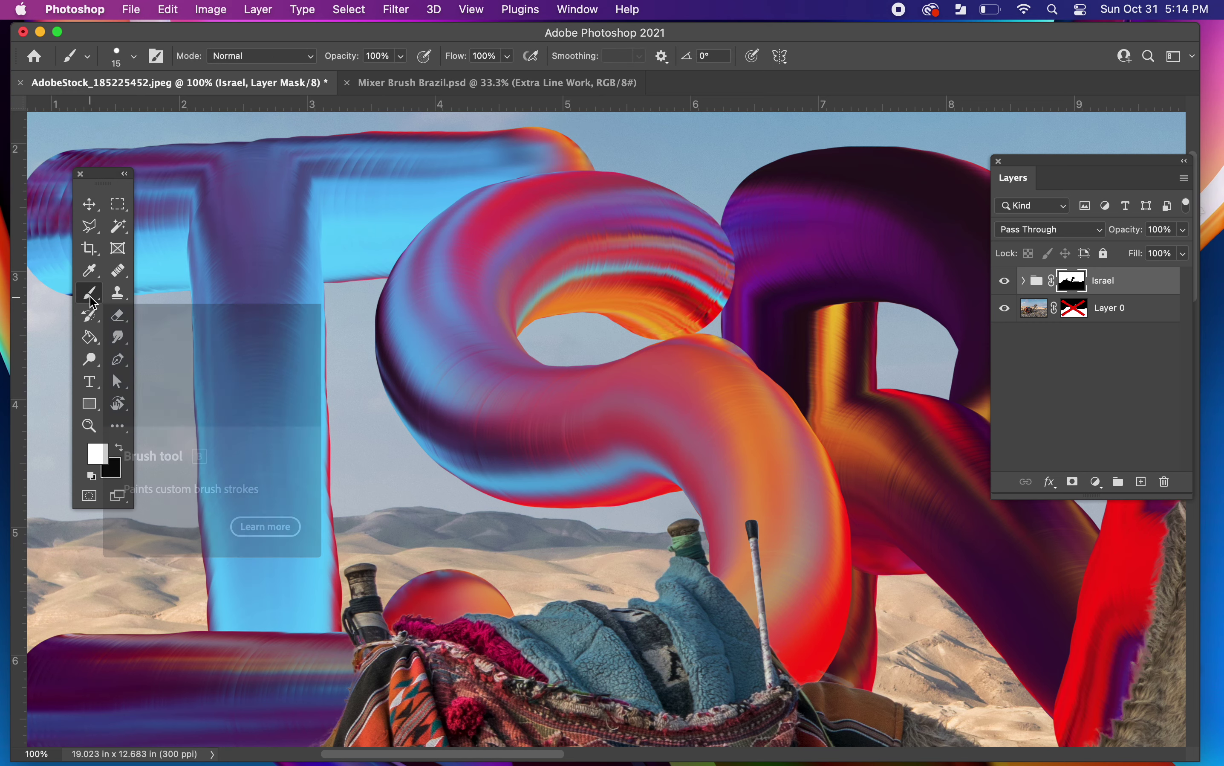
right_click(364, 205)
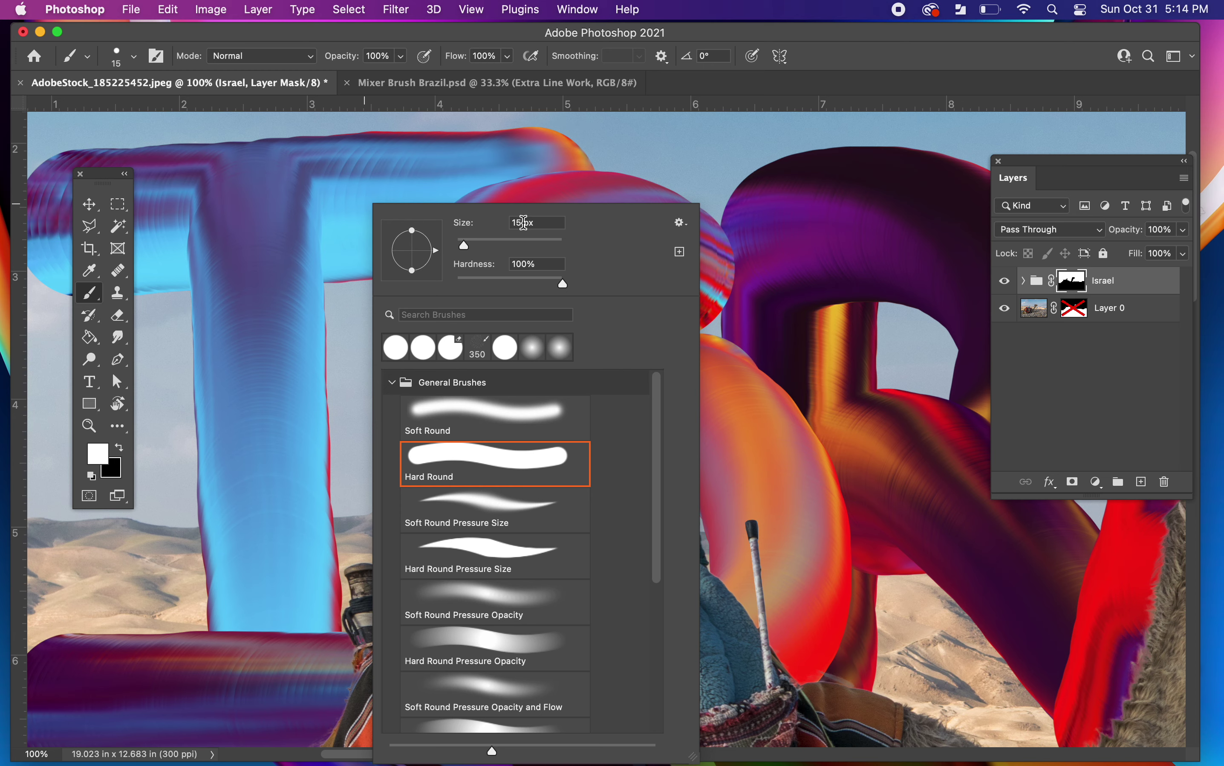
left_click(463, 466)
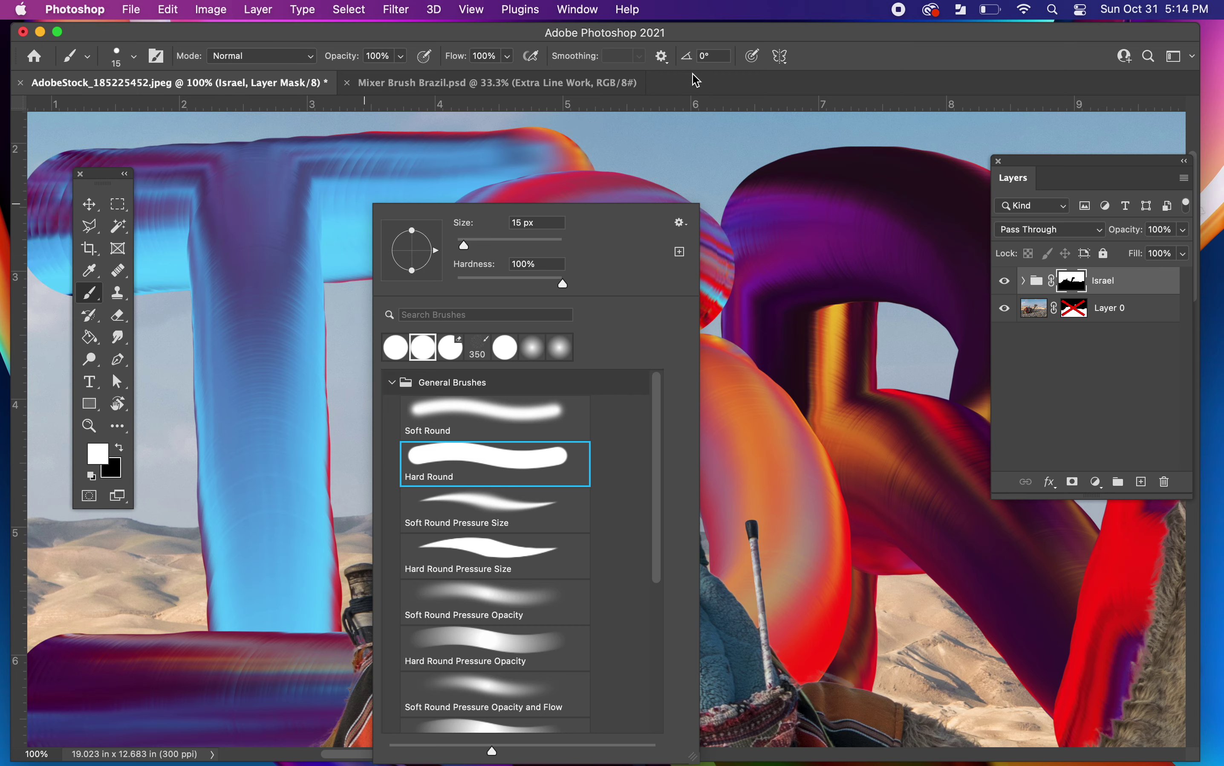
left_click(713, 32)
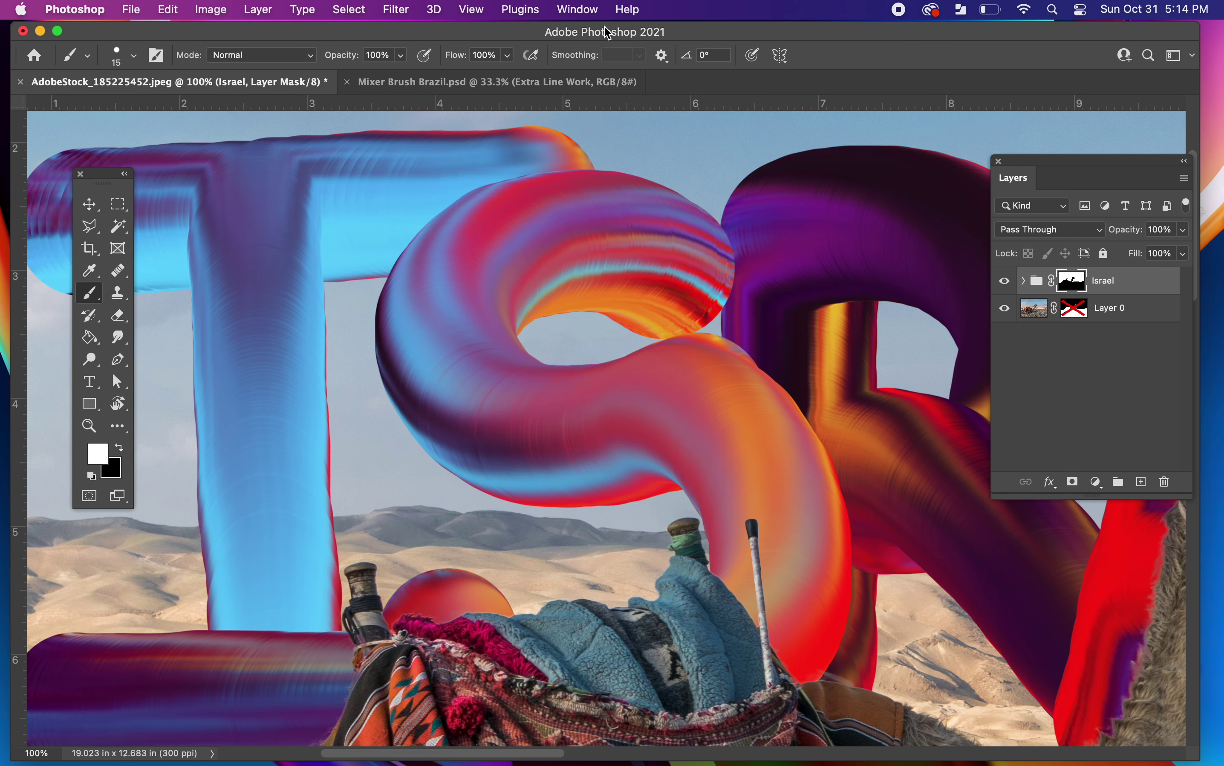
Step: Enable Shape Dynamics in the Brush Settings and set the size jitter control to Pen Pressure
left_click(578, 10)
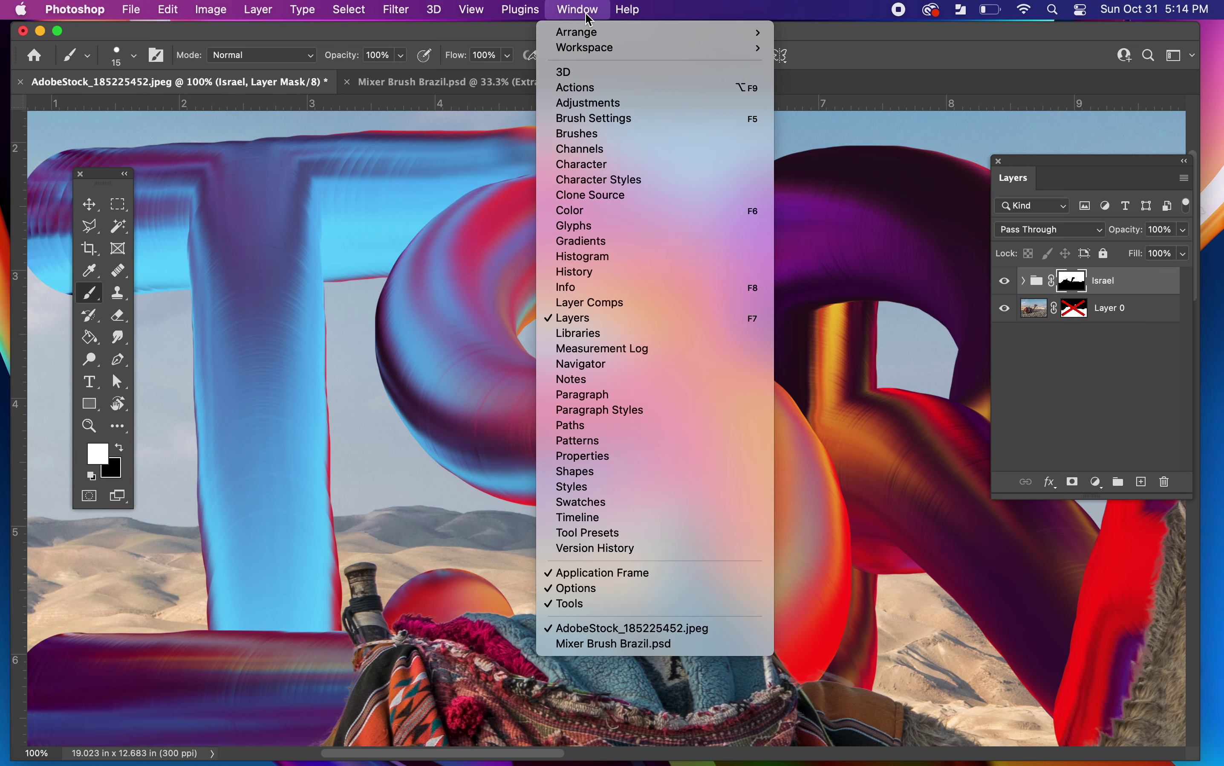
left_click(597, 119)
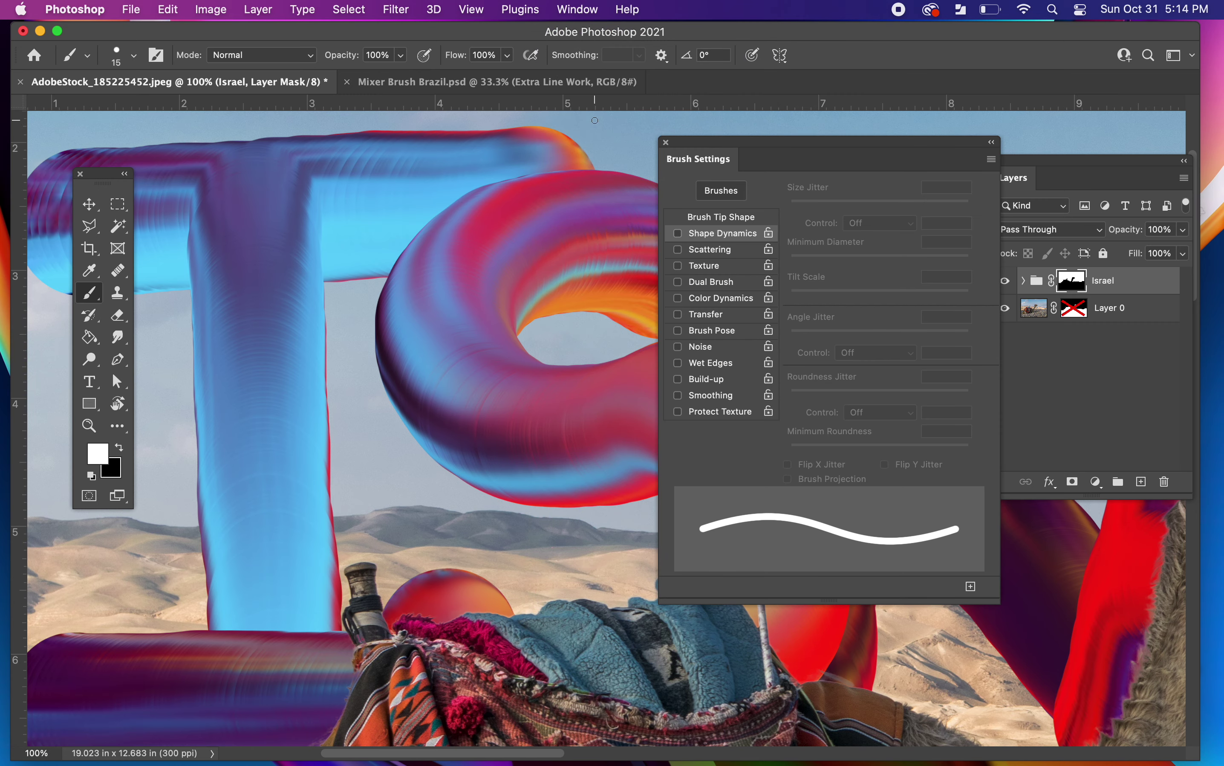
left_click(687, 235)
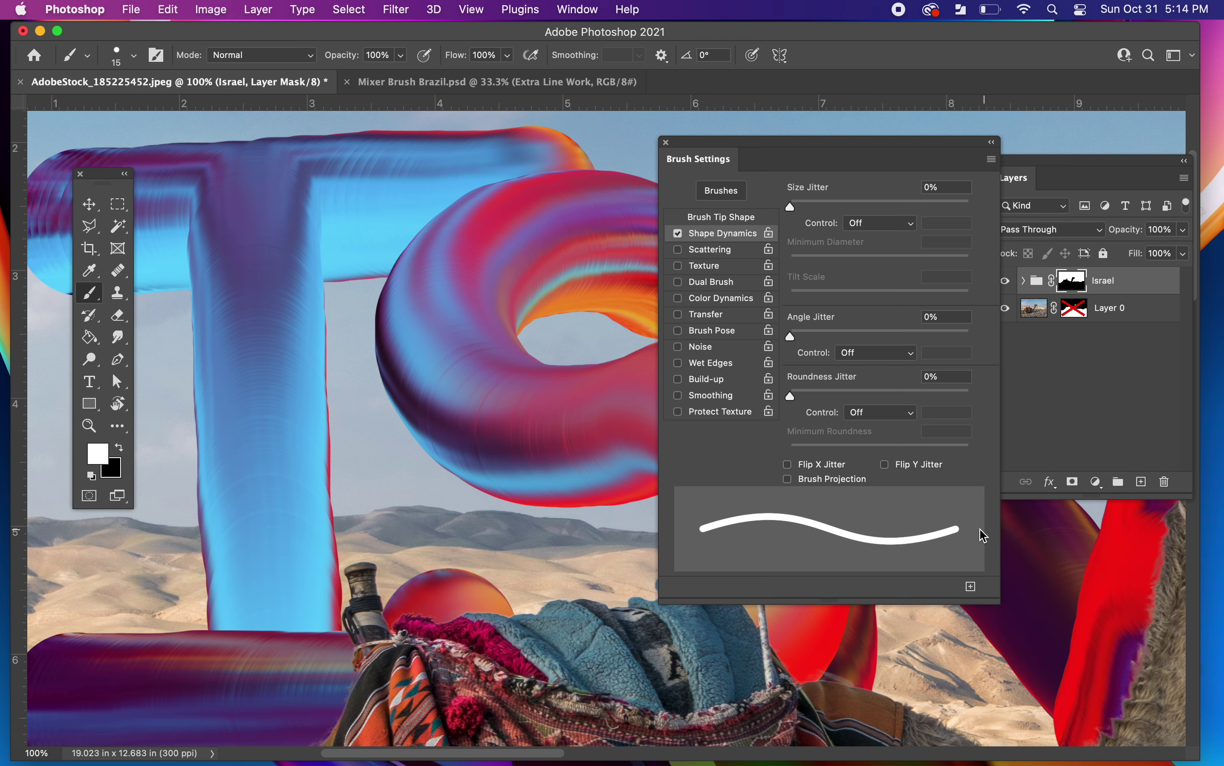
left_click(881, 229)
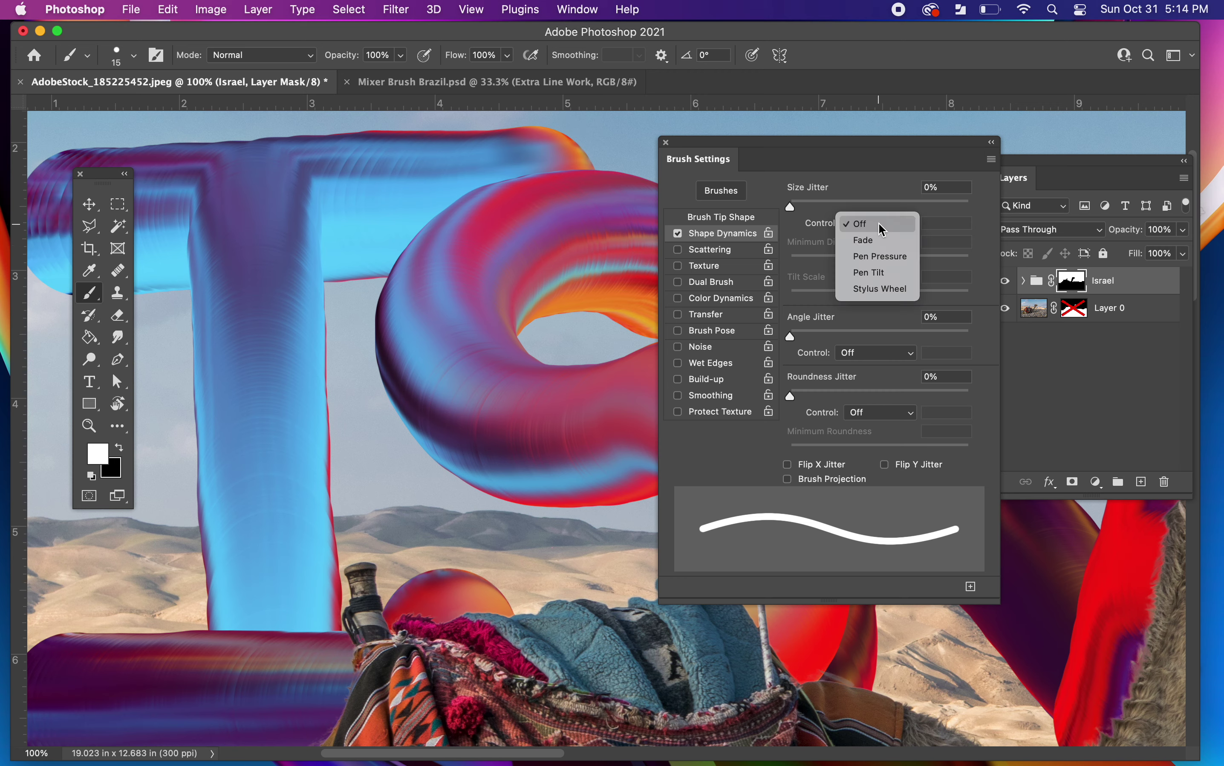
left_click(887, 257)
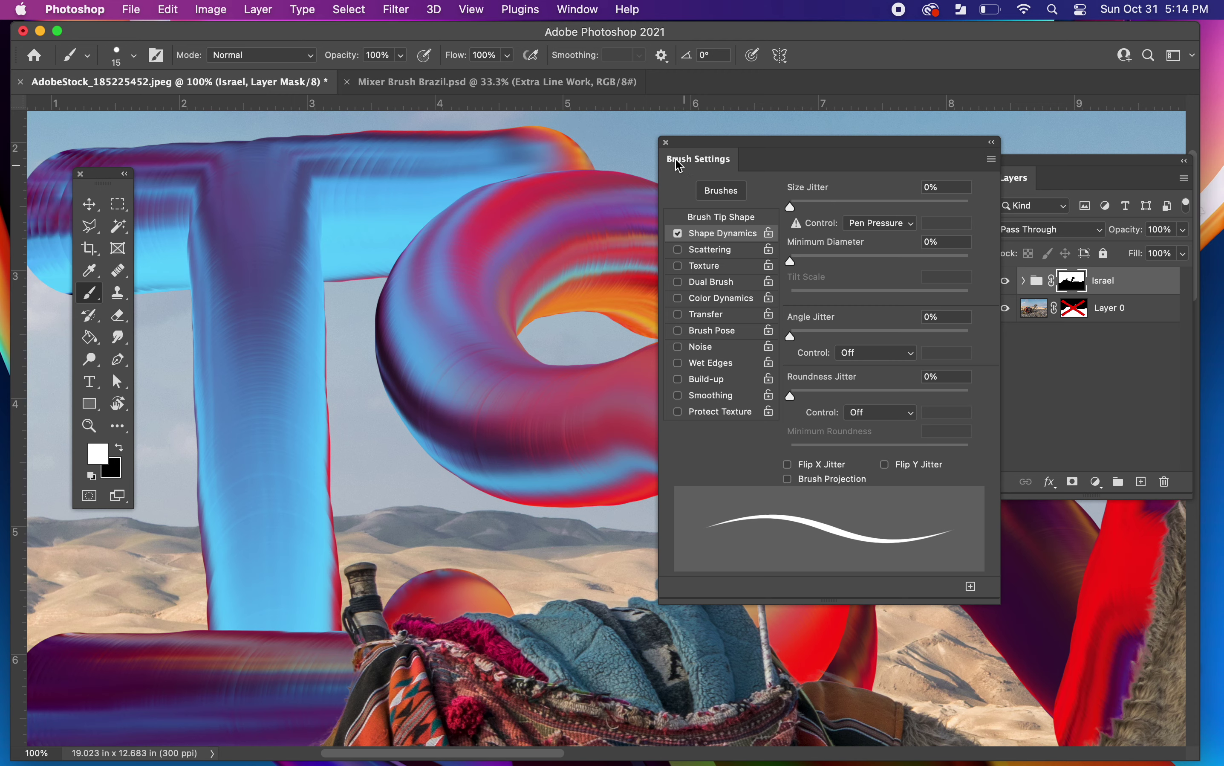
left_click(667, 143)
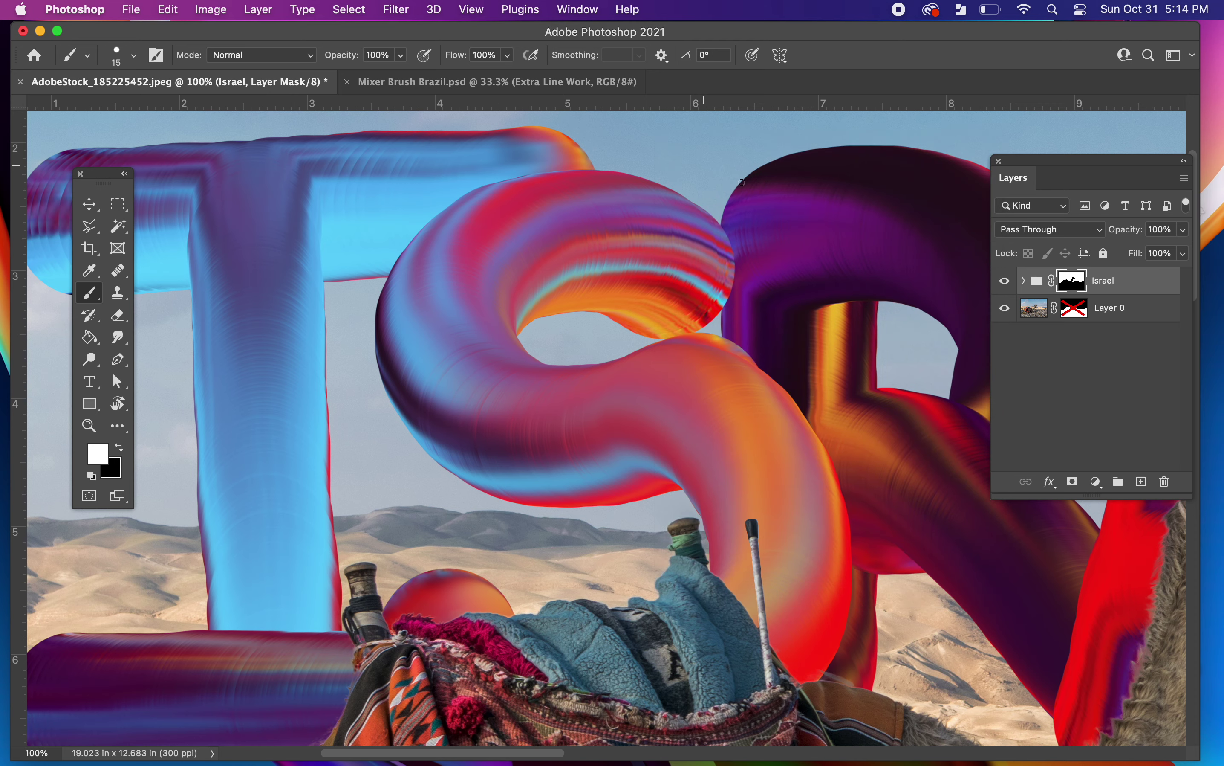
Step: Add a new layer above the Israel group and name it Brush Effects
left_click(1142, 480)
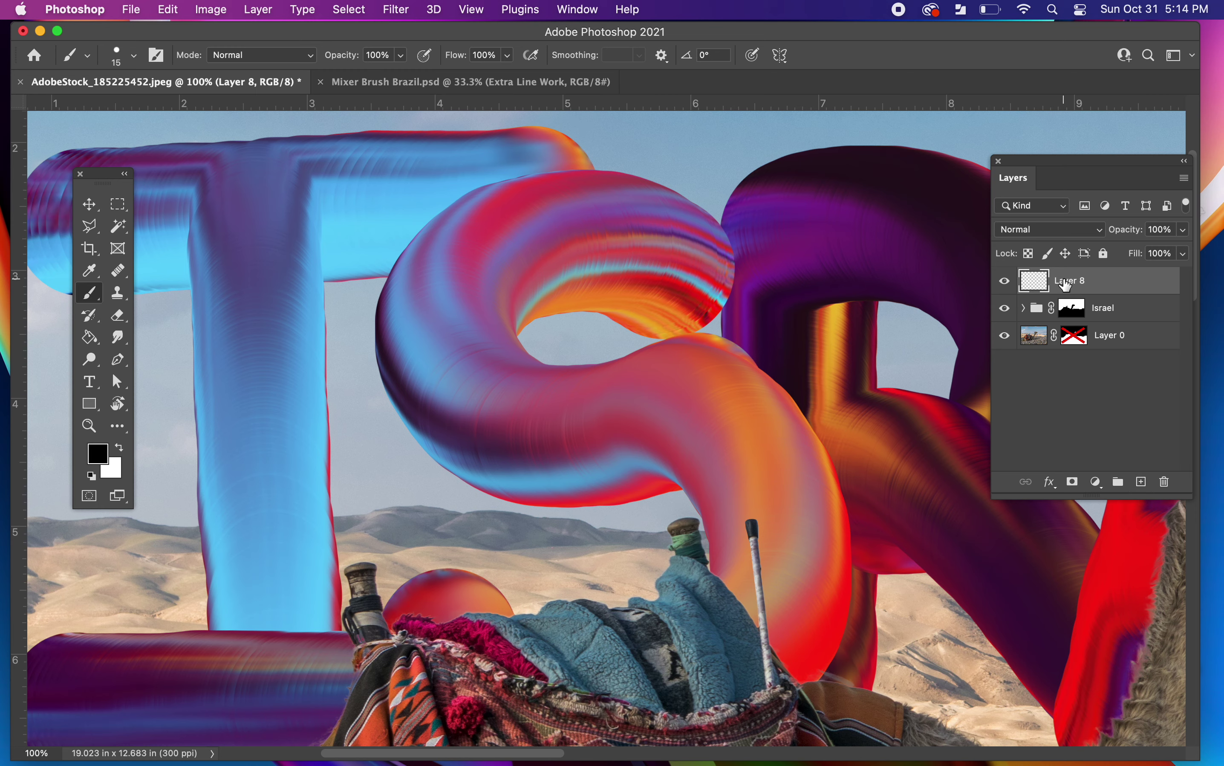
double_click(1064, 281)
type("Brush Effects")
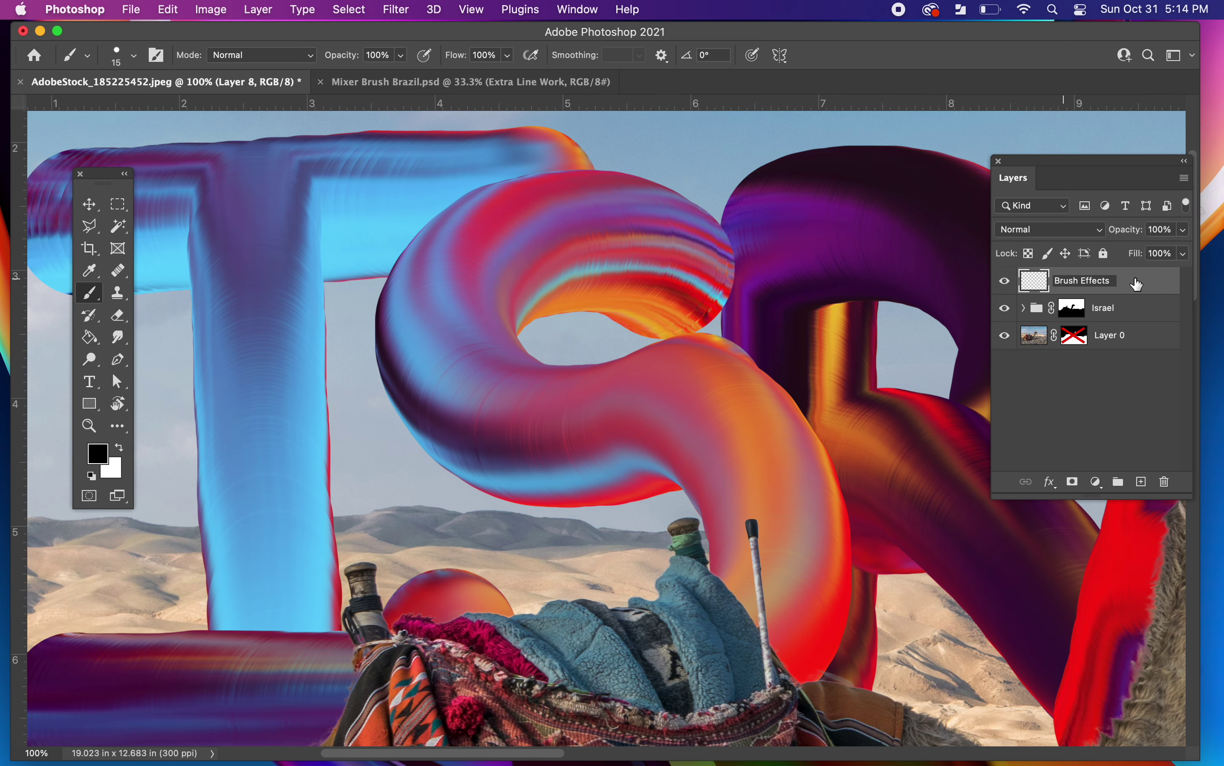
key("Return")
Step: Draw a curved open path with the Pen tool along the lower bend of the letter S, ending near its outer edge
key("space")
mouse_move(286, 475)
left_mouse_down()
mouse_move(312, 445)
mouse_move(237, 489)
mouse_move(218, 481)
left_mouse_up()
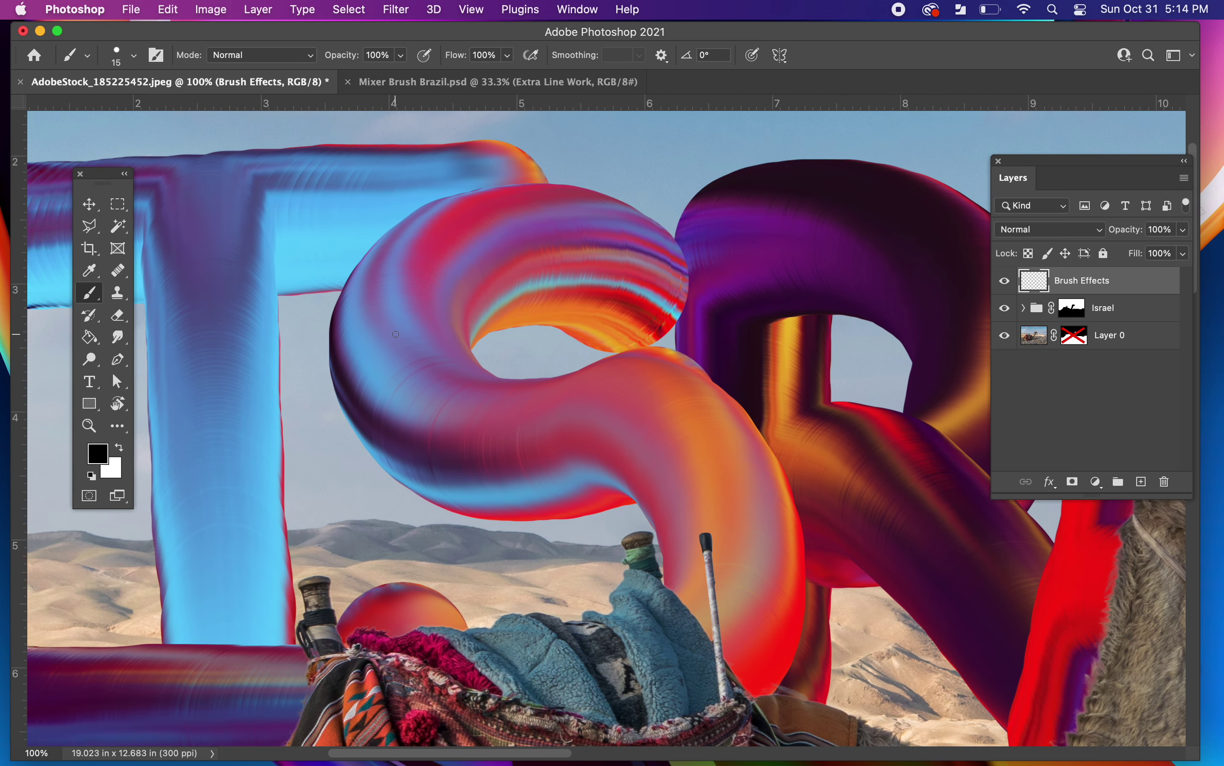
key("p")
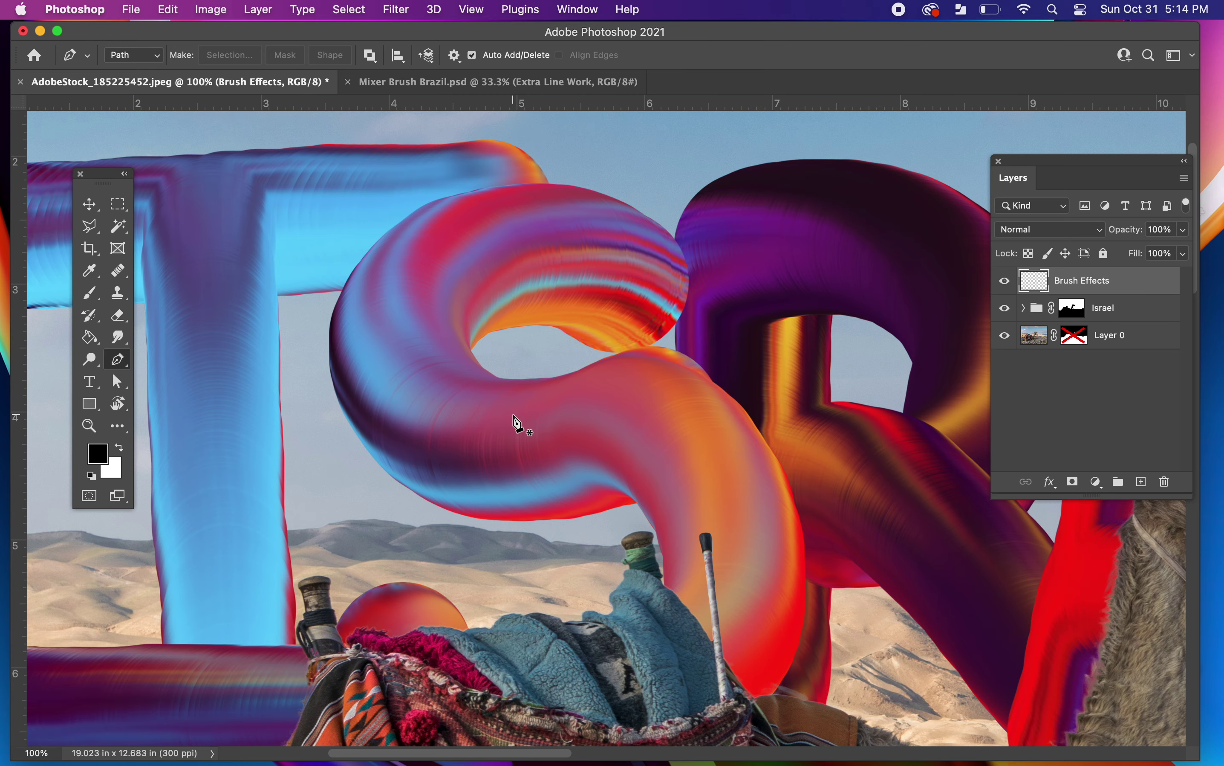
left_click(607, 385)
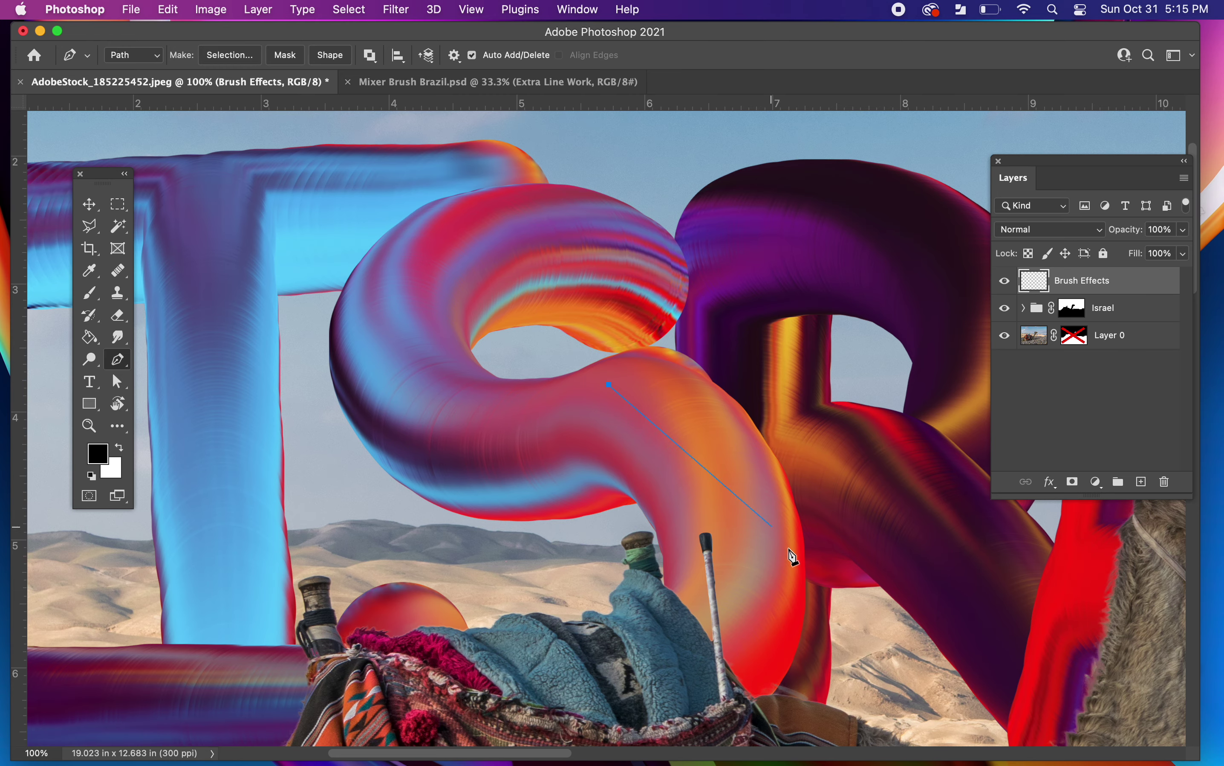
left_click_drag(773, 577, 803, 612)
Step: Stroke the path on the S's lower bend in black using the Brush tool with Simulate Pressure, and dismiss the path
right_click(731, 252)
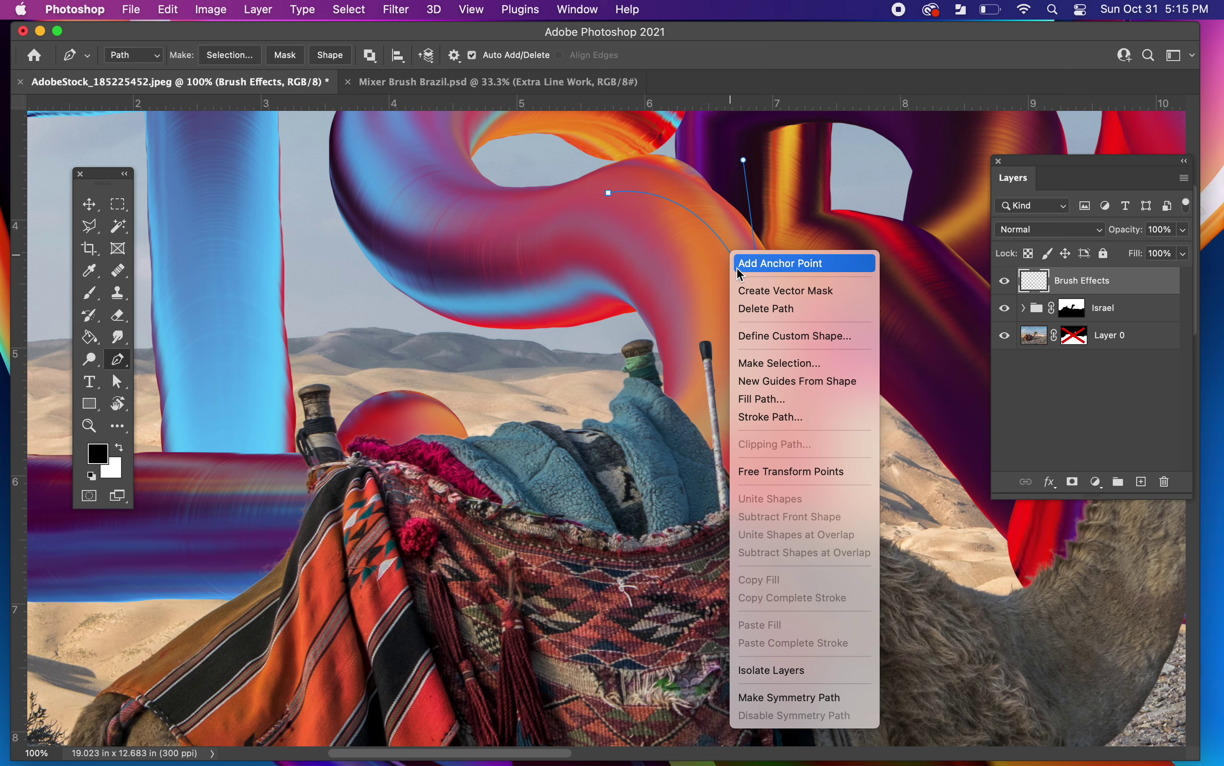
left_click(780, 418)
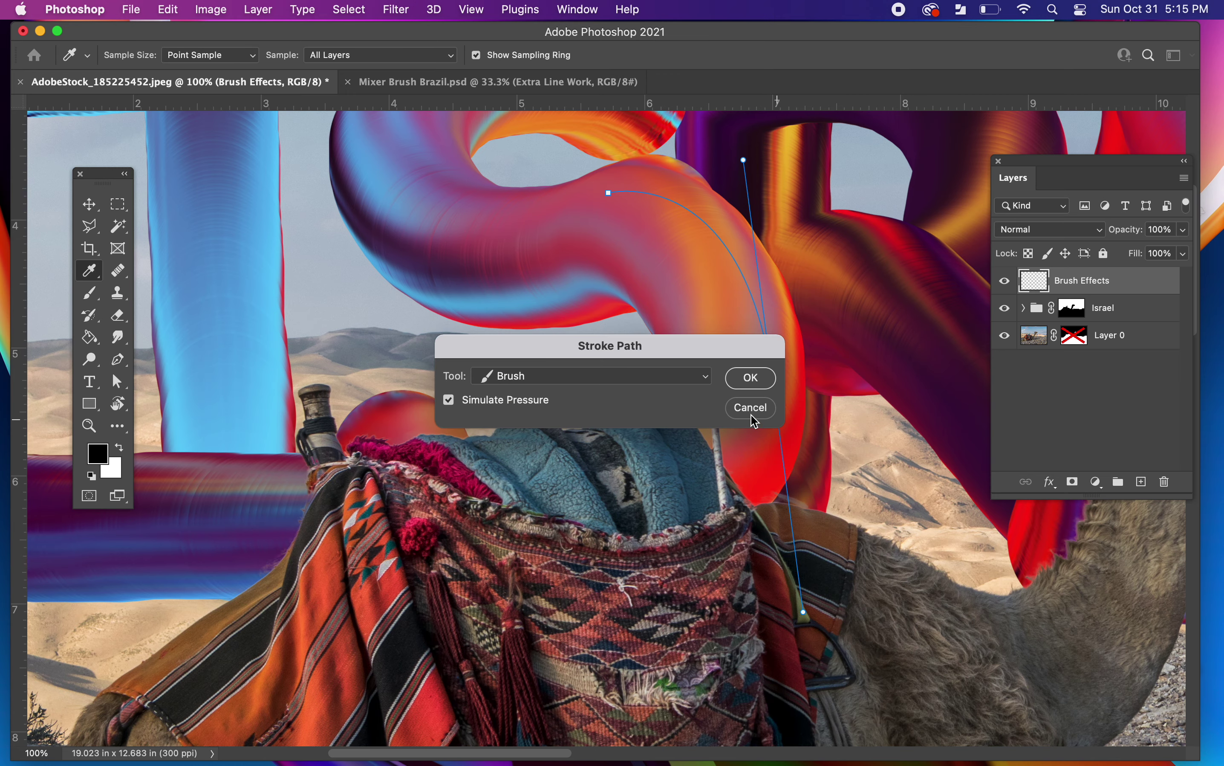
left_click(616, 381)
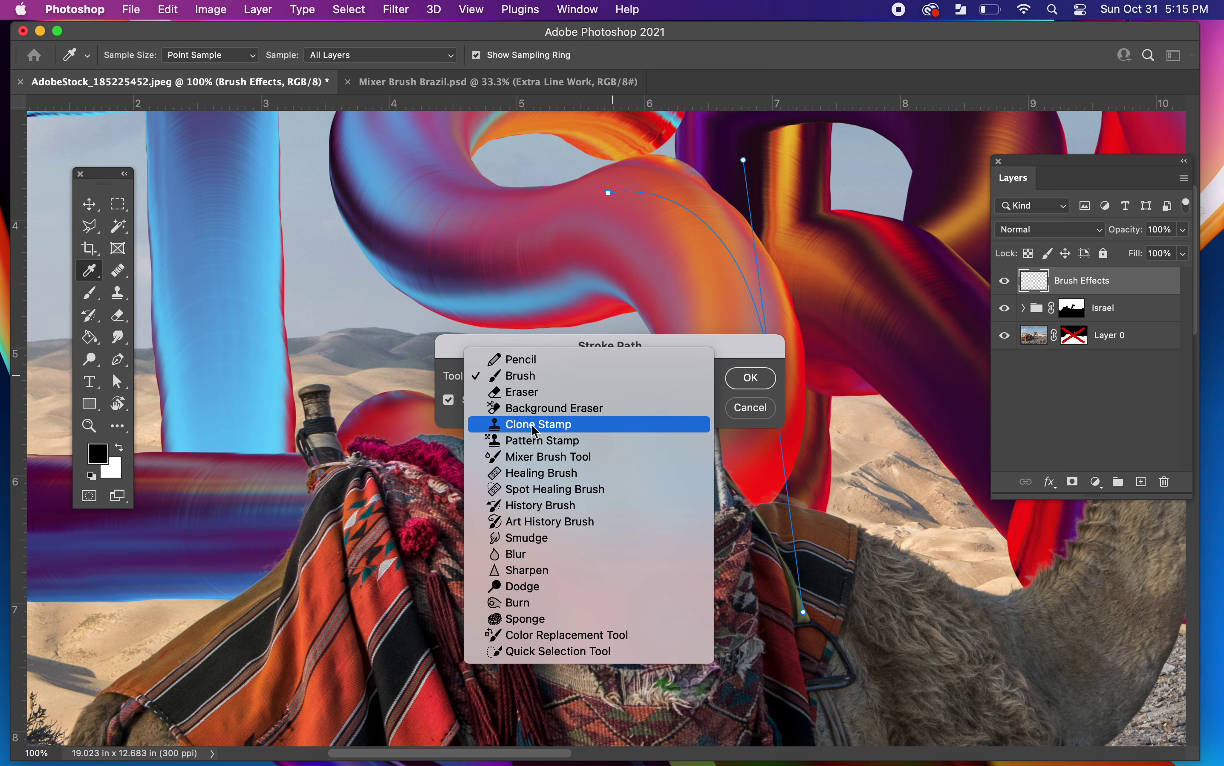
left_click(512, 377)
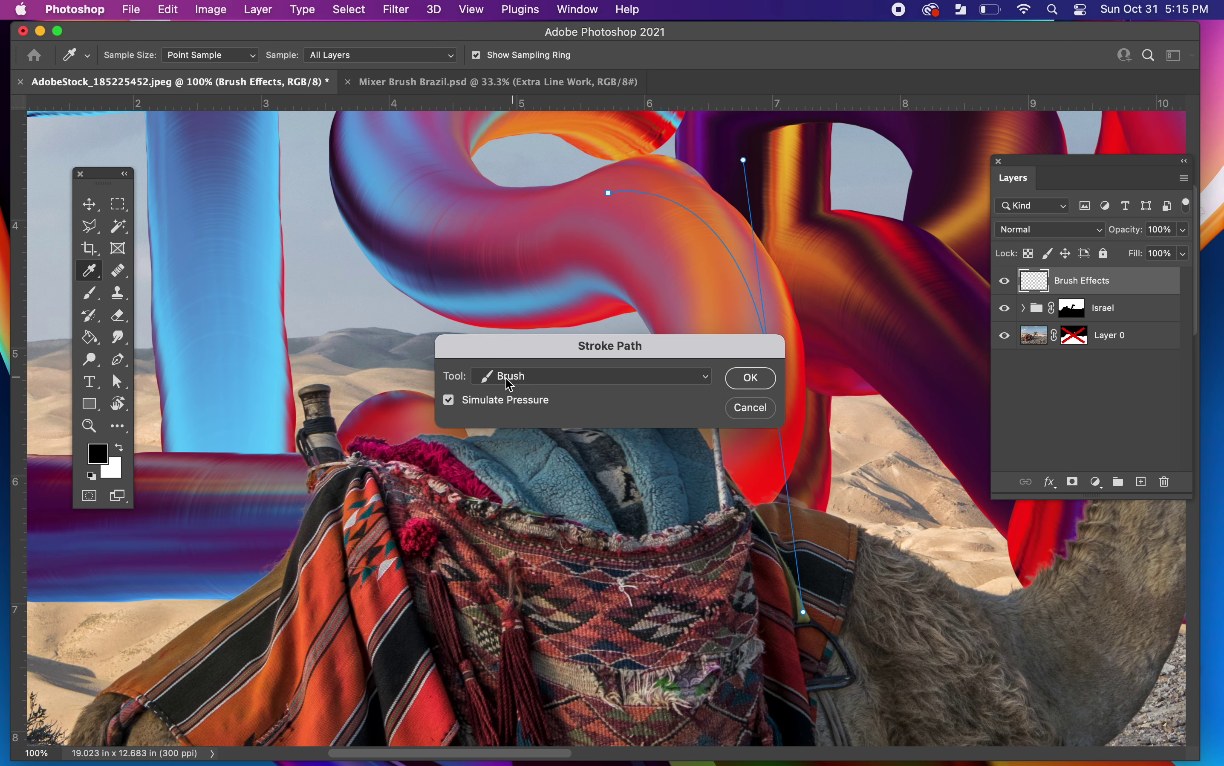
left_click(751, 378)
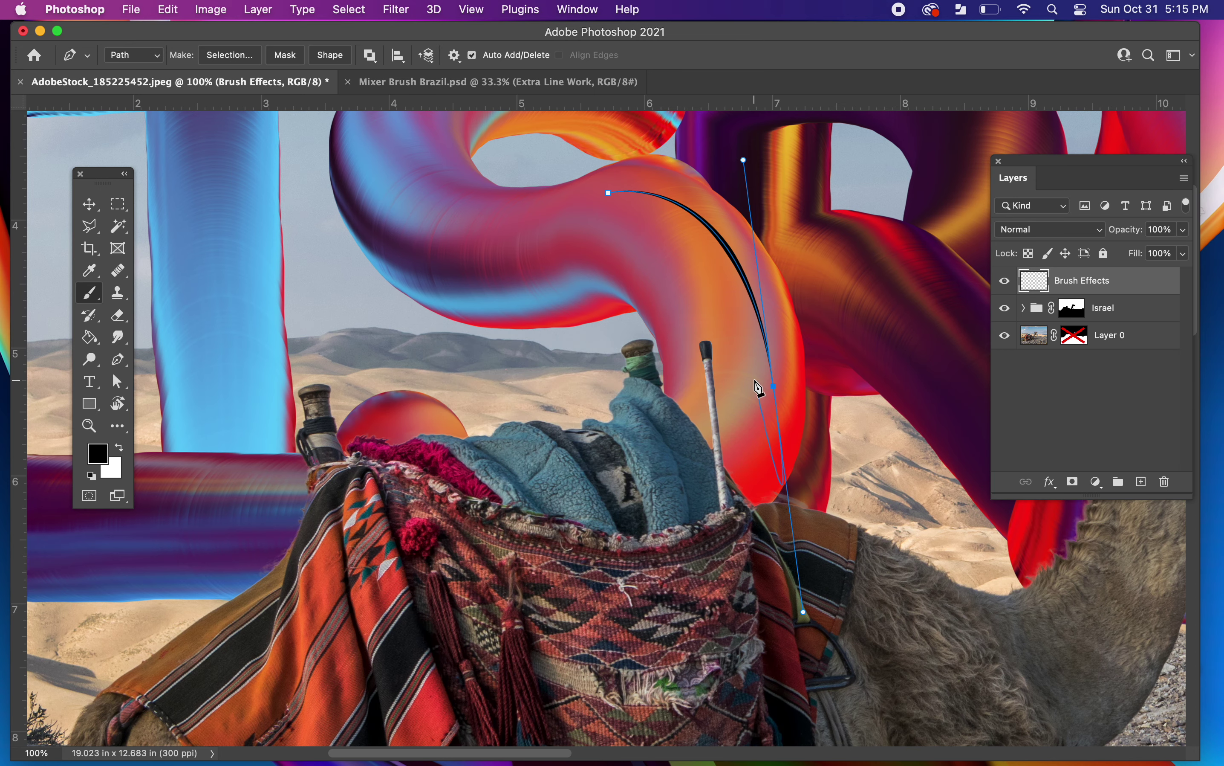
key("v")
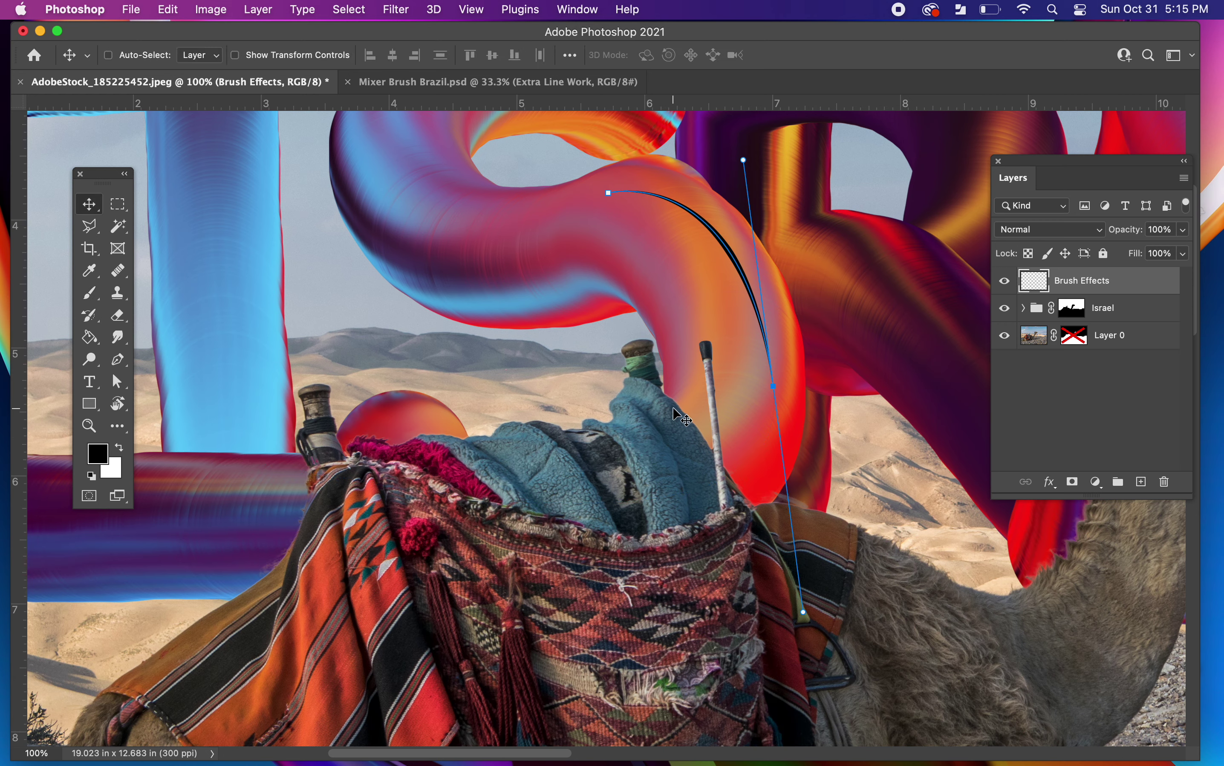
key("p")
key("Return")
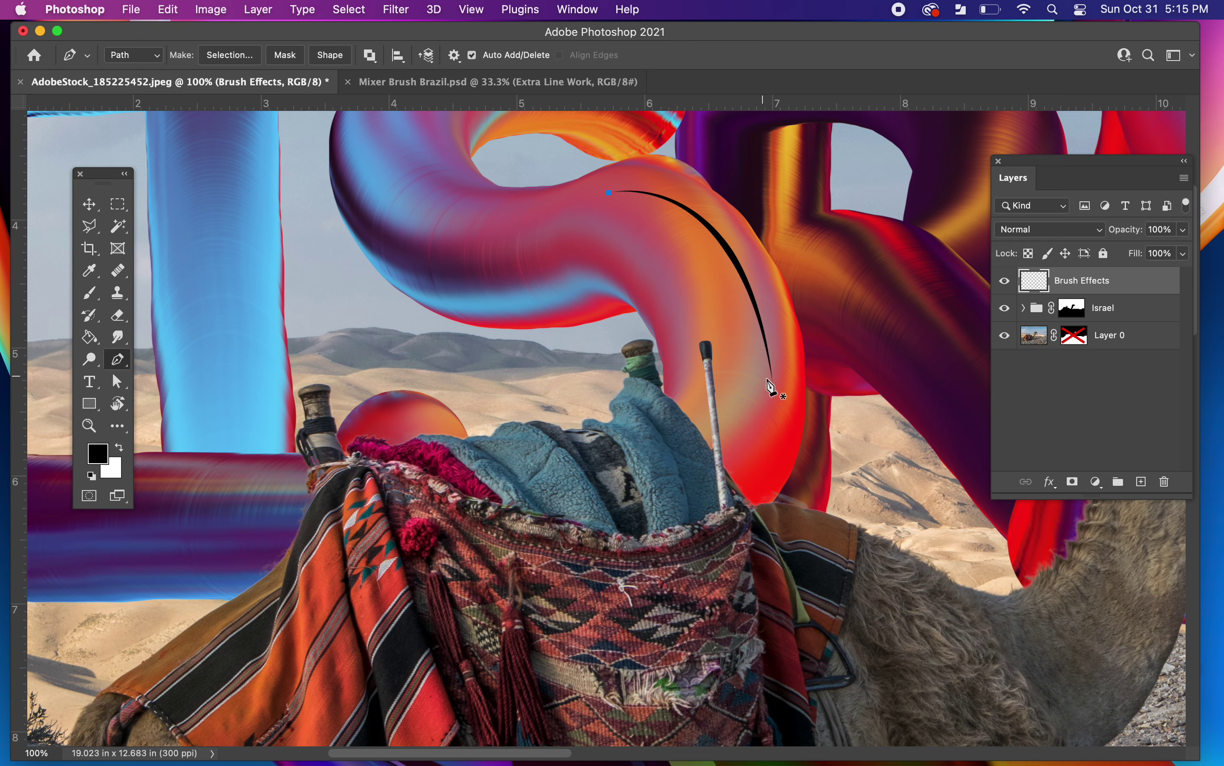
scroll(777, 397, "up", 2)
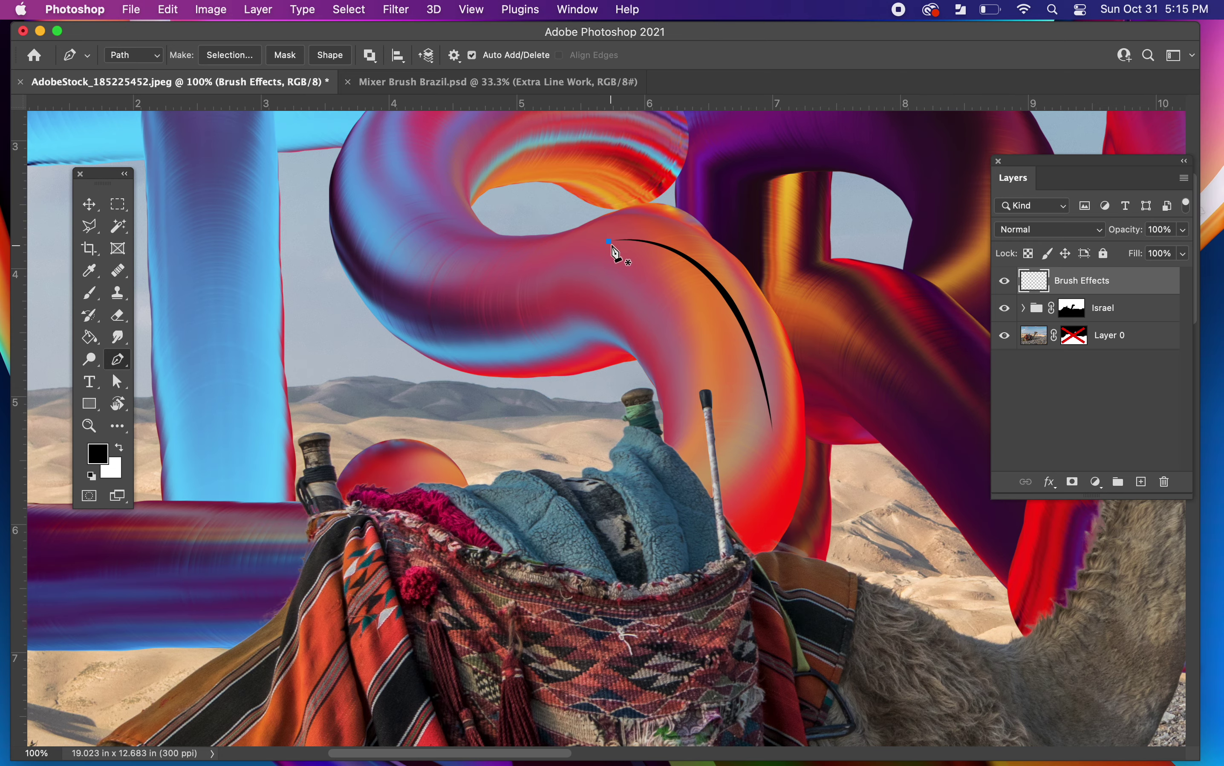
key("Return")
Step: Draw a curved path along the inner side of the S's upper bend and stroke it in black with the Brush
mouse_move(696, 303)
left_mouse_down()
mouse_move(637, 437)
mouse_move(688, 441)
left_mouse_up()
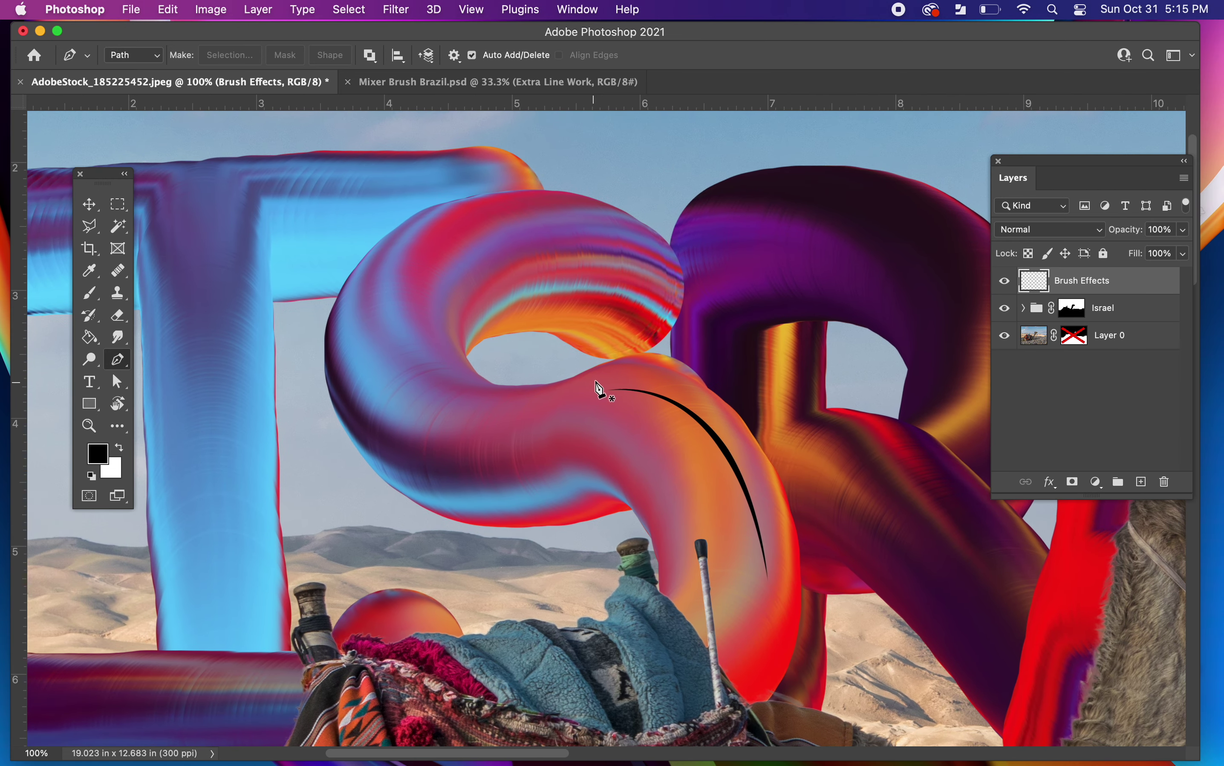
mouse_move(508, 410)
left_mouse_down()
mouse_move(480, 358)
mouse_move(443, 383)
left_mouse_up()
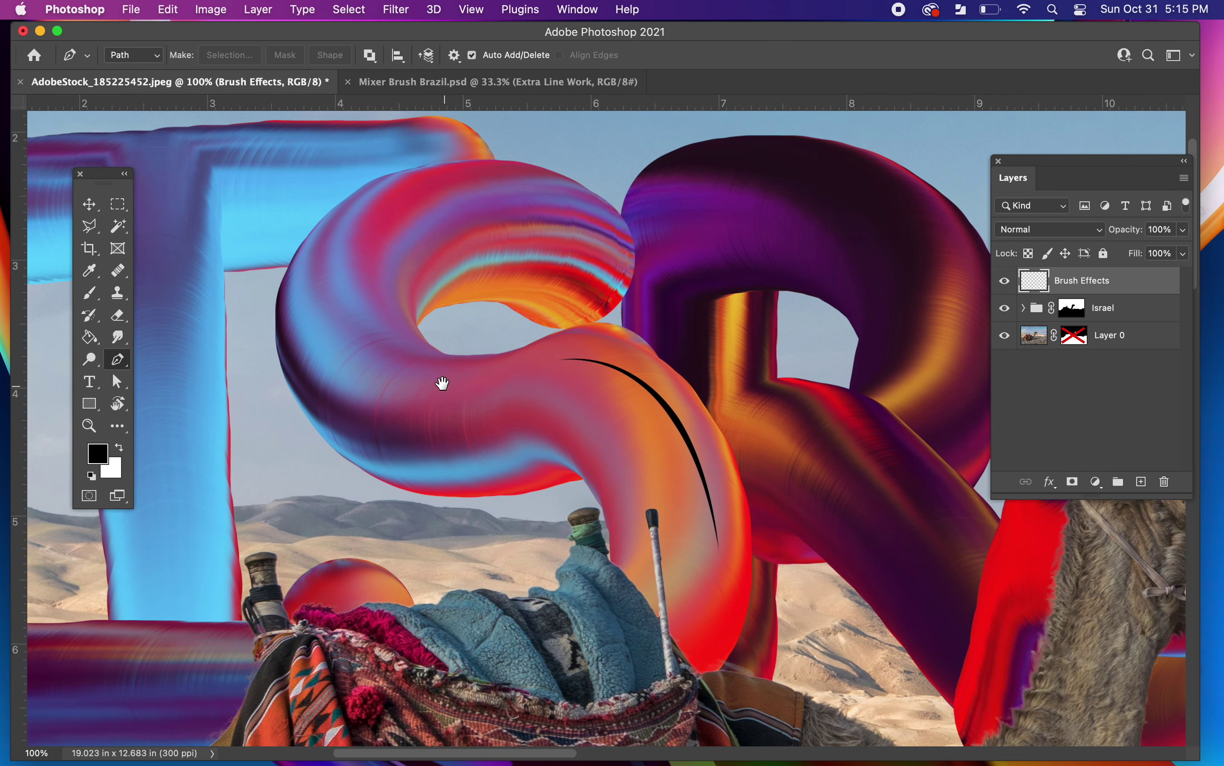
left_click_drag(601, 223, 583, 208)
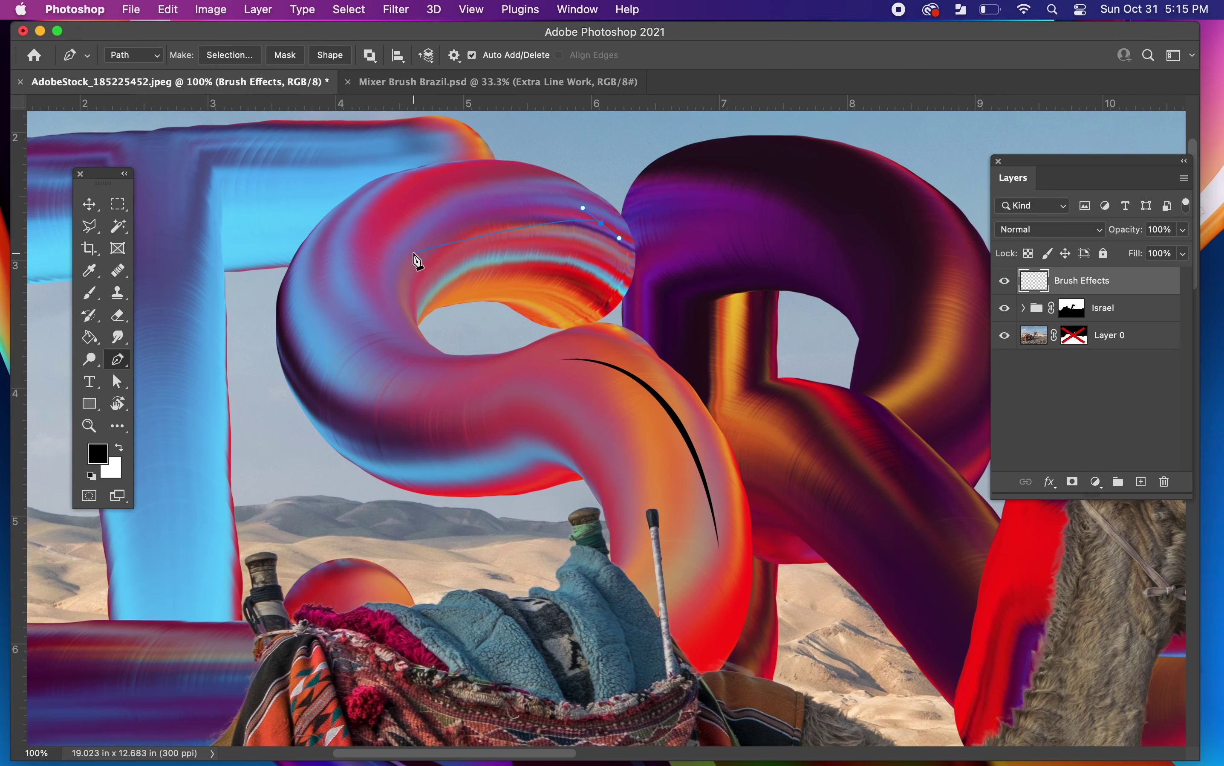
left_click_drag(399, 288, 410, 405)
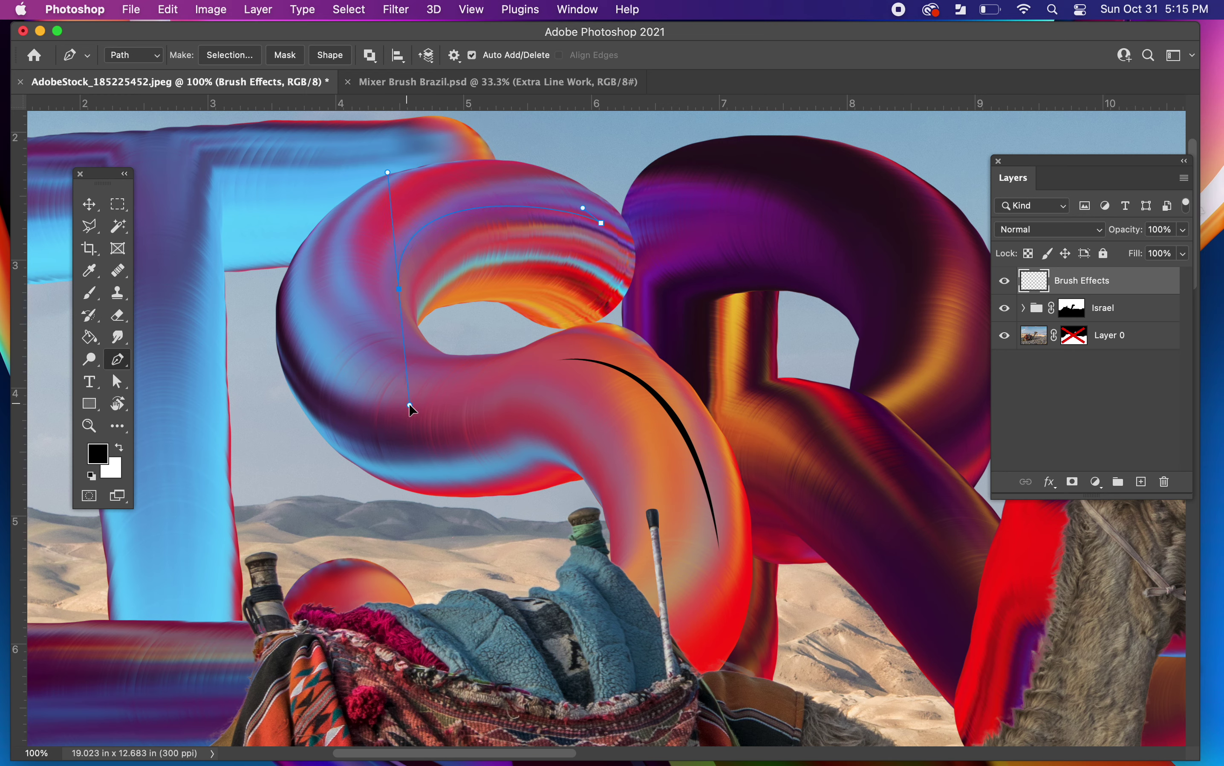
right_click(429, 230)
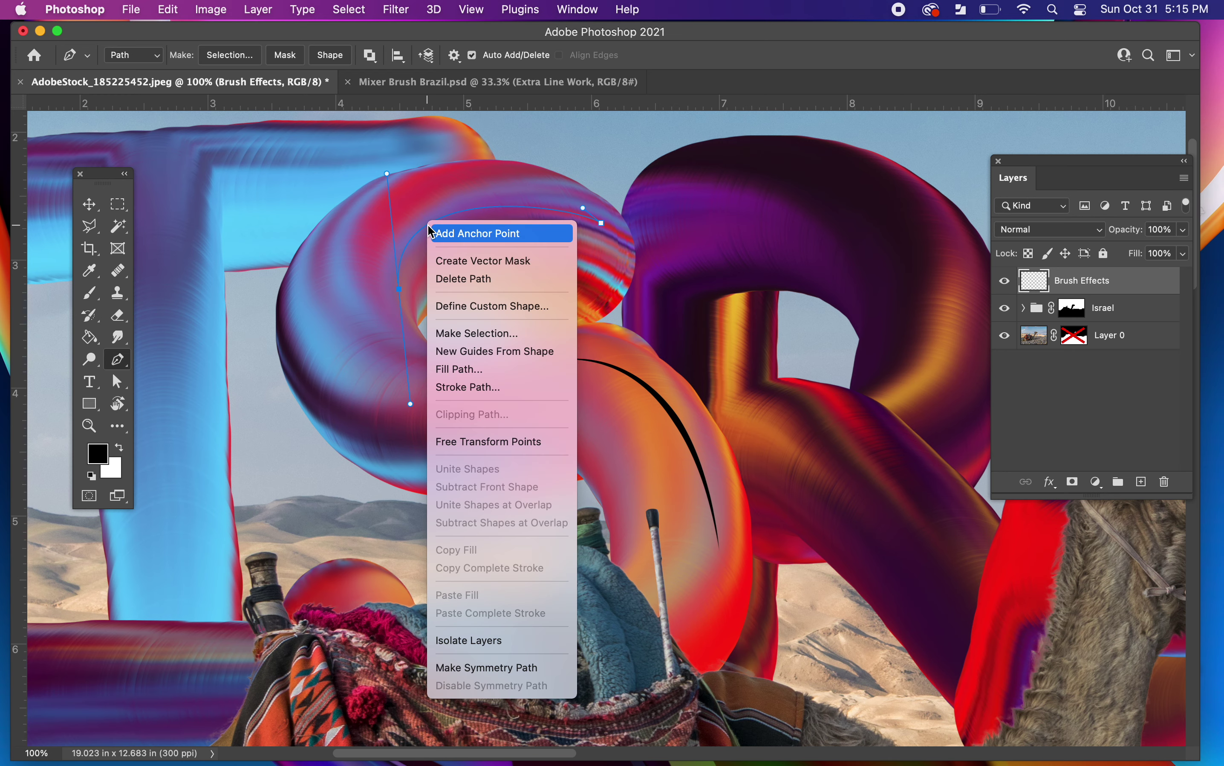
left_click(478, 387)
left_click(749, 384)
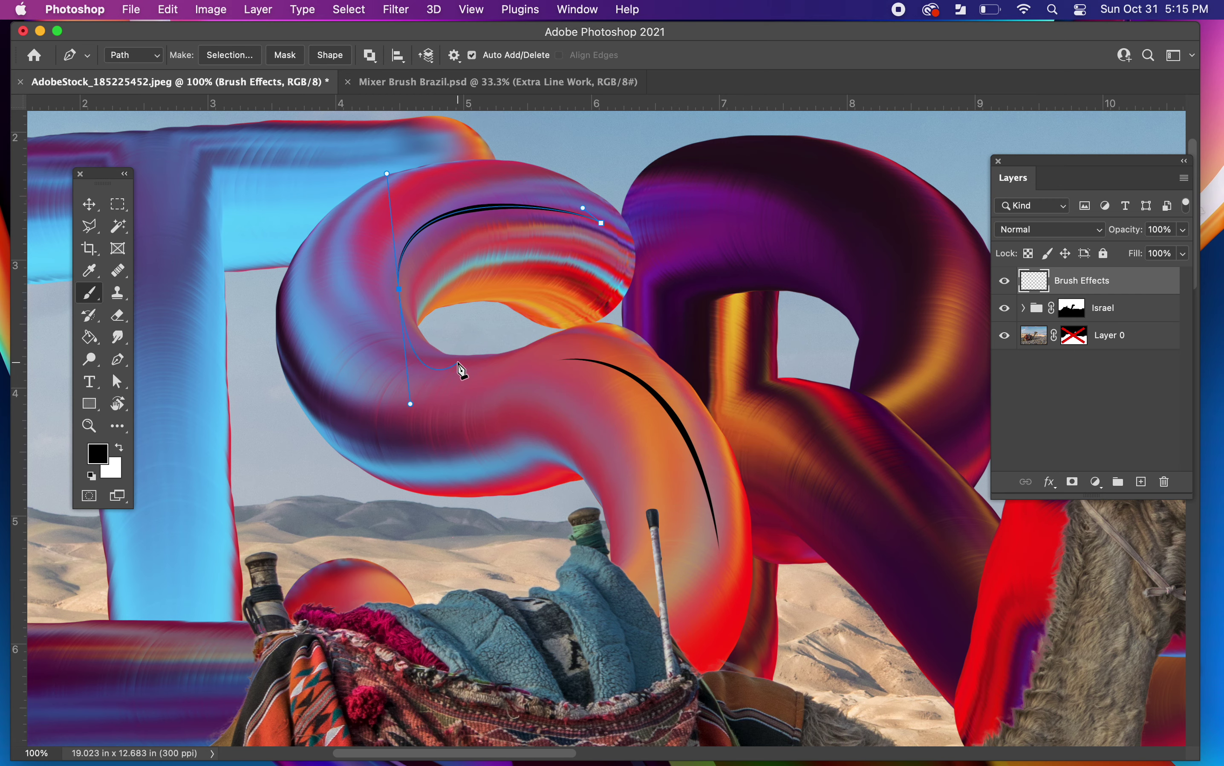
key("Return")
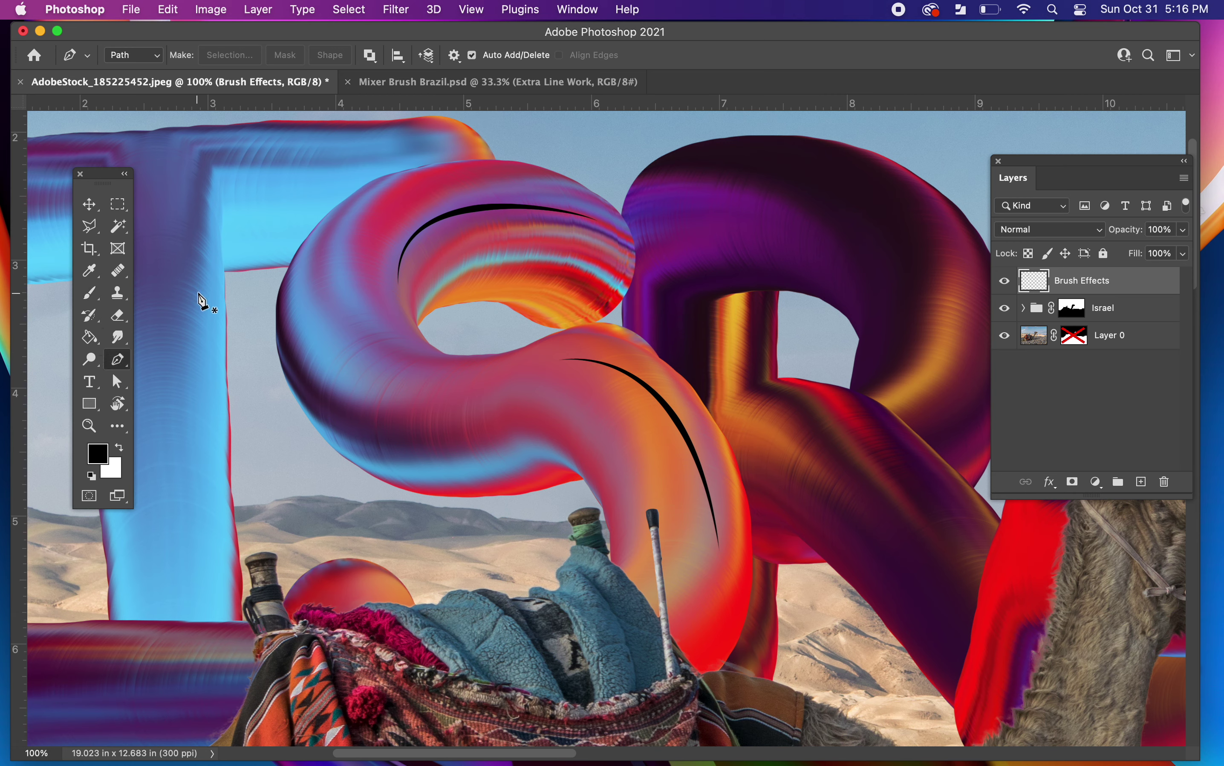
Step: Set the Brush tool's size to 8 px and return to the Pen tool
key("b")
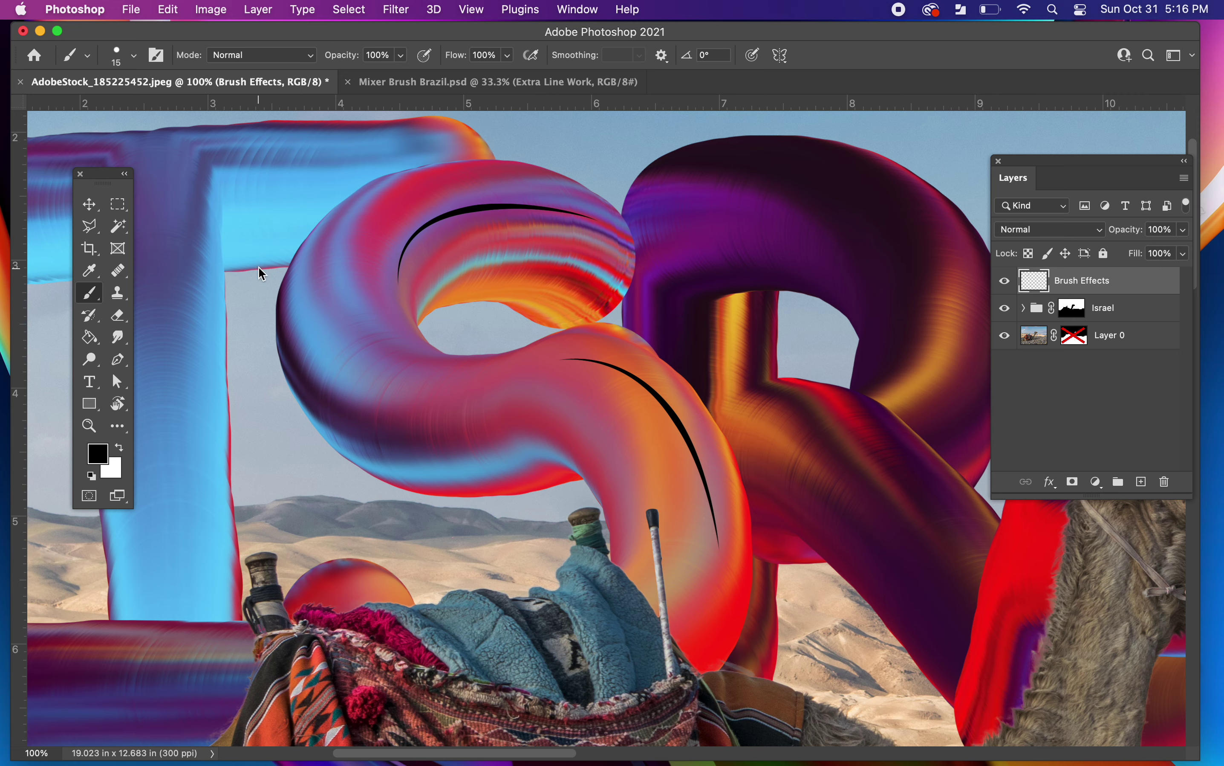
right_click(259, 270)
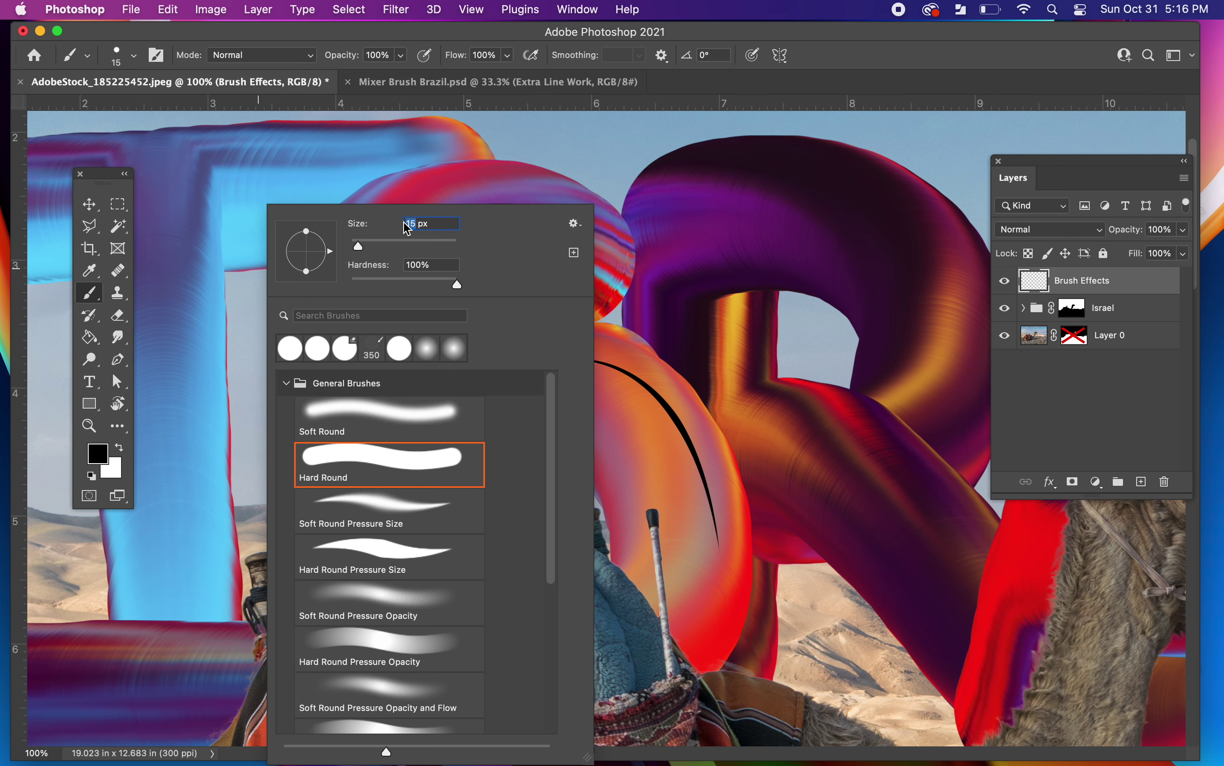
type("8")
key("Return")
key("p")
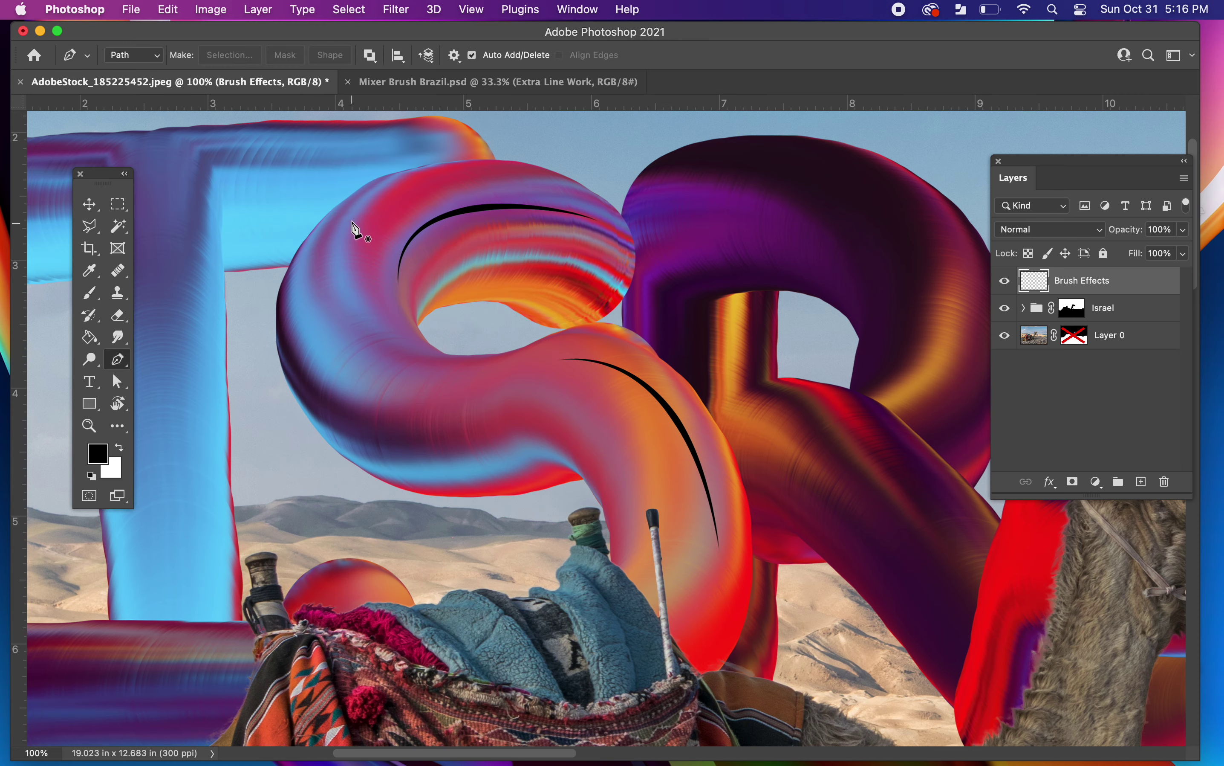
Step: Draw a path down the S's upper curve, outside the first inner line, and stroke it in black with simulated brush pressure
left_click(392, 184)
left_click_drag(421, 351, 566, 428)
right_click(354, 288)
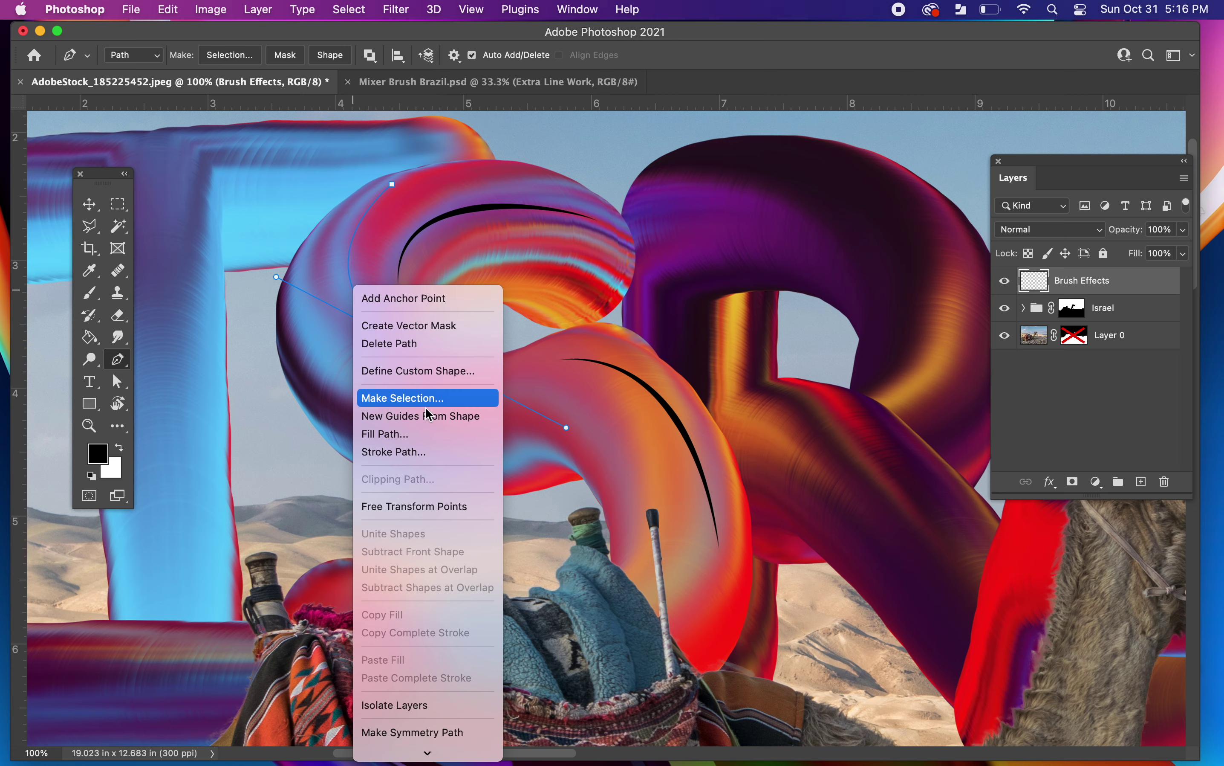
left_click(431, 454)
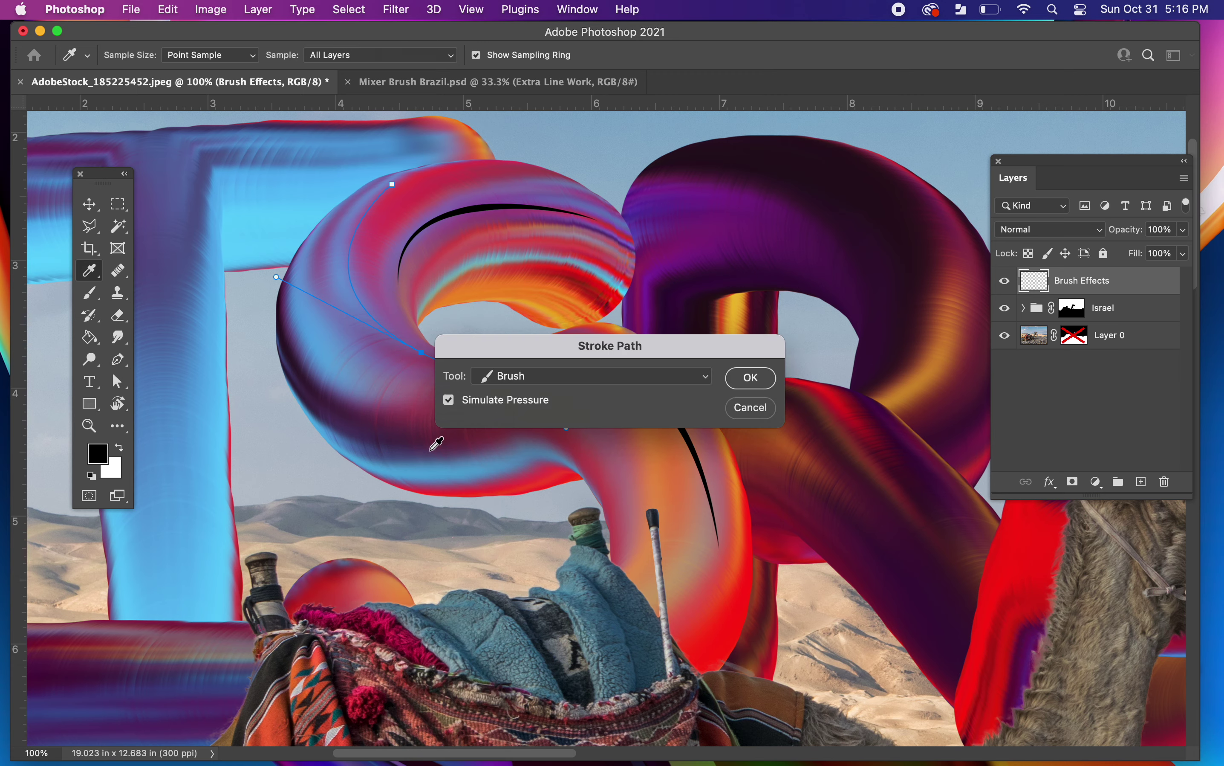
left_click(750, 386)
key("Return")
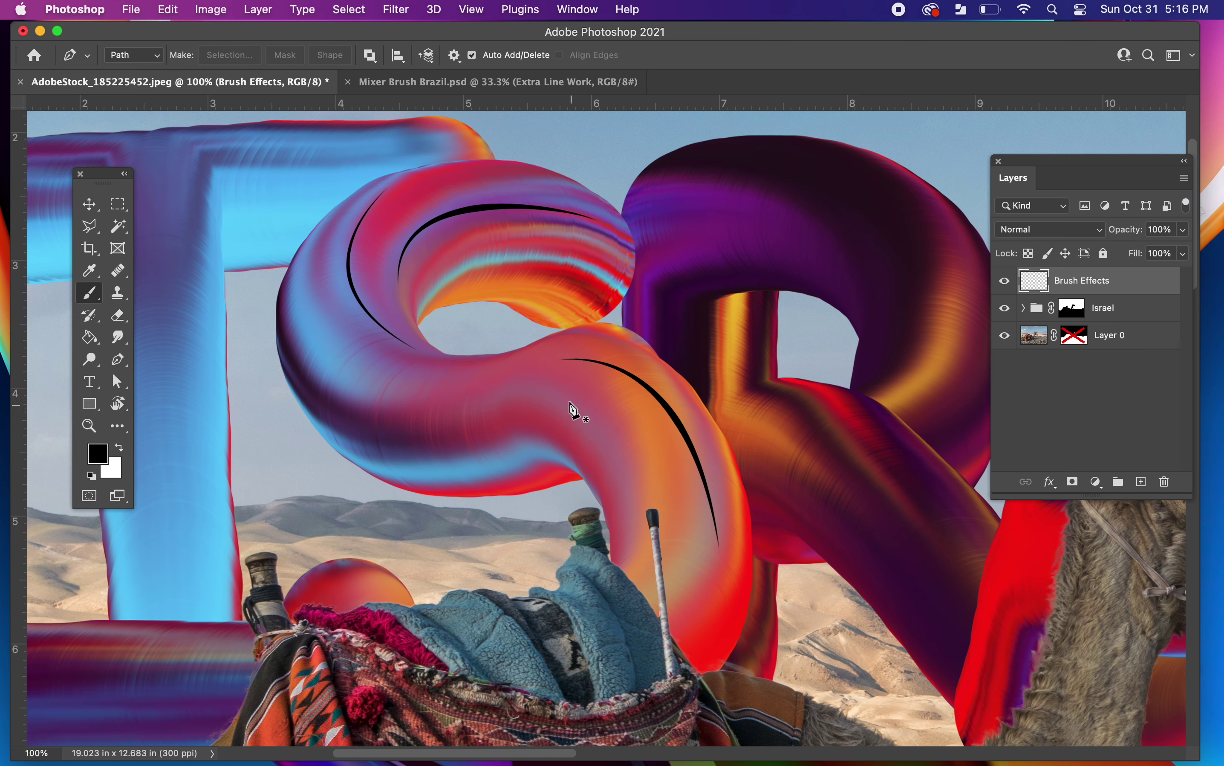
Step: Draw a short curved path across the middle of the S, inside the lower black line, and stroke it in black with the Brush
left_click_drag(450, 385, 458, 385)
left_click_drag(694, 549, 784, 560)
scroll(785, 557, "up", 3)
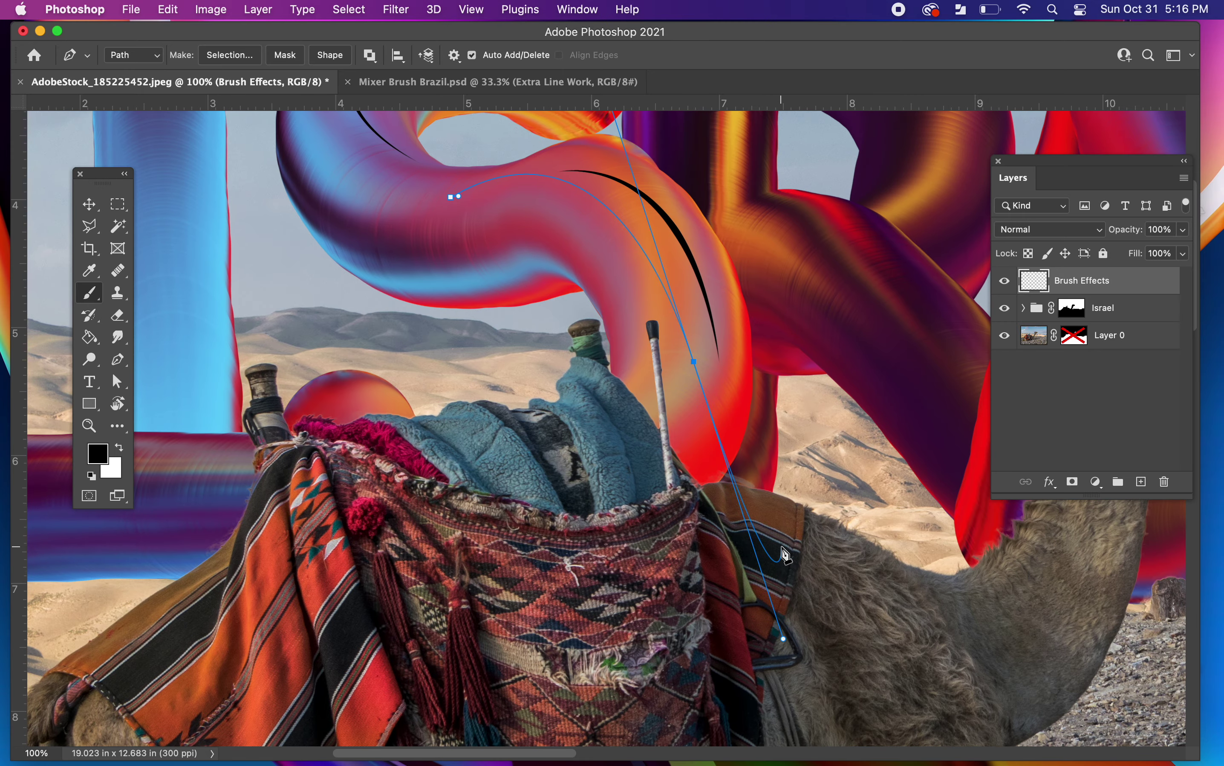
scroll(785, 554, "up", 5)
key("super+z")
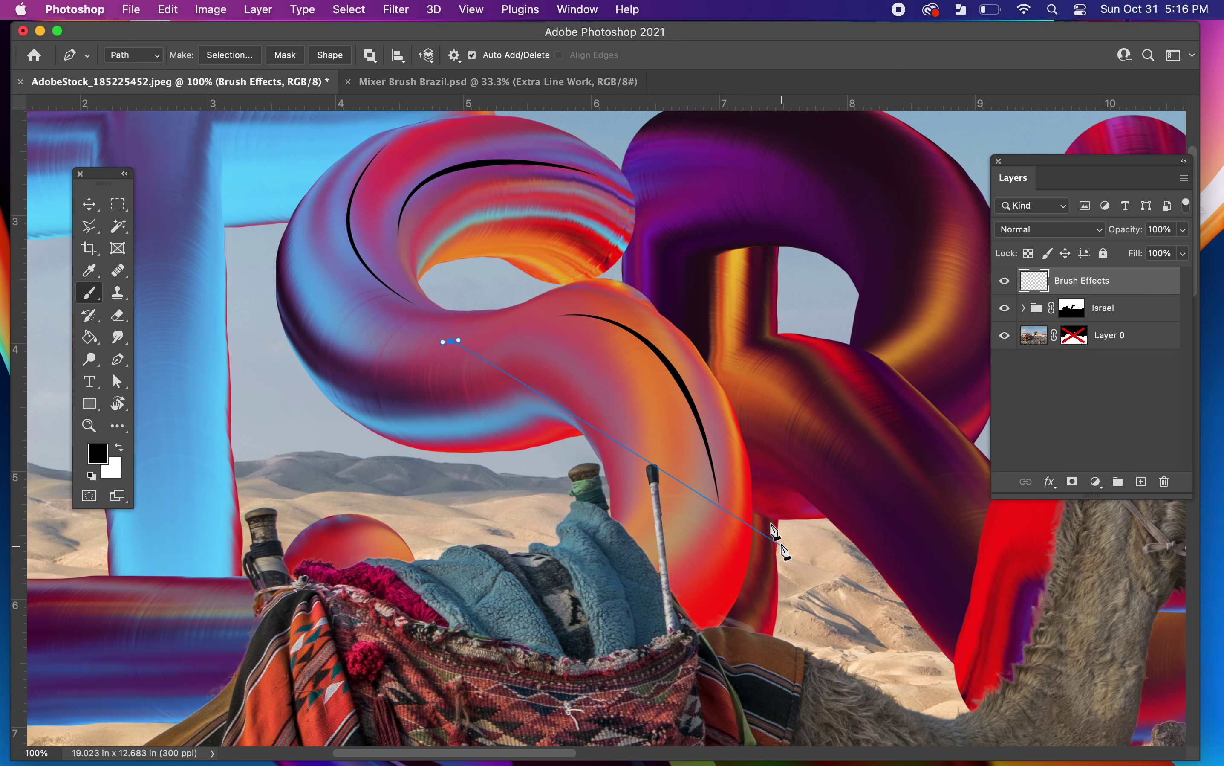
left_click_drag(643, 384, 709, 462)
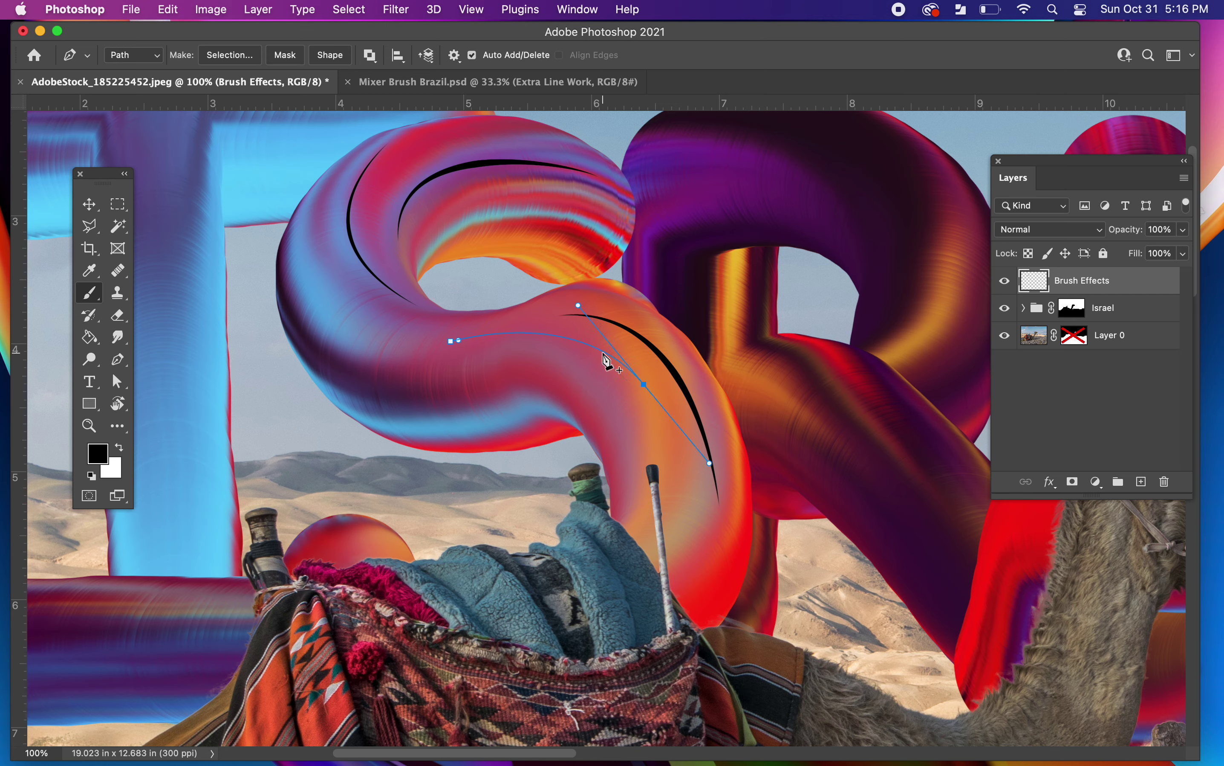
right_click(605, 357)
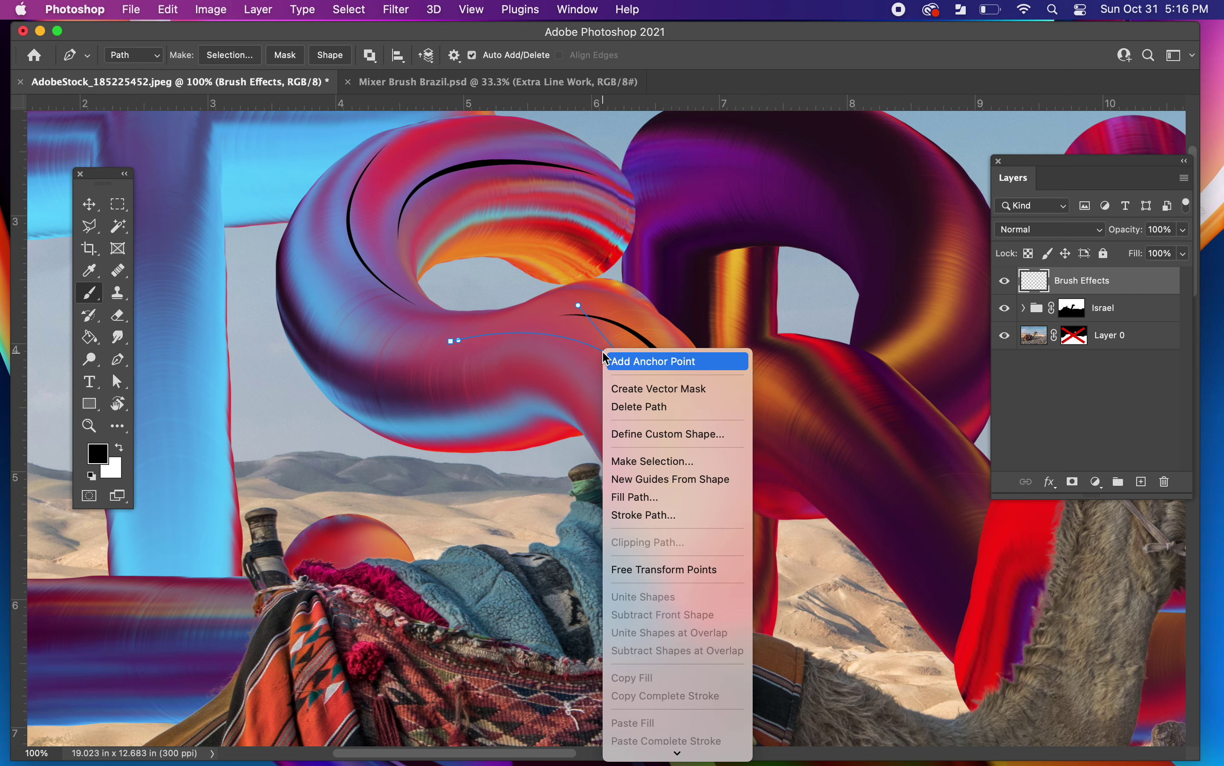
left_click(667, 514)
left_click(729, 381)
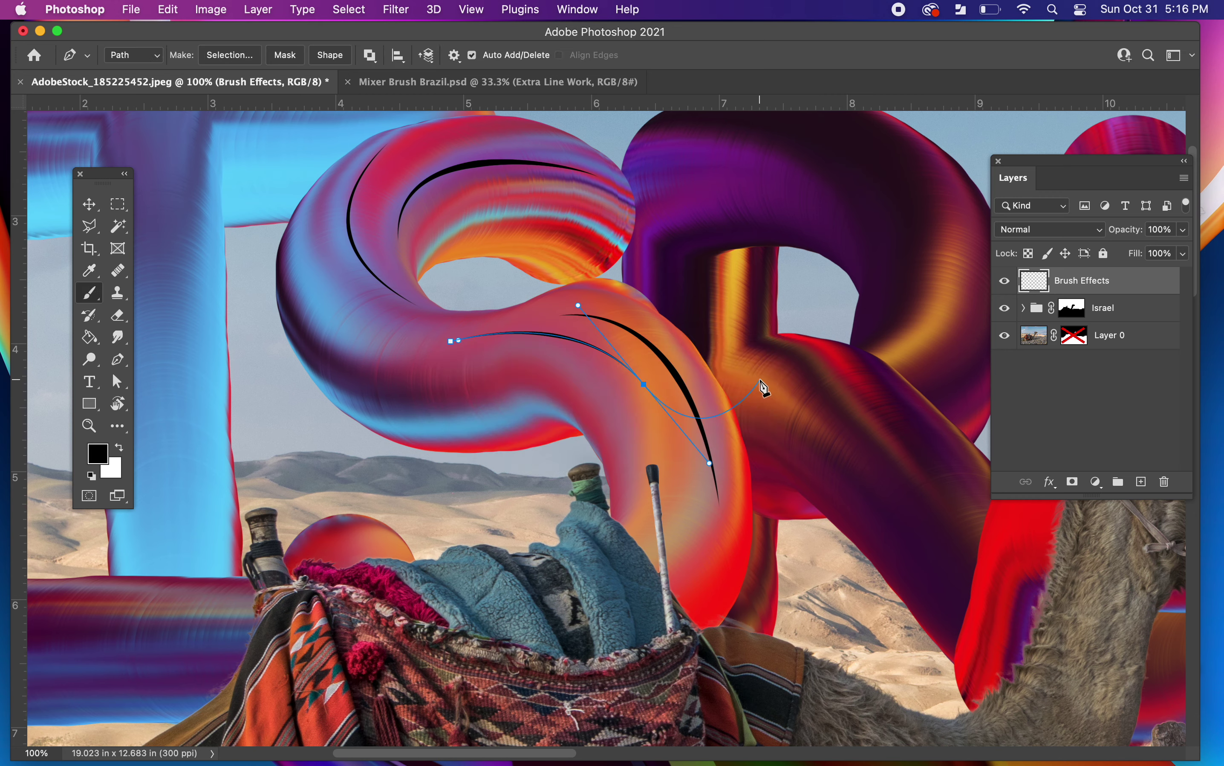
key("Return")
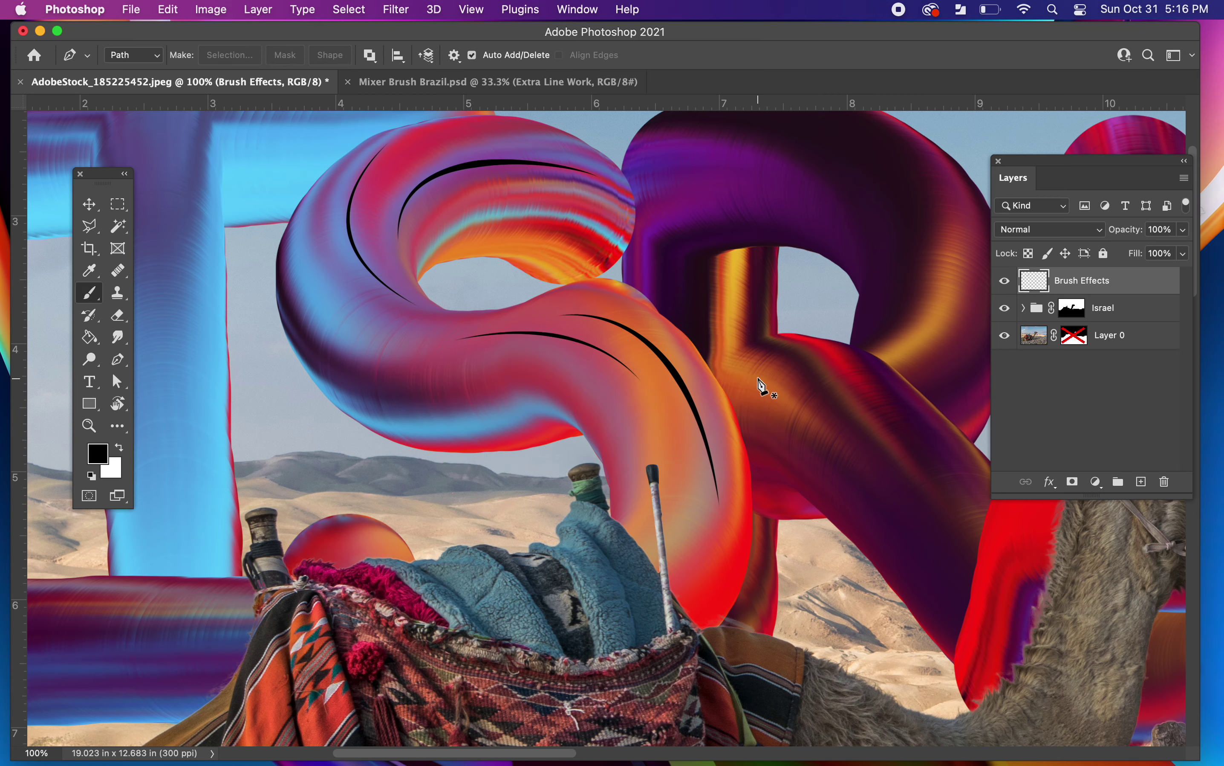
Step: Switch the foreground color to white and add a brush-stroked path along the top of the S, above the black line
left_click(122, 447)
scroll(478, 450, "up", 3)
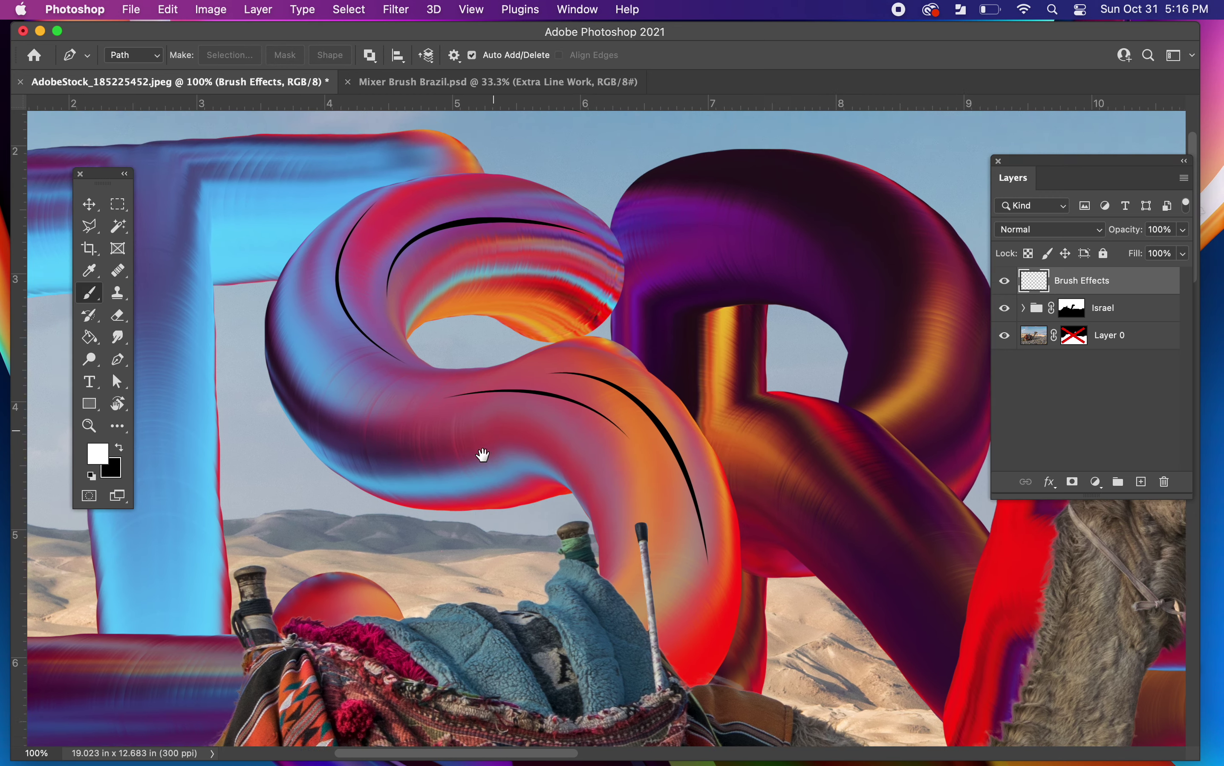
left_click(382, 267)
left_click_drag(575, 261, 714, 309)
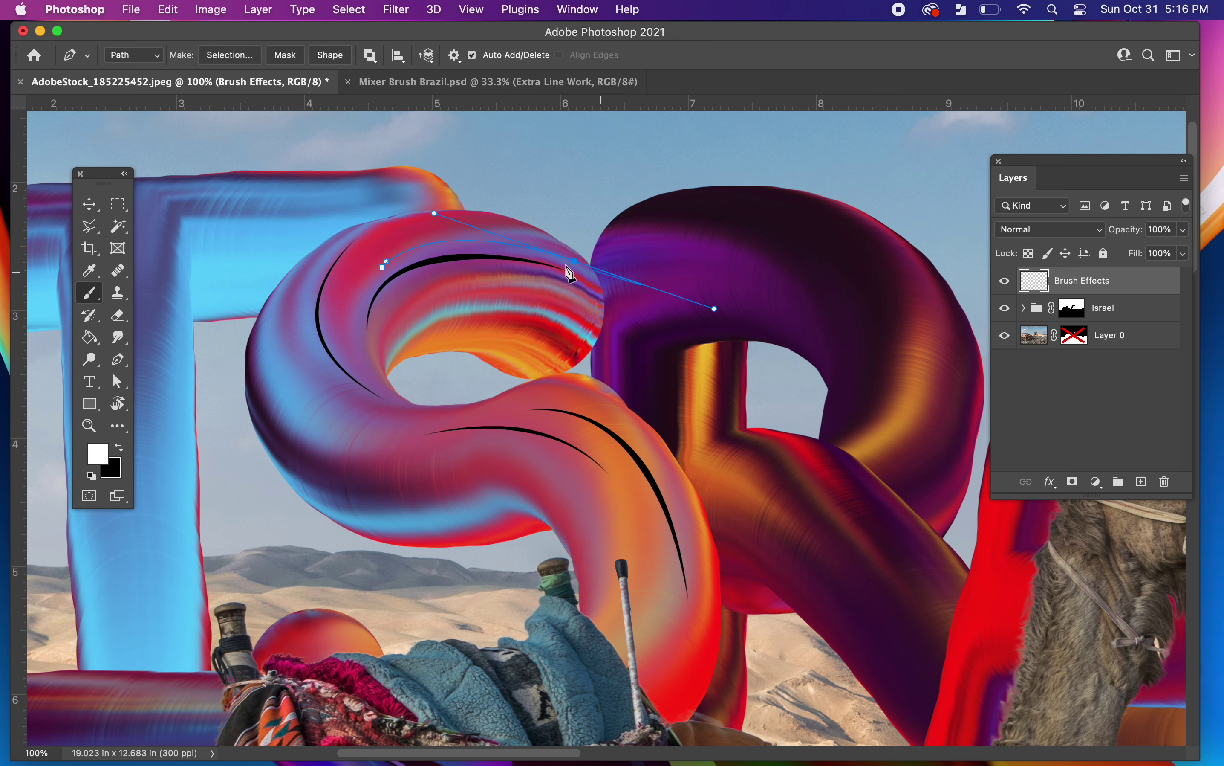
right_click(489, 244)
left_click(558, 410)
left_click(750, 378)
key("Return")
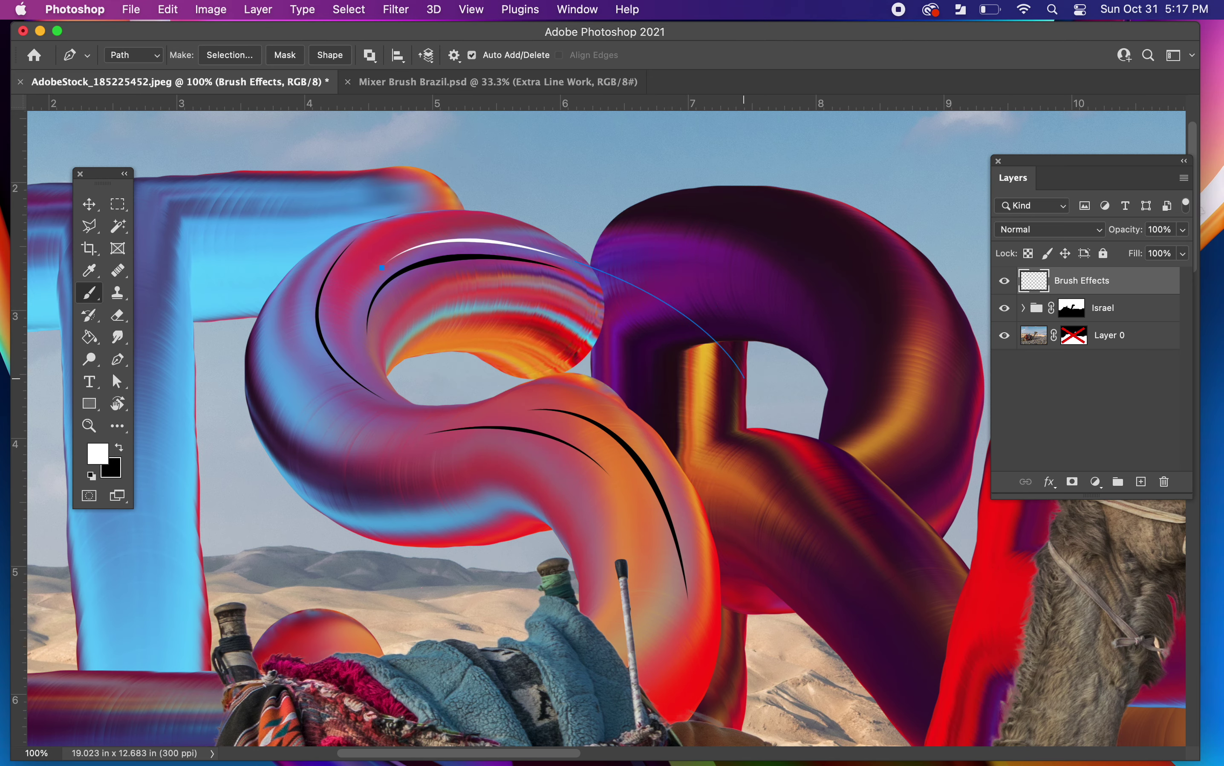
Step: Draw a curved path along the S's outer upper bend, outside the black lines, and stroke it in white with simulated pressure
scroll(709, 515, "down", 3)
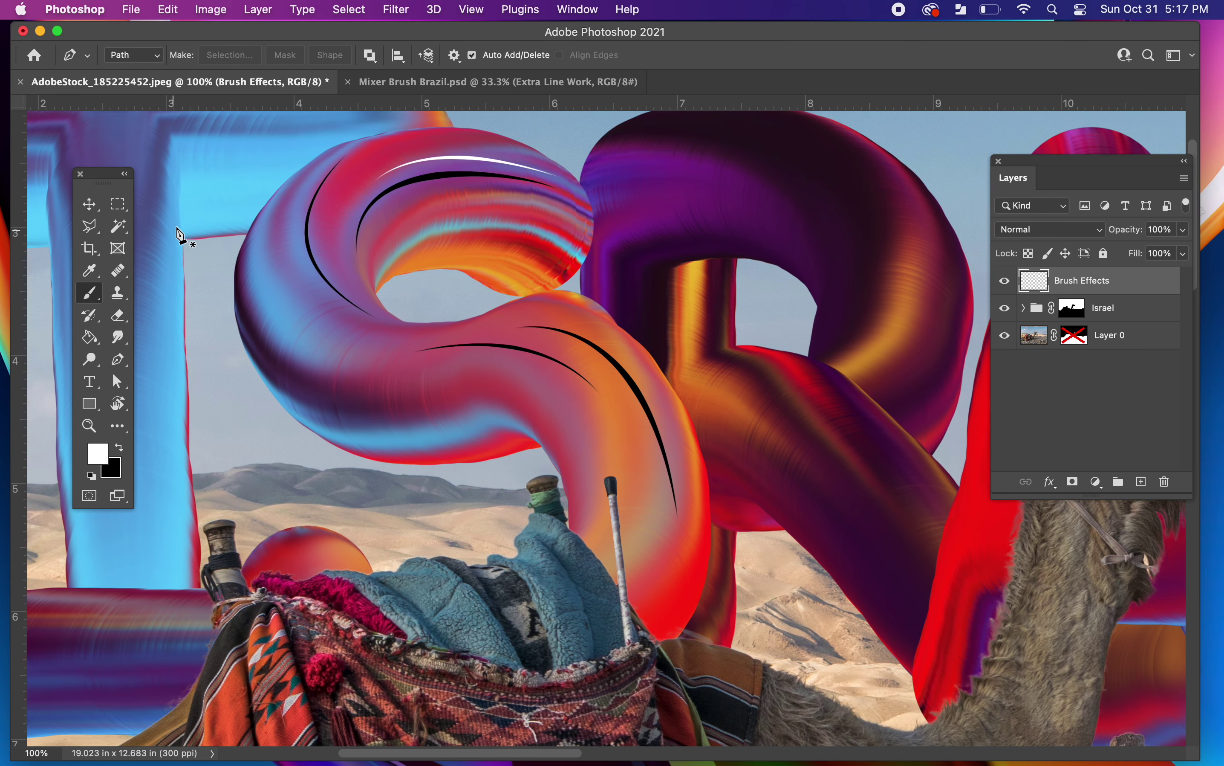
left_click_drag(302, 179, 286, 190)
left_click_drag(442, 378, 575, 410)
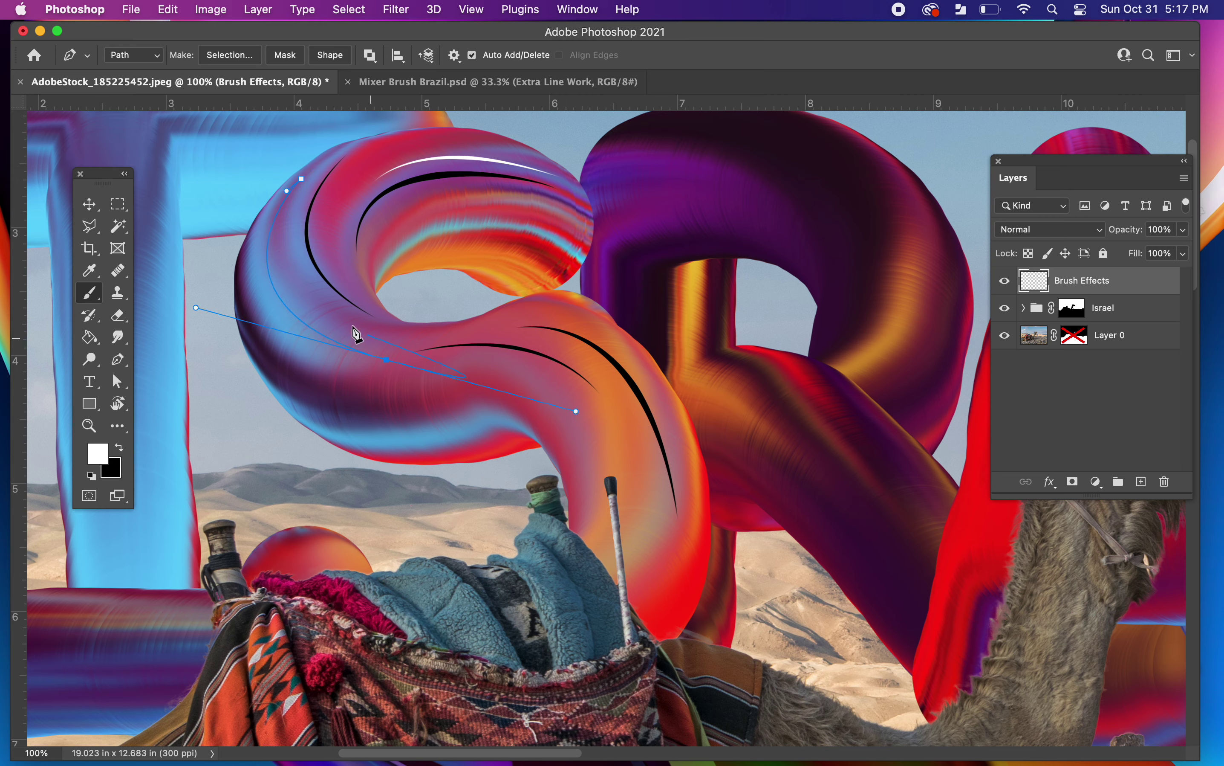
right_click(292, 309)
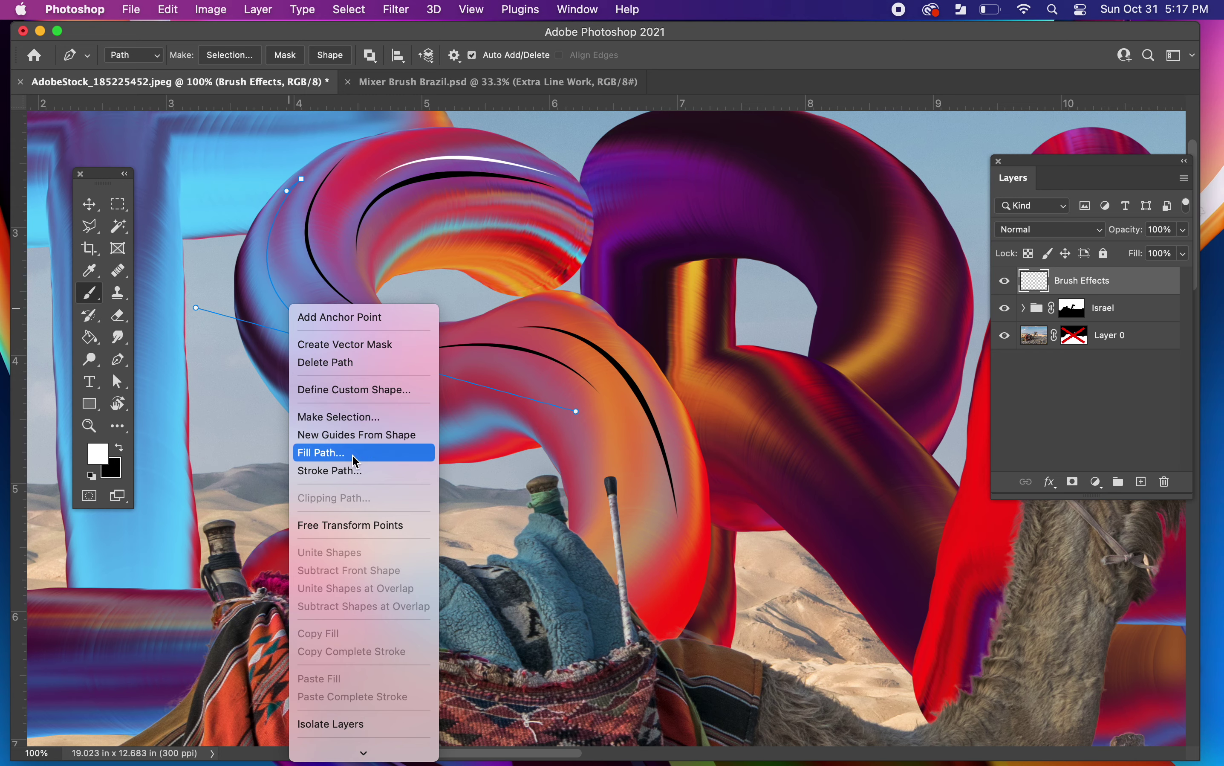
left_click(357, 470)
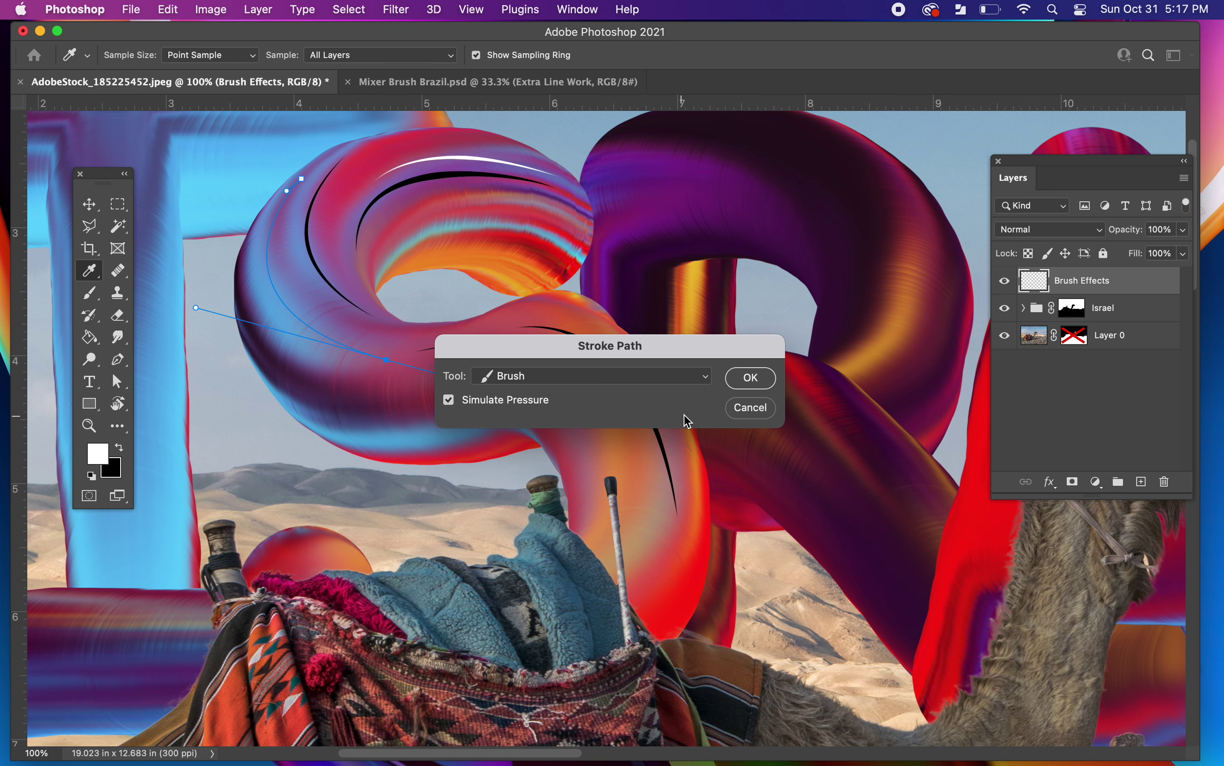
left_click(748, 379)
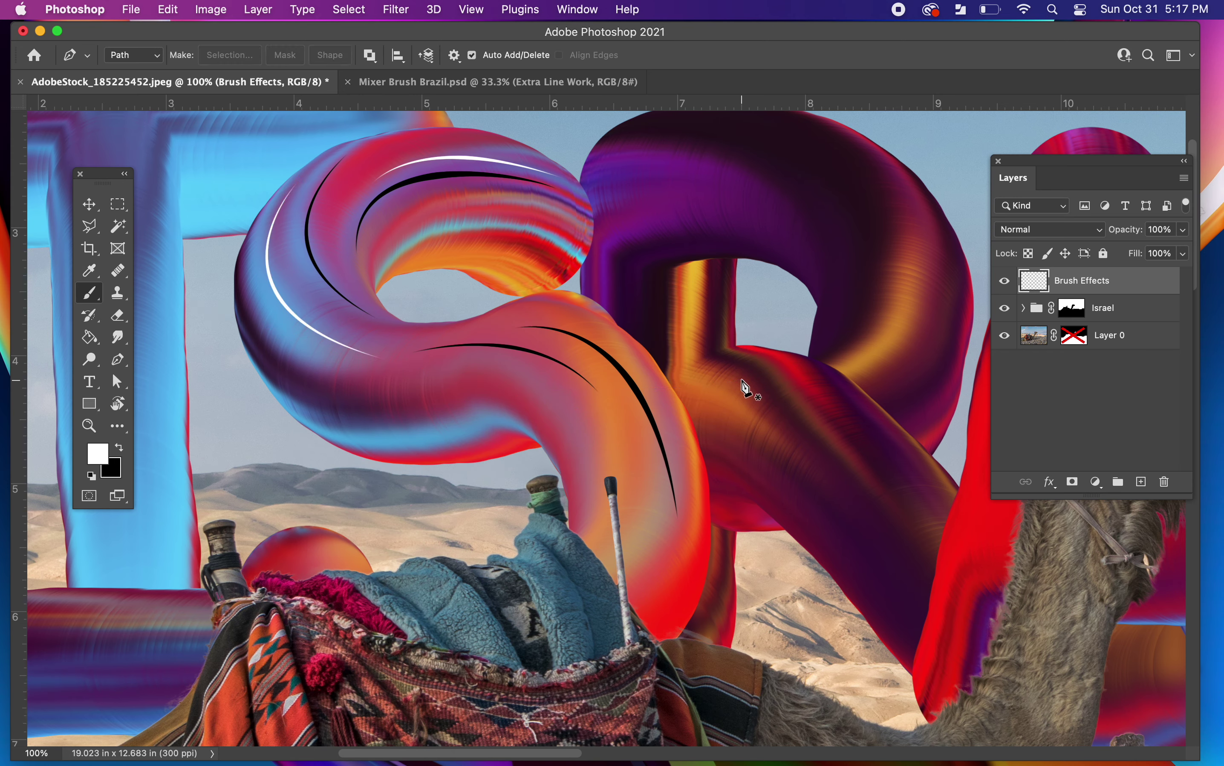
Step: Erase the short black stroke across the middle of the S and the lower part of its outer white stroke
key("v")
key("super+minus")
key("super+minus")
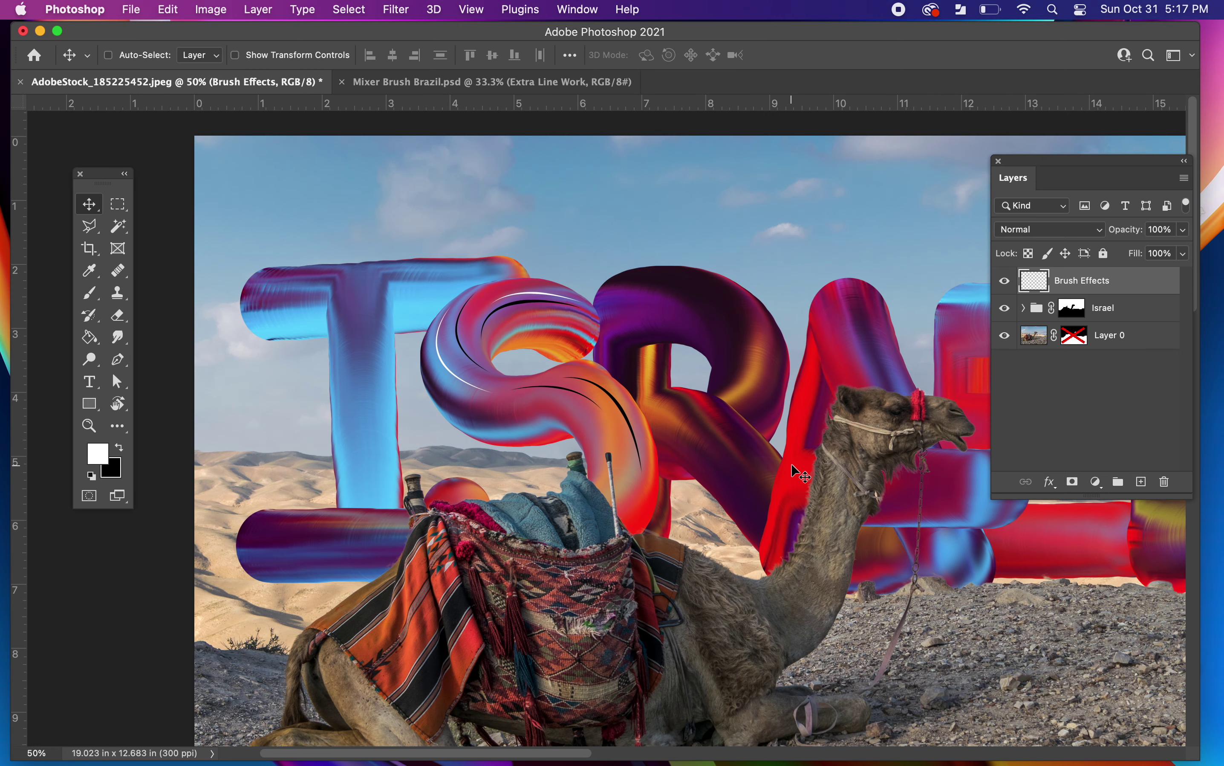
left_click_drag(791, 463, 648, 509)
key("super+minus")
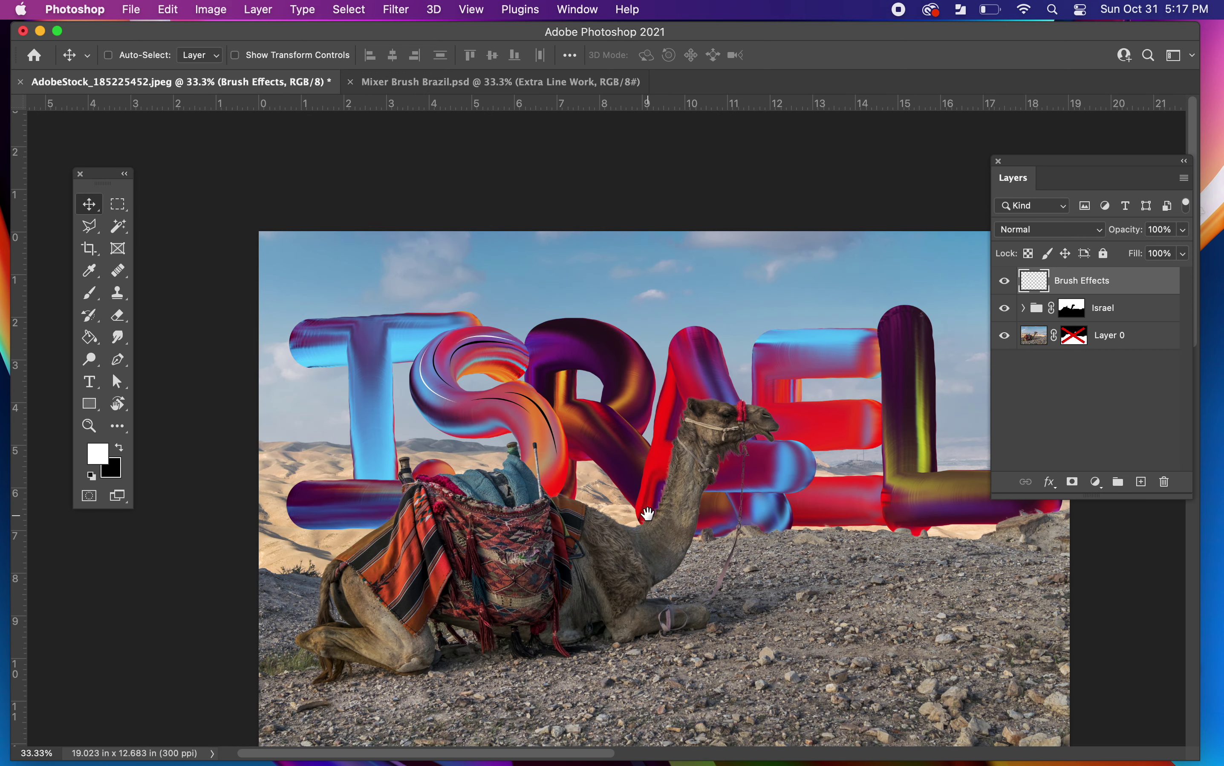
scroll(478, 385, "right", 2)
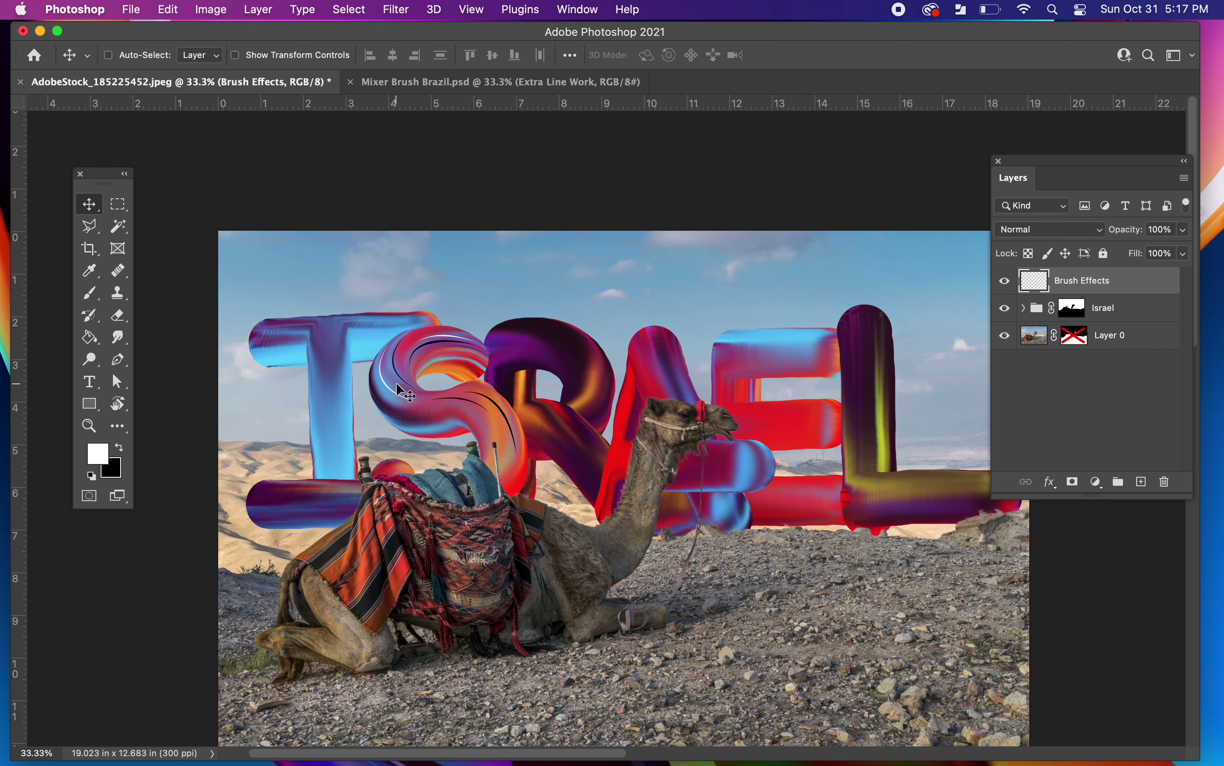
key("super+plus")
key("super+plus")
left_click_drag(405, 391, 686, 518)
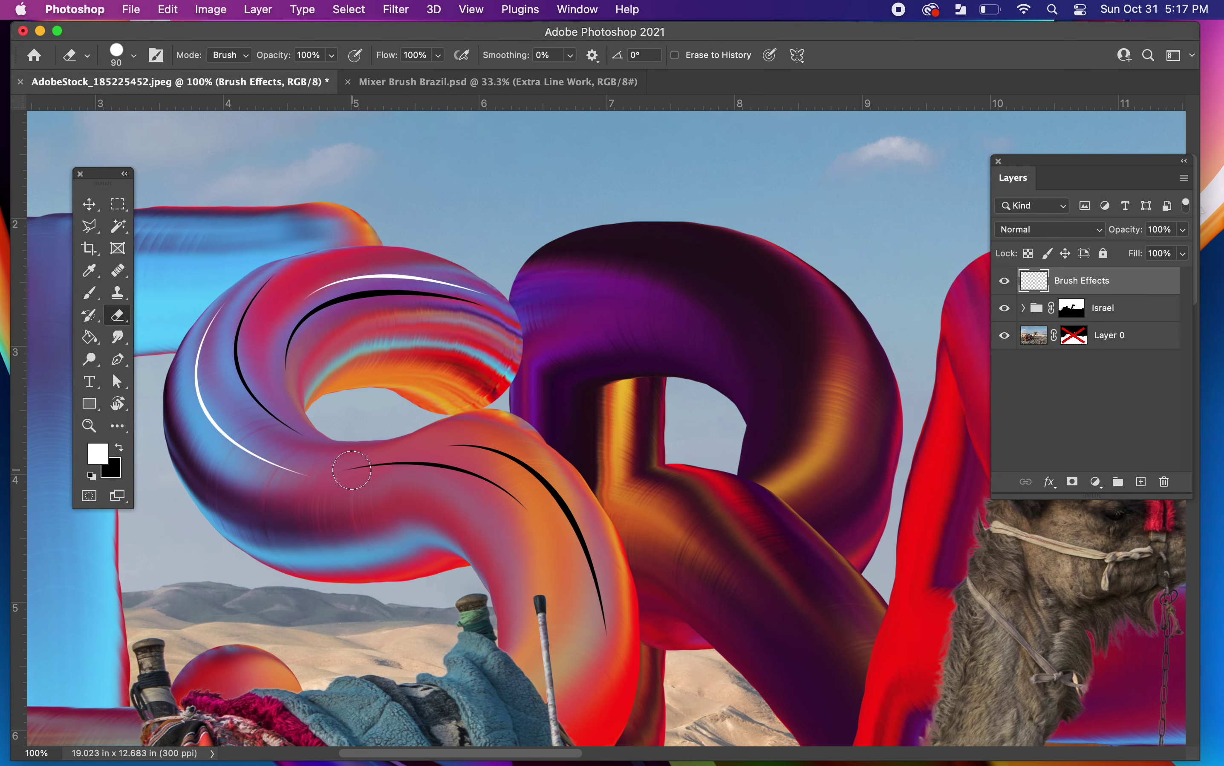
mouse_move(354, 469)
left_mouse_down()
mouse_move(492, 490)
mouse_move(526, 518)
left_mouse_up()
mouse_move(324, 483)
left_mouse_down()
mouse_move(203, 433)
mouse_move(177, 400)
left_mouse_up()
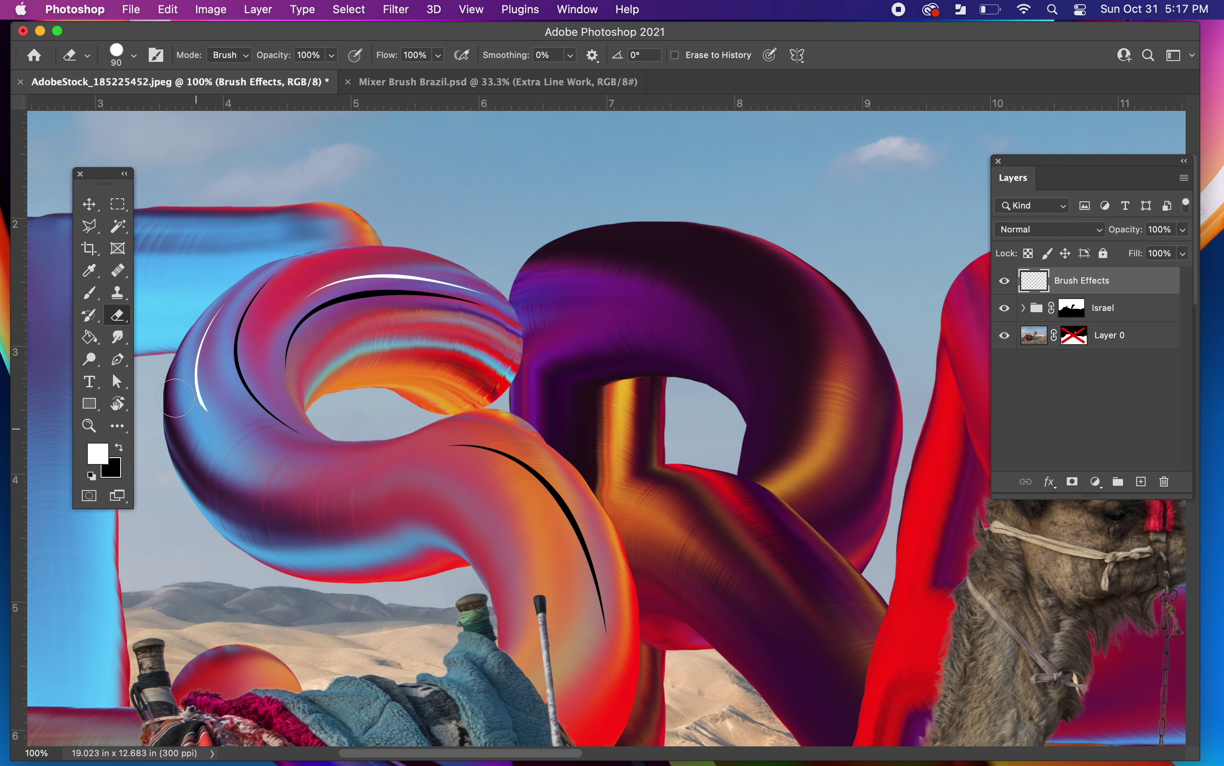
left_click_drag(375, 511, 446, 499)
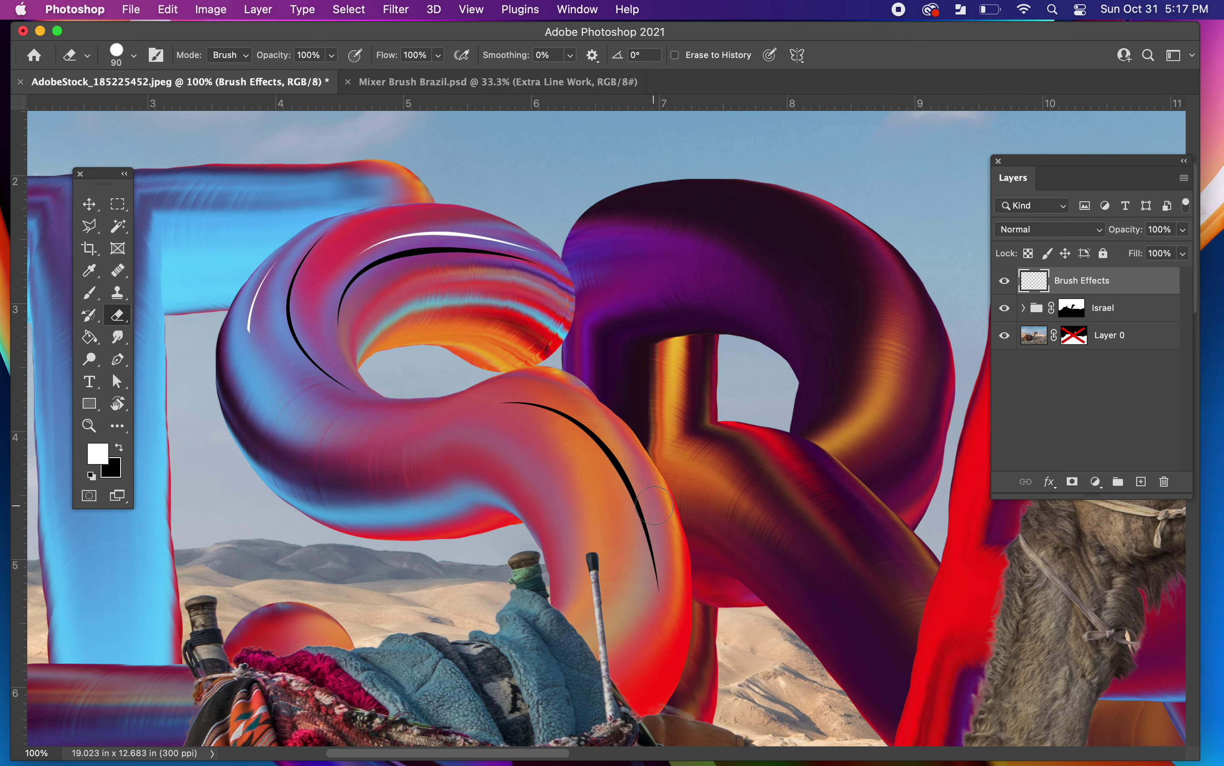
Step: Add a new layer named Shadows beneath the Brush Effects layer and clip it to the Israel group
key("v")
left_click_drag(750, 456, 733, 439)
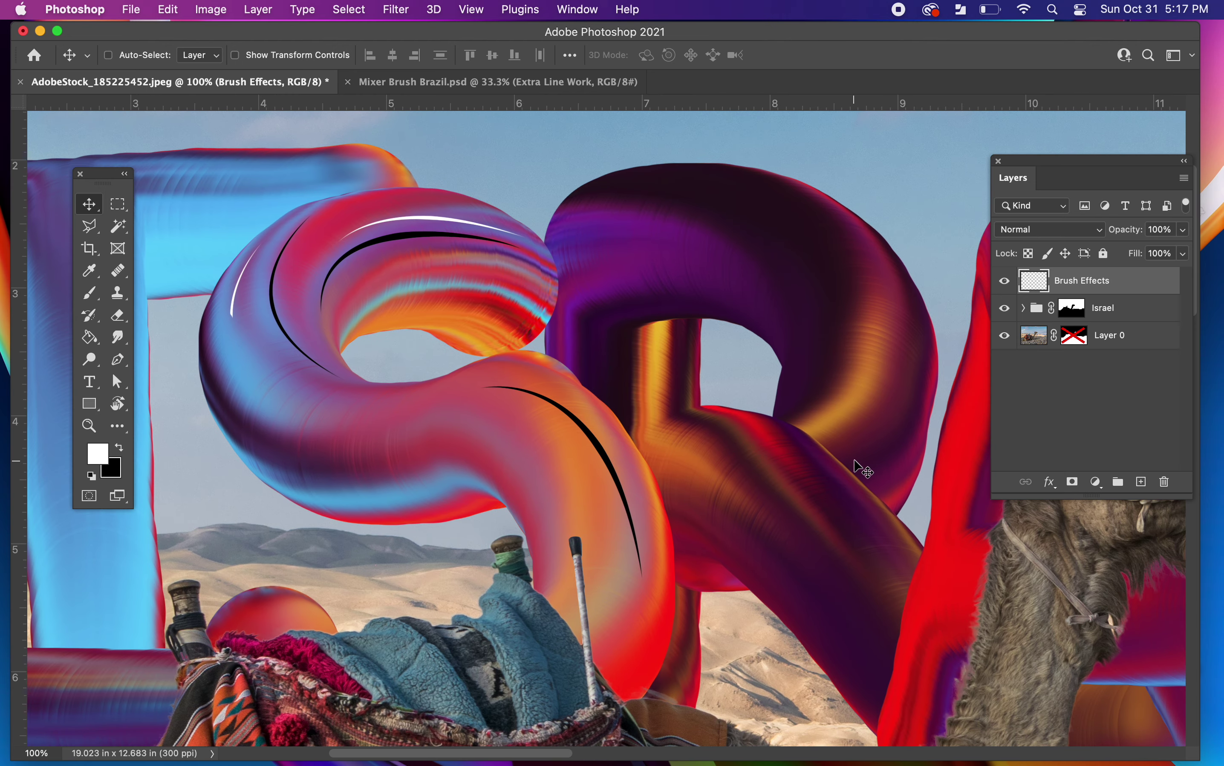
key("super+minus")
key("super+minus")
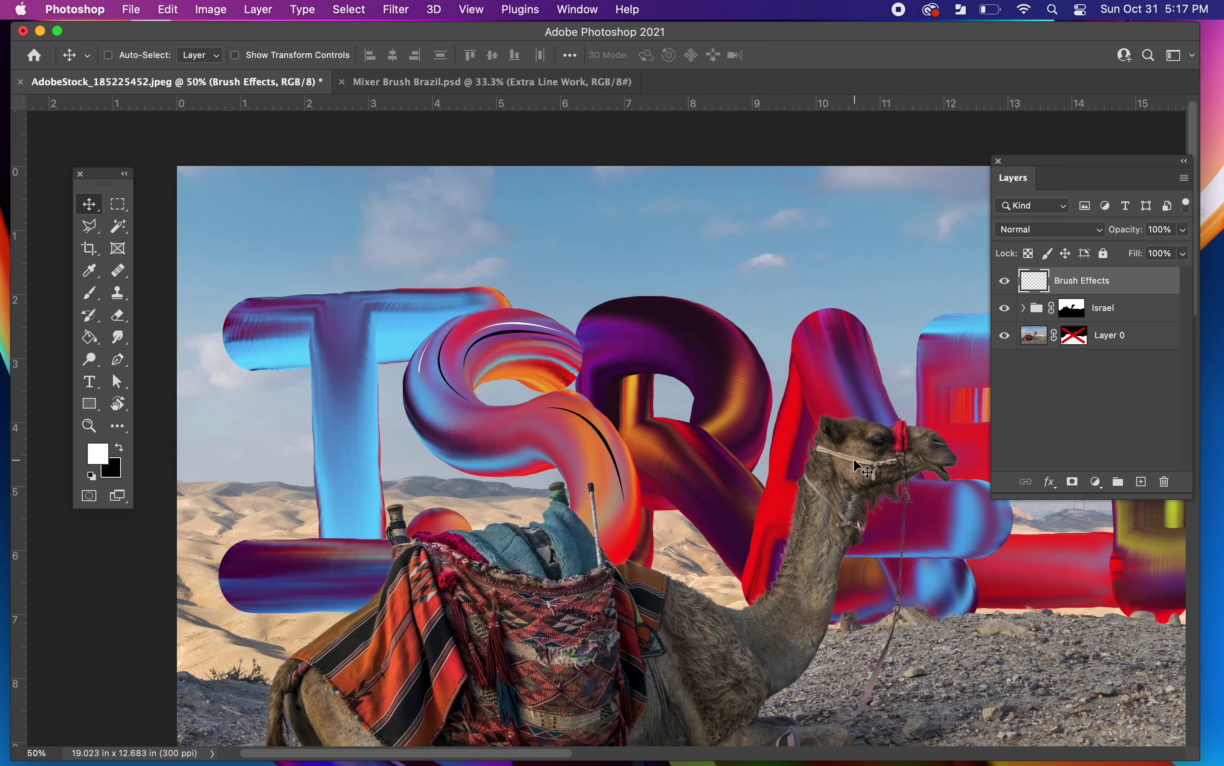
left_click_drag(879, 498, 810, 408)
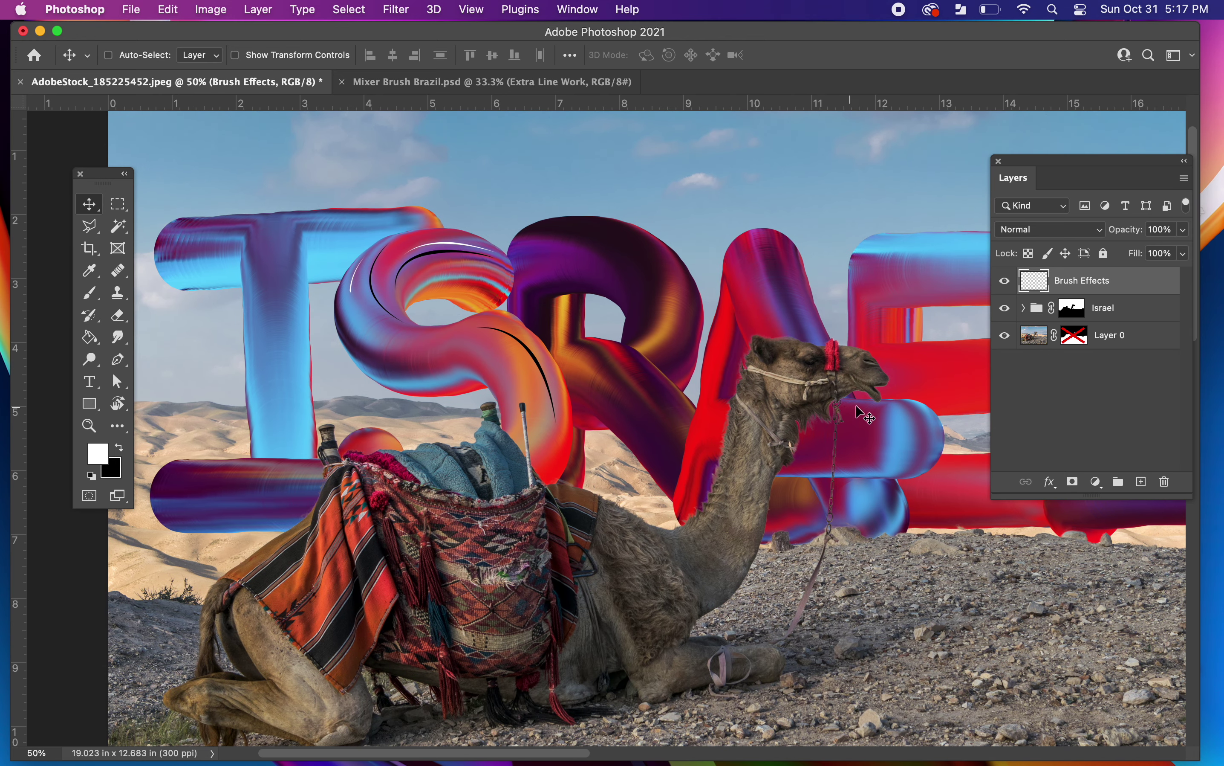
left_click(1145, 487)
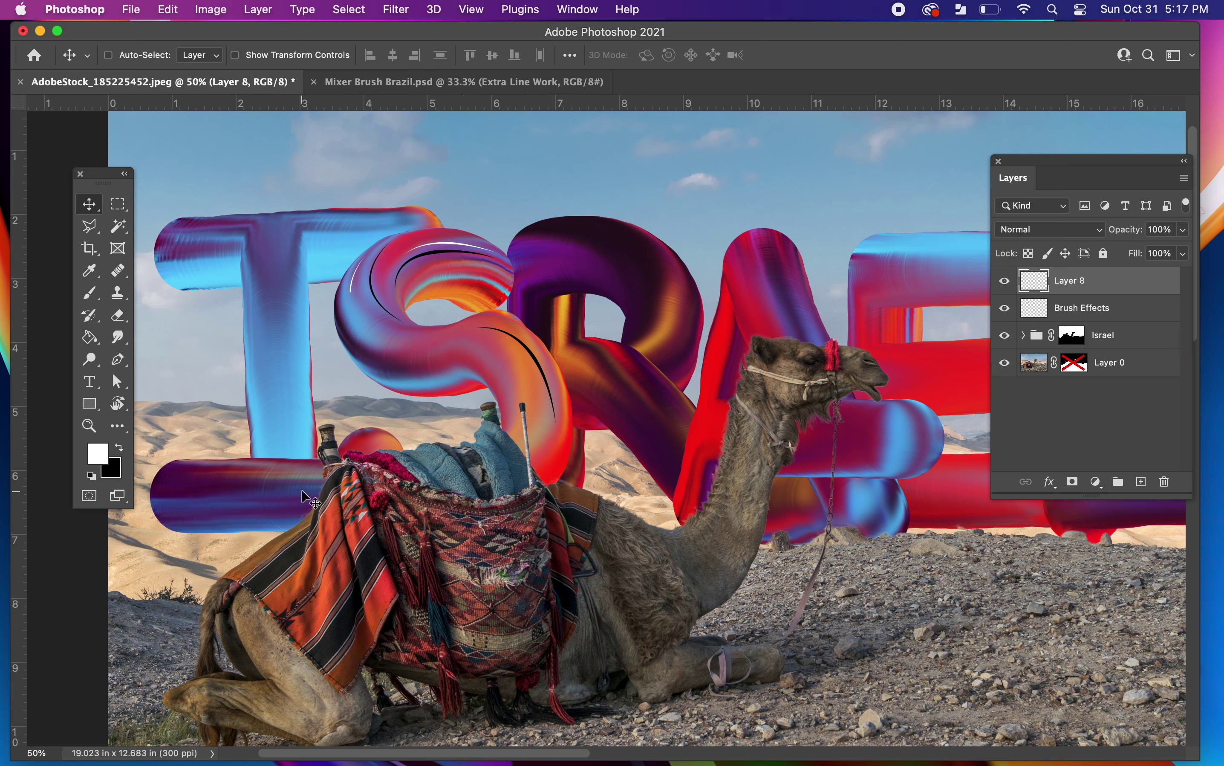
key("b")
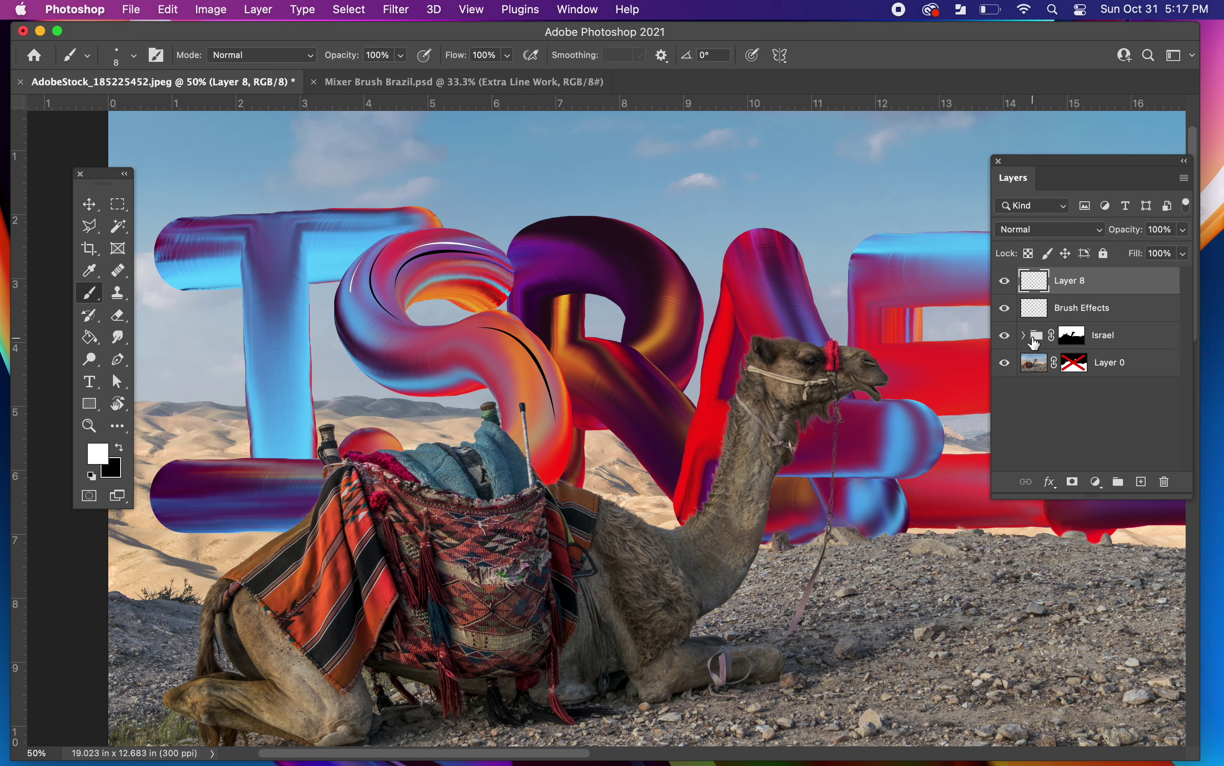
left_click_drag(1052, 315, 1062, 319)
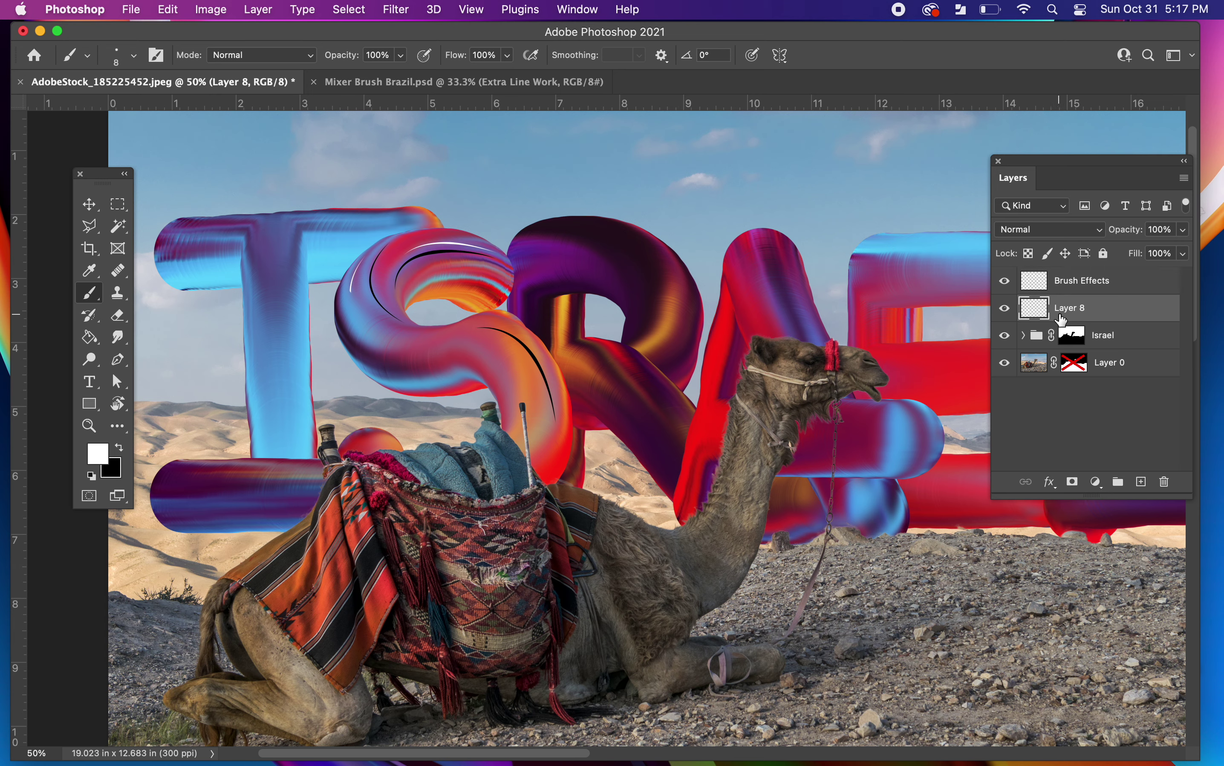
left_click(1038, 321, "alt")
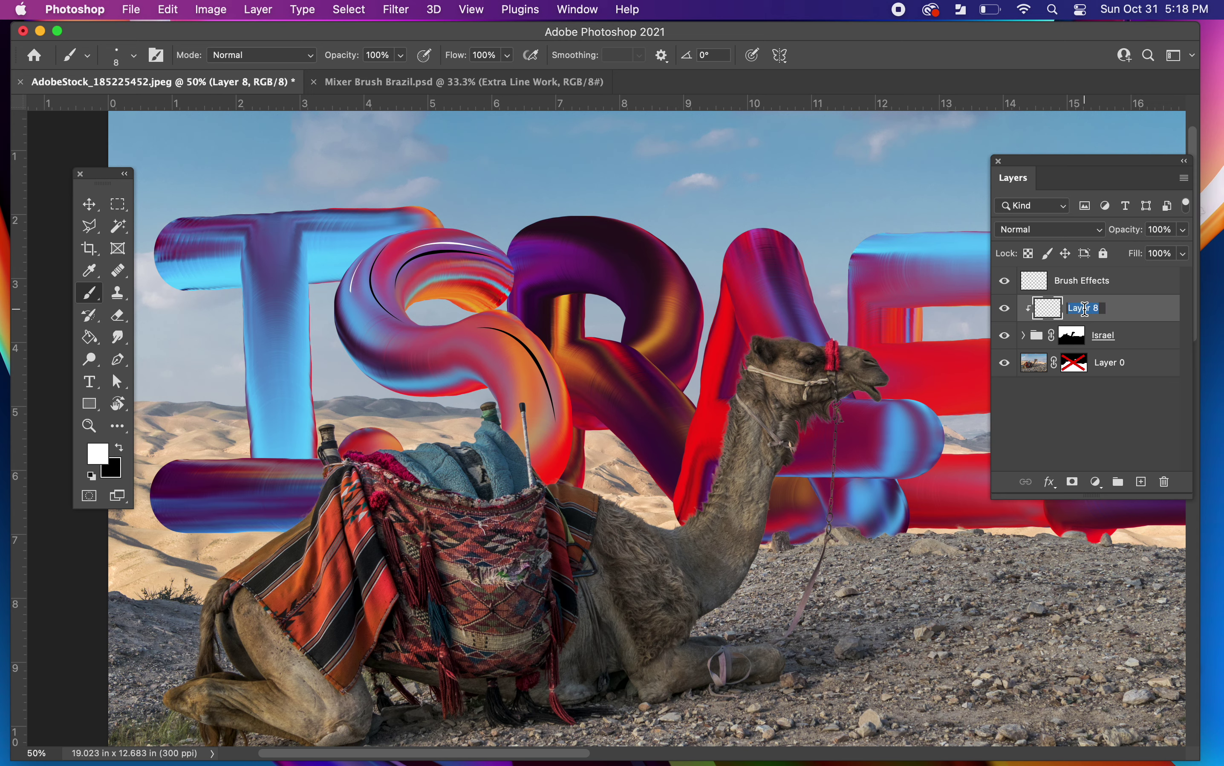
type("Shadows")
key("Return")
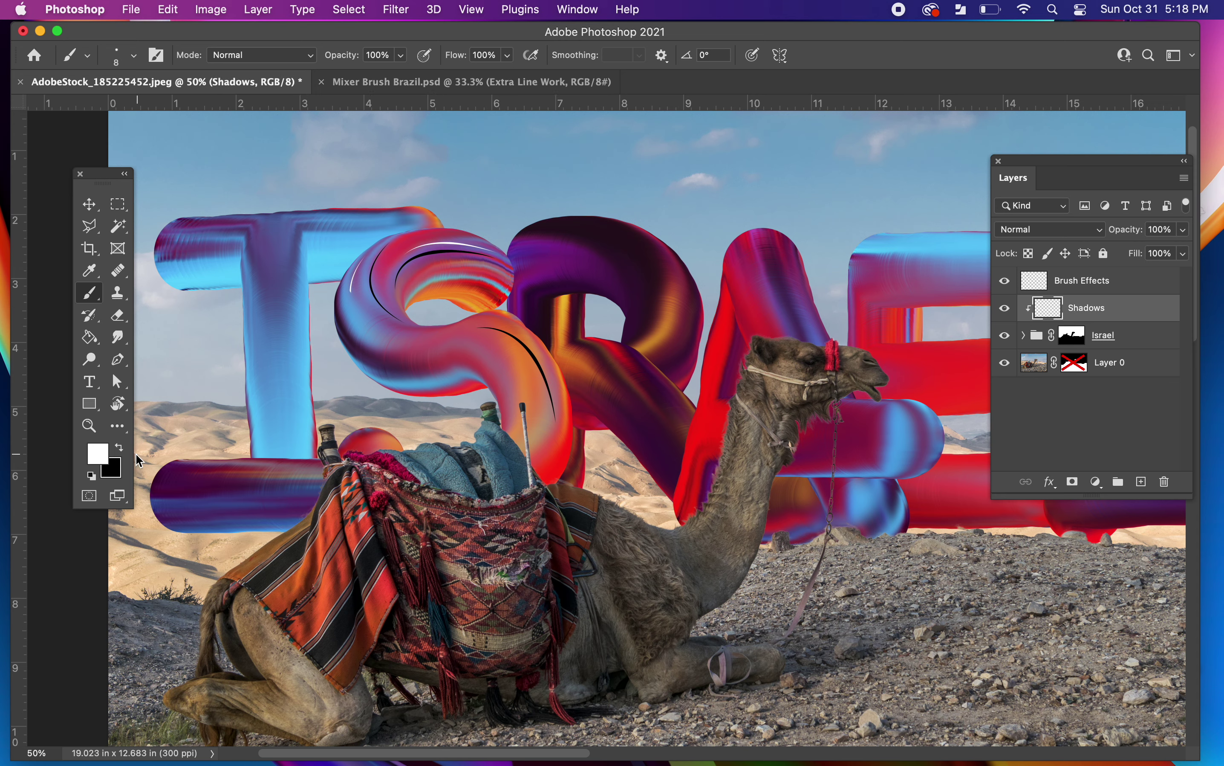
Step: Make black the foreground color and set up a Soft Round brush at 600 px with 0% hardness
left_click(124, 446)
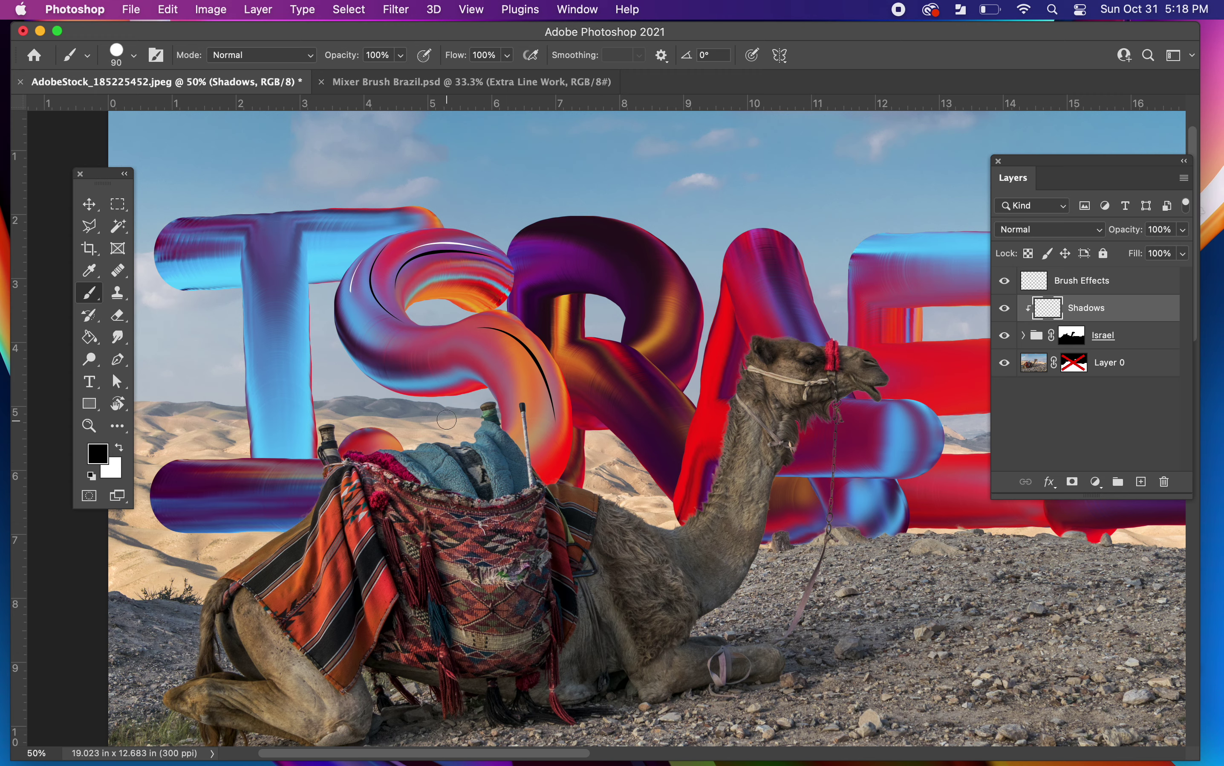
key("bracketright")
key("bracketright")
key("bracketright")
key("bracketright")
key("bracketright")
key("bracketright")
key("bracketright")
key("bracketright")
key("bracketright")
key("bracketright")
right_click(447, 421)
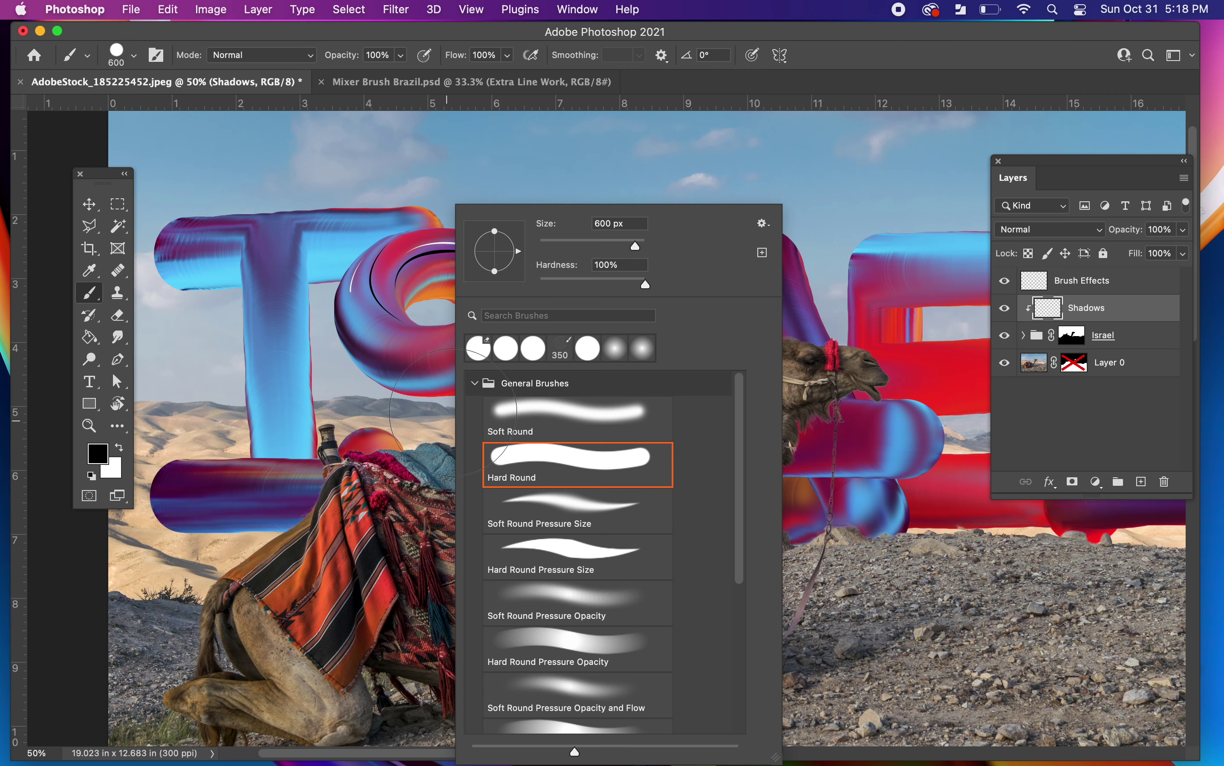
left_click(526, 415)
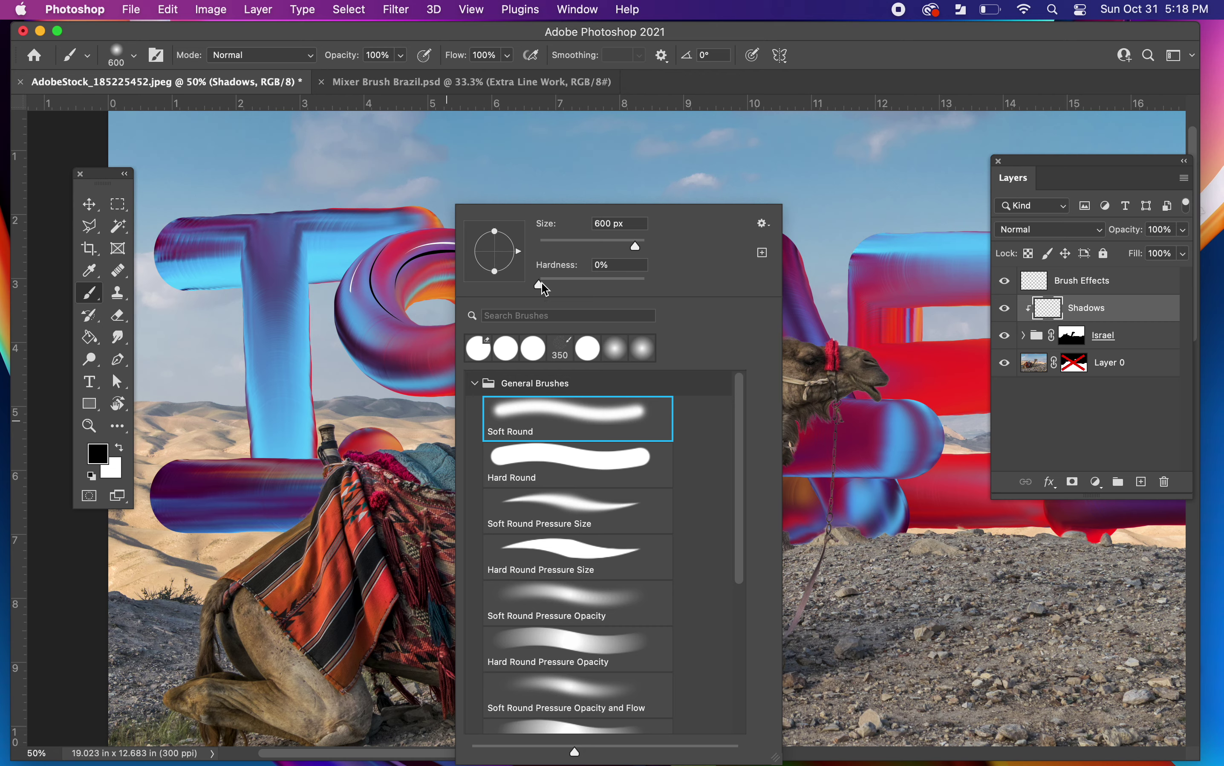
key("Return")
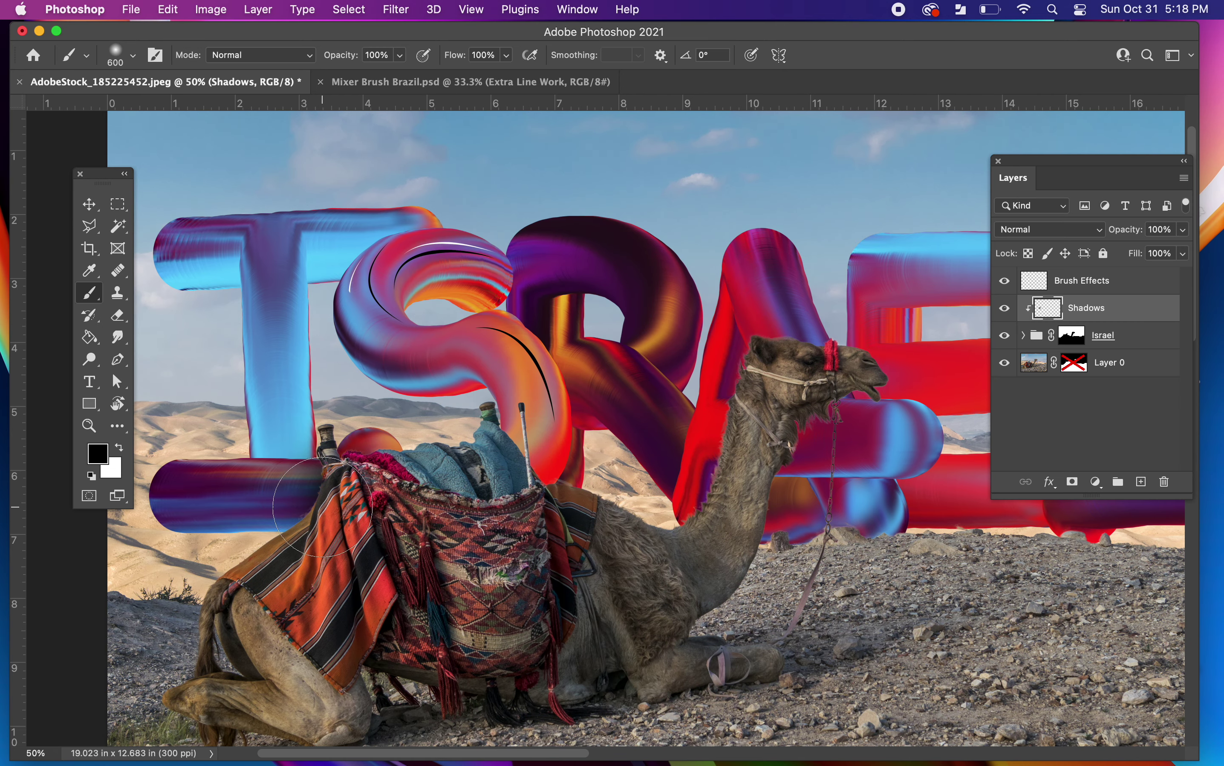
left_click(305, 503)
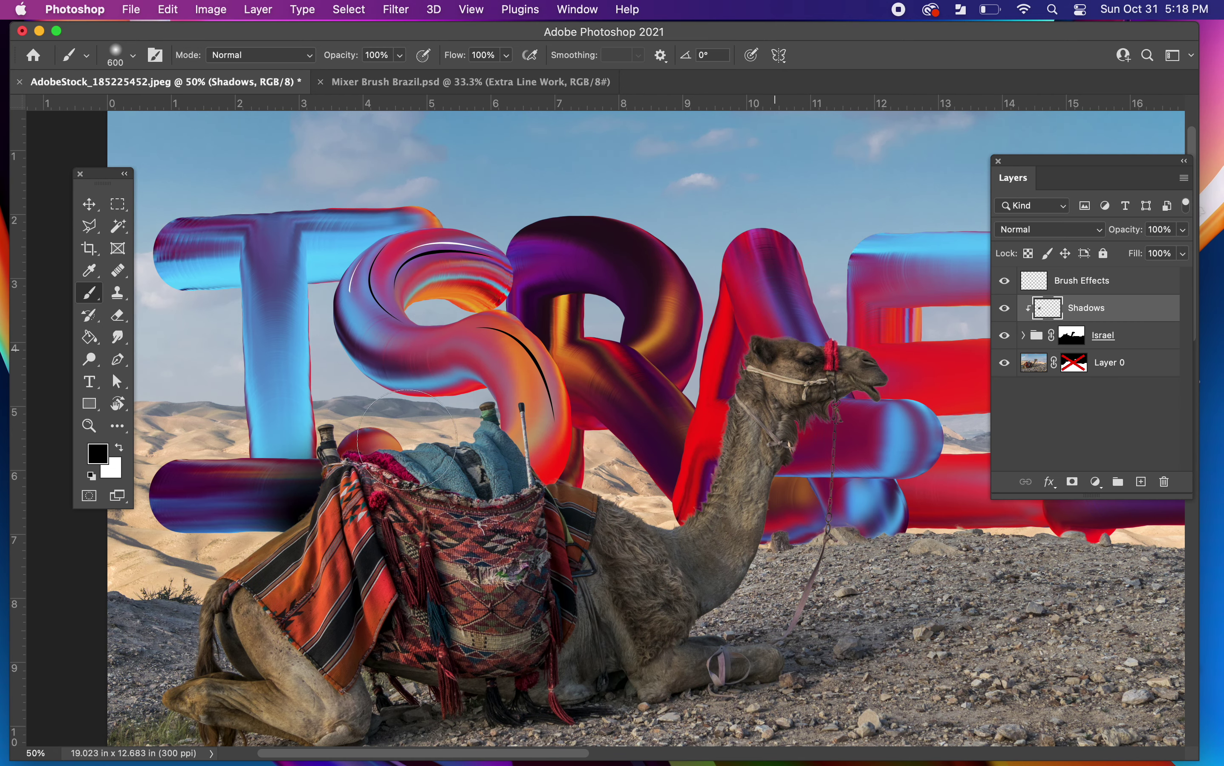
key("super+z")
key("super+z")
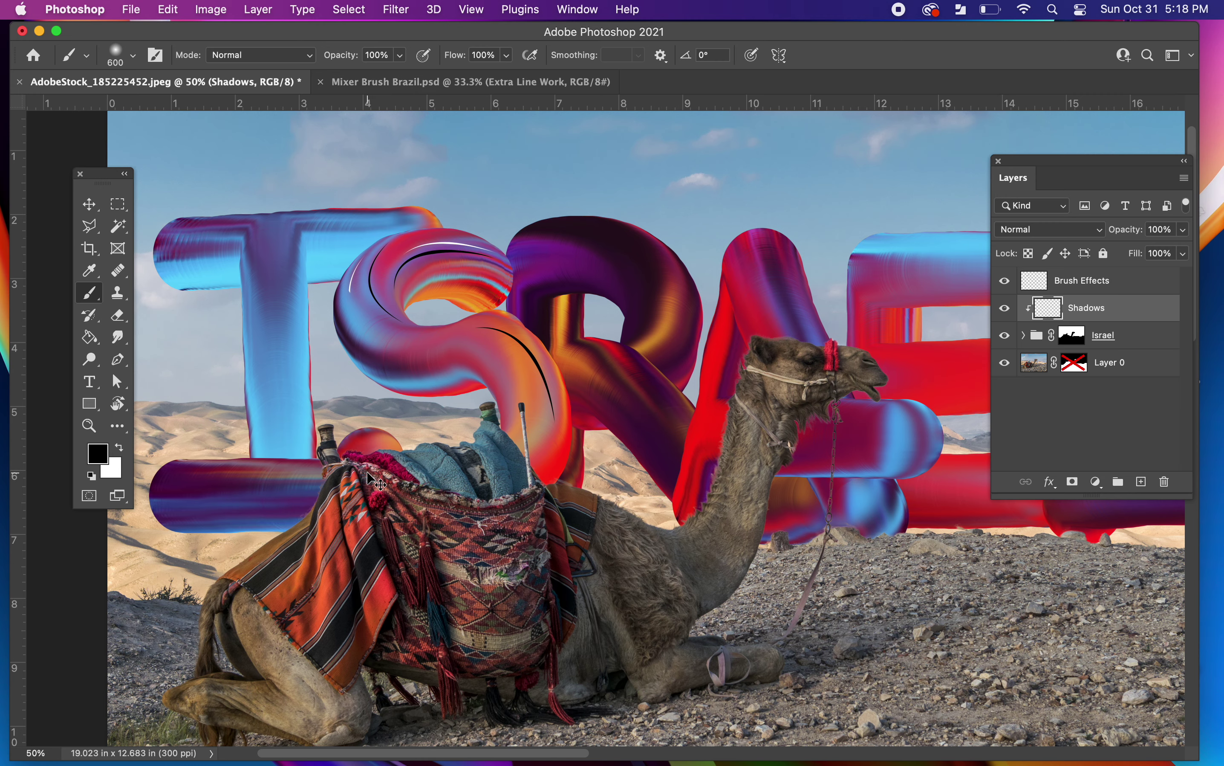
Step: Lower the brush flow to 24%, enlarge it to 1000 px, and paint soft shadows on the lettering behind the camel
left_click(506, 54)
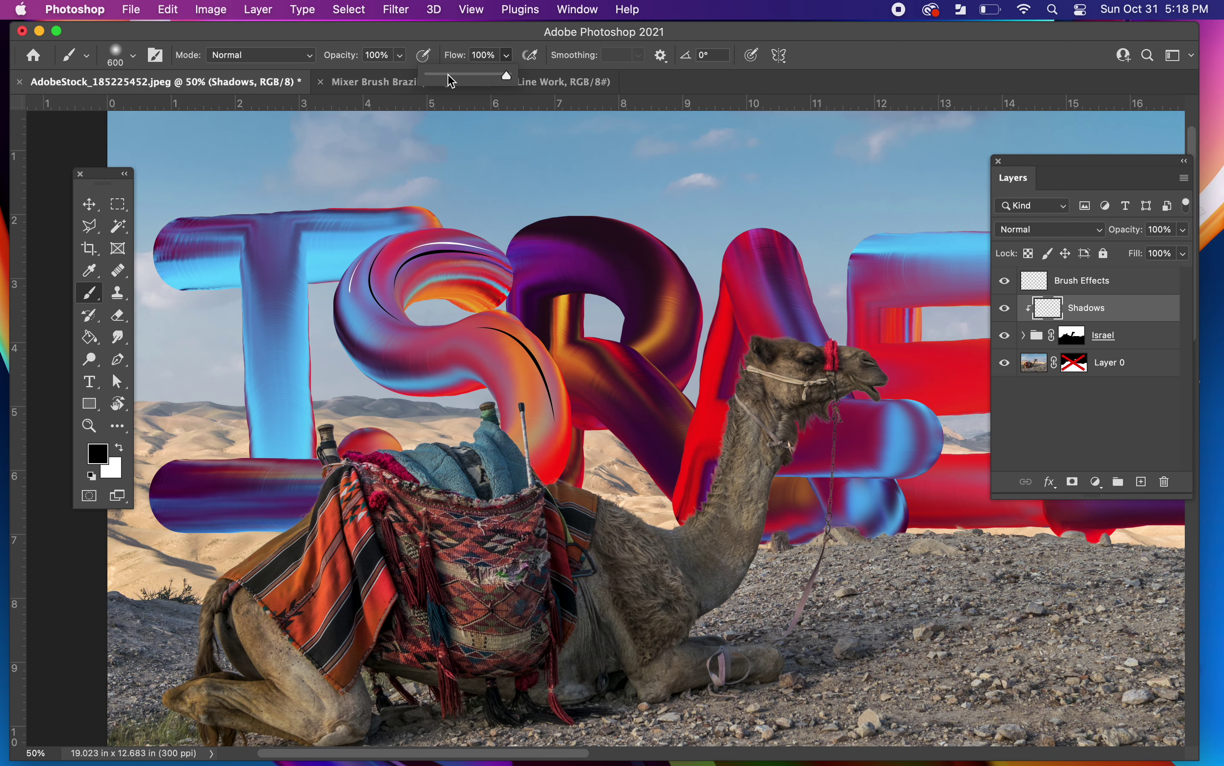
left_click_drag(447, 74, 447, 74)
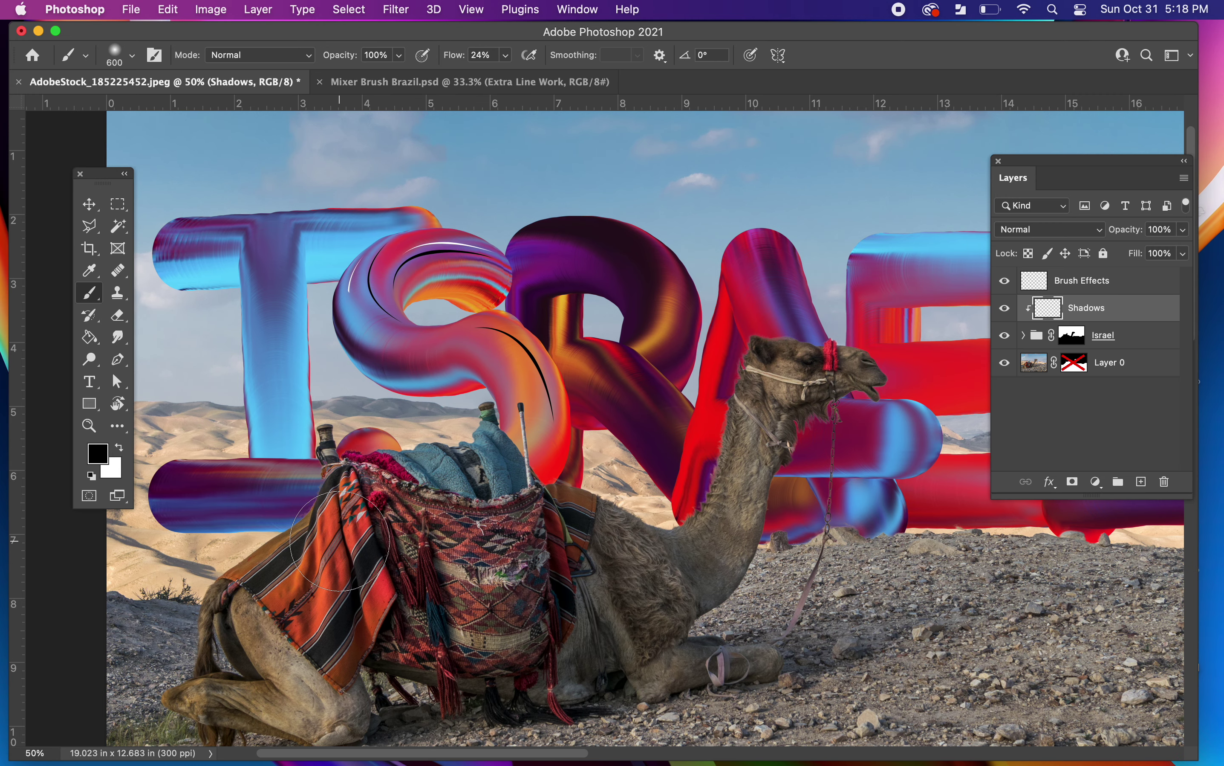
key("bracketright")
key("bracketright")
key("bracketright")
key("bracketright")
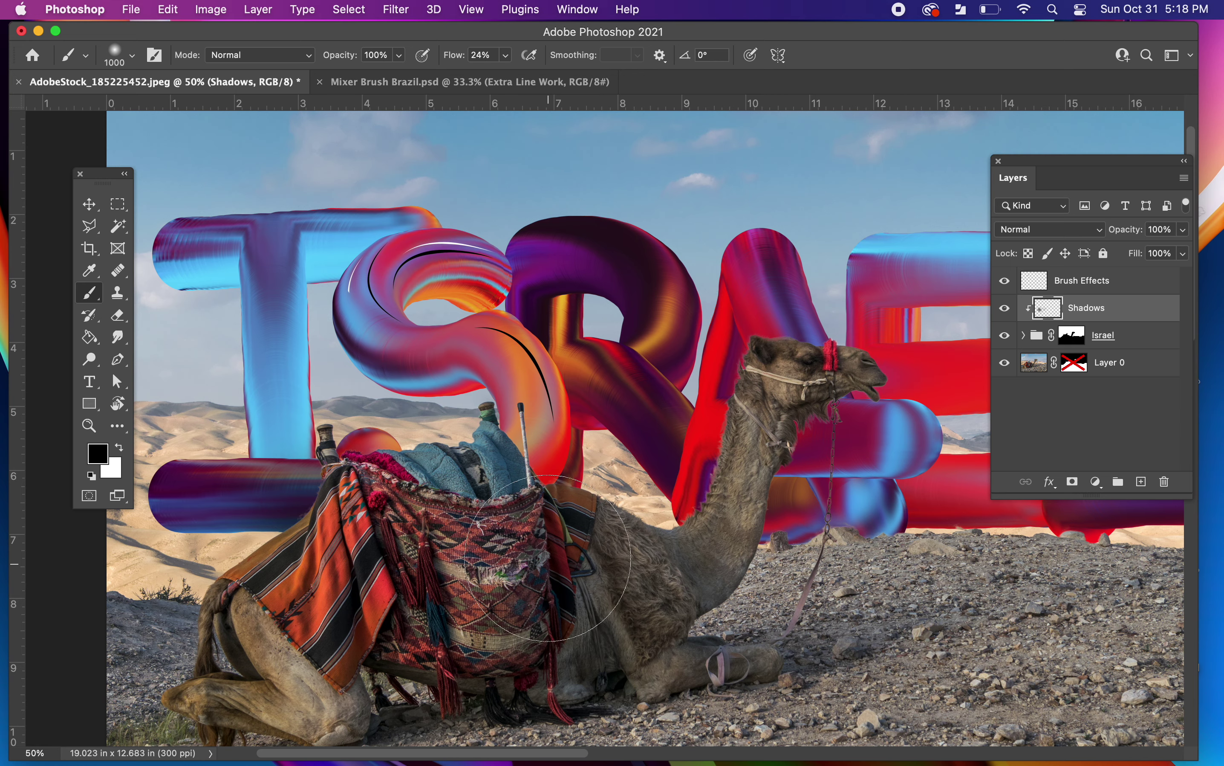
scroll(607, 583, "right", 5)
scroll(607, 582, "up", 2)
left_click_drag(726, 654, 699, 667)
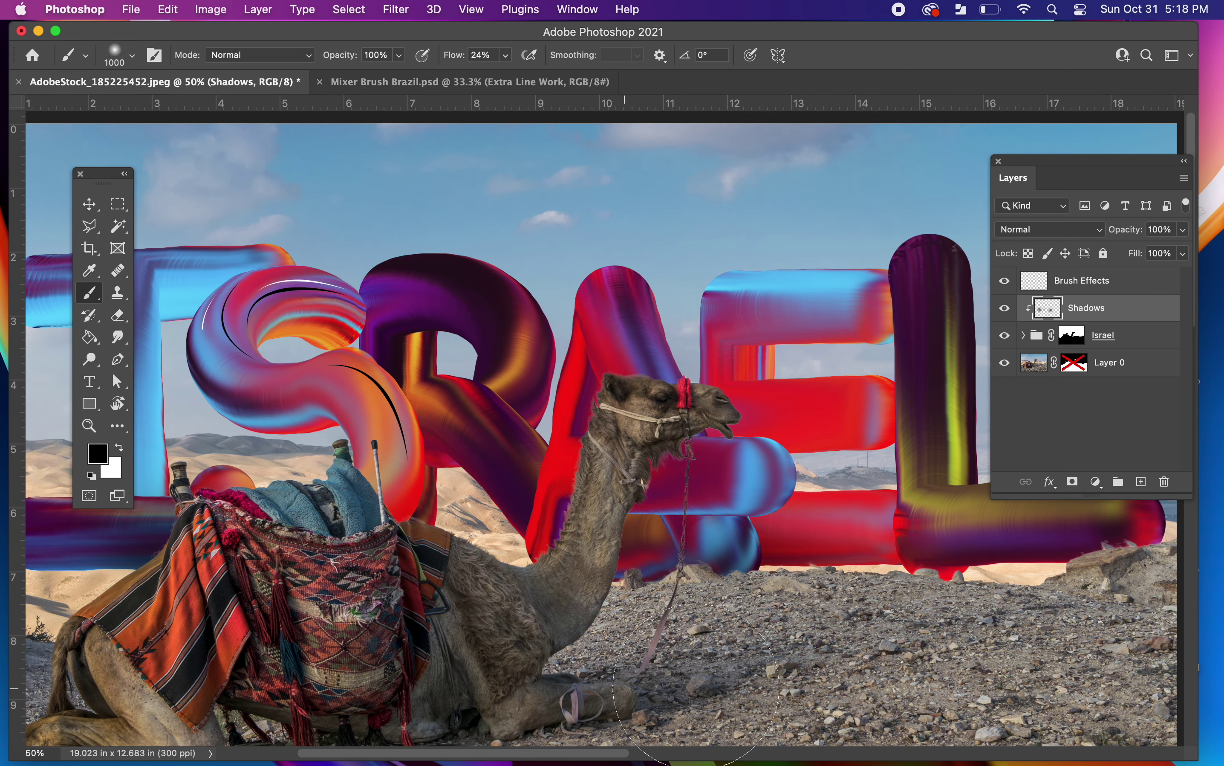
scroll(795, 628, "right", 7)
scroll(795, 627, "down", 1)
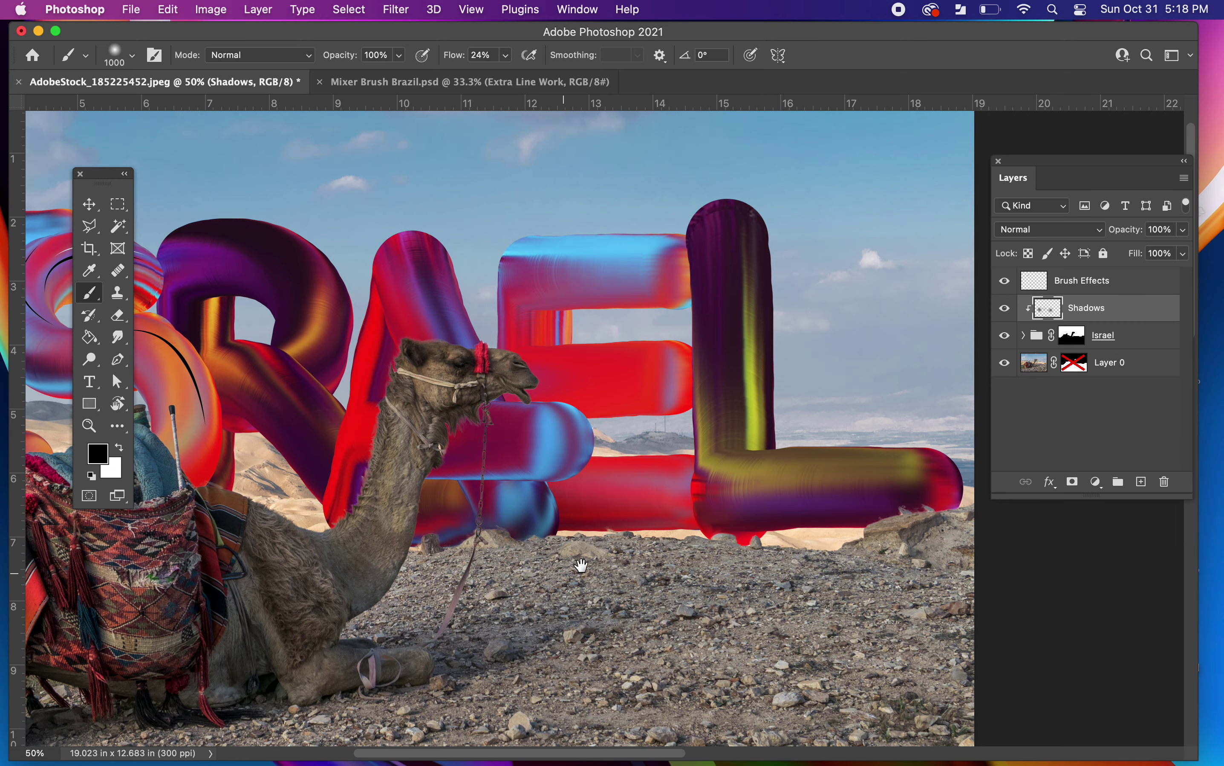
scroll(592, 557, "up", 3)
key("bracketleft")
key("bracketleft")
key("bracketleft")
key("bracketleft")
key("bracketleft")
key("bracketleft")
key("bracketleft")
key("bracketleft")
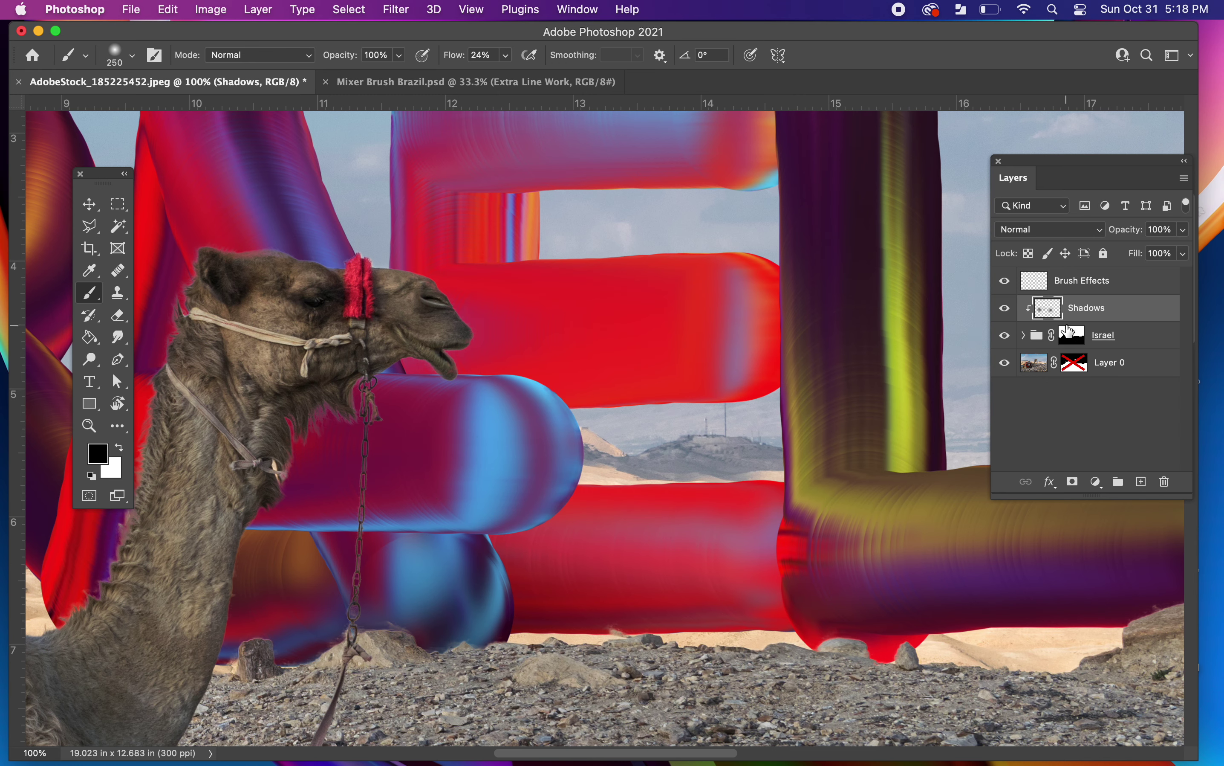
left_click_drag(526, 557, 537, 538)
key("super+z")
key("super+z")
Step: Paint a soft black shadow with a 500 px brush on the E's lower bar where it passes behind the A
key("bracketright")
key("bracketright")
key("bracketright")
mouse_move(521, 526)
left_mouse_down()
mouse_move(512, 567)
mouse_move(506, 547)
mouse_move(512, 607)
left_mouse_up()
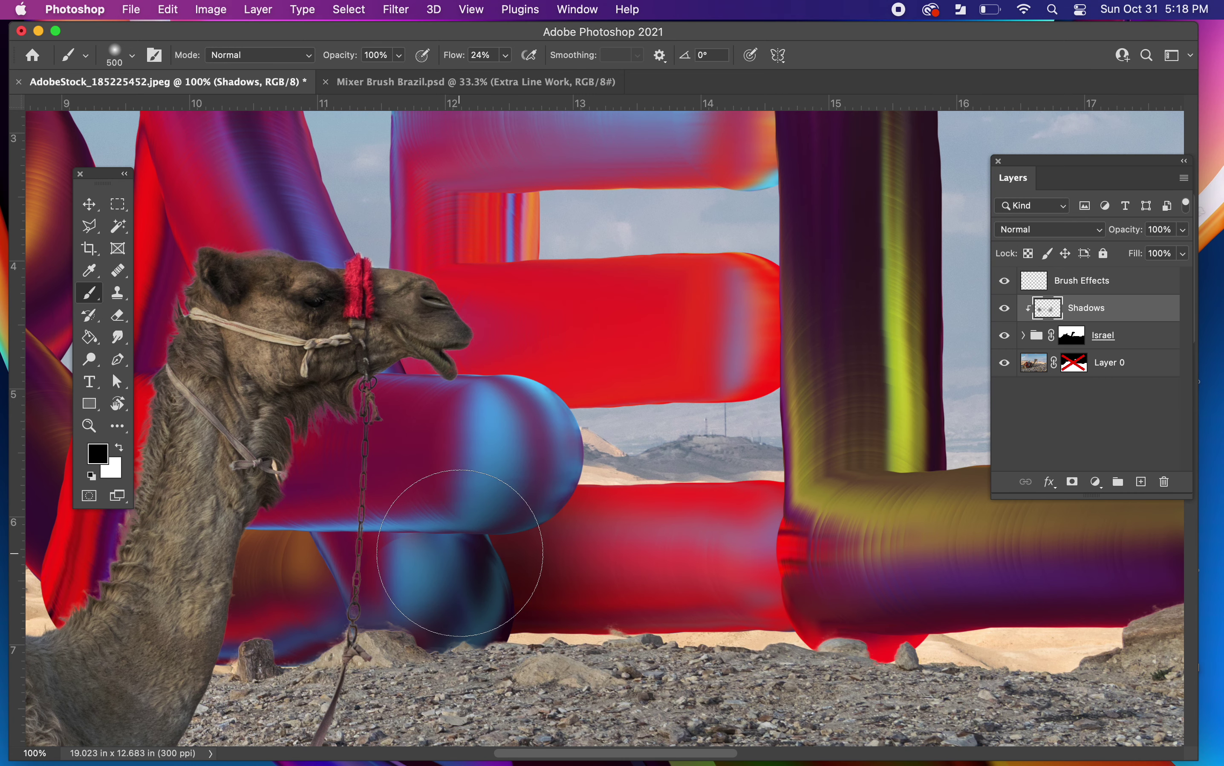
key("e")
right_click(460, 552)
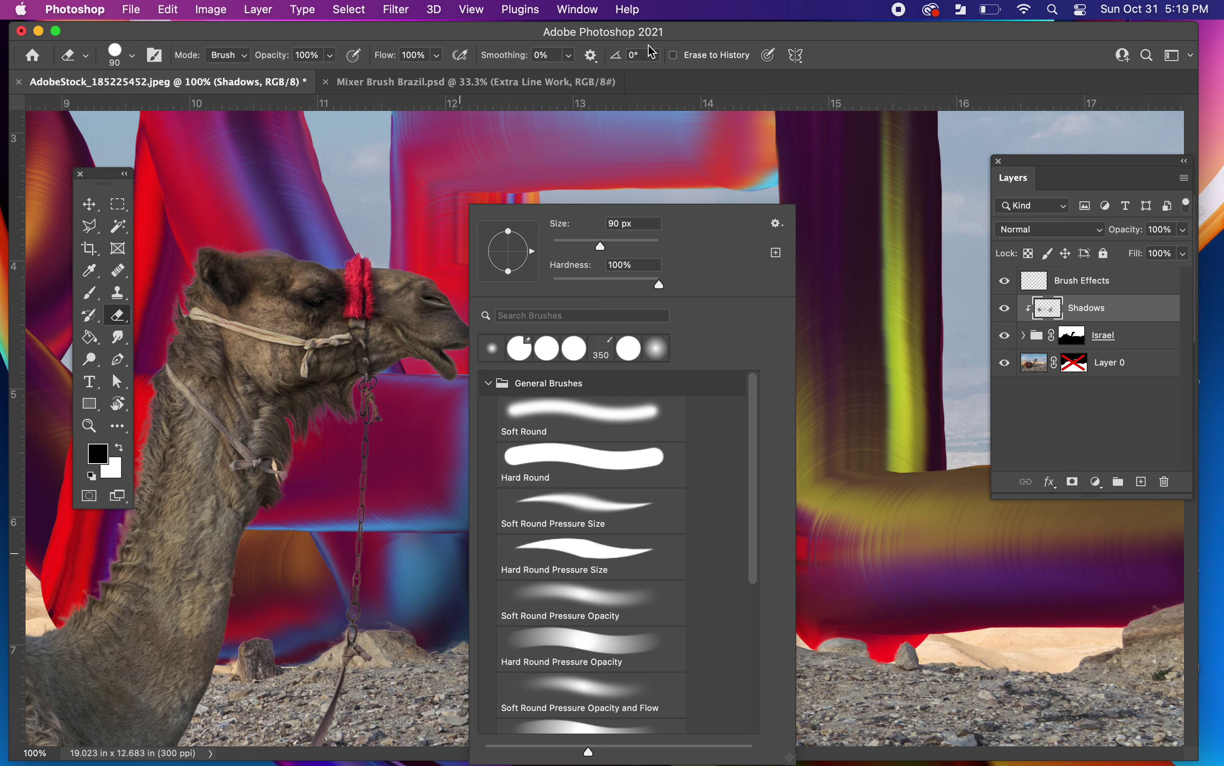
left_click(682, 35)
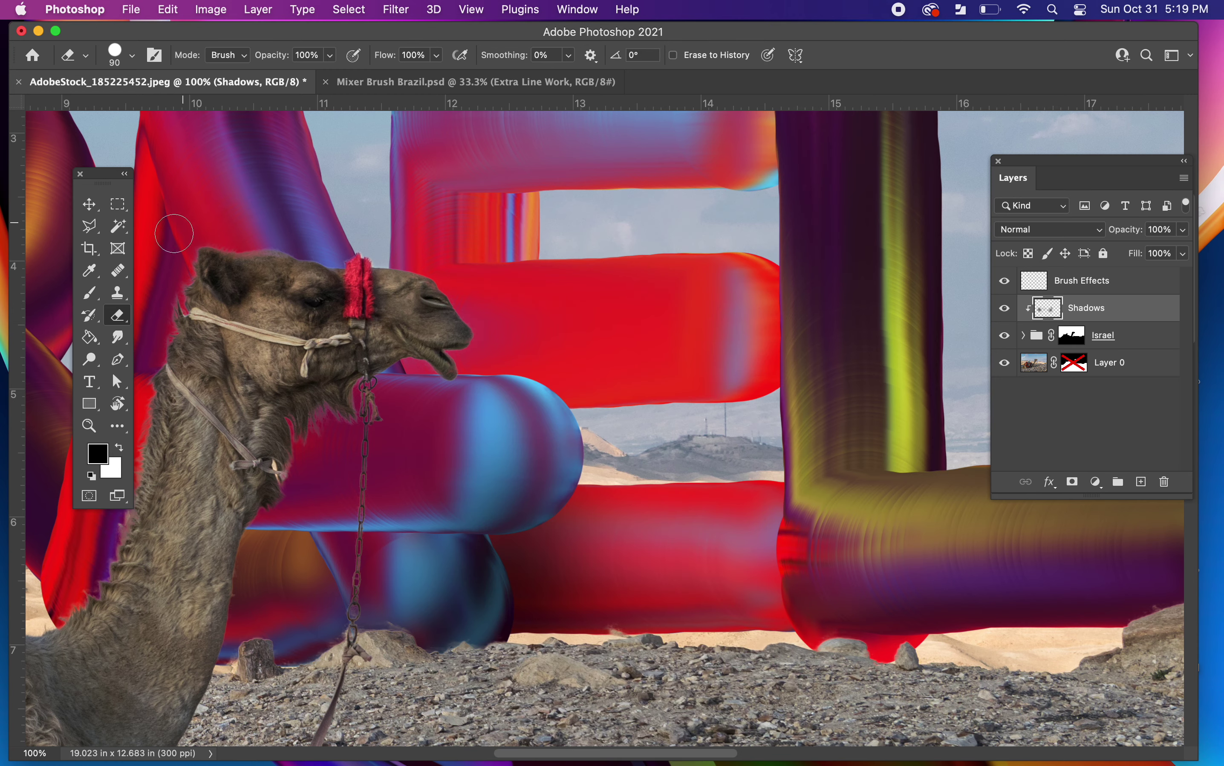
Step: Outline the A's rounded ends in front of the E with the Lasso Tool, delete the shadow inside, and deselect
key("l")
right_click(98, 234)
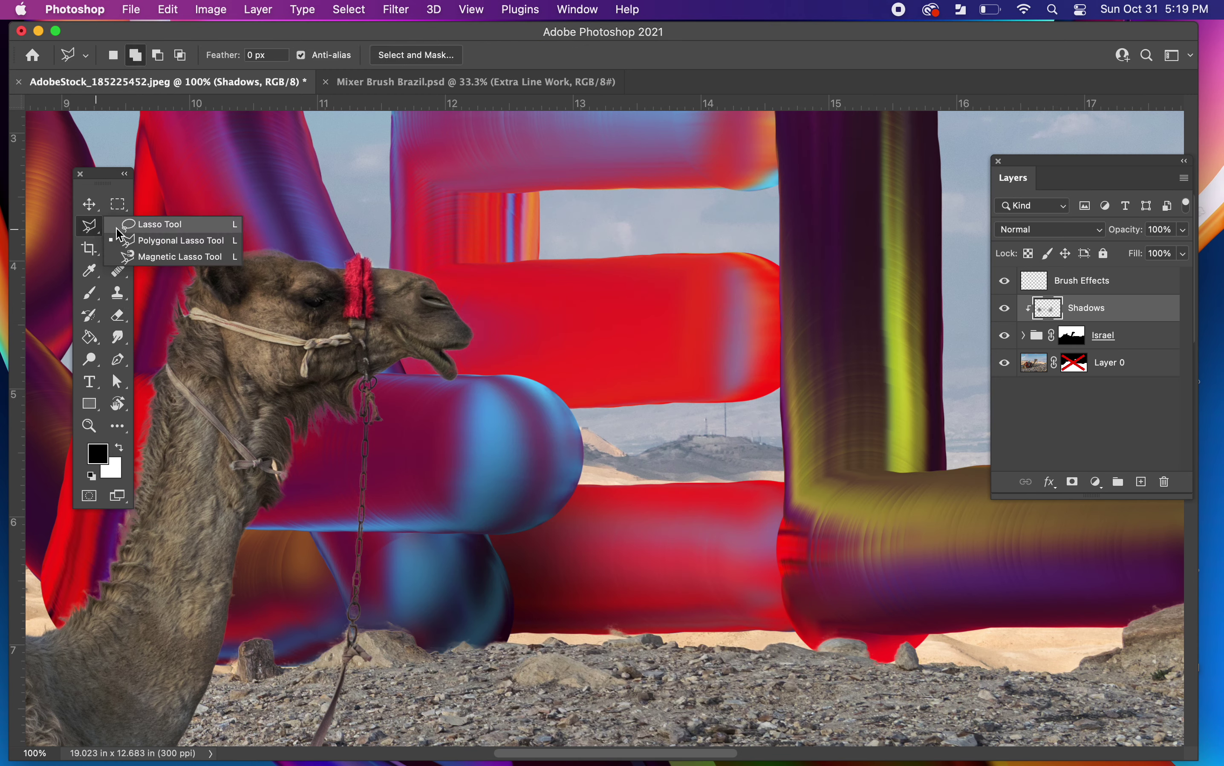
left_click(158, 222)
mouse_move(577, 482)
left_mouse_down()
mouse_move(564, 502)
mouse_move(490, 534)
mouse_move(510, 601)
mouse_move(506, 633)
mouse_move(503, 624)
left_mouse_up()
key("super+z")
mouse_move(577, 485)
left_mouse_down()
mouse_move(488, 535)
mouse_move(511, 600)
mouse_move(493, 651)
mouse_move(404, 654)
mouse_move(319, 600)
mouse_move(348, 480)
mouse_move(538, 419)
left_mouse_up()
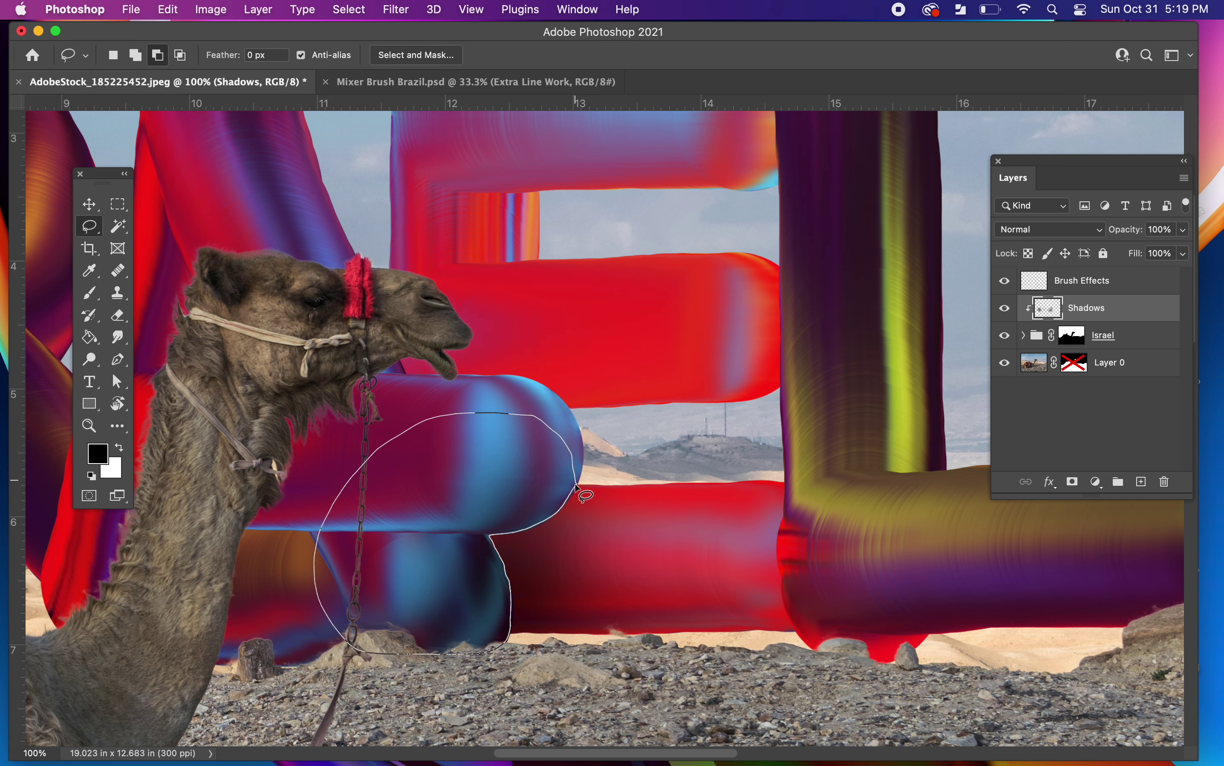
left_click_drag(614, 456, 613, 455)
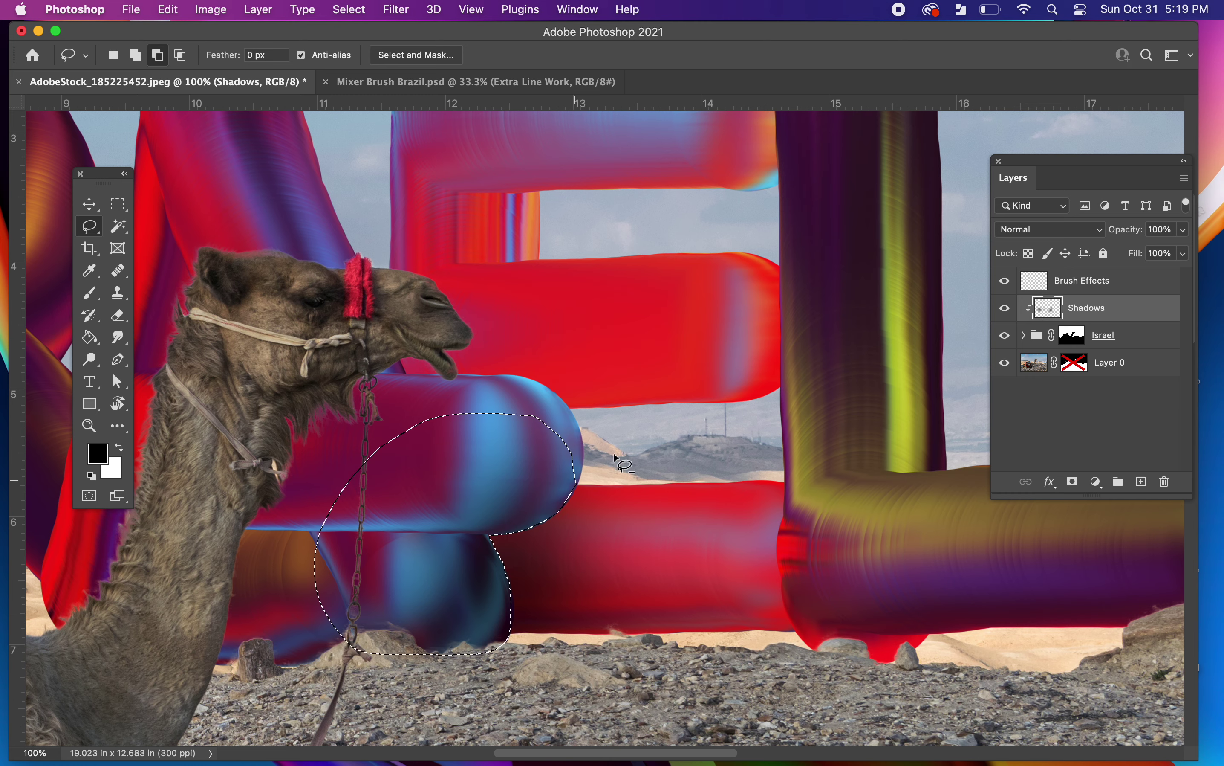
key("super+d")
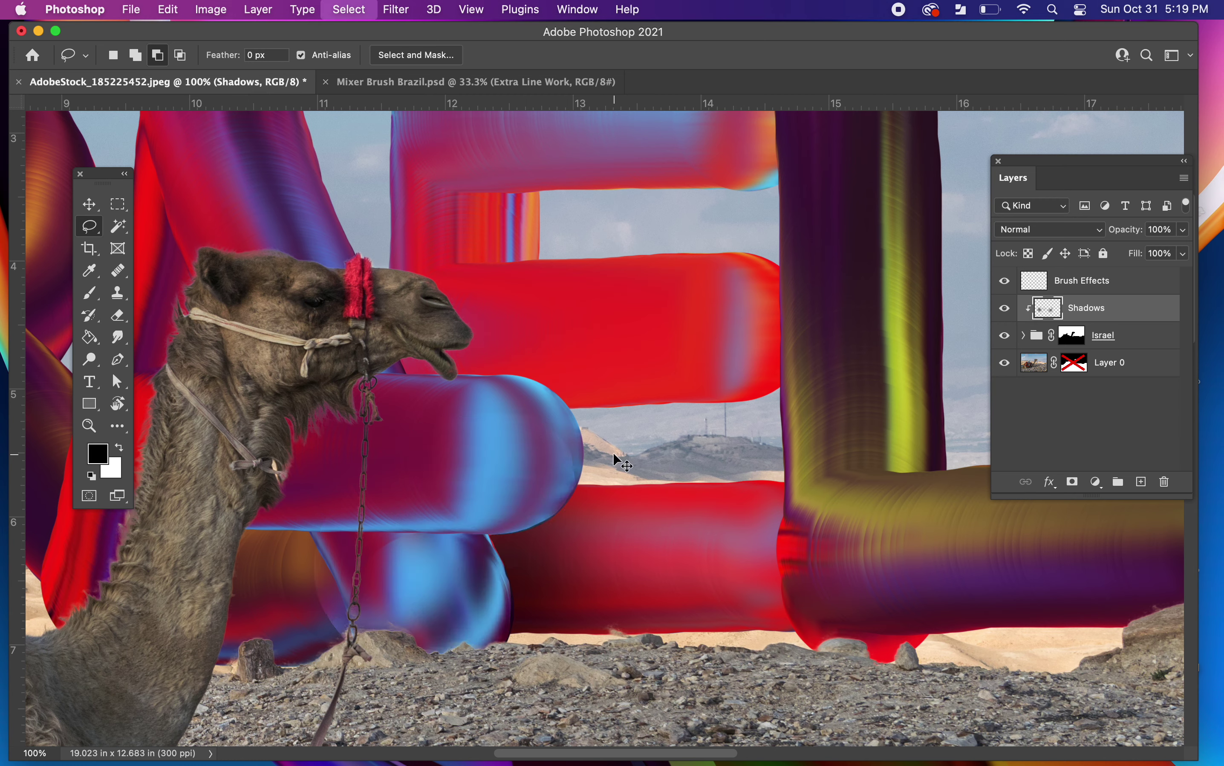
Step: Switch to the Eraser and give it a 90 px Hard Round tip
key("v")
key("e")
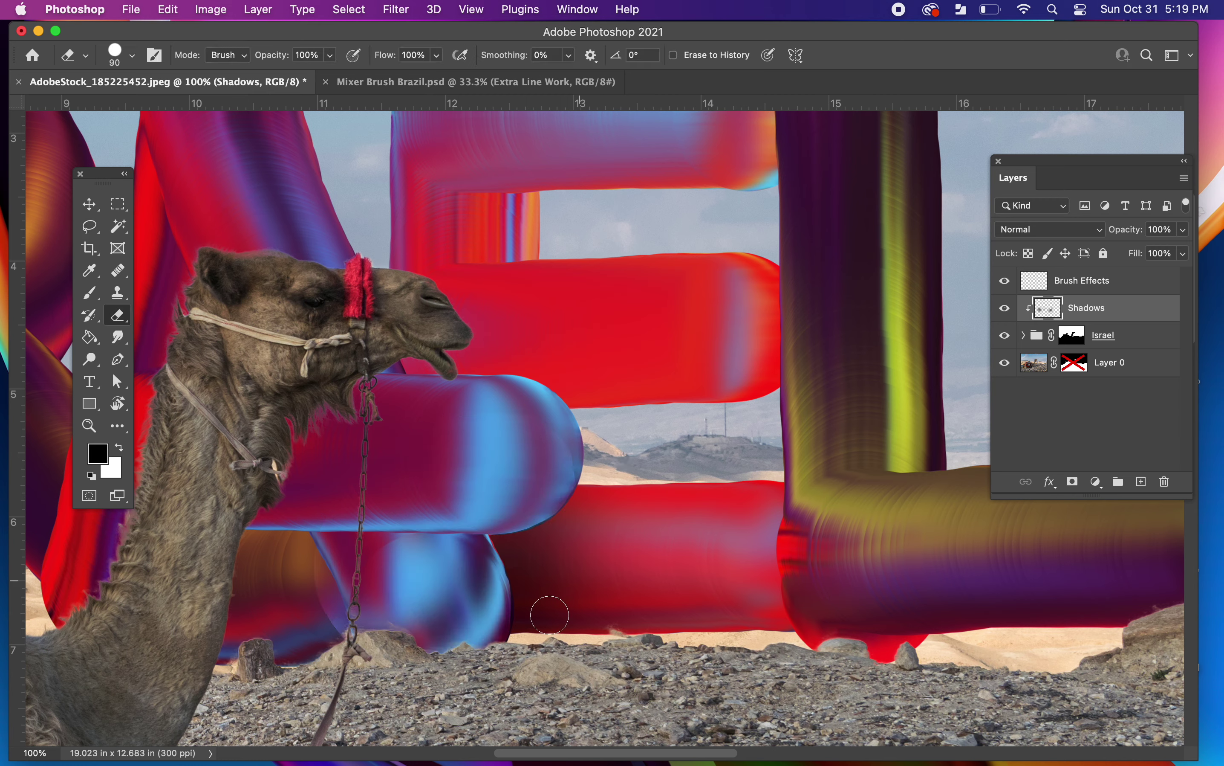
right_click(490, 623)
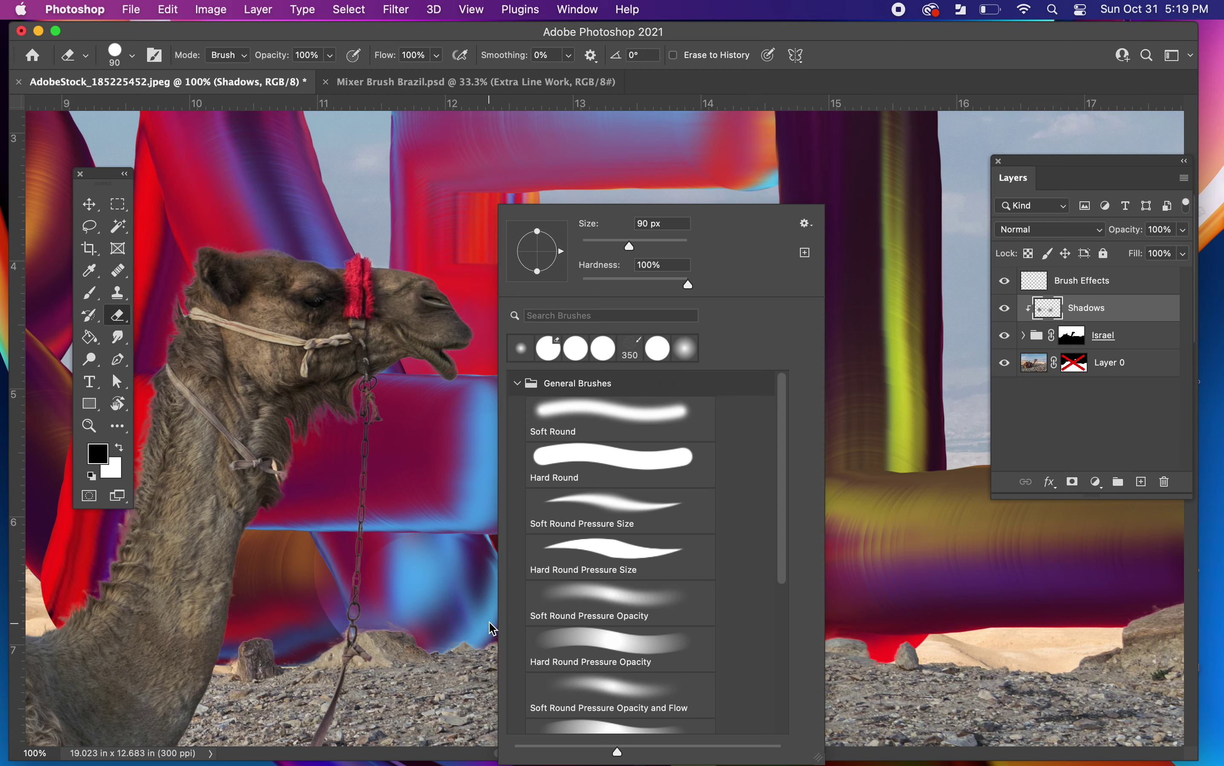
left_click(609, 415)
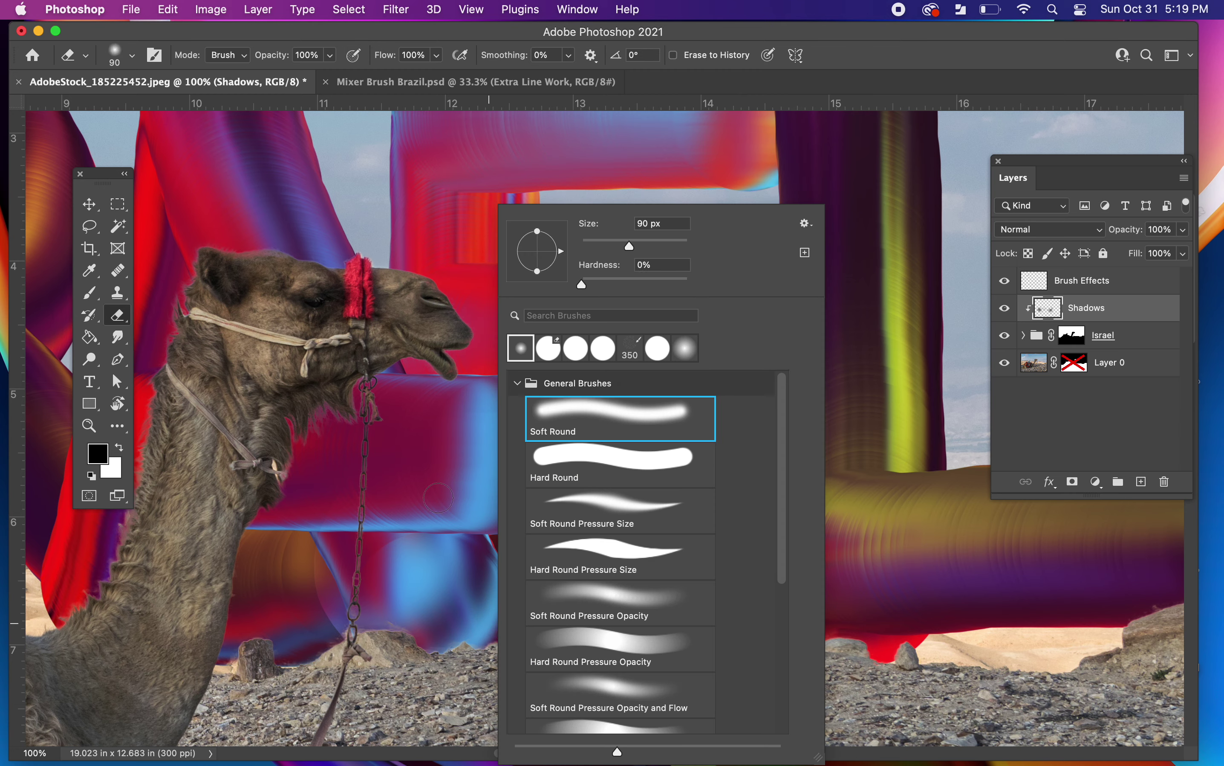
key("Return")
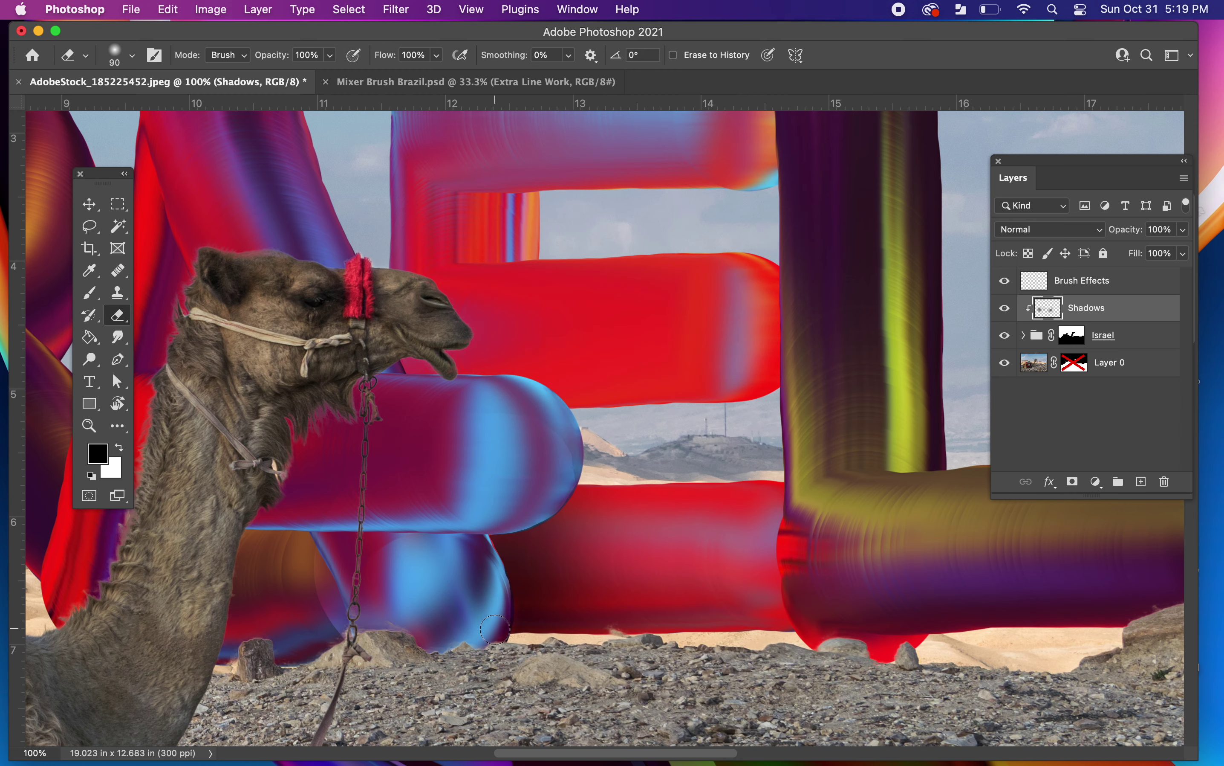
right_click(480, 571)
left_click(575, 471)
key("Return")
key("super+minus")
key("super+minus")
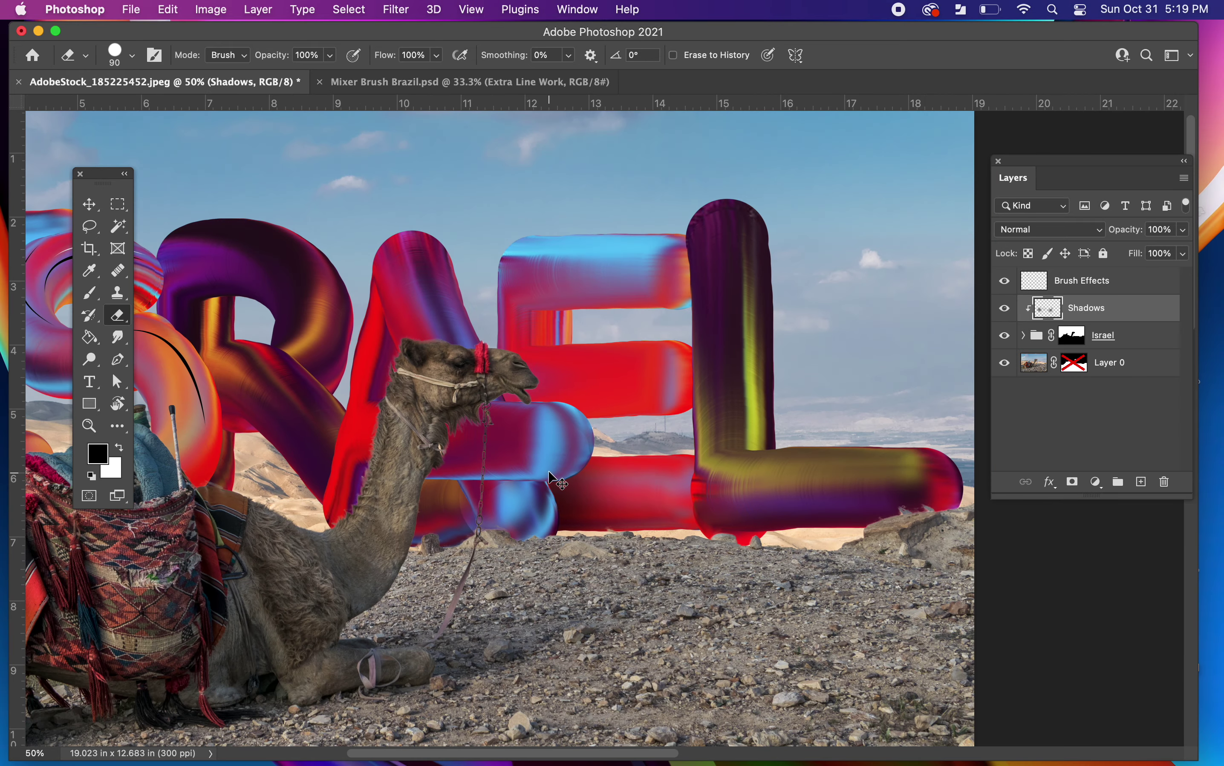
Step: Paint a soft black shadow along the L's lower bar with the 500 px brush at 24% flow
left_click_drag(549, 471, 605, 544)
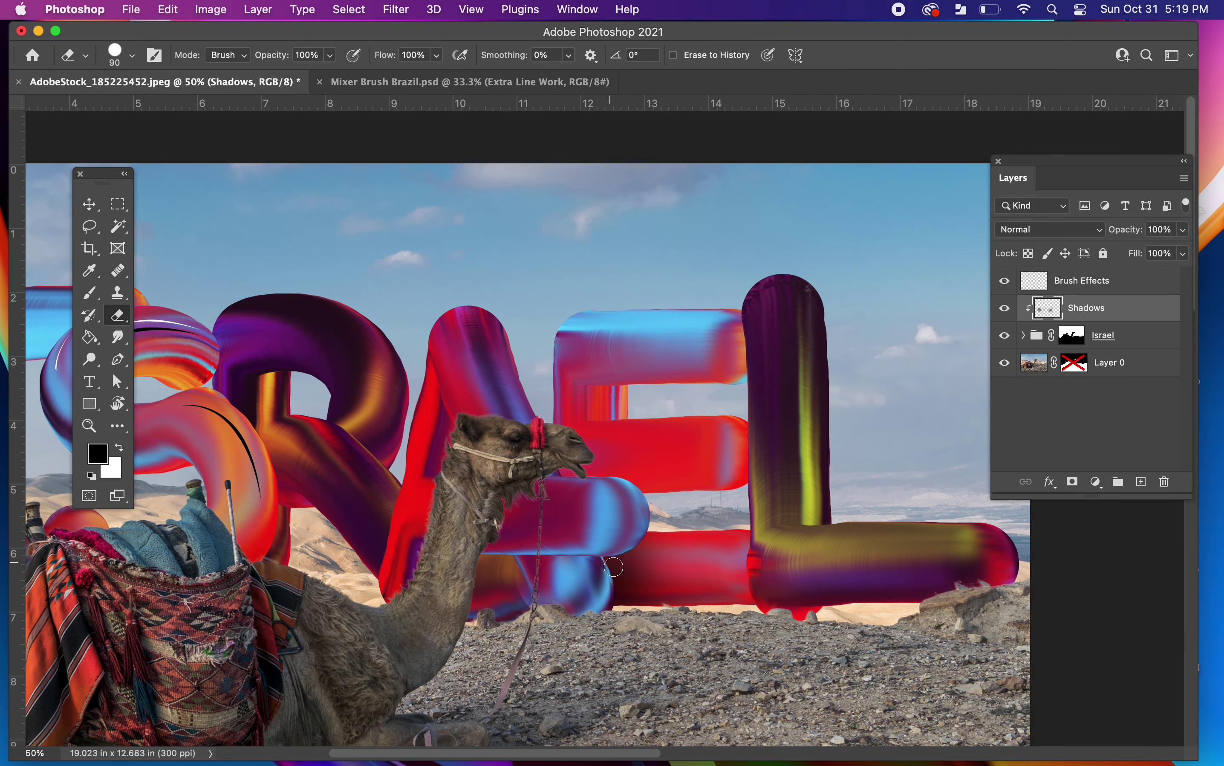
scroll(623, 560, "left", 10)
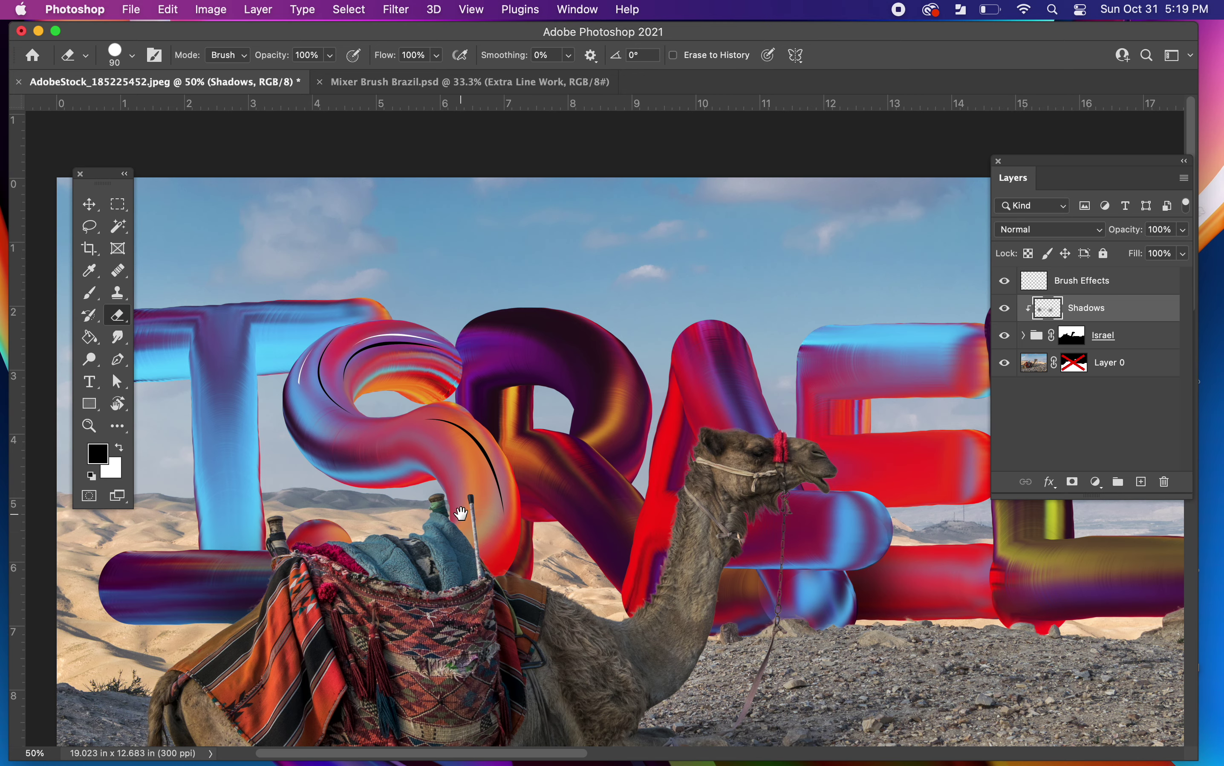
left_click_drag(461, 513, 510, 537)
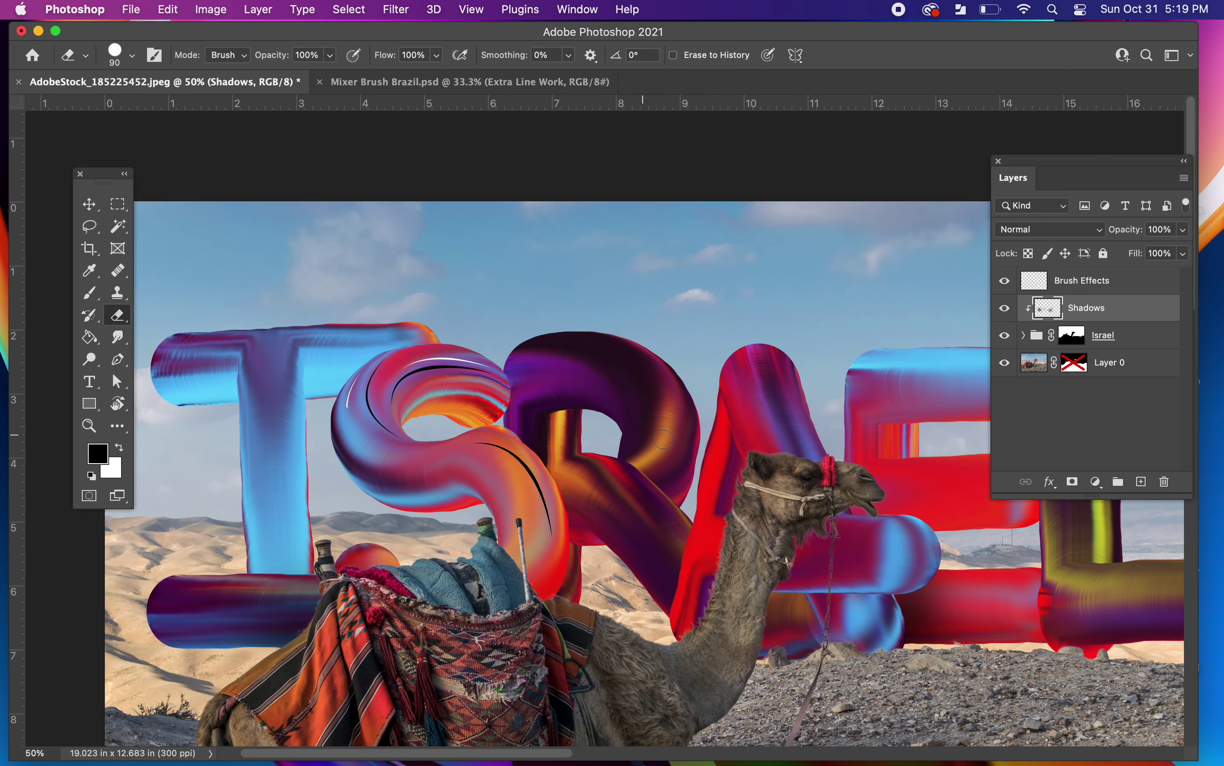
left_click_drag(738, 464, 598, 461)
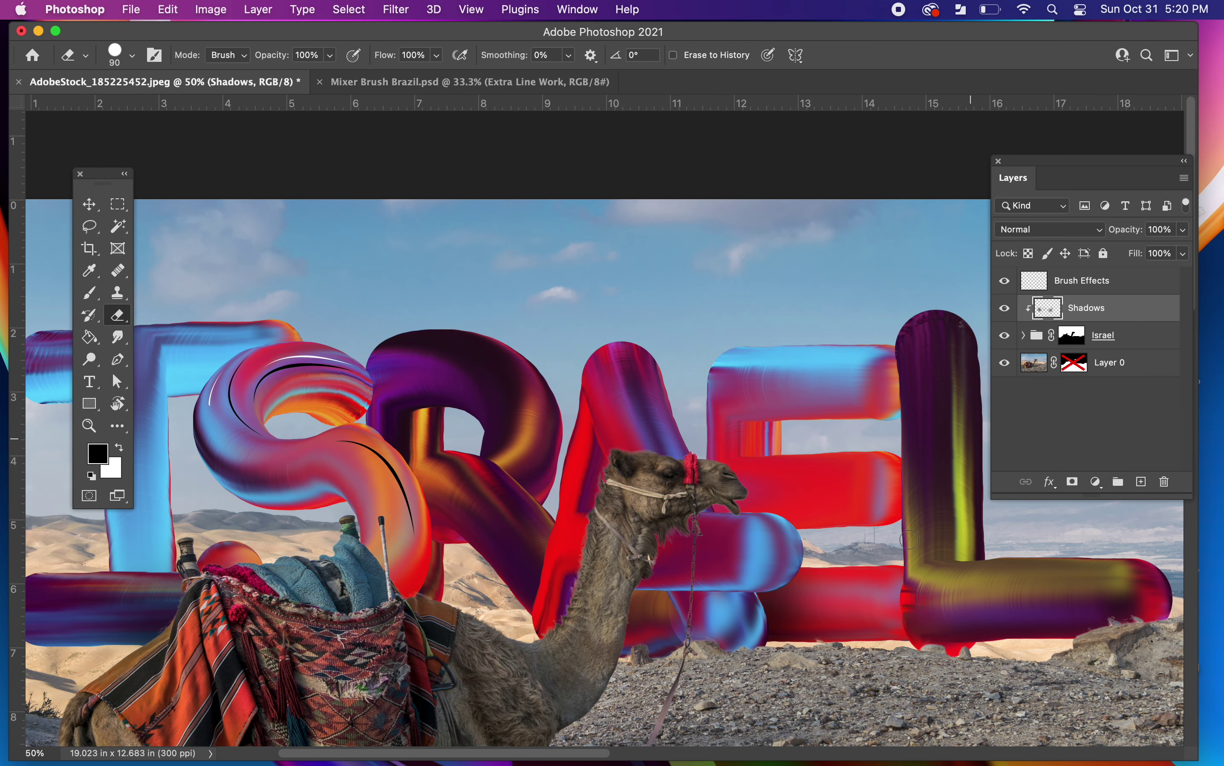
left_click_drag(910, 539, 717, 512)
key("b")
mouse_move(748, 605)
left_mouse_down()
mouse_move(784, 630)
mouse_move(875, 637)
mouse_move(846, 634)
mouse_move(908, 619)
mouse_move(776, 620)
mouse_move(983, 579)
mouse_move(932, 582)
left_mouse_up()
Step: Darken the E's stem and upper-left corner and the A's lower end behind the camel with soft black shadows
mouse_move(531, 456)
left_mouse_down()
mouse_move(643, 455)
mouse_move(550, 434)
mouse_move(554, 466)
mouse_move(543, 338)
left_mouse_up()
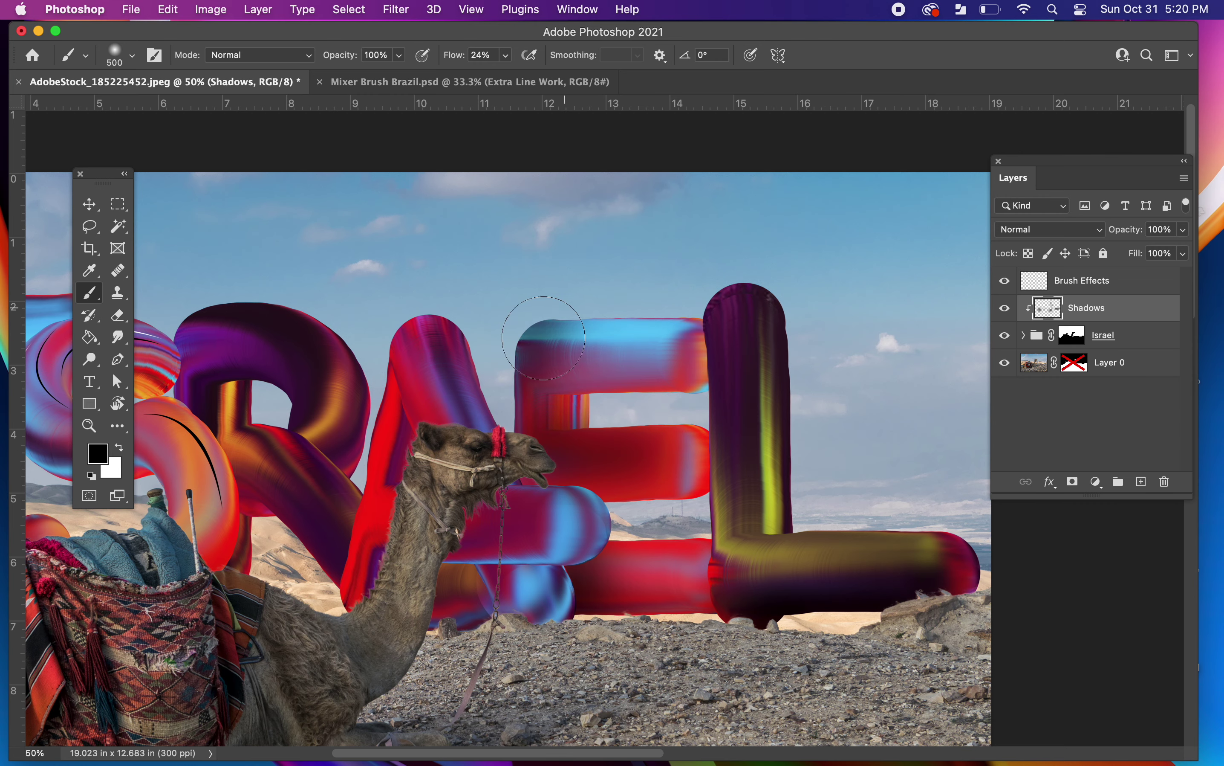
key("v")
left_click_drag(538, 391, 616, 379)
key("b")
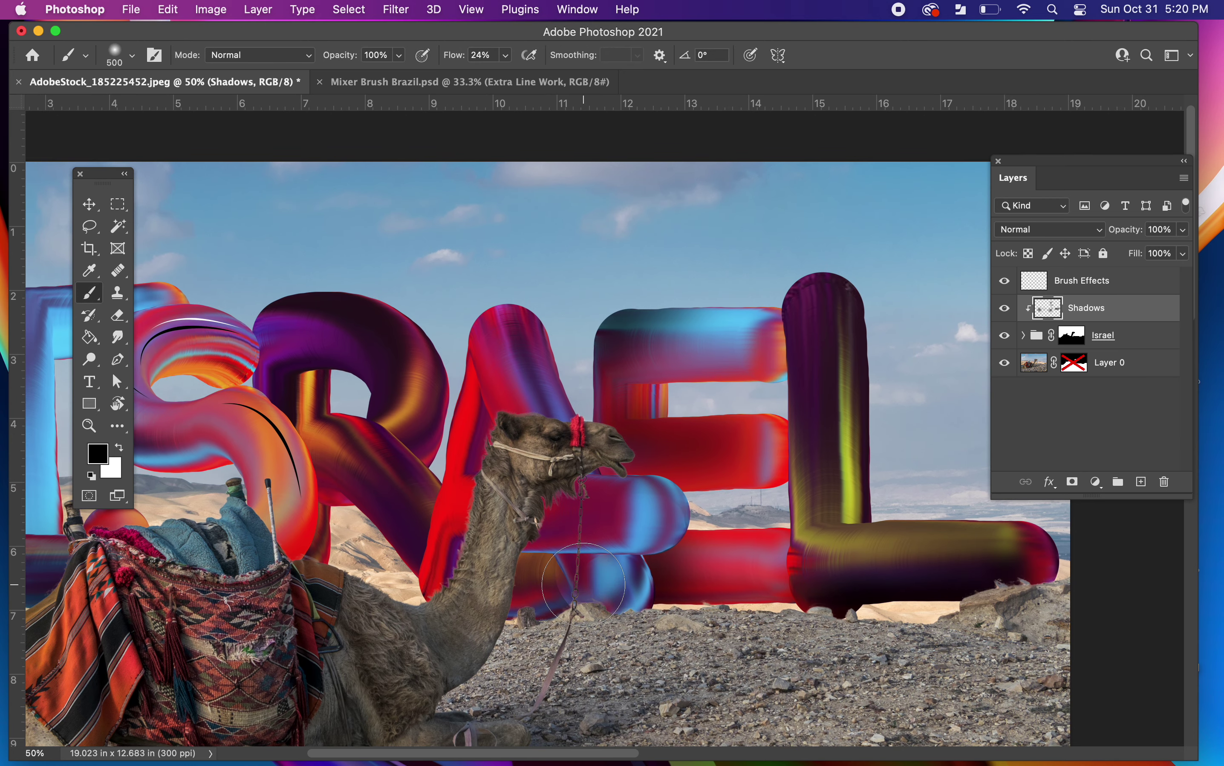
mouse_move(583, 584)
left_mouse_down()
mouse_move(542, 582)
mouse_move(602, 617)
mouse_move(668, 595)
mouse_move(658, 592)
left_mouse_up()
Step: Paint soft shadows where the R meets the S, on the S's lower curve, and along the I's stem
scroll(659, 592, "left", 5)
mouse_move(482, 387)
left_mouse_down()
mouse_move(471, 335)
mouse_move(458, 339)
mouse_move(505, 371)
left_mouse_up()
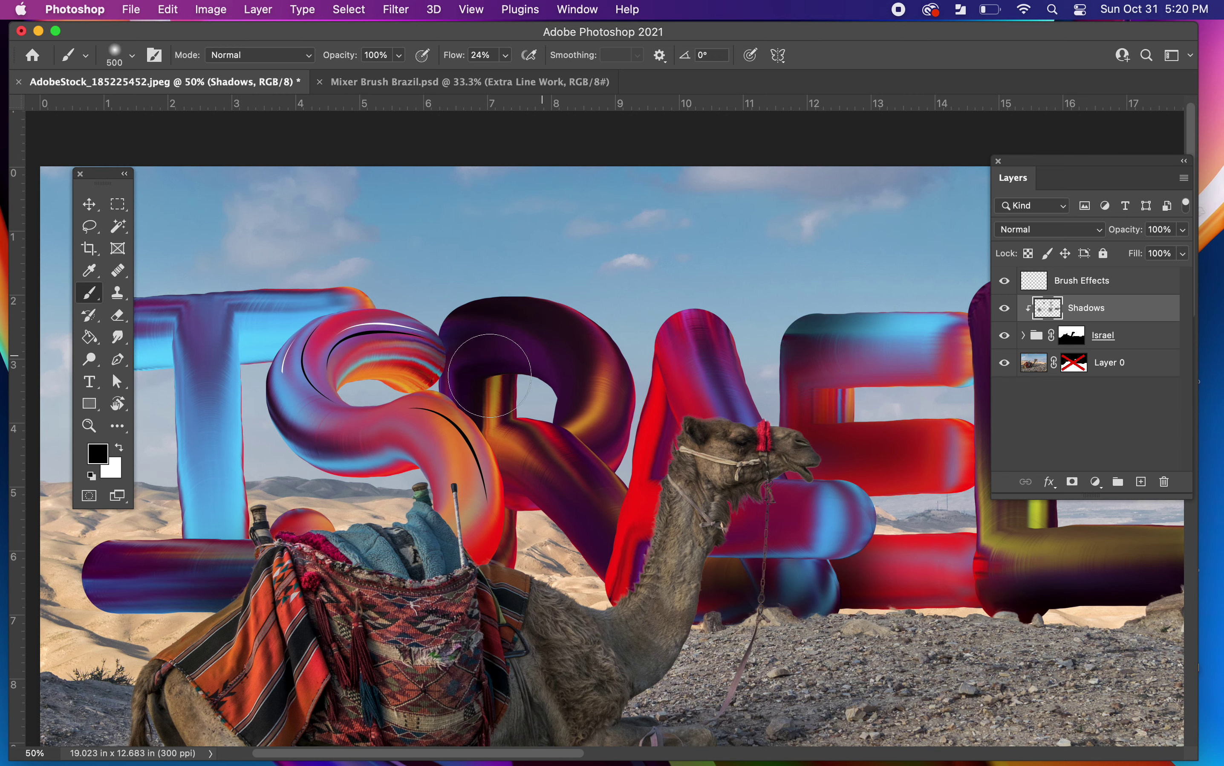
mouse_move(493, 550)
left_mouse_down()
mouse_move(507, 521)
mouse_move(485, 542)
mouse_move(481, 456)
mouse_move(489, 572)
mouse_move(533, 596)
left_mouse_up()
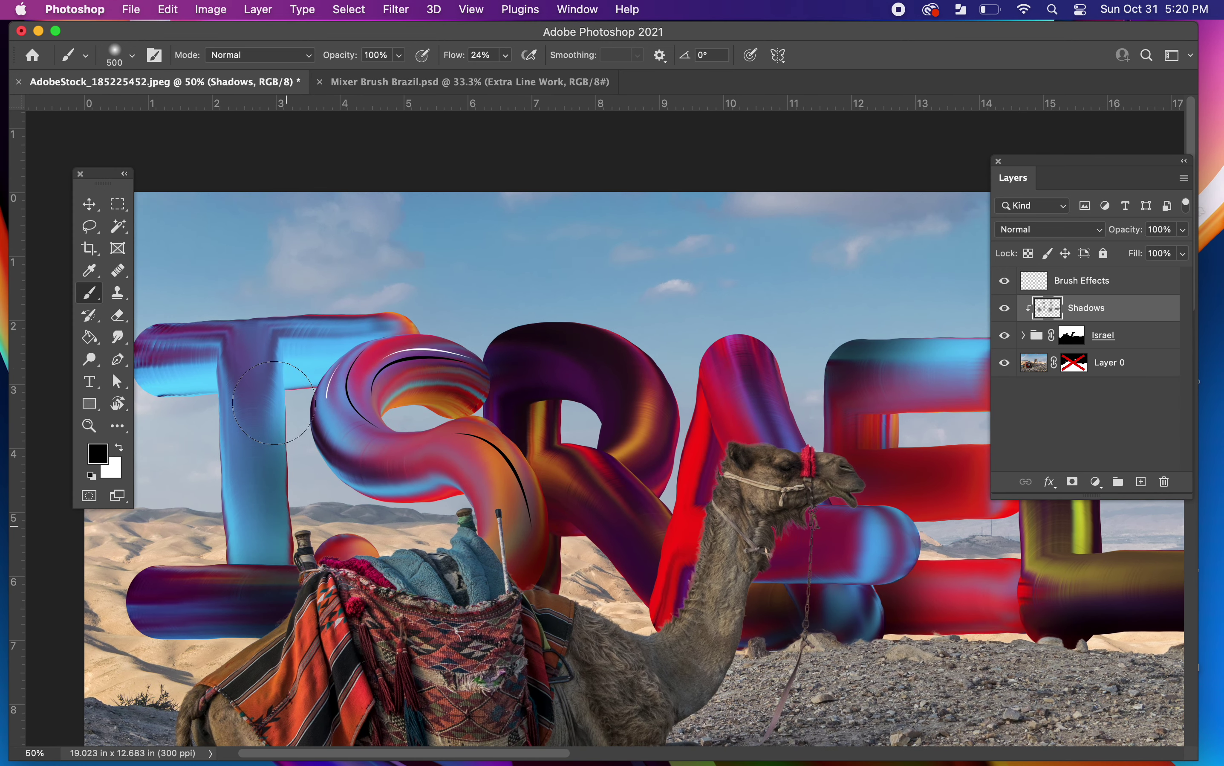
left_click_drag(284, 380, 286, 511)
left_click_drag(299, 385, 304, 373)
Step: Lower the Shadows layer's opacity to 87%
left_click(1184, 231)
left_click(1162, 254)
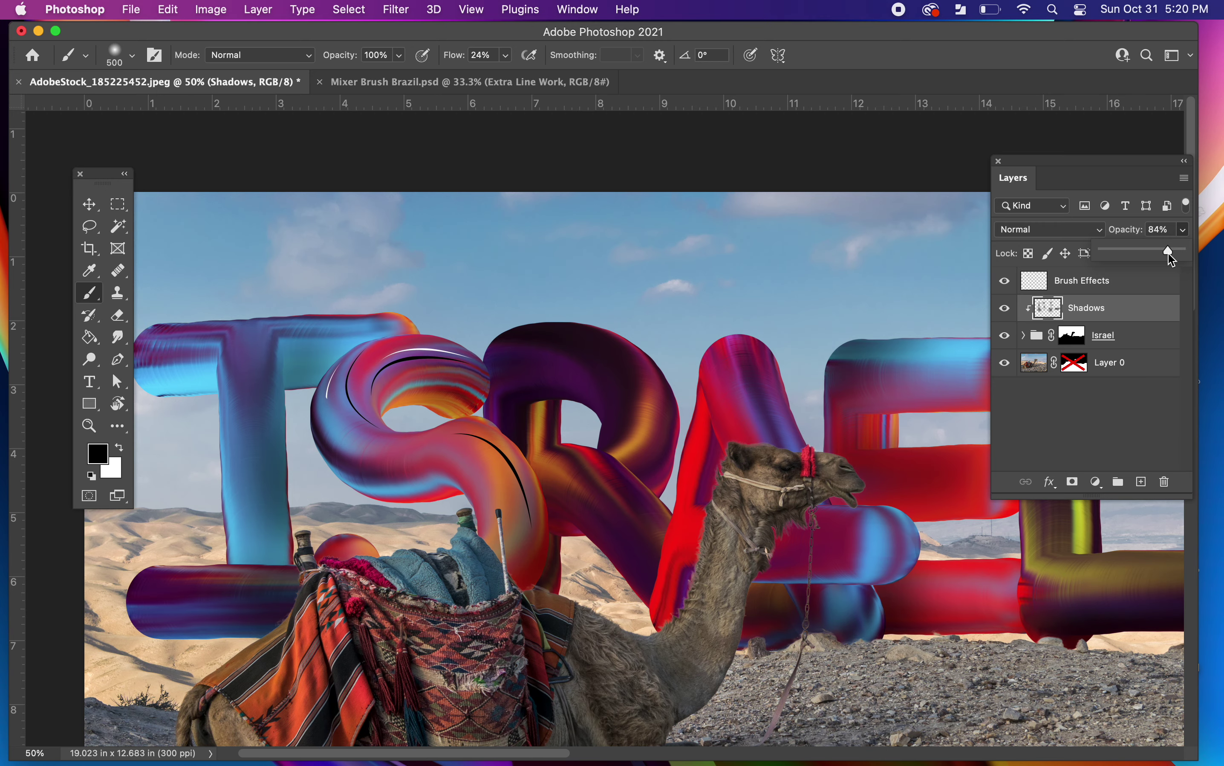
key("v")
scroll(658, 307, "right", 2)
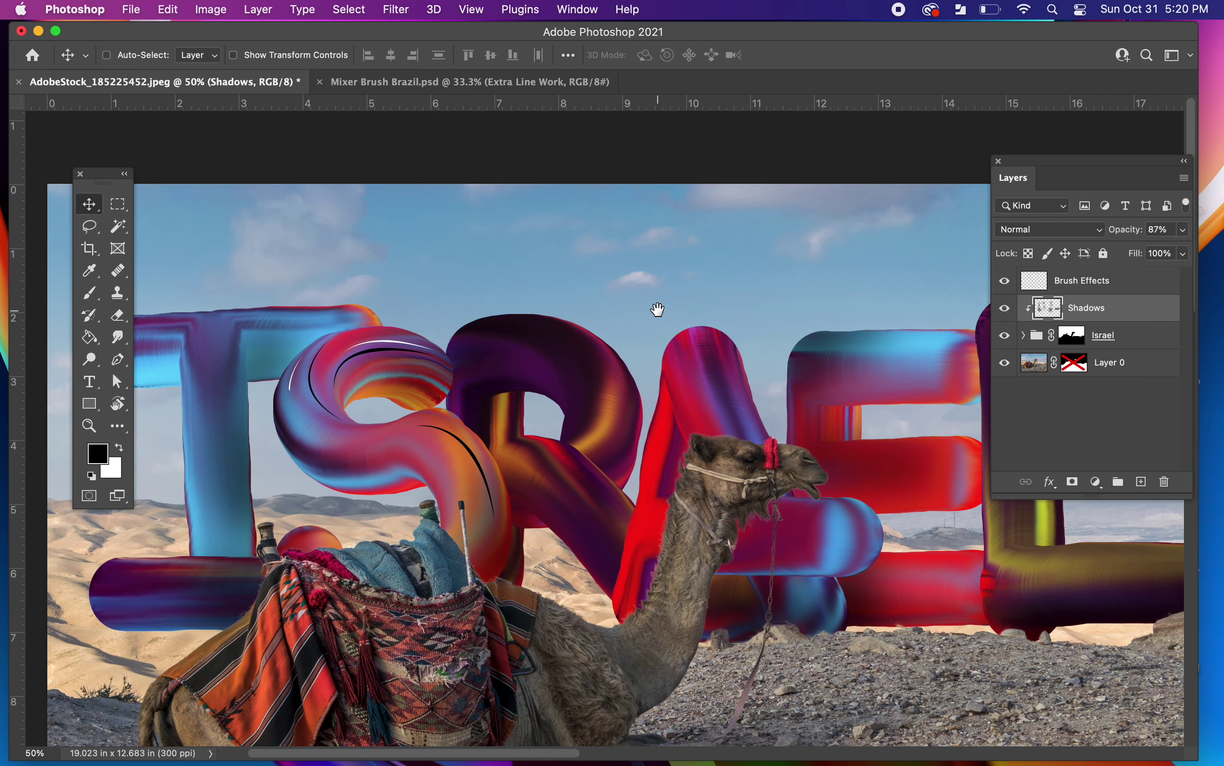
key("super+minus")
scroll(648, 304, "right", 2)
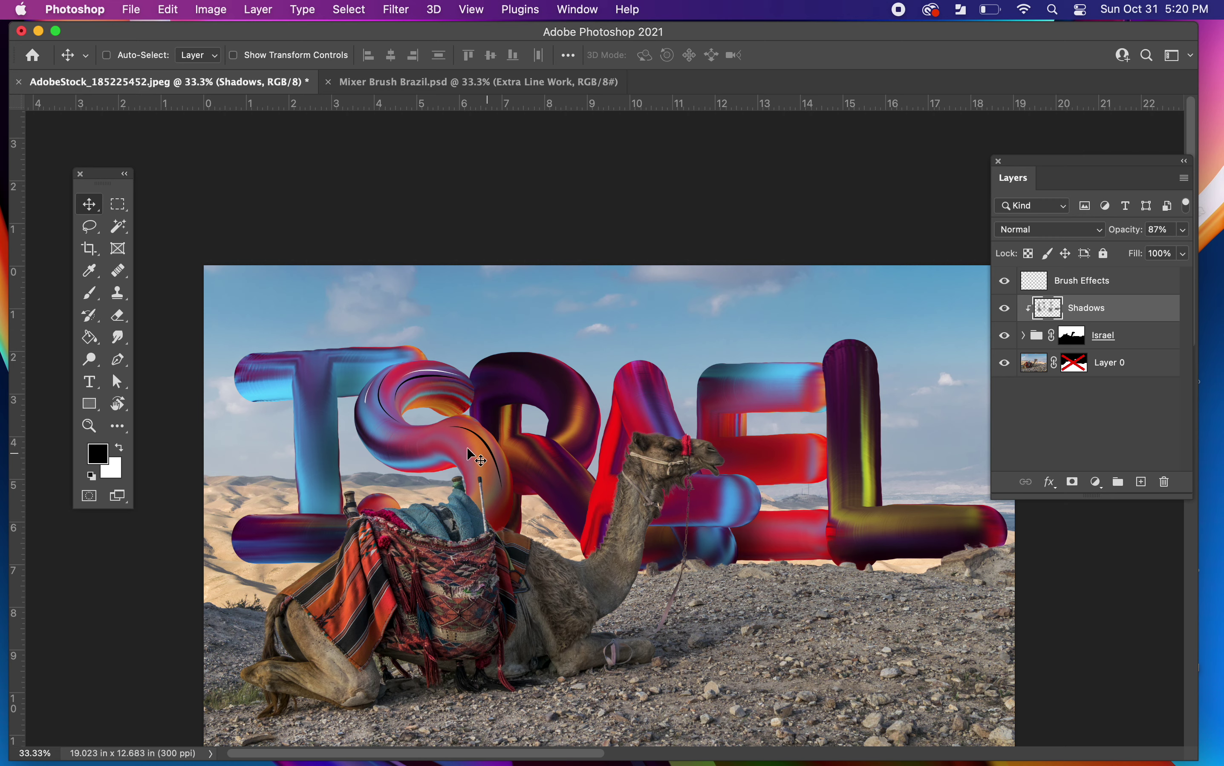
Step: Add a Gradient Map adjustment above the Shadows layer and clip it to the Israel group
left_click(1097, 287)
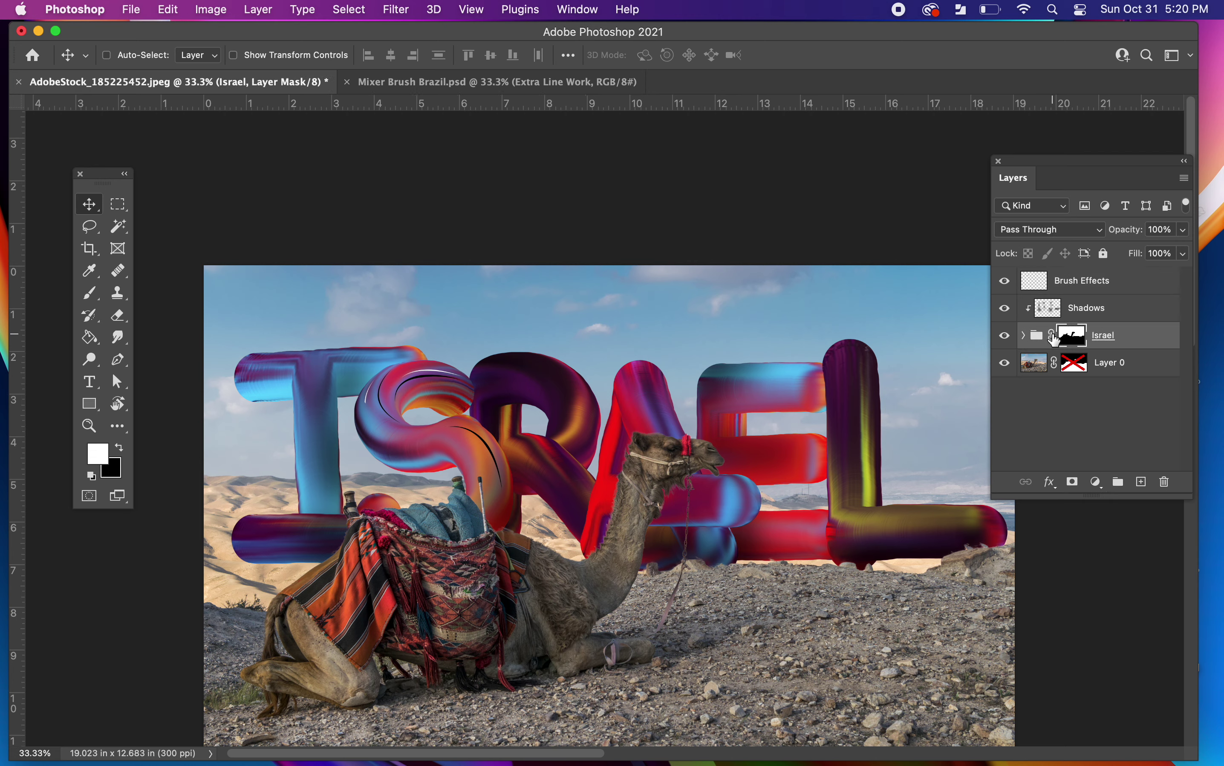
left_click(1052, 314)
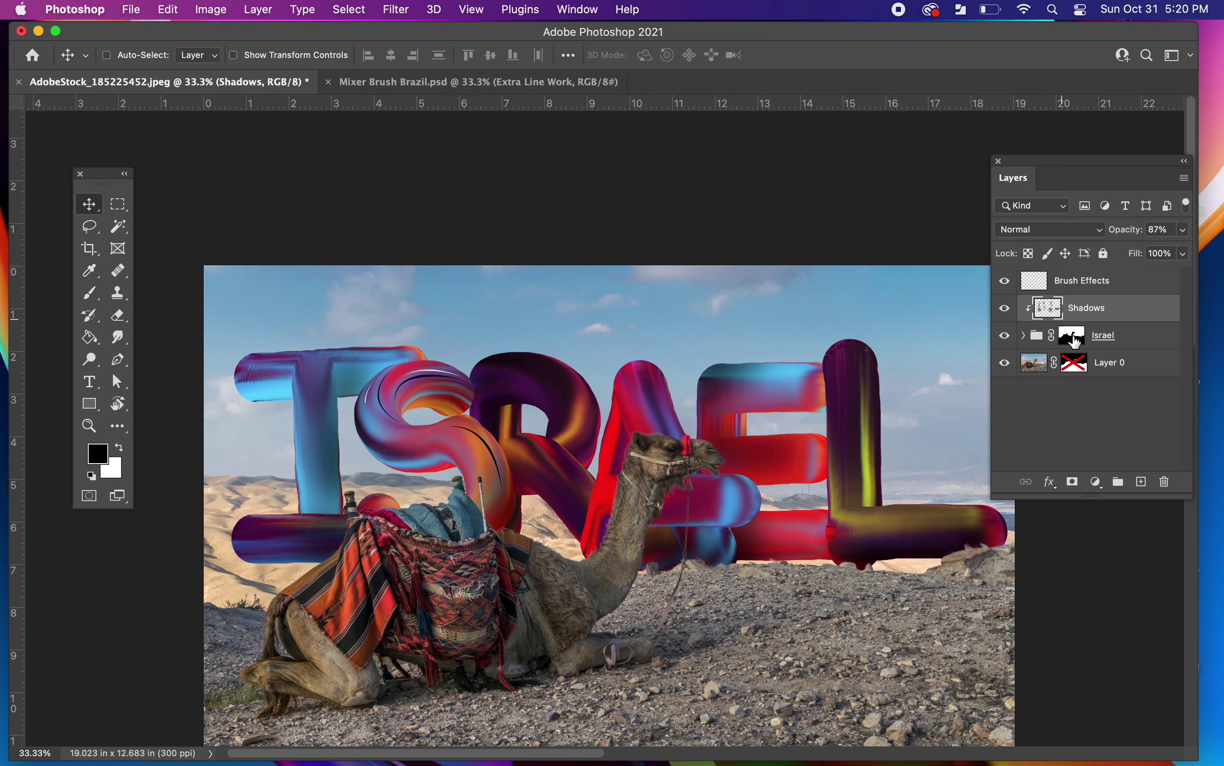
left_click(1095, 481)
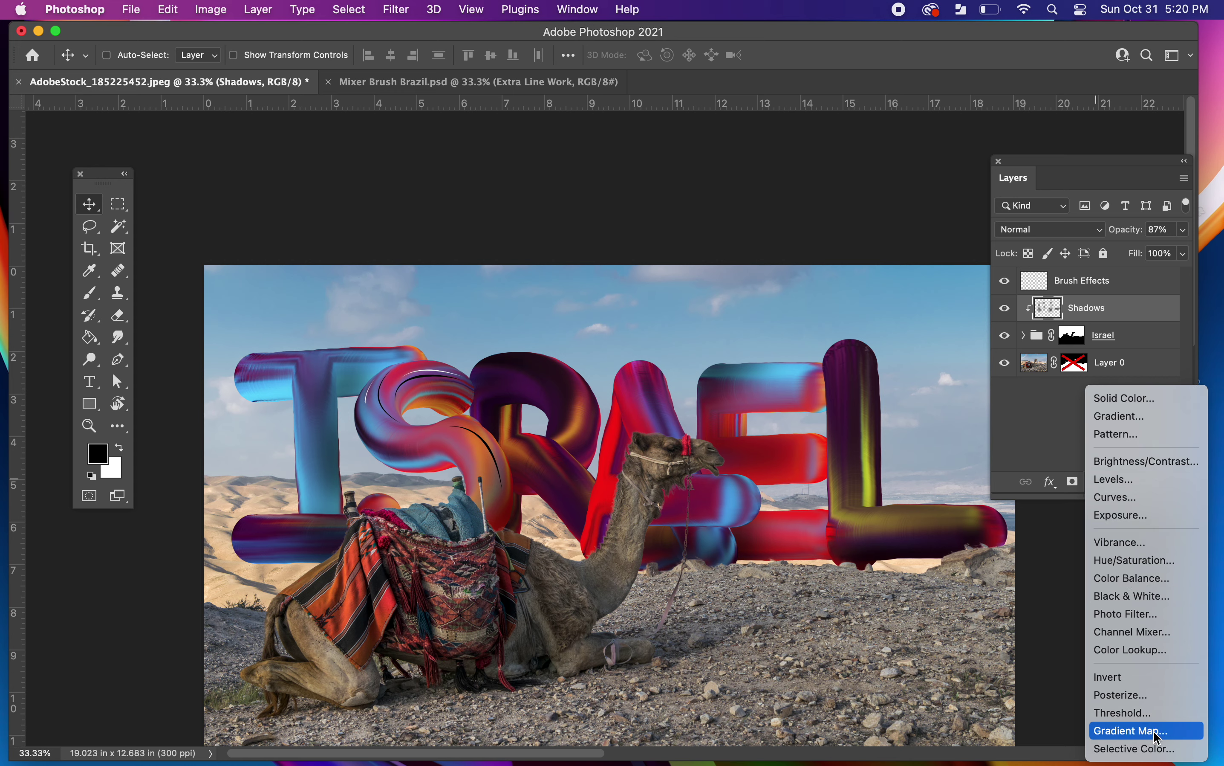
left_click(1157, 737)
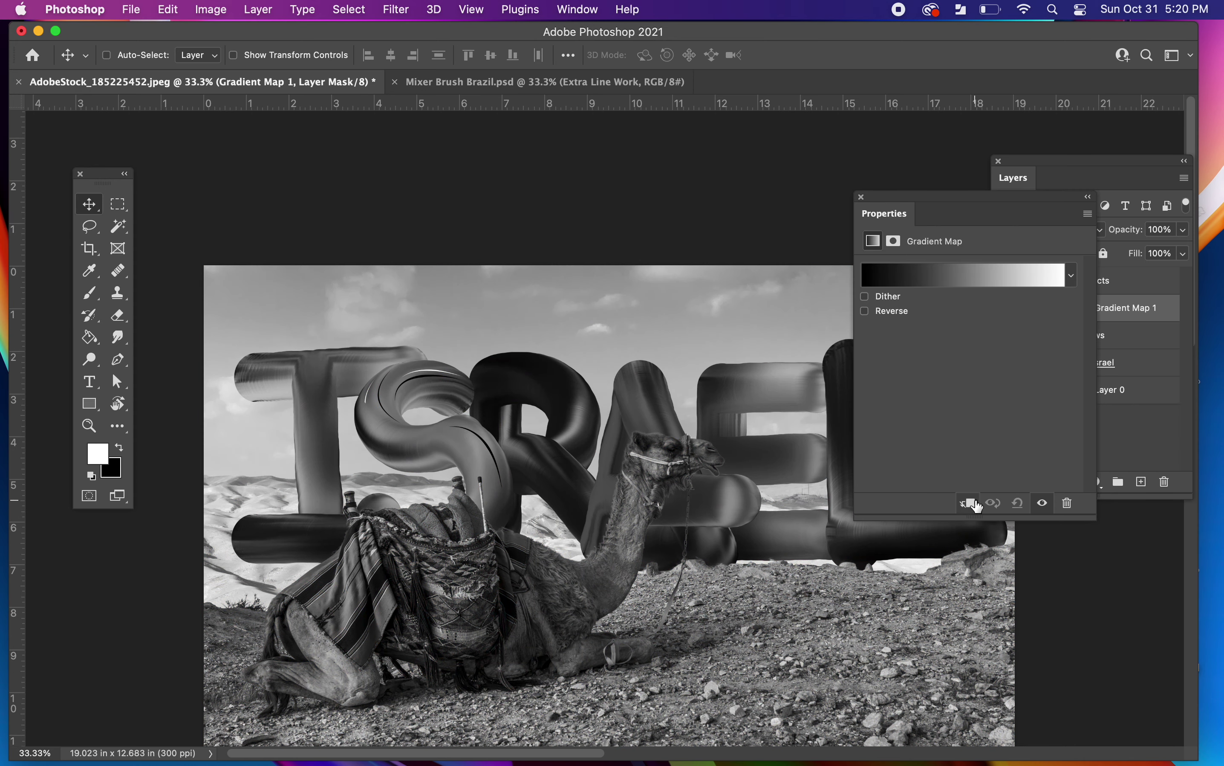
left_click(971, 504)
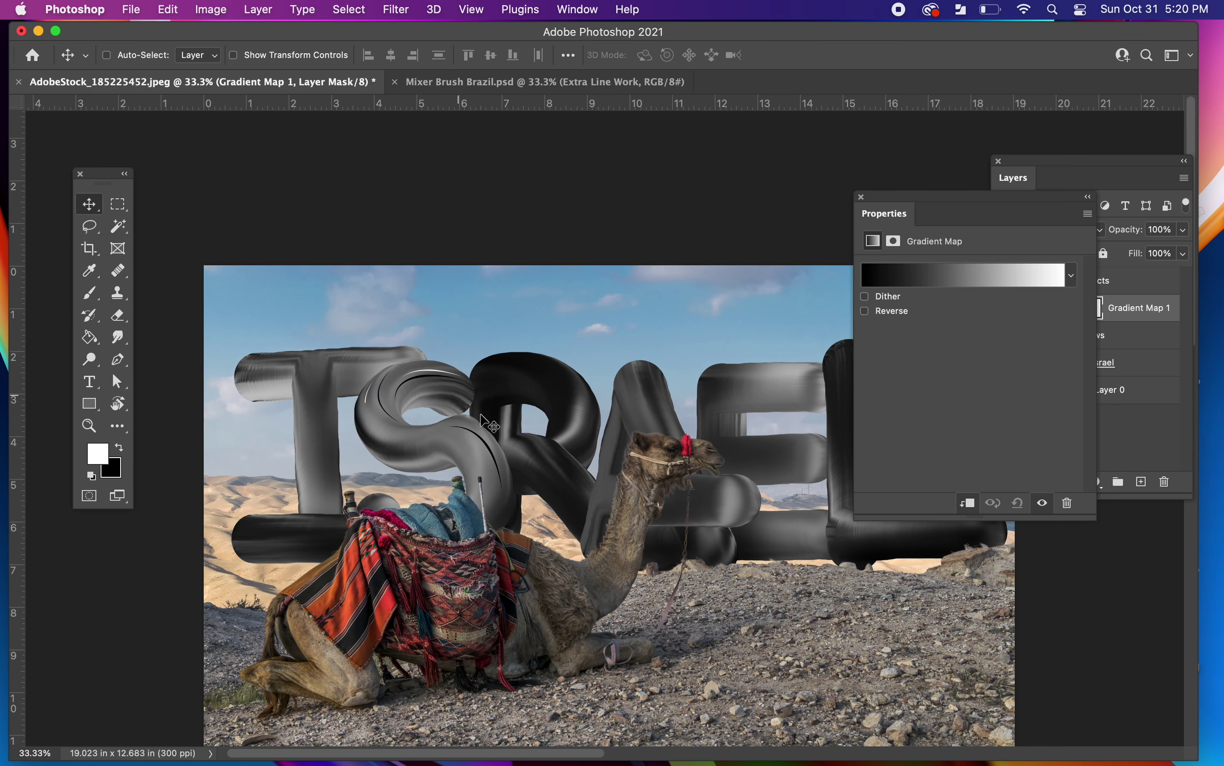
left_click_drag(944, 201, 740, 117)
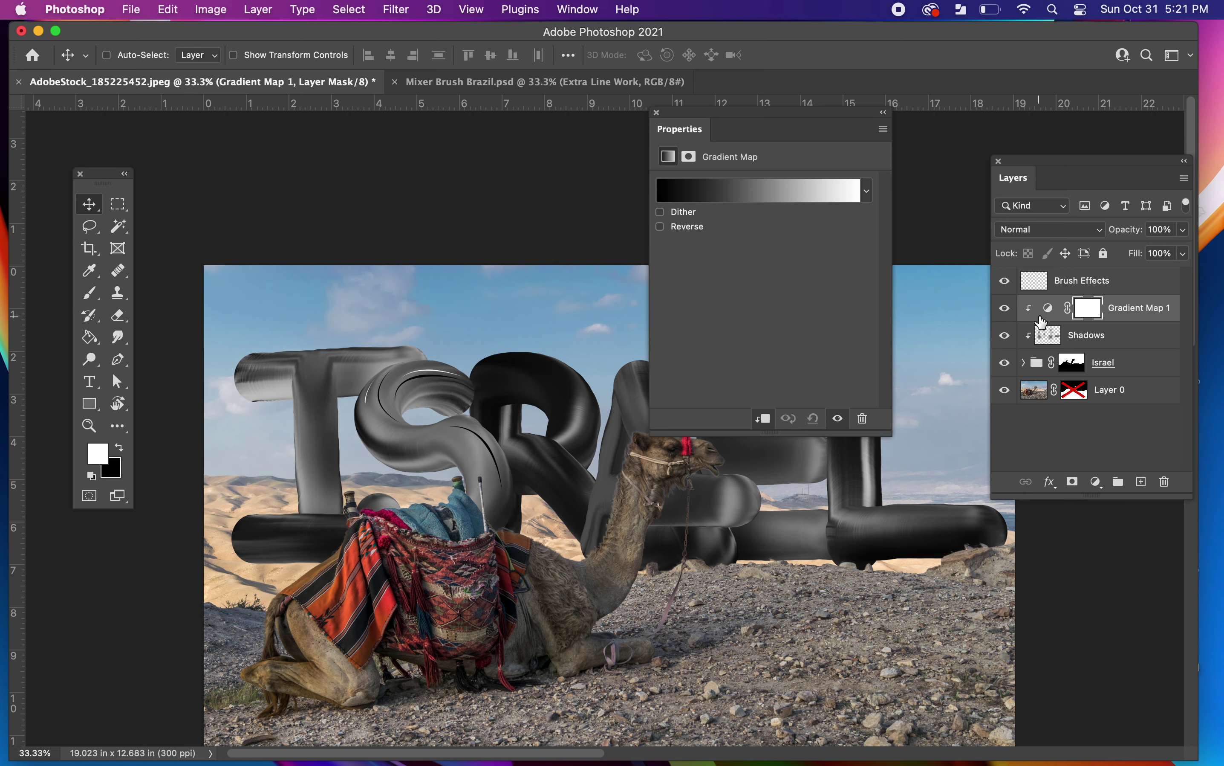
left_click(657, 112)
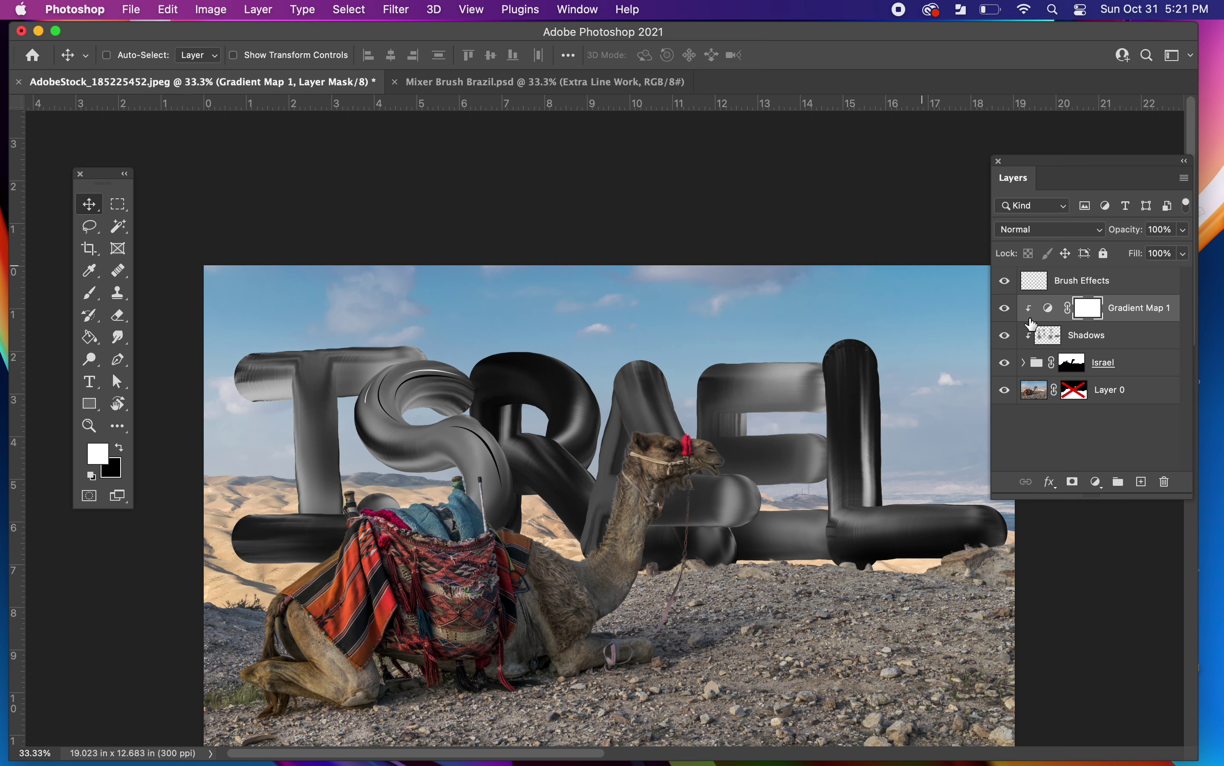
Step: Move the Gradient Map above Brush Effects and clip both layers to the Israel group
left_click_drag(1049, 313, 1051, 281)
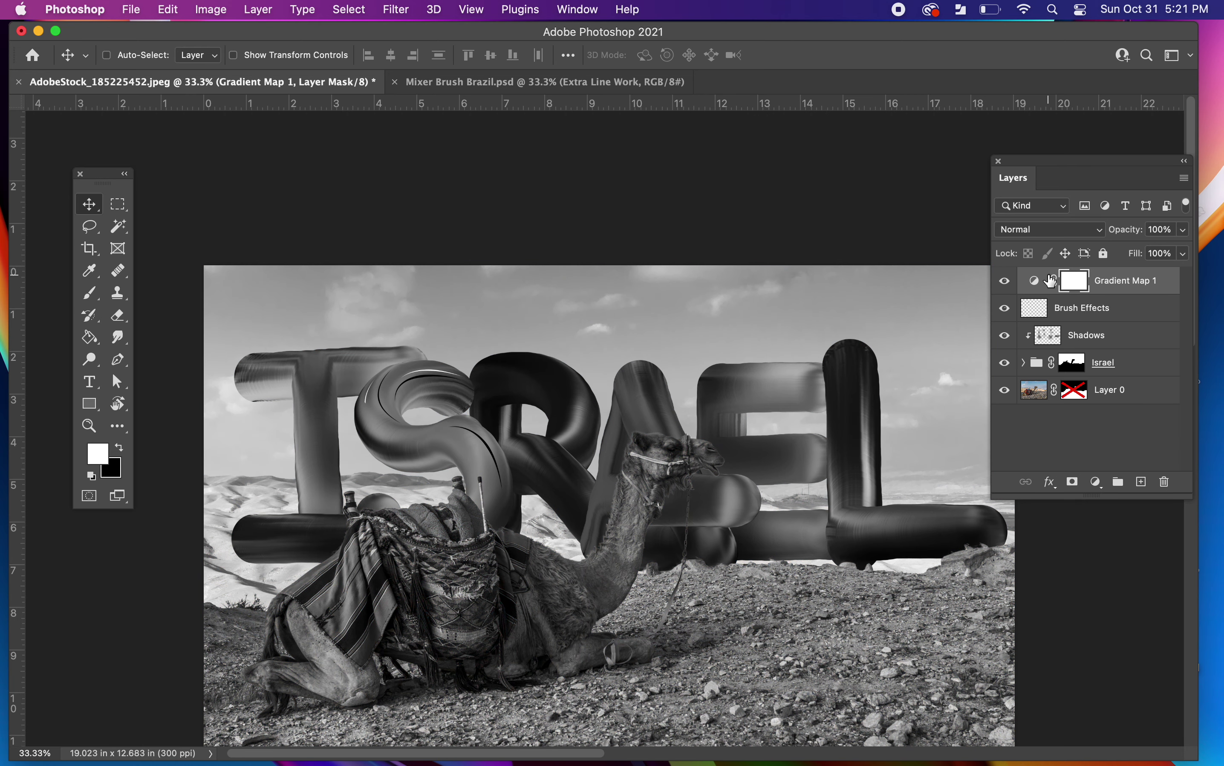
left_click(1035, 298, "alt")
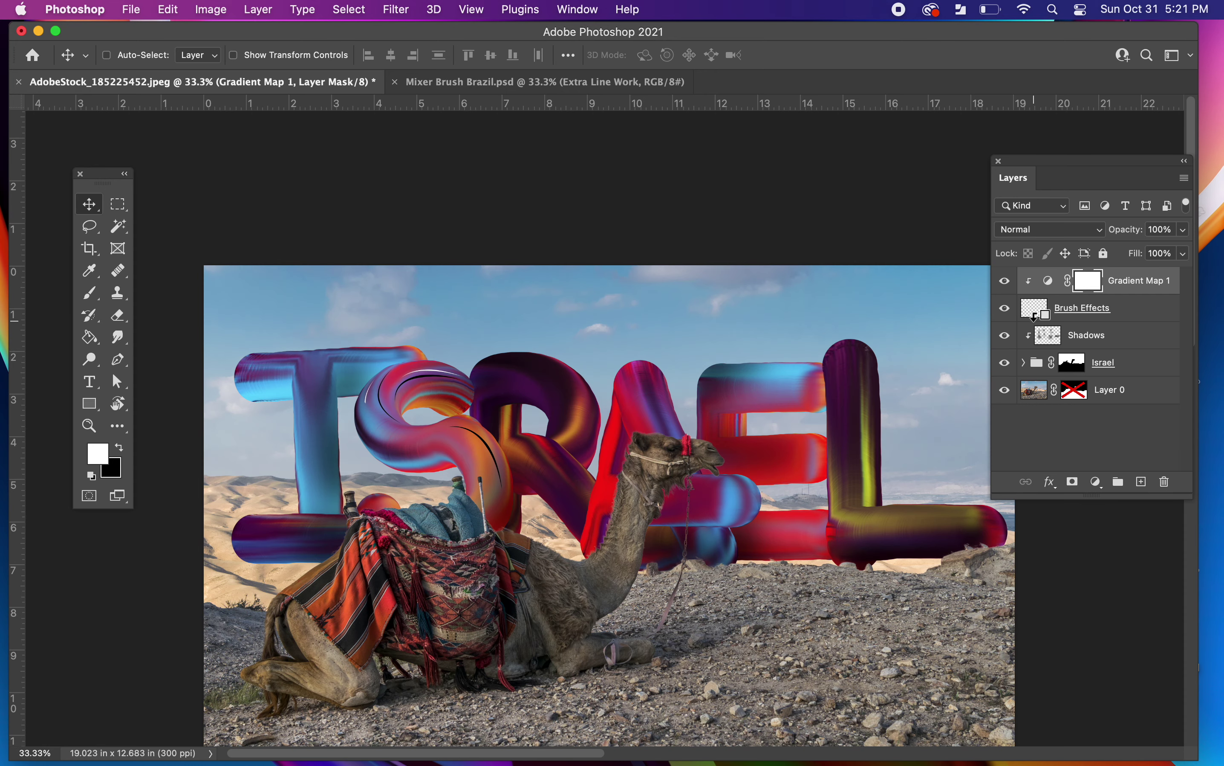
left_click(1035, 316, "alt")
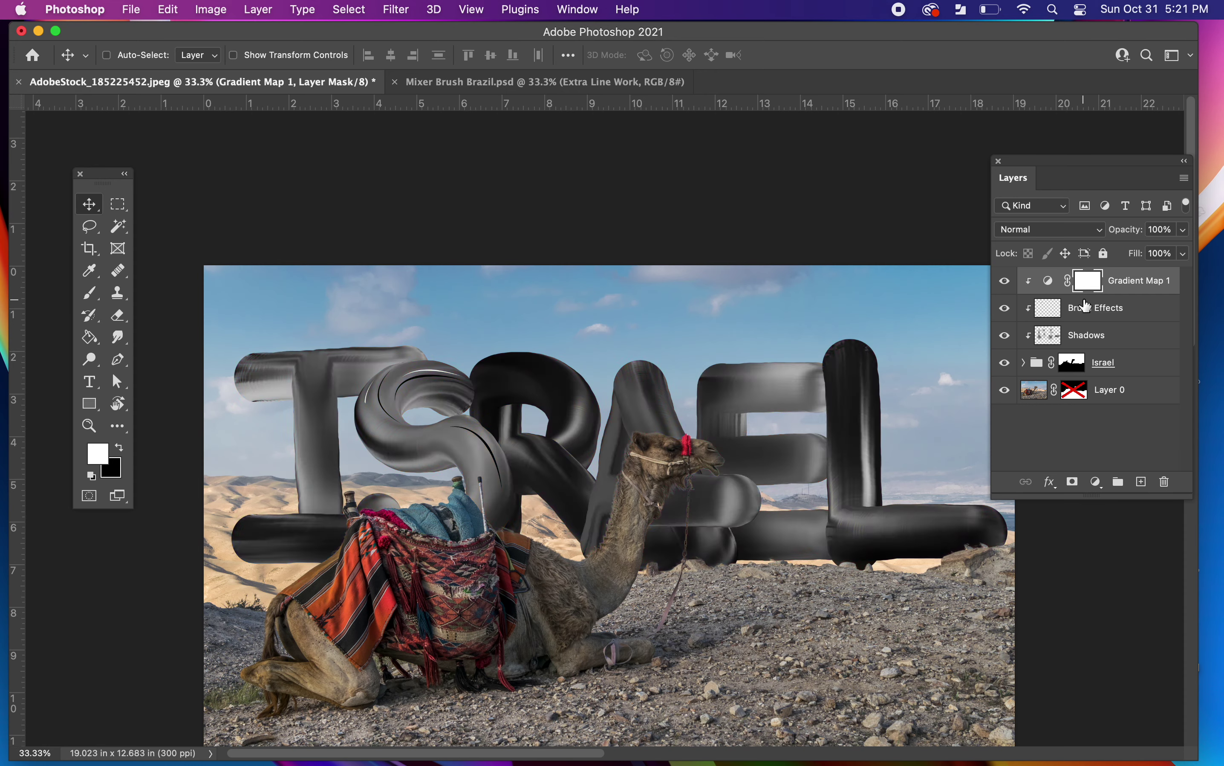
Step: Open the Gradient Map's gradient for editing and expand the Heat Maps presets in the THERMAL folder
left_click(1049, 281)
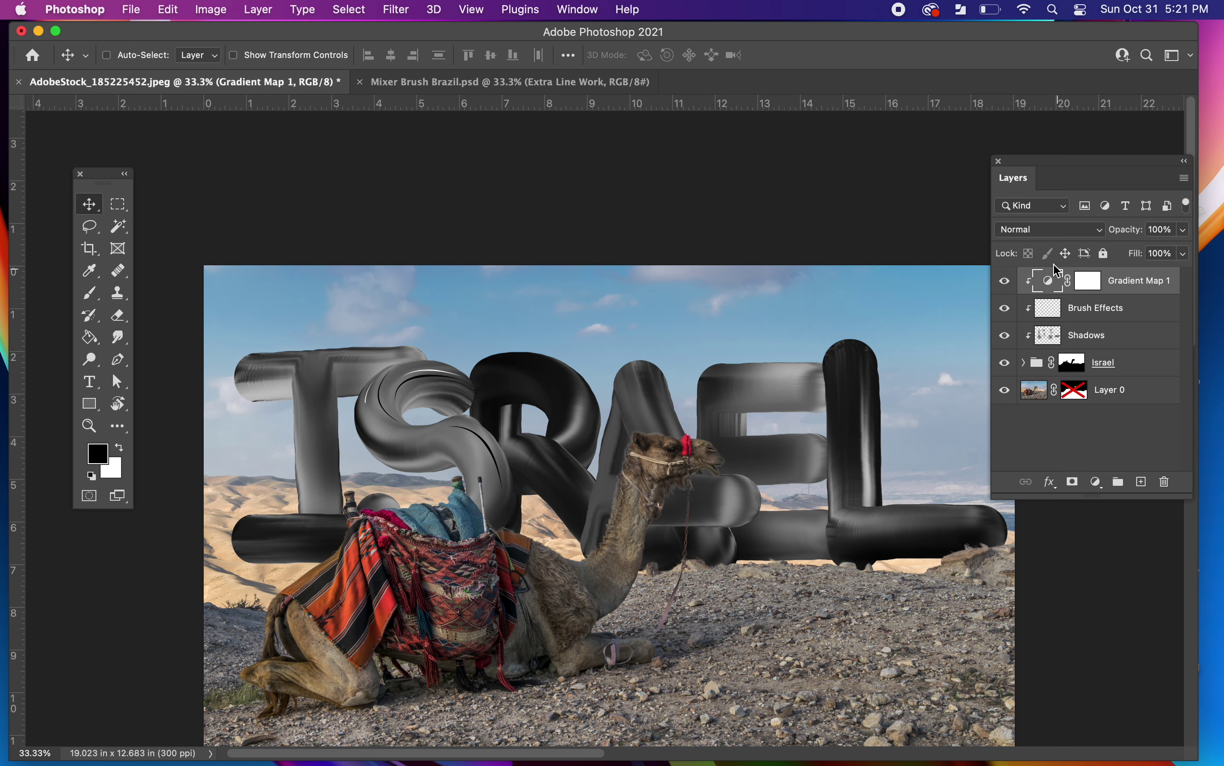
double_click(1049, 281)
left_click(740, 195)
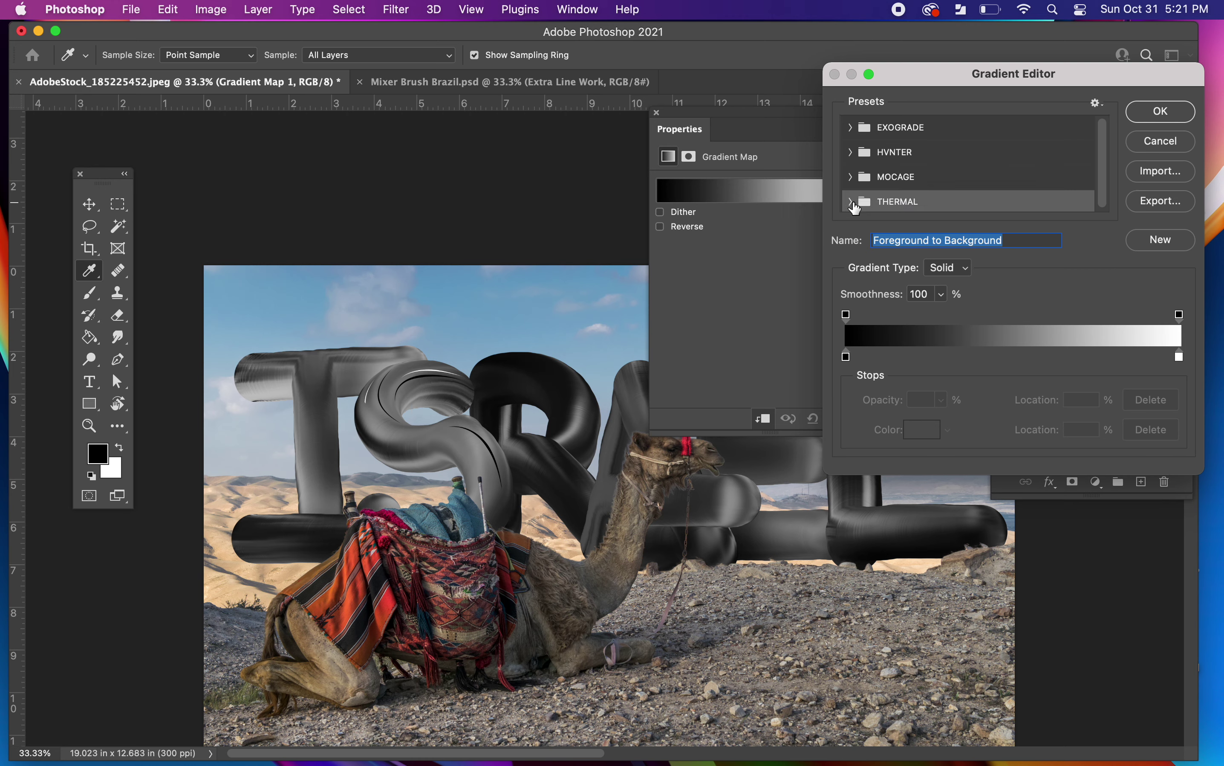
left_click(850, 202)
scroll(891, 164, "down", 3)
left_click(882, 178)
scroll(882, 179, "down", 2)
Step: Compare several Heat Maps presets on the lettering, including 3, 6 and 13, and apply Heat Map 12
left_click(943, 176)
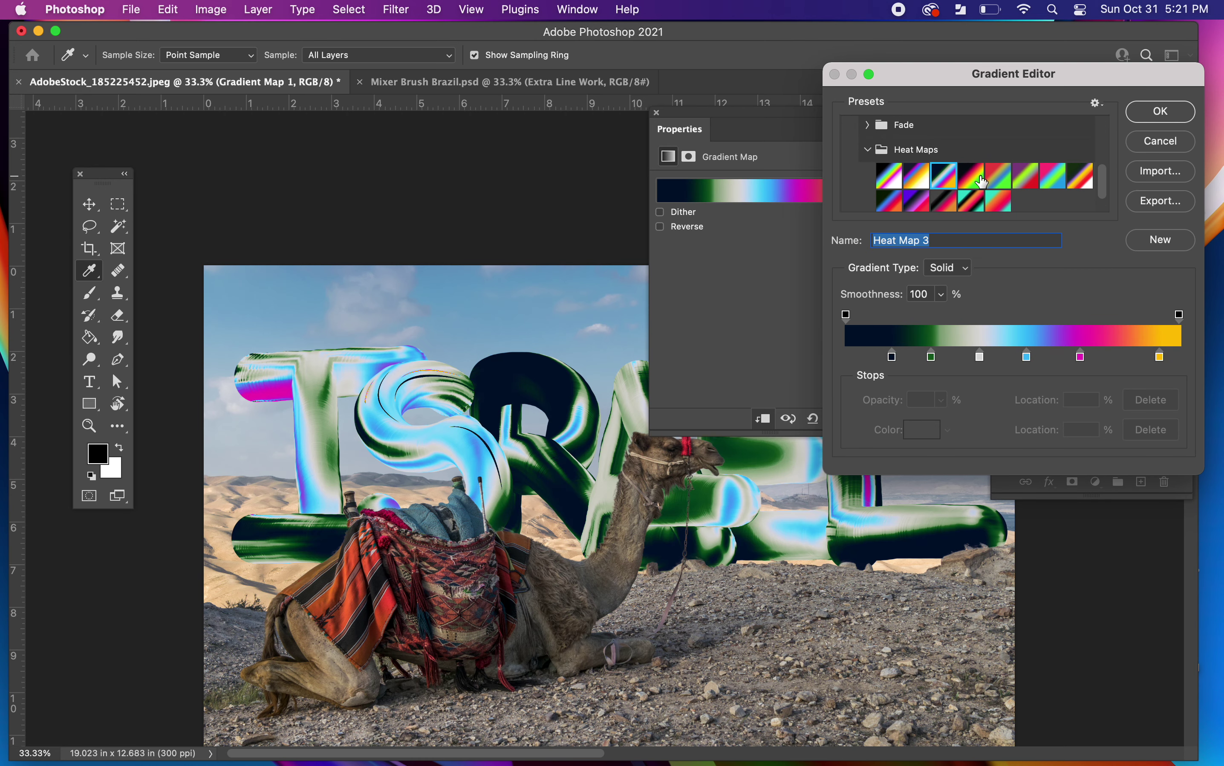
left_click(974, 178)
scroll(1007, 183, "down", 1)
left_click(1031, 167)
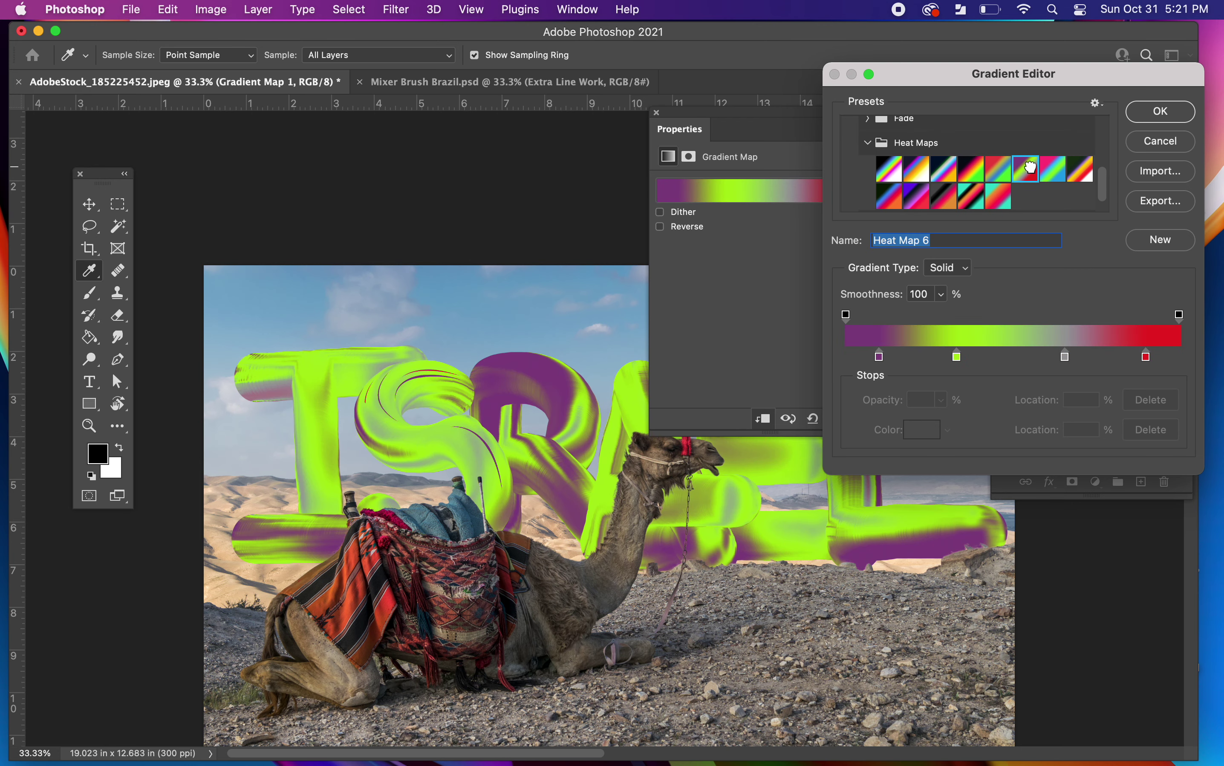
left_click(999, 195)
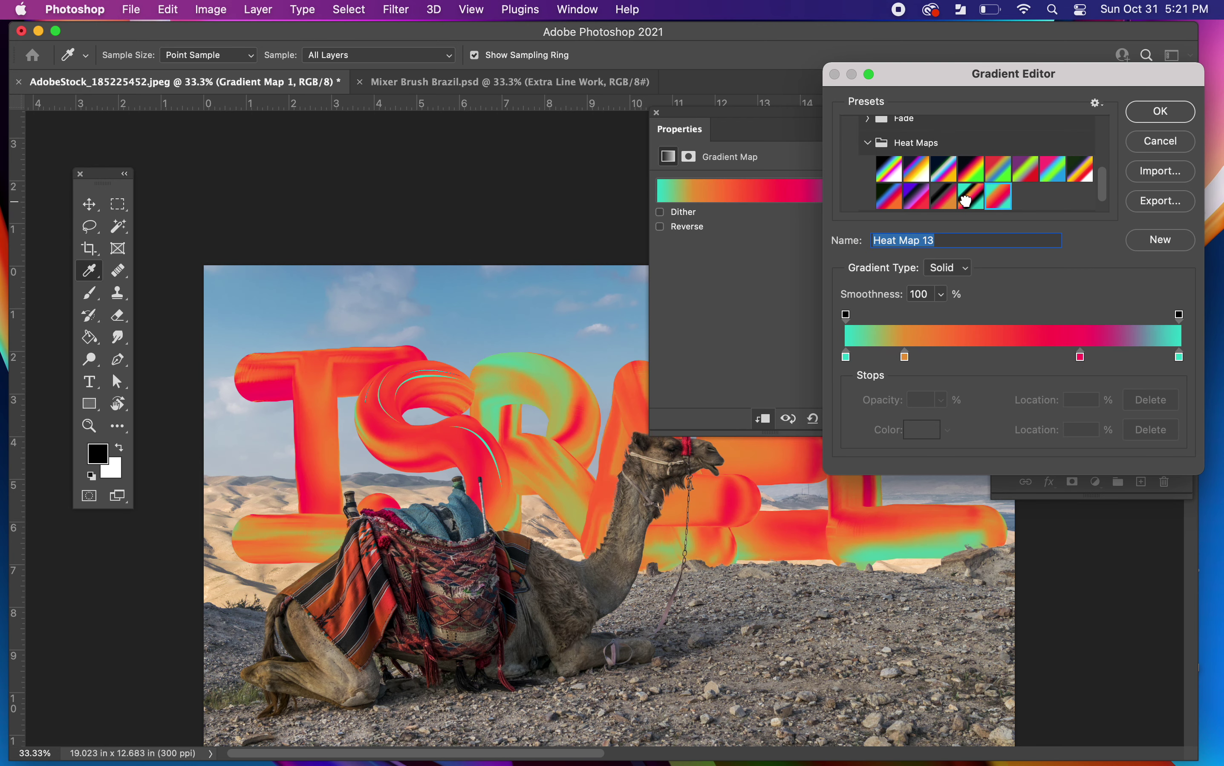
left_click(969, 203)
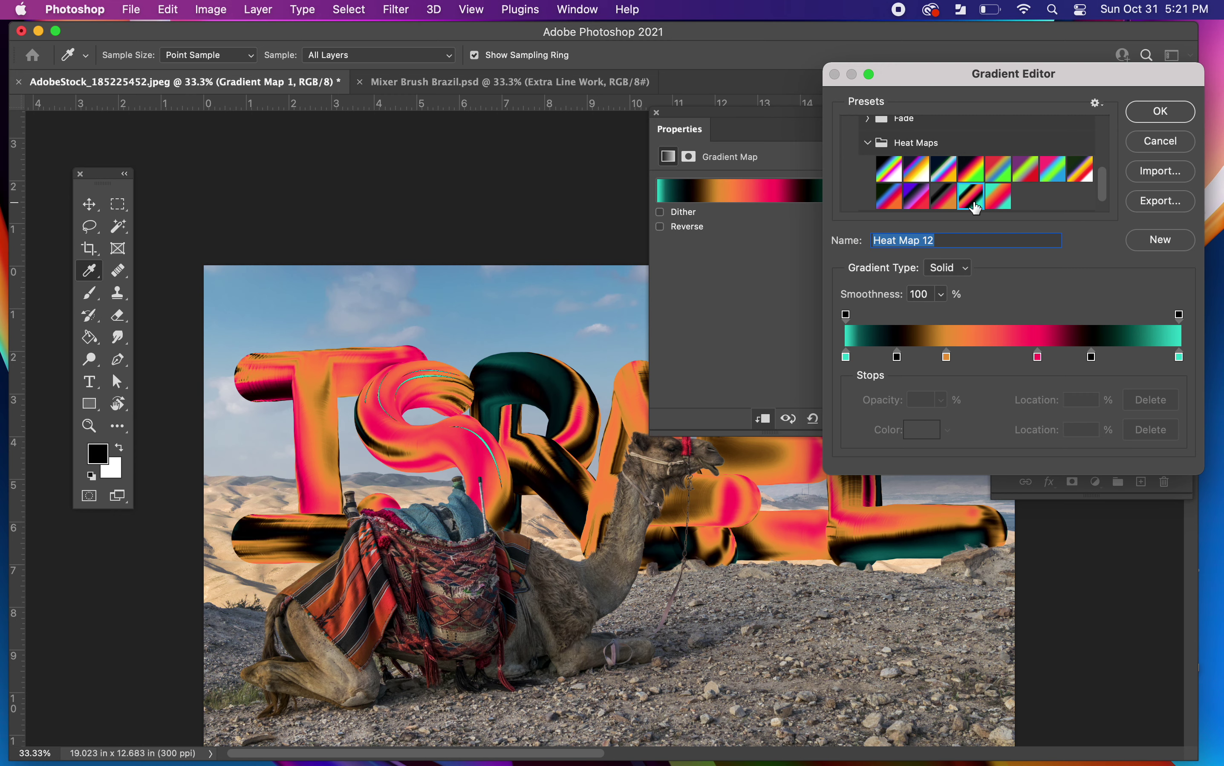
Step: Shift the gradient's orange, pink and second black stops slightly, add a pink stop at 26% between black and orange, and accept the gradient
mouse_move(955, 359)
left_mouse_down()
mouse_move(995, 356)
mouse_move(964, 356)
left_mouse_up()
left_click_drag(1039, 358, 1122, 350)
left_click(1047, 356)
left_click(1138, 356)
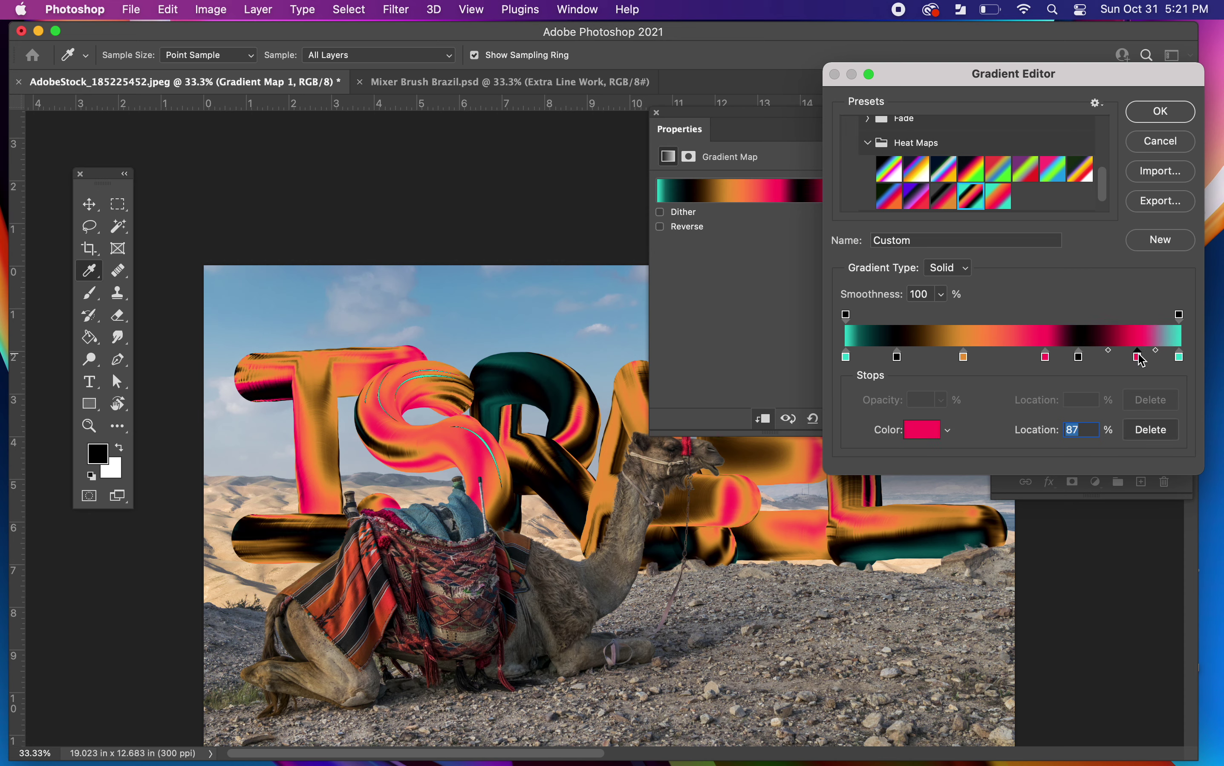
left_click_drag(1139, 357, 1140, 383)
left_click(933, 357)
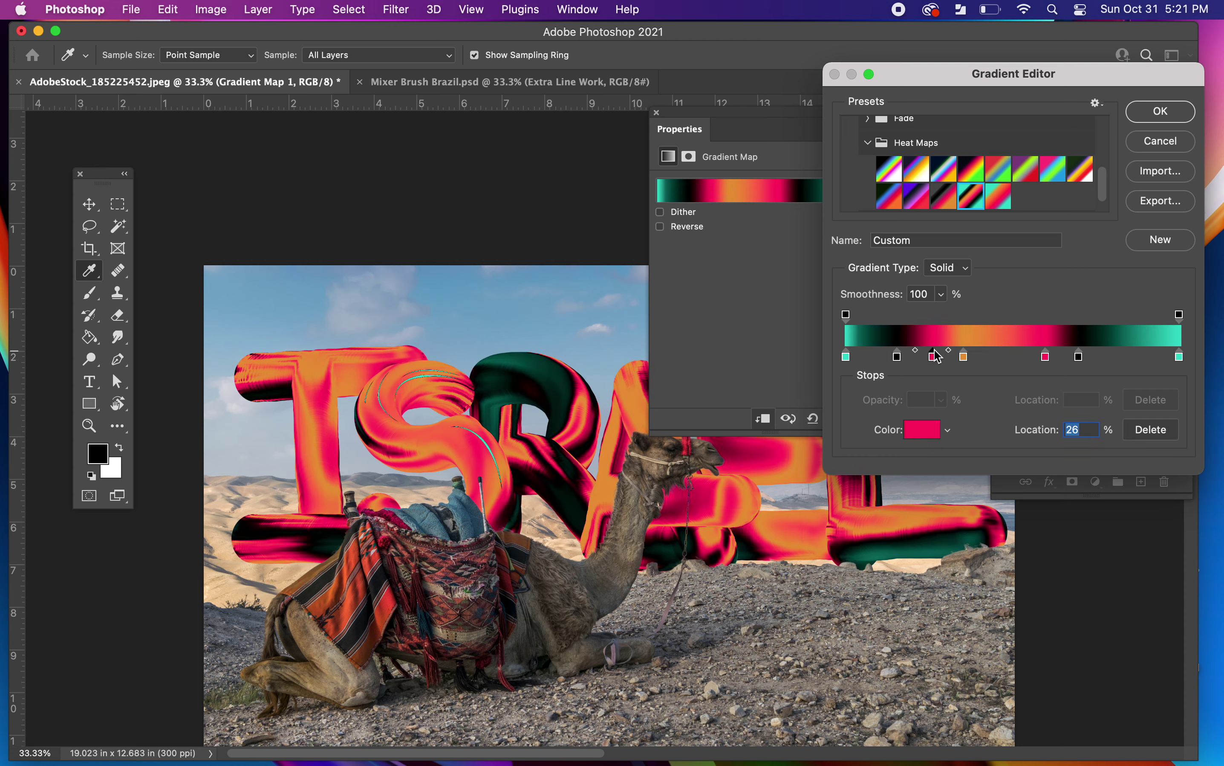
left_click_drag(965, 357, 908, 365)
left_click(1161, 111)
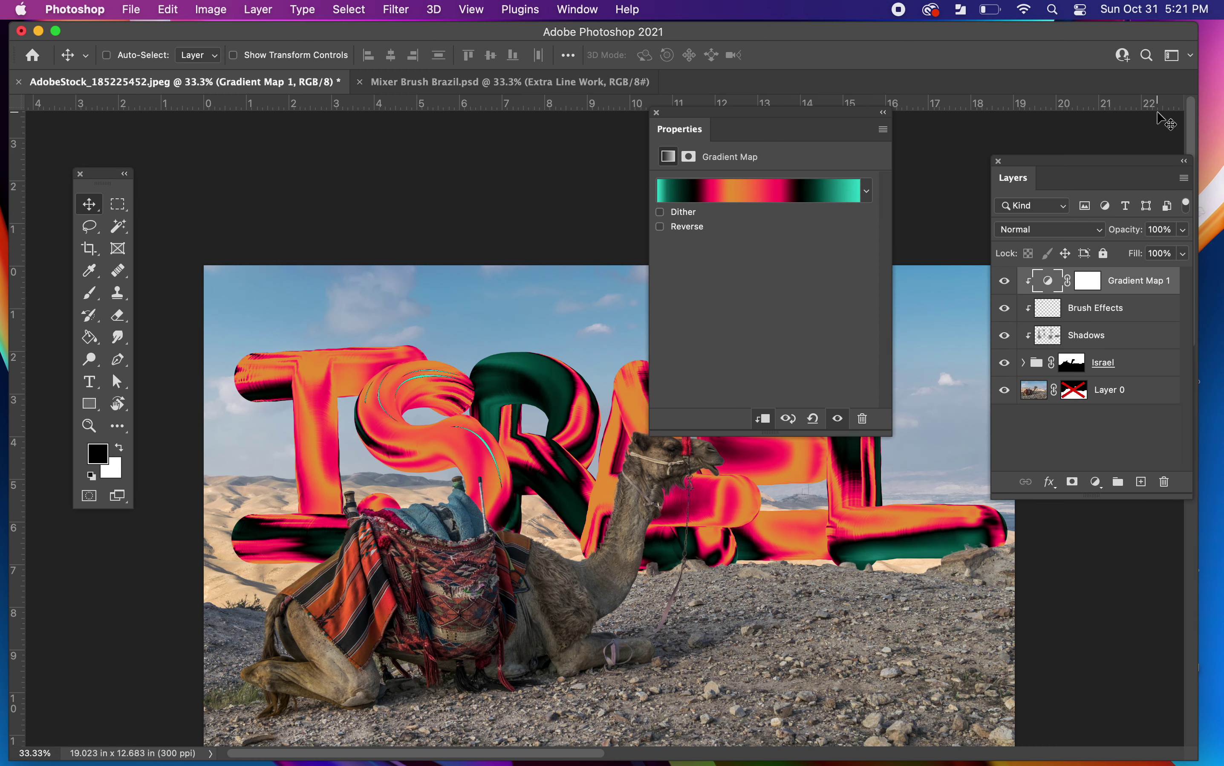
Step: Close the Gradient Map properties and examine the recolored S, R and A up close and the whole composition
left_click(657, 113)
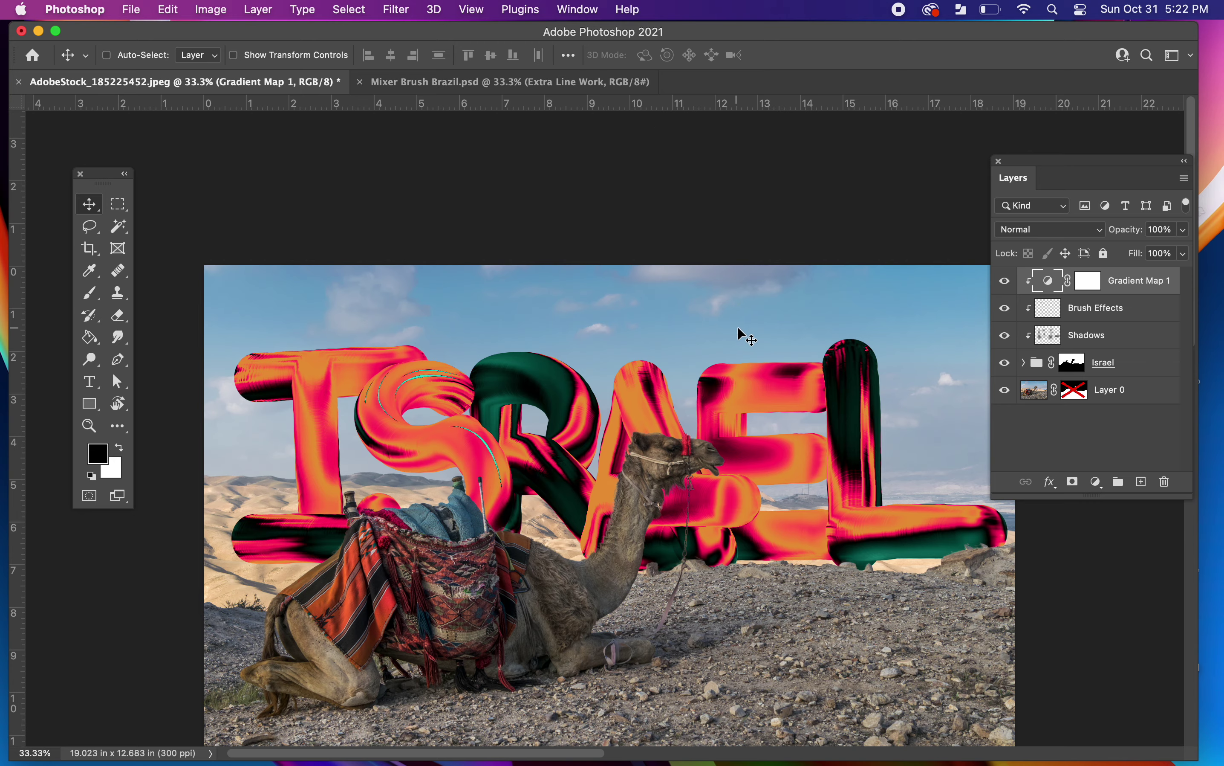
scroll(742, 390, "up", 1)
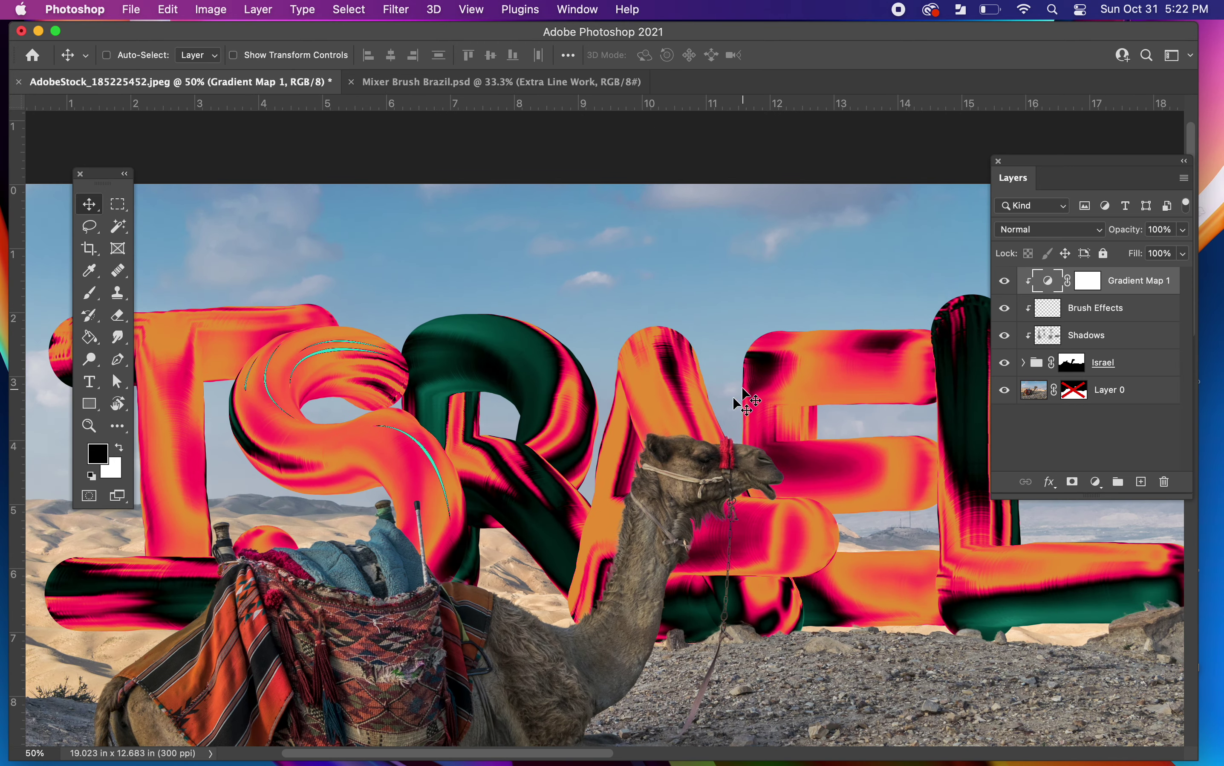
scroll(346, 440, "up", 2)
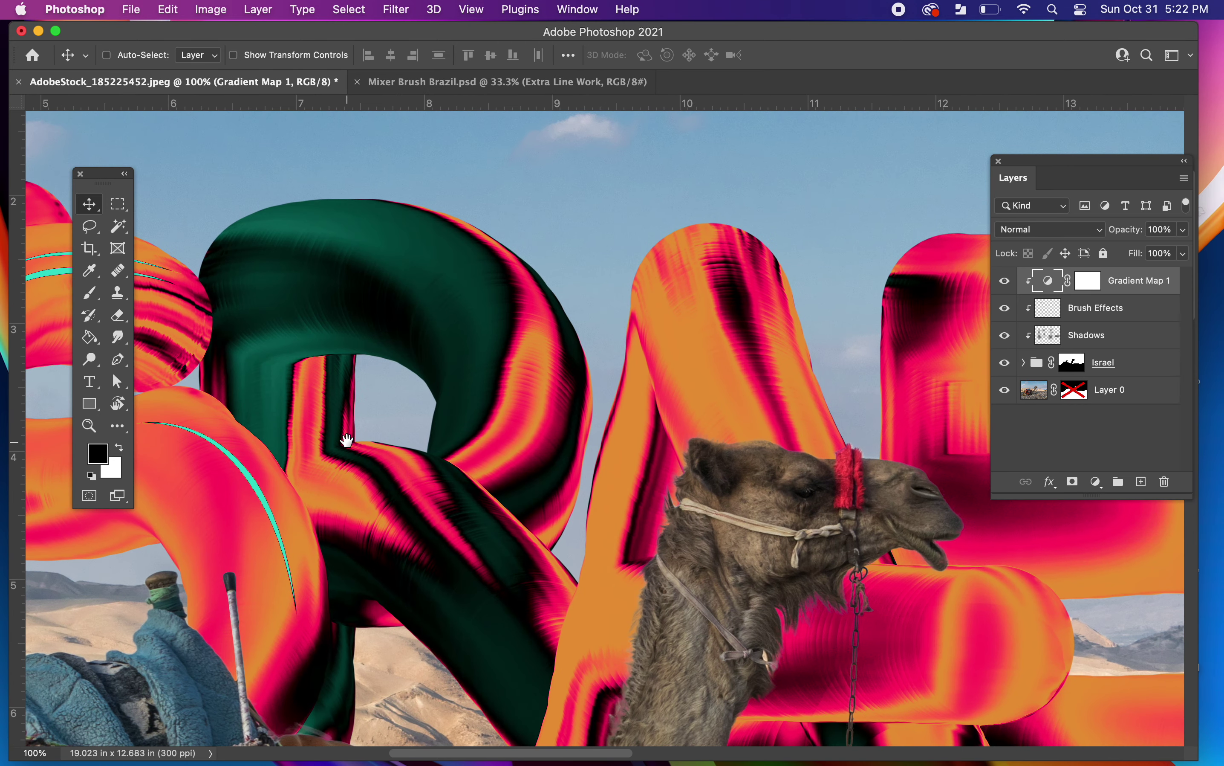
left_click_drag(347, 438, 685, 441)
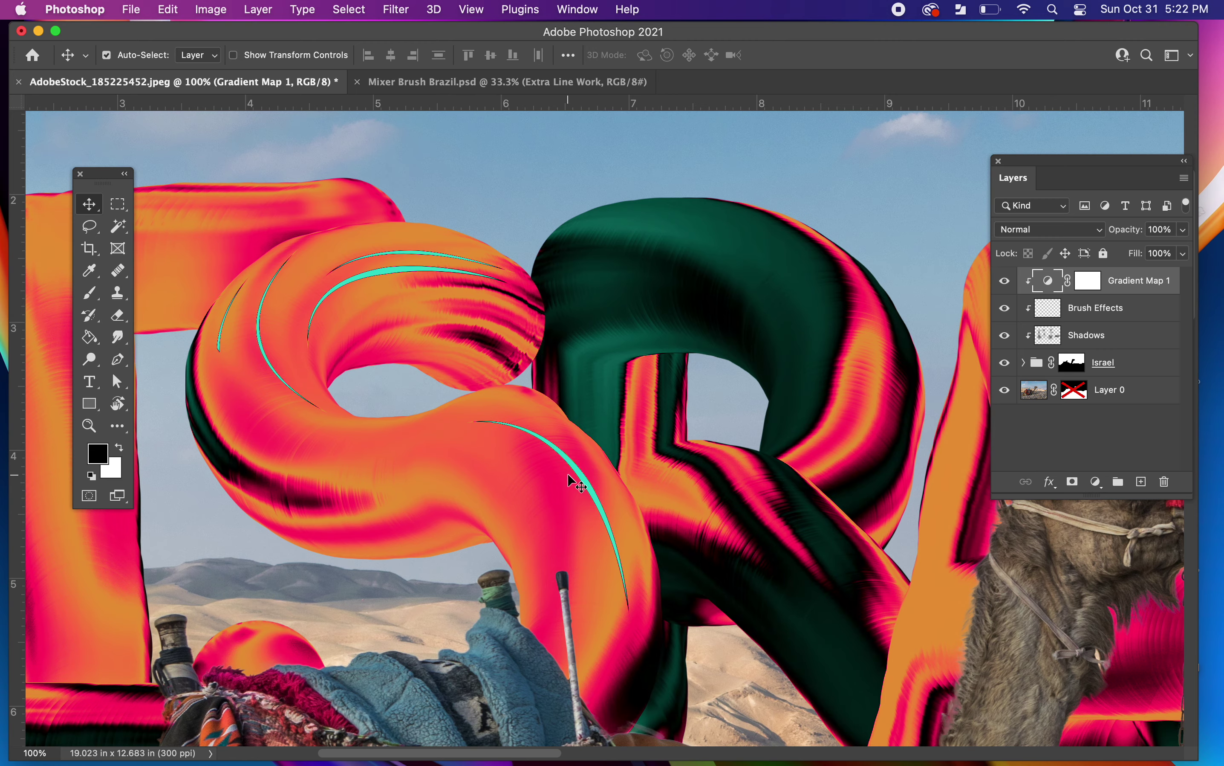
scroll(568, 474, "down", 3)
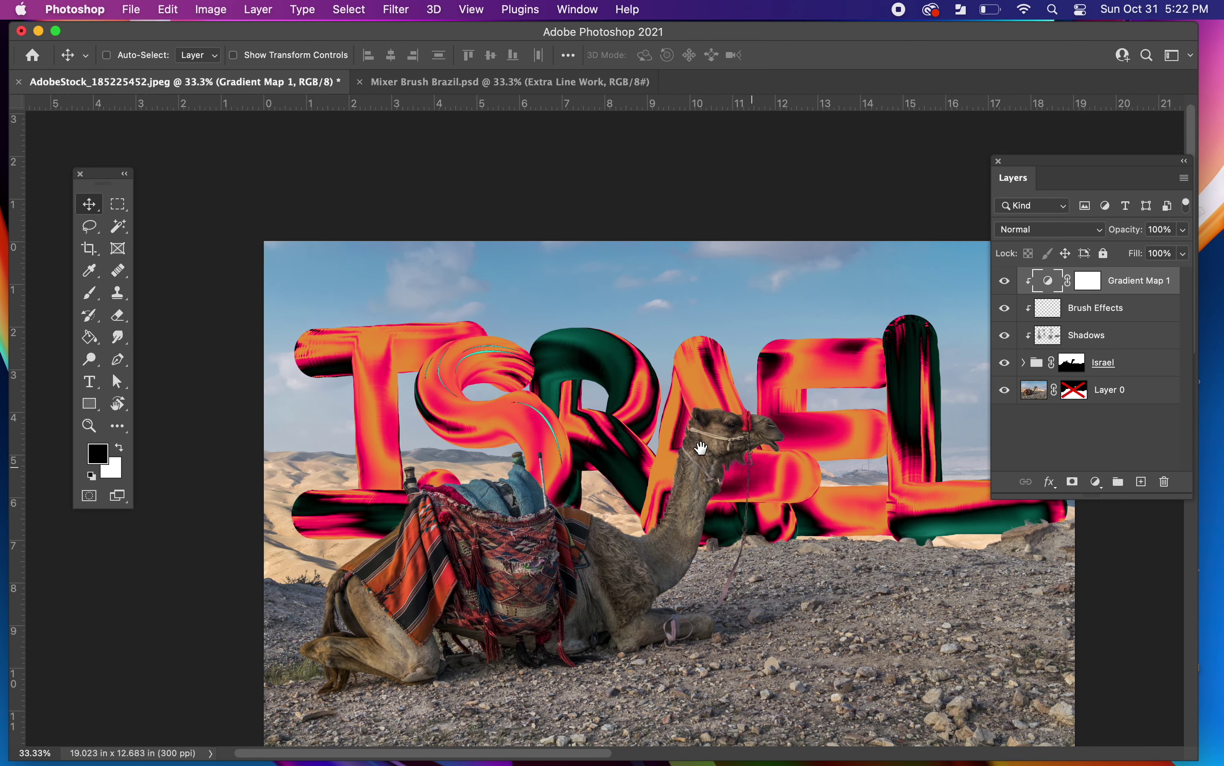
scroll(701, 447, "right", 3)
scroll(701, 448, "down", 1)
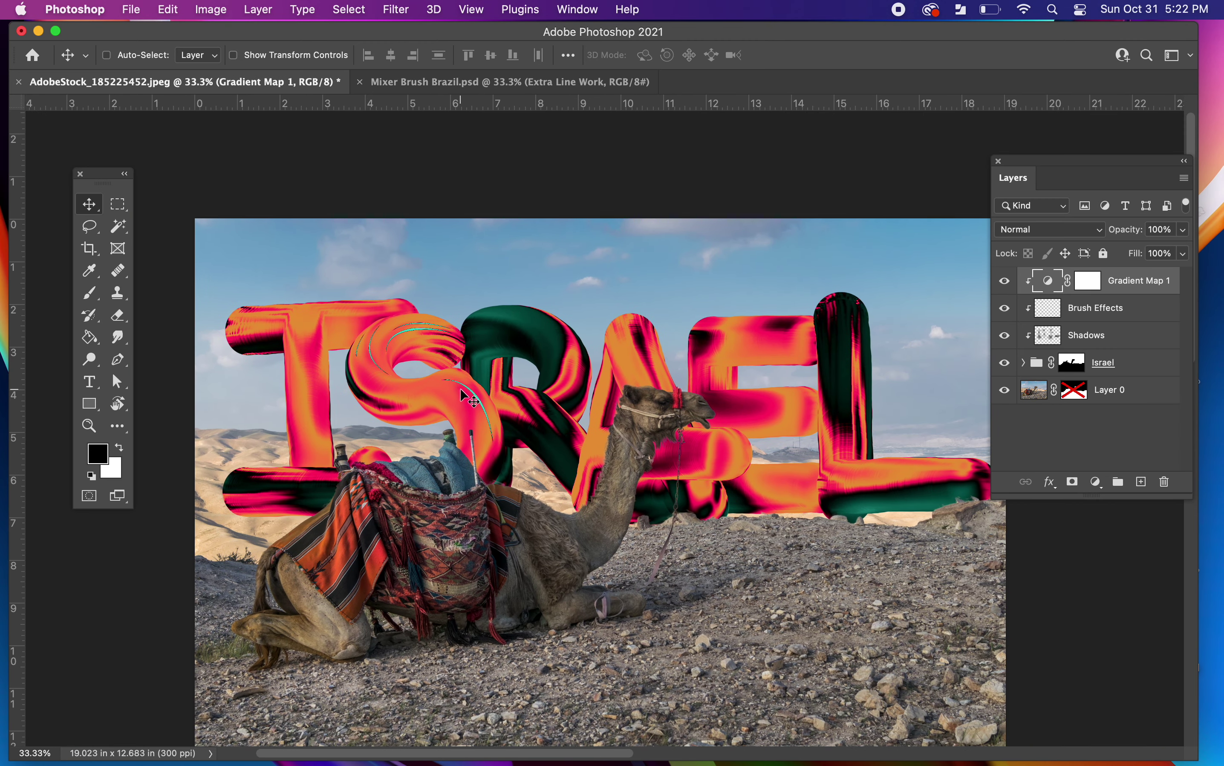
scroll(650, 440, "down", 1)
scroll(650, 440, "right", 1)
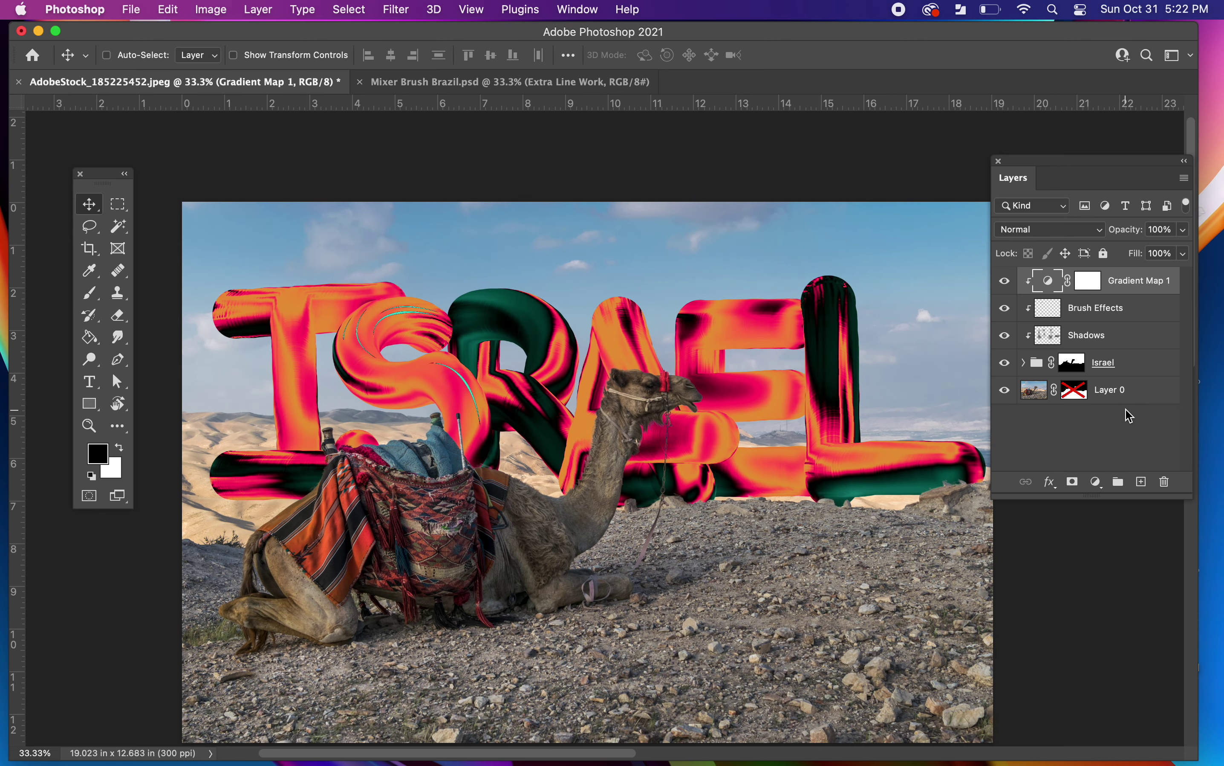
left_click(1095, 481)
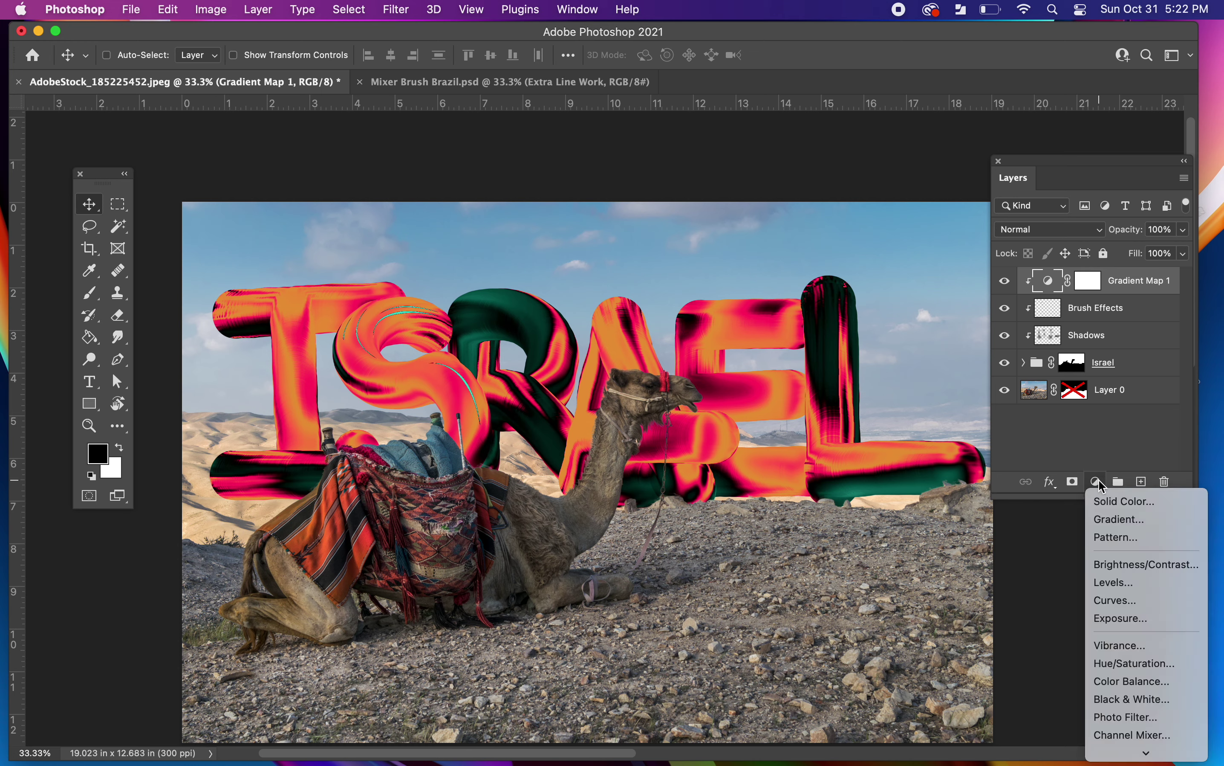
scroll(1129, 557, "down", 2)
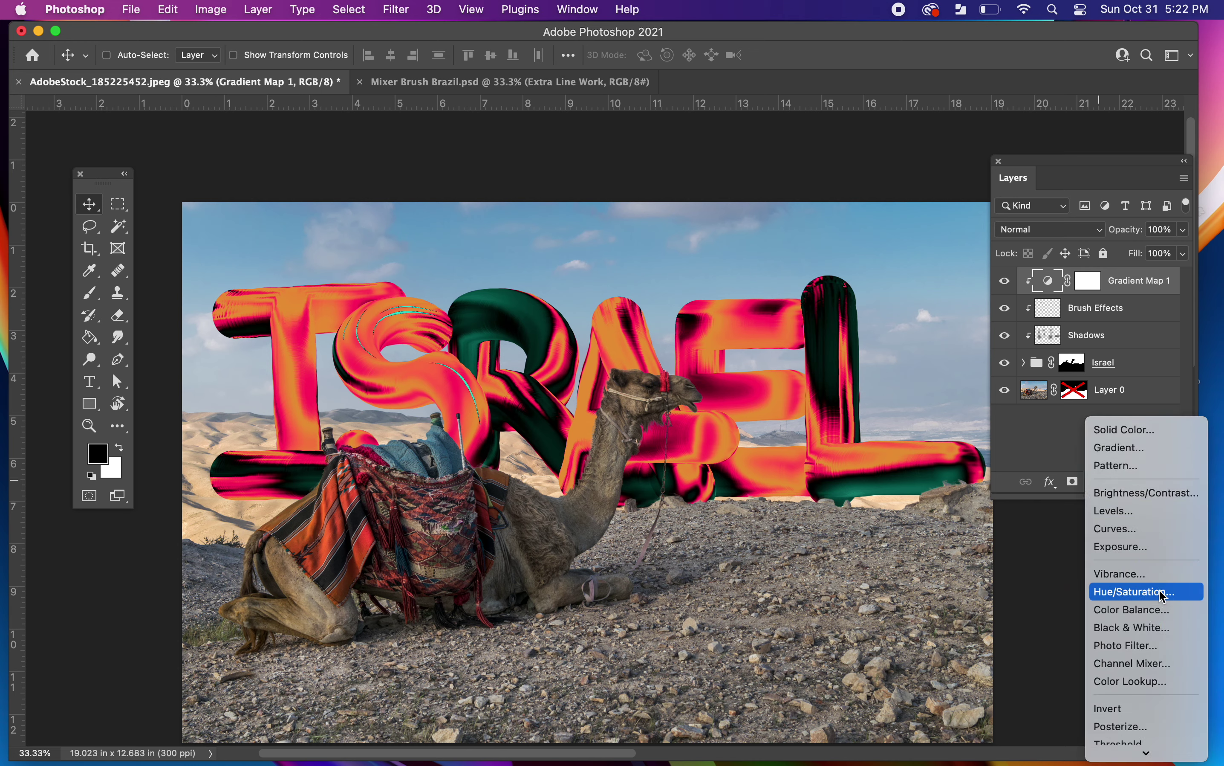
scroll(1160, 585, "down", 1)
left_click(1028, 438)
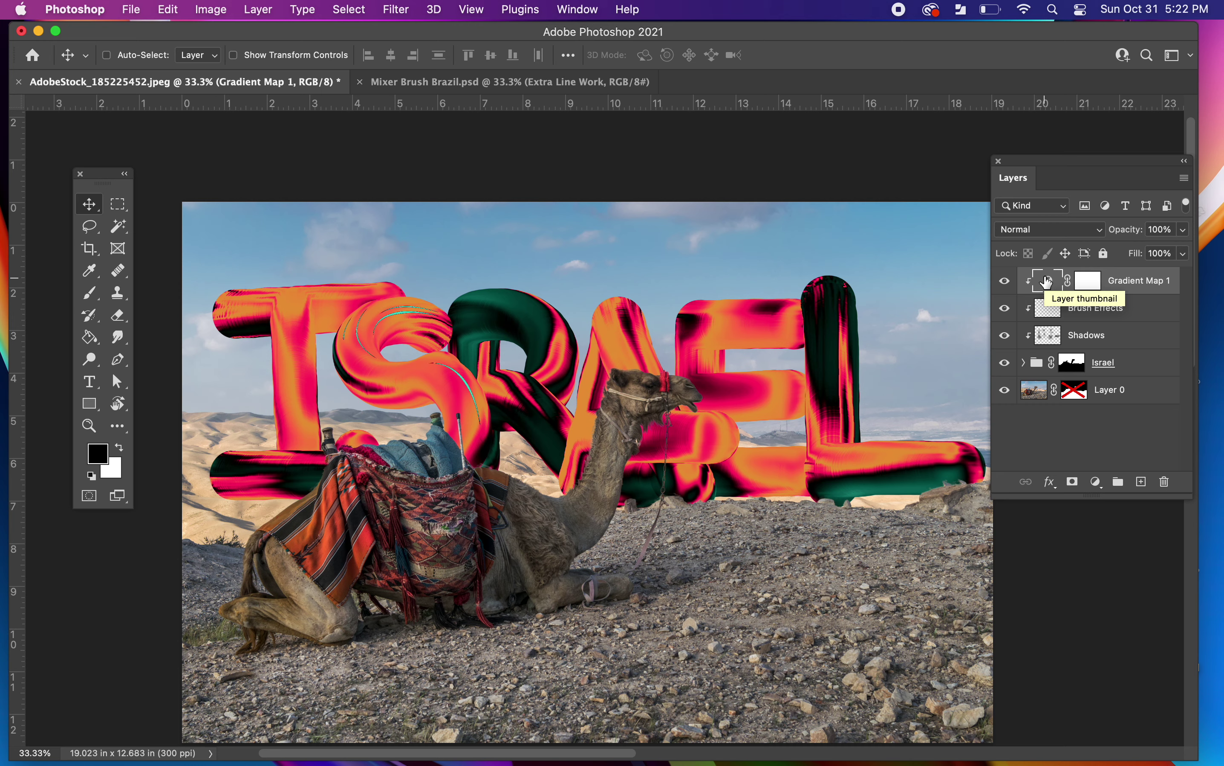
Step: Stamp all visible layers into a new layer on top and hide every layer beneath it
key("super+alt+shift+e")
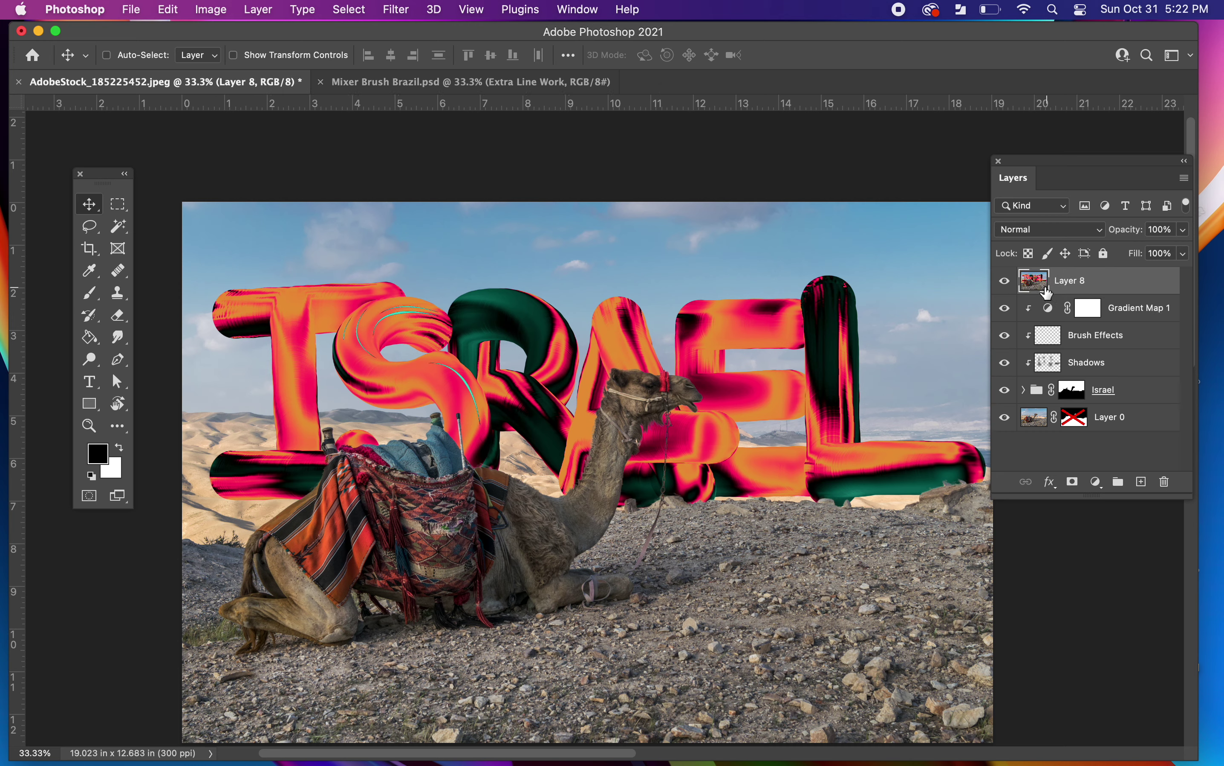
left_click(1068, 307)
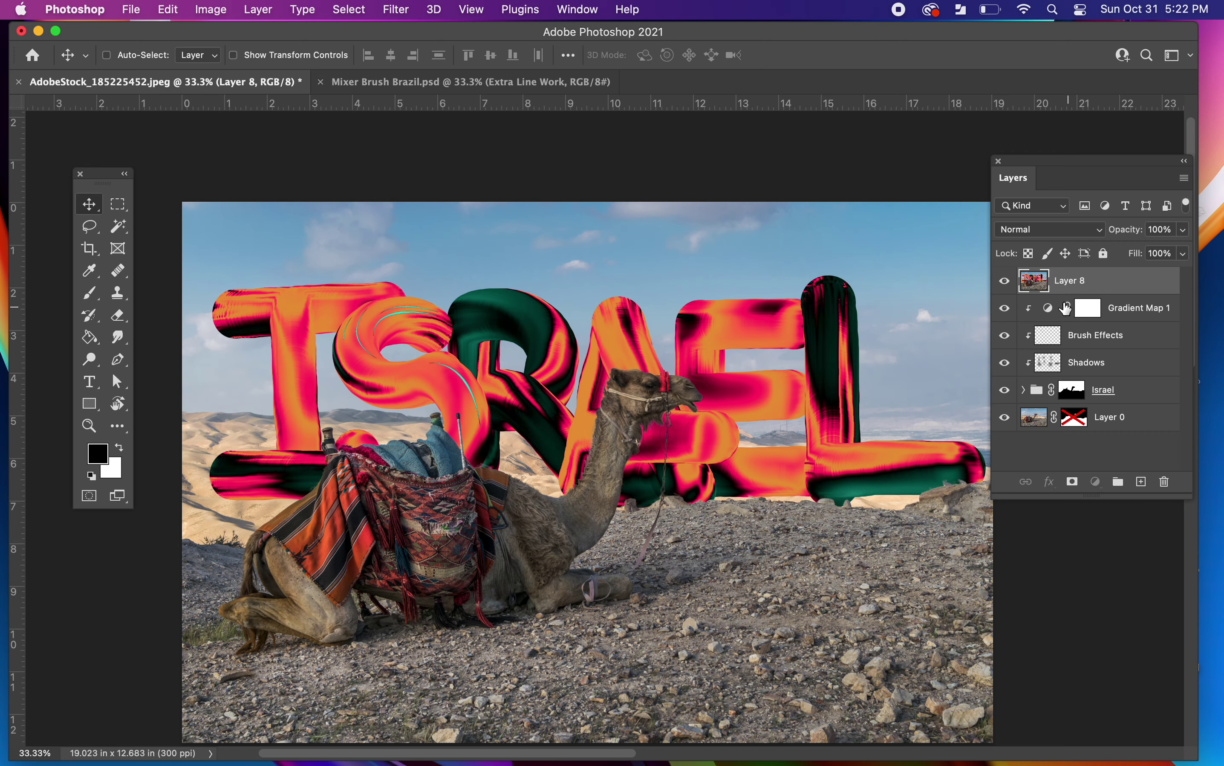
left_click_drag(1005, 308, 1003, 434)
left_click(1004, 281)
left_click(1004, 281)
Step: Convert the merged Layer 8 to a Smart Object and open it in the Camera Raw Filter
right_click(1129, 285)
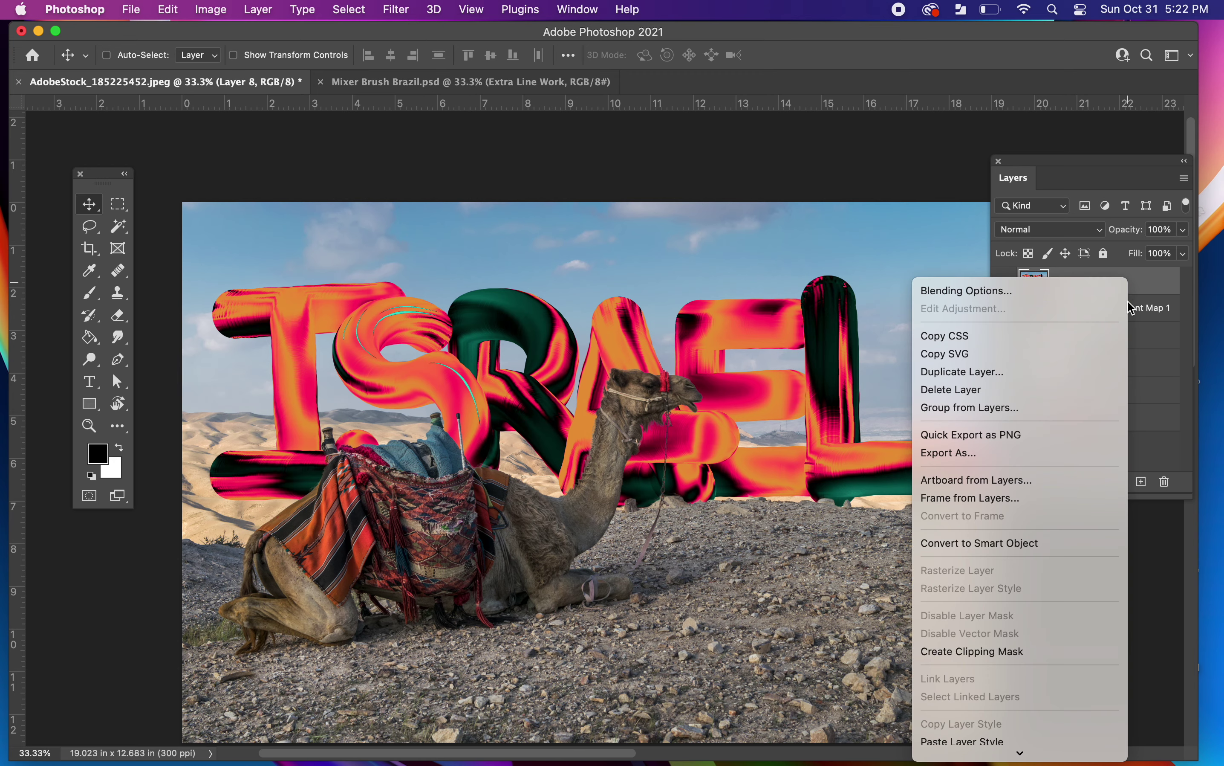
left_click(1019, 546)
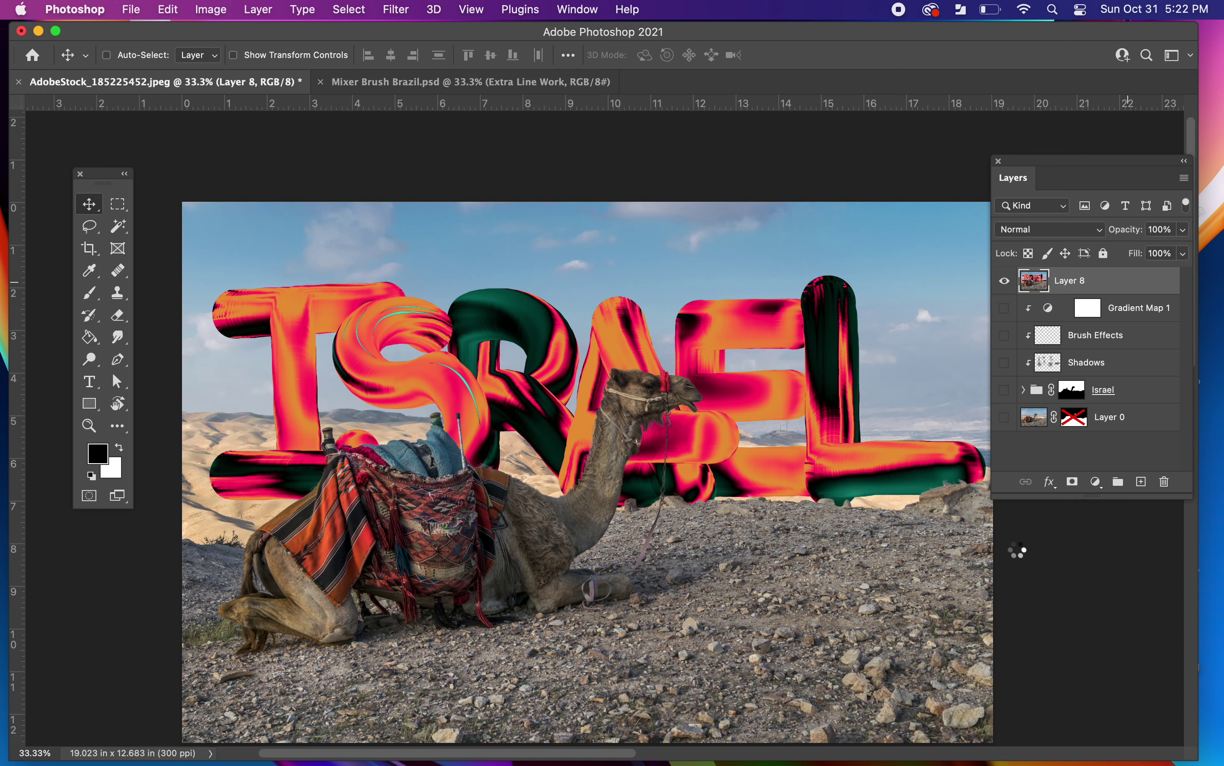
left_click(403, 13)
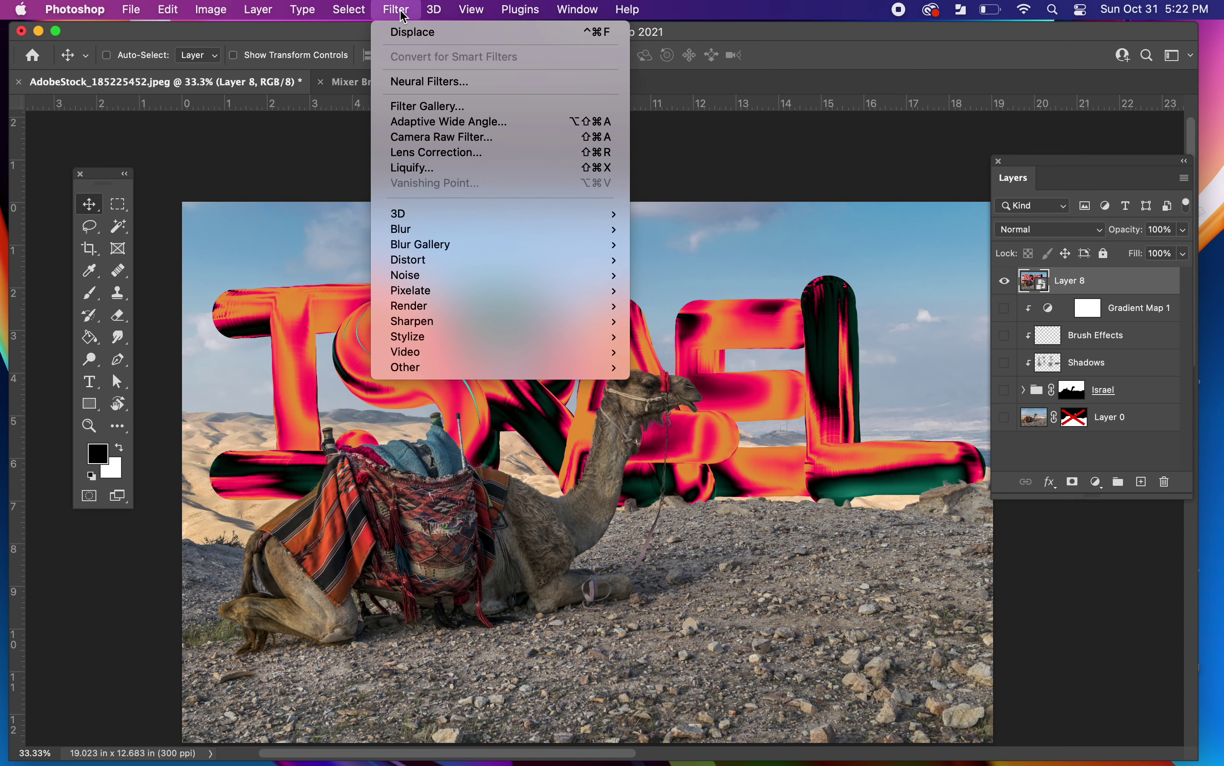
left_click(441, 138)
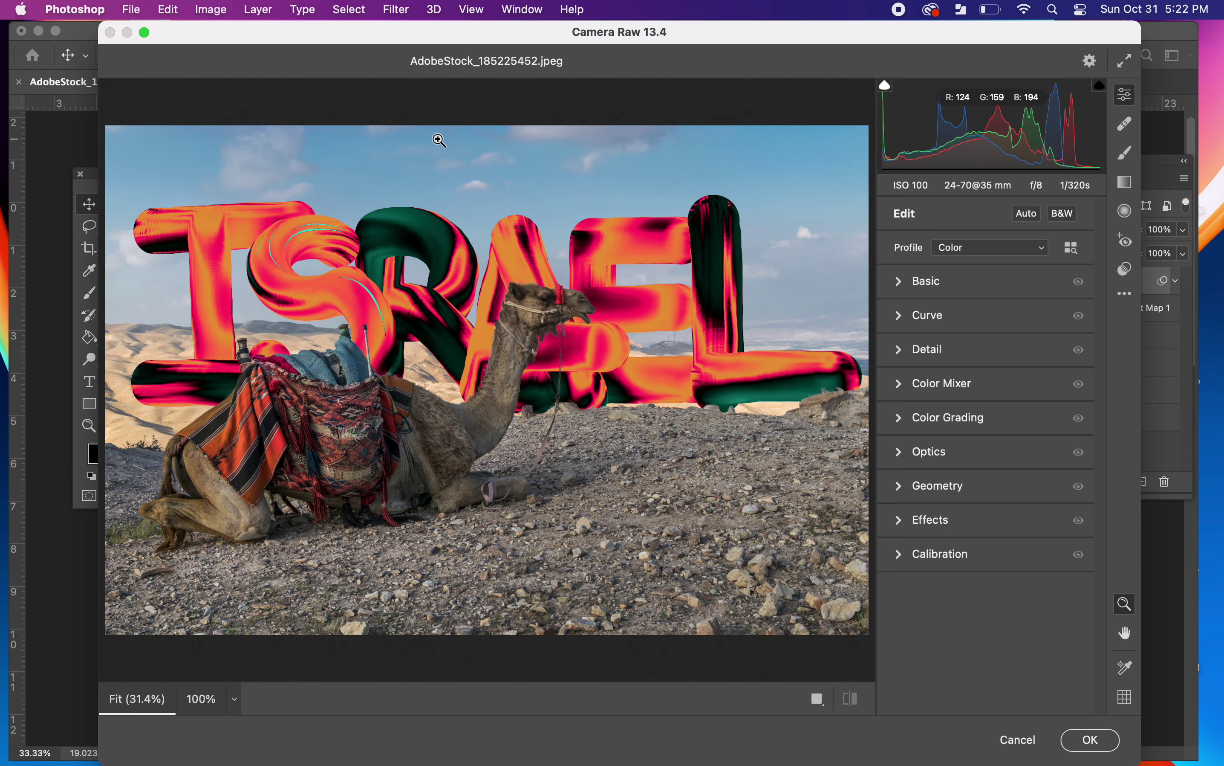
Step: Set the basic adjustments to Temperature +11, Exposure -0.09, Contrast +15 and Texture +7
left_click(899, 283)
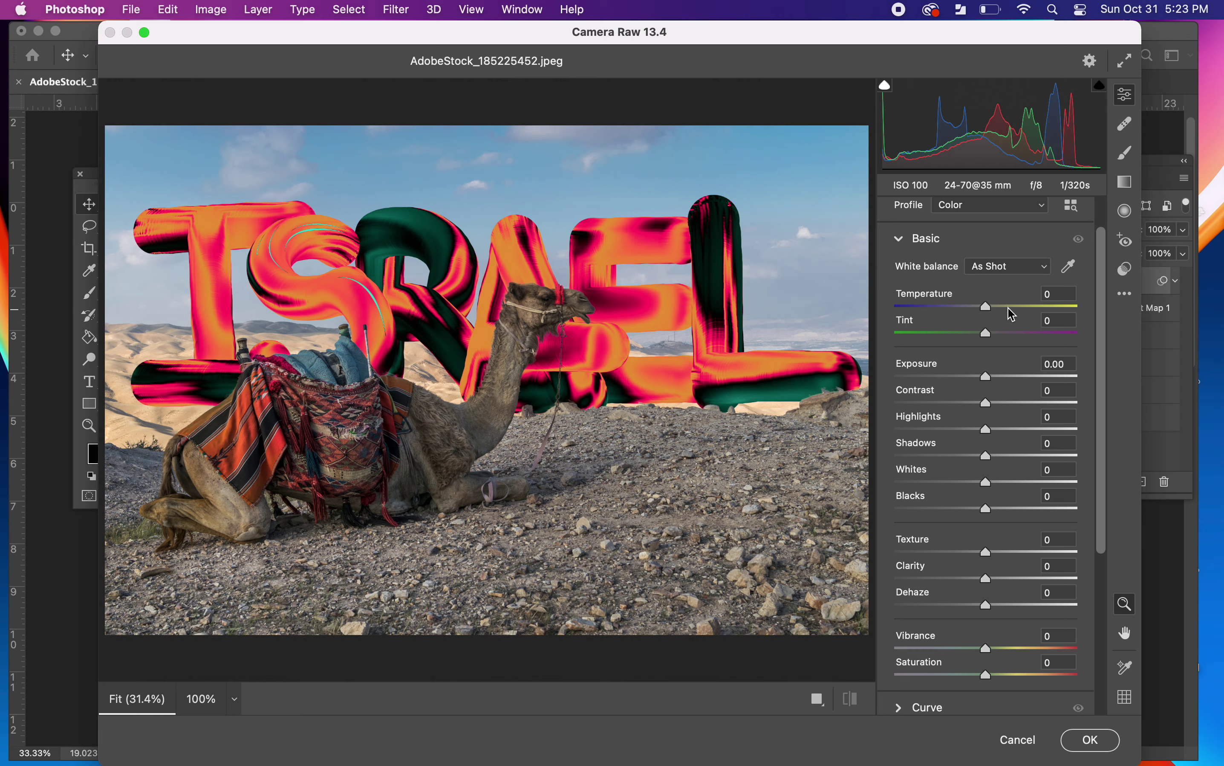
mouse_move(986, 306)
left_mouse_down()
mouse_move(1014, 300)
mouse_move(995, 301)
left_mouse_up()
left_click_drag(983, 373, 1002, 399)
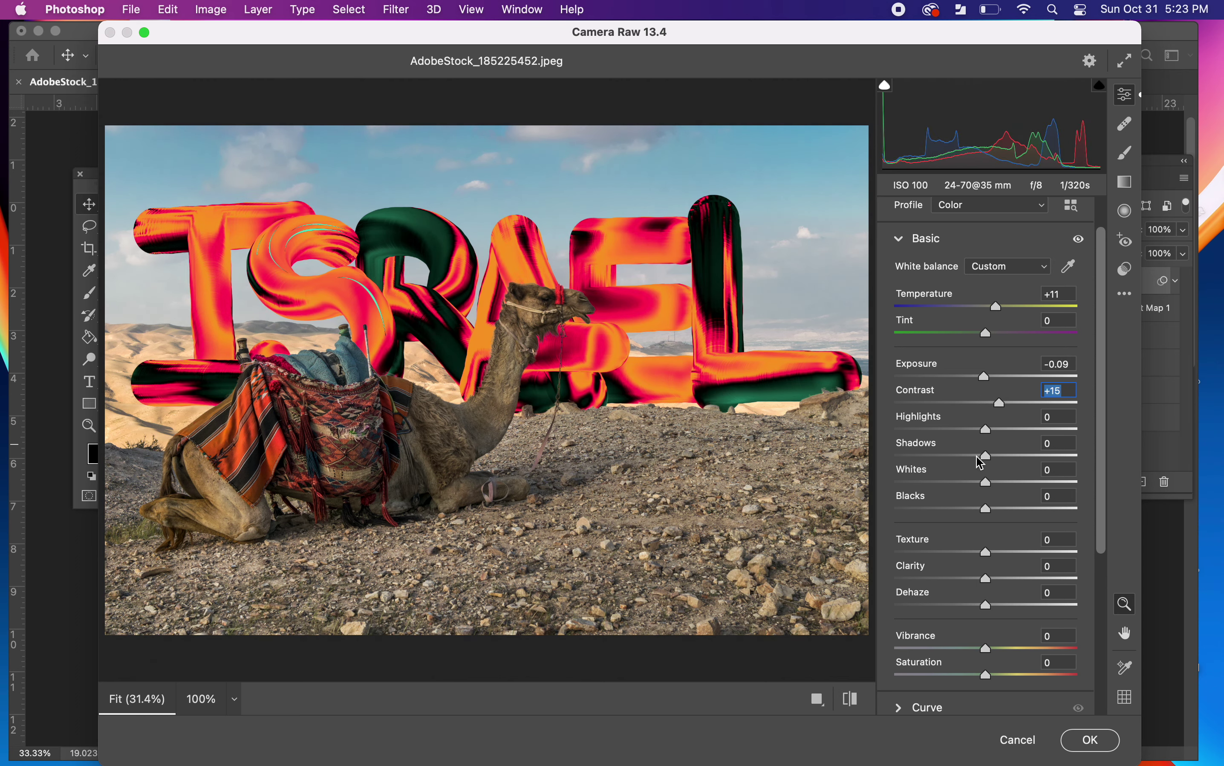
left_click_drag(991, 545, 997, 544)
scroll(993, 547, "down", 1)
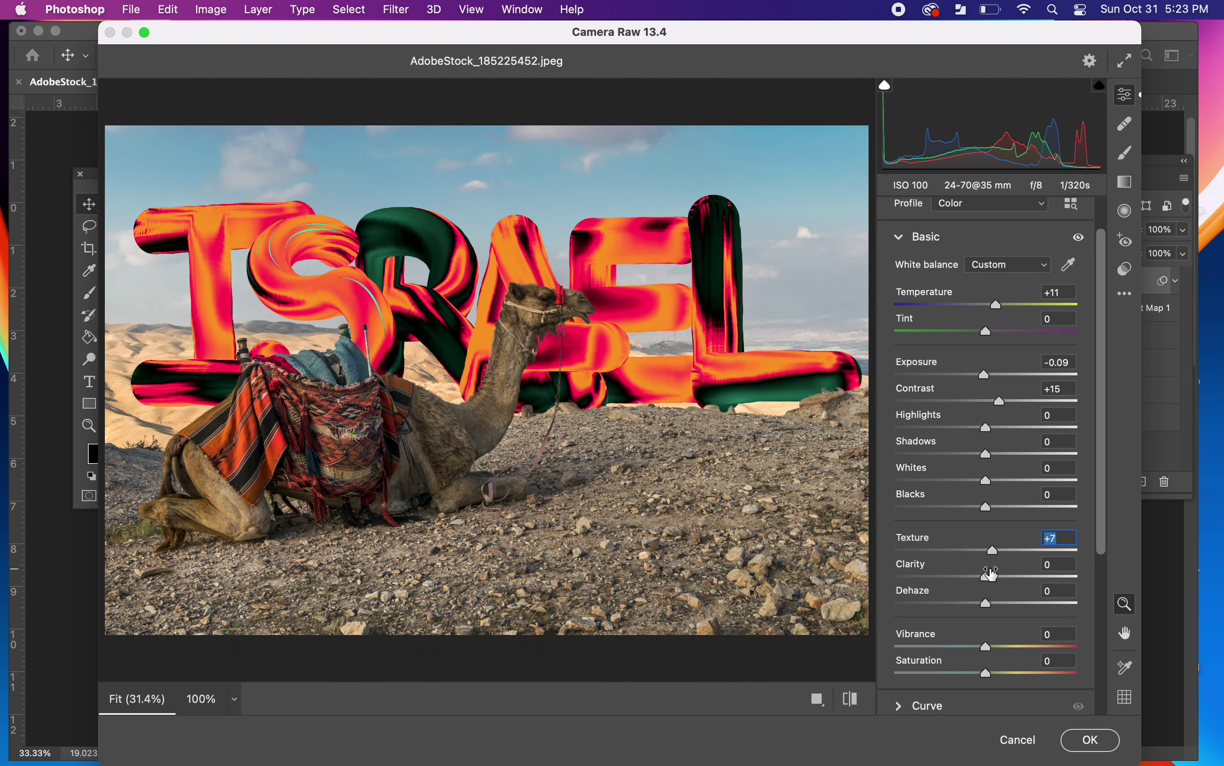
Step: Try Vibrance +45 with Saturation +6 on the image
left_click_drag(987, 636, 1028, 635)
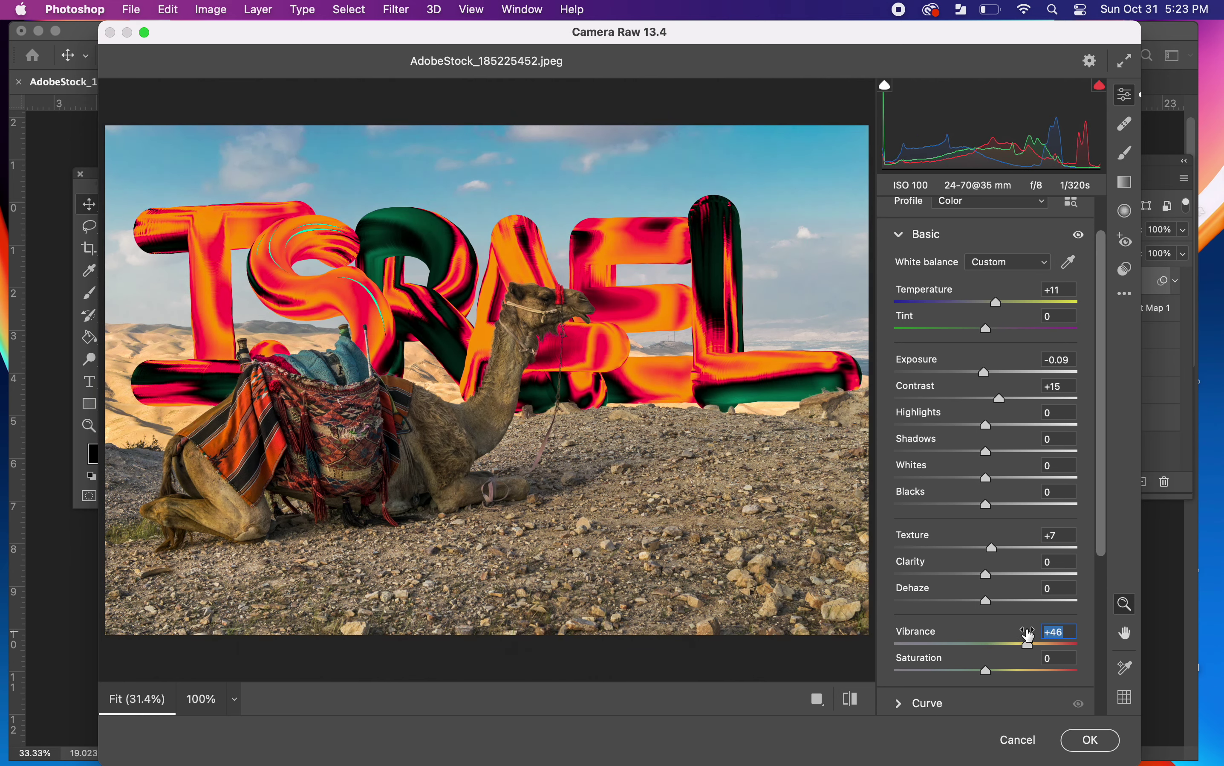
key("Down")
key("Down")
key("Tab")
key("Up")
key("Up")
key("Up")
key("Up")
key("Up")
key("Up")
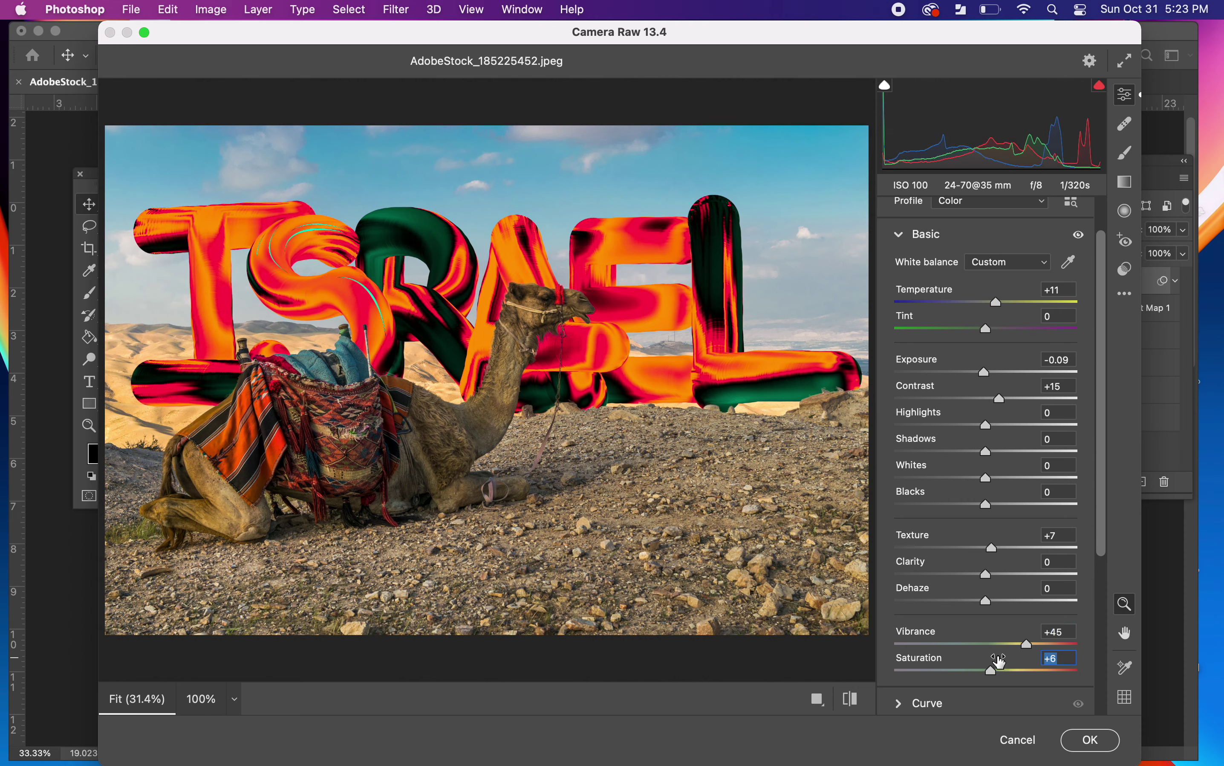
Step: Test stronger and weaker color intensity, settling on Vibrance +48 and Saturation 0
left_click_drag(1030, 639, 1042, 632)
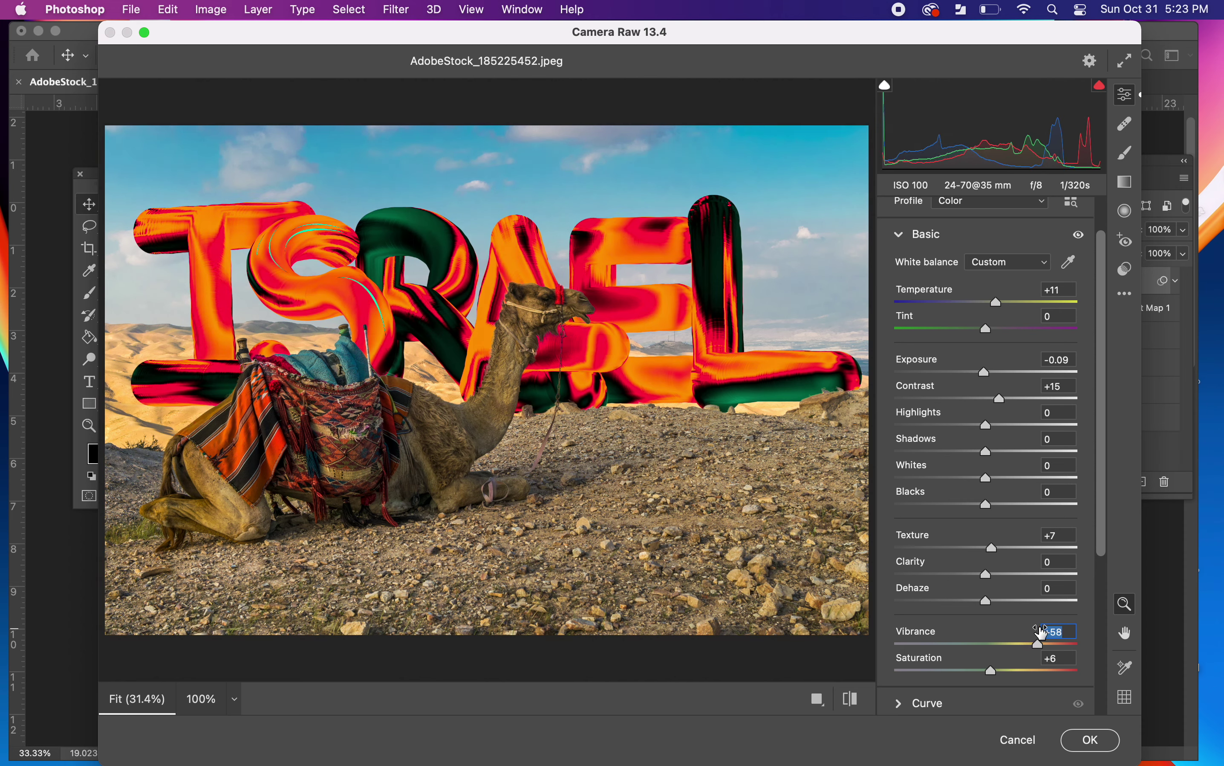
key("Down")
key("Down")
key("Tab")
key("Down")
key("Down")
key("Down")
key("Down")
key("Down")
key("Down")
key("Down")
double_click(987, 667)
left_click_drag(1036, 643, 1027, 640)
scroll(1023, 552, "down", 1)
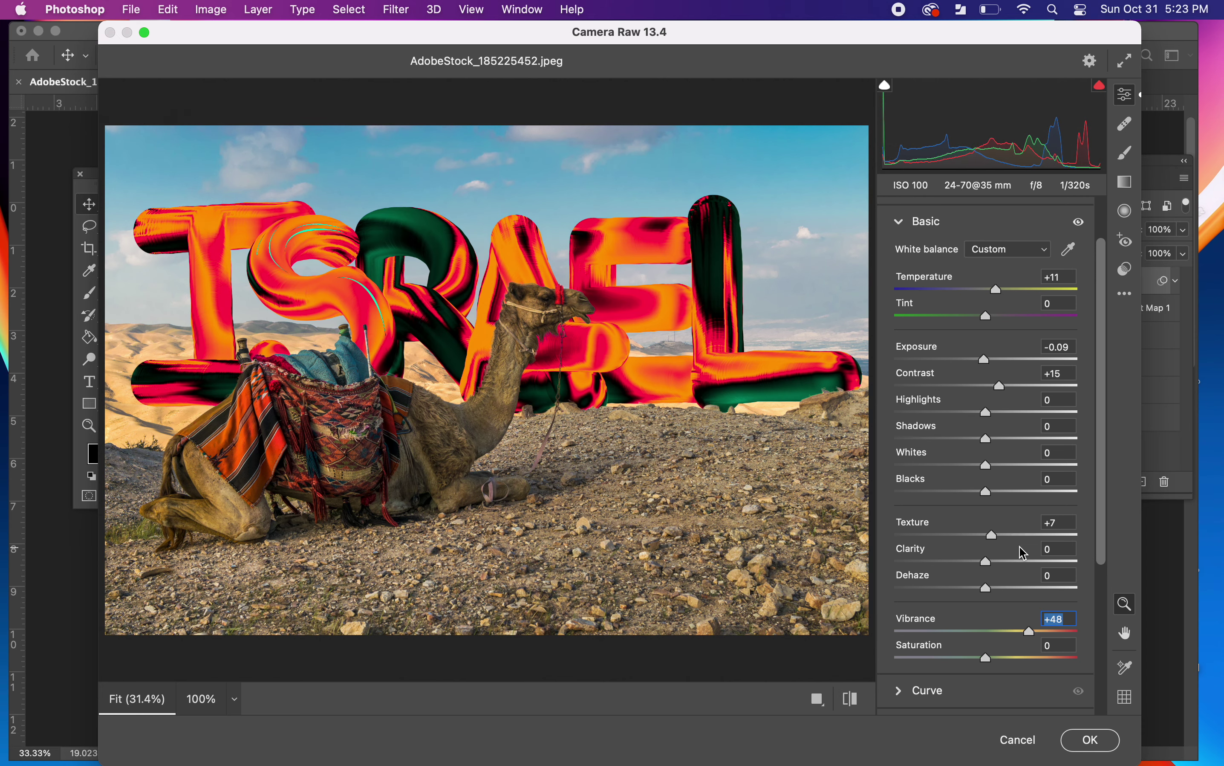
scroll(1023, 552, "down", 1)
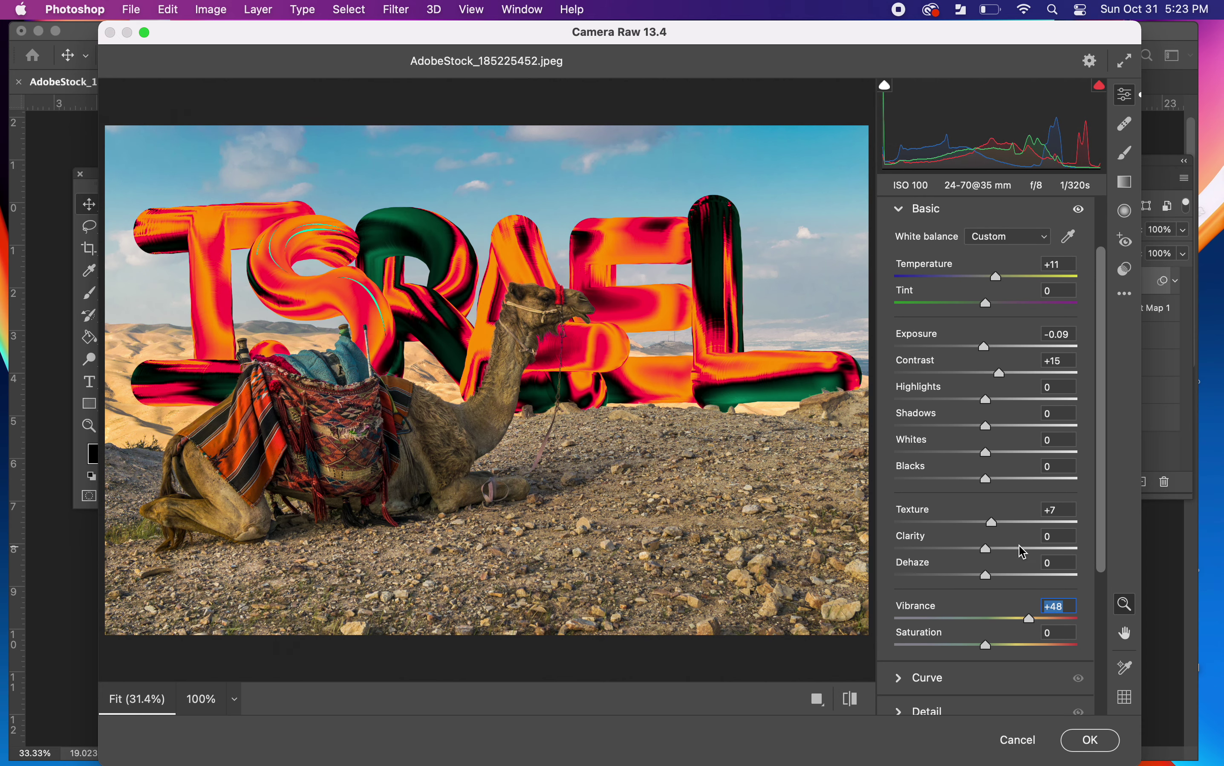
Step: Collapse the Basic adjustments and look through the Detail, Curve, Effects, Geometry and Optics options
left_click(900, 210)
left_click(907, 352)
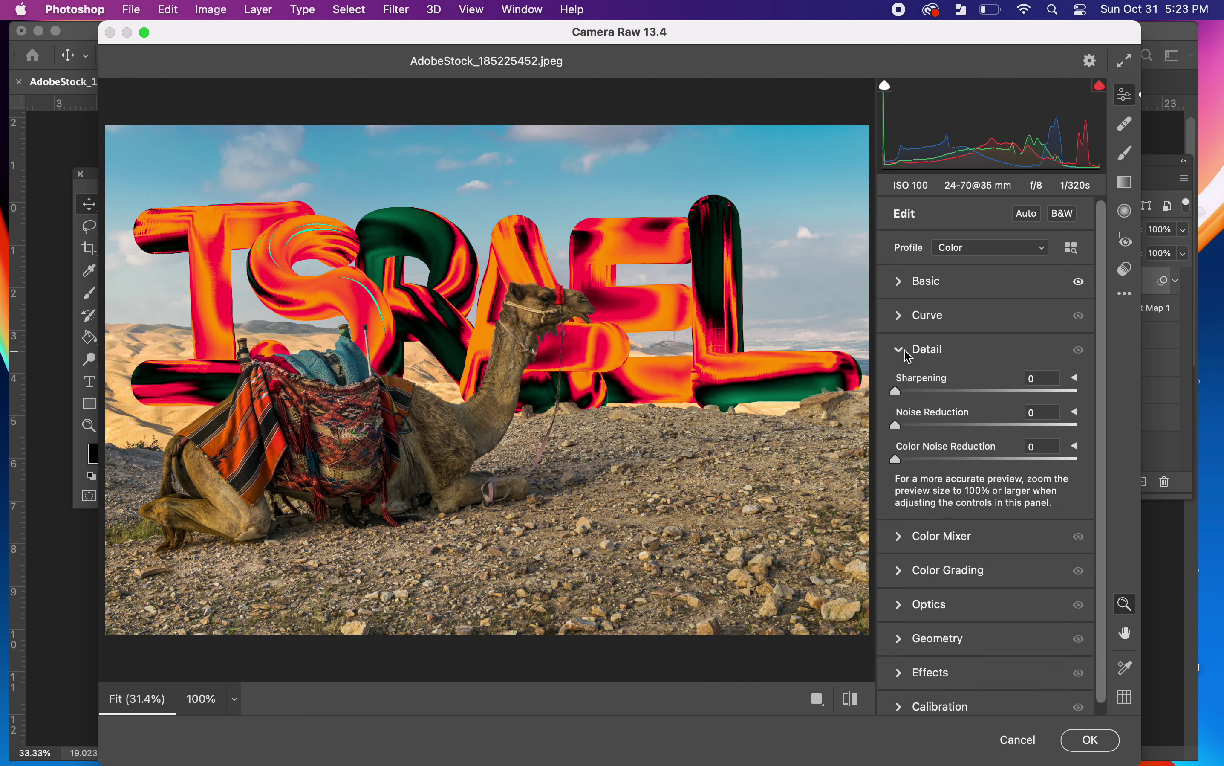
left_click(906, 353)
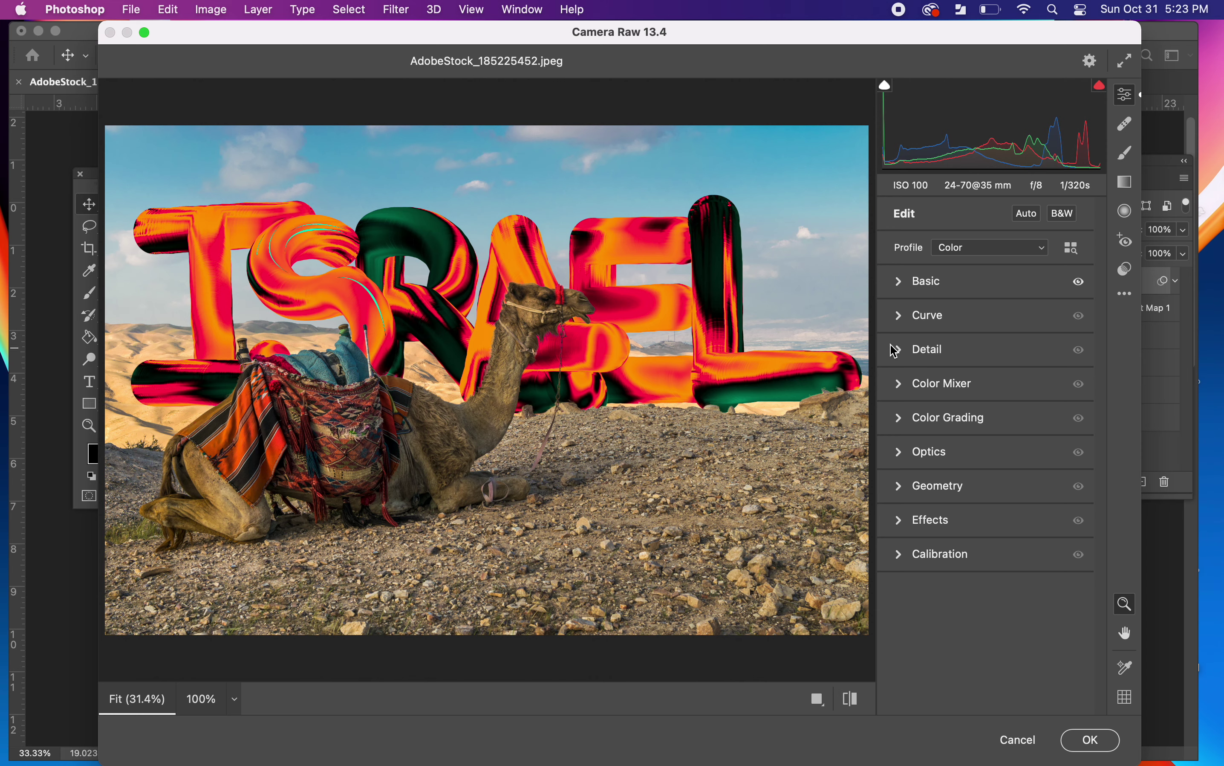
left_click(902, 316)
left_click(902, 318)
left_click(897, 521)
left_click(898, 520)
left_click(901, 486)
left_click(900, 486)
left_click(899, 453)
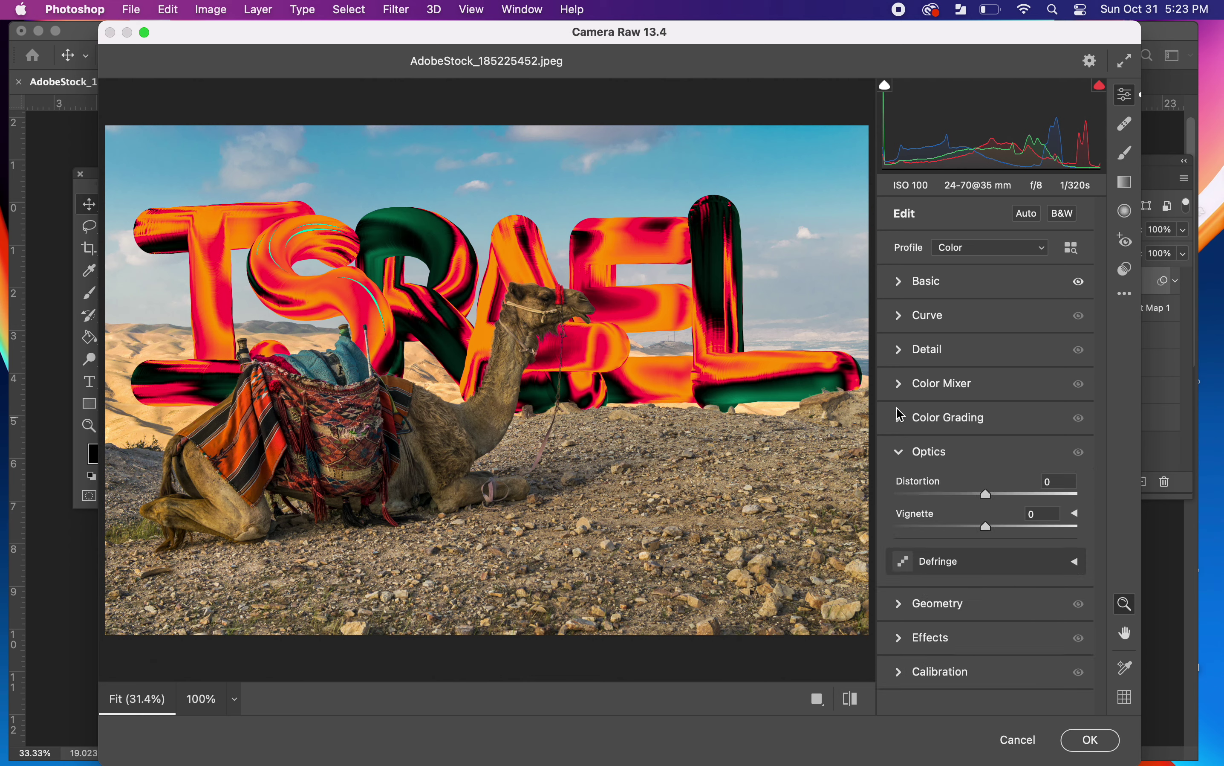
Step: Color grade the shadows to hue 73, saturation 11 and luminance -46, and apply the Camera Raw Filter
left_click(898, 410)
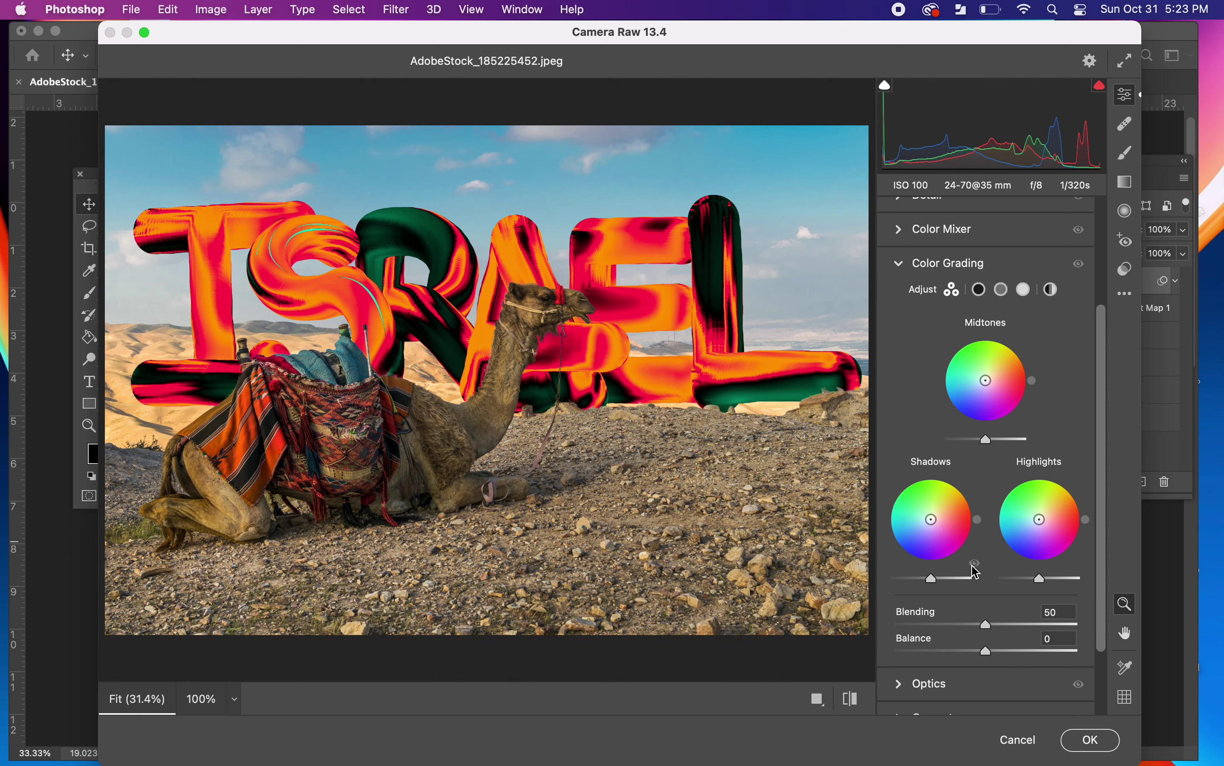
scroll(977, 595, "down", 1)
mouse_move(929, 577)
left_mouse_down()
mouse_move(907, 574)
mouse_move(936, 578)
left_mouse_up()
mouse_move(931, 517)
left_mouse_down()
mouse_move(939, 543)
mouse_move(961, 514)
mouse_move(932, 512)
left_mouse_up()
left_click_drag(933, 576, 915, 579)
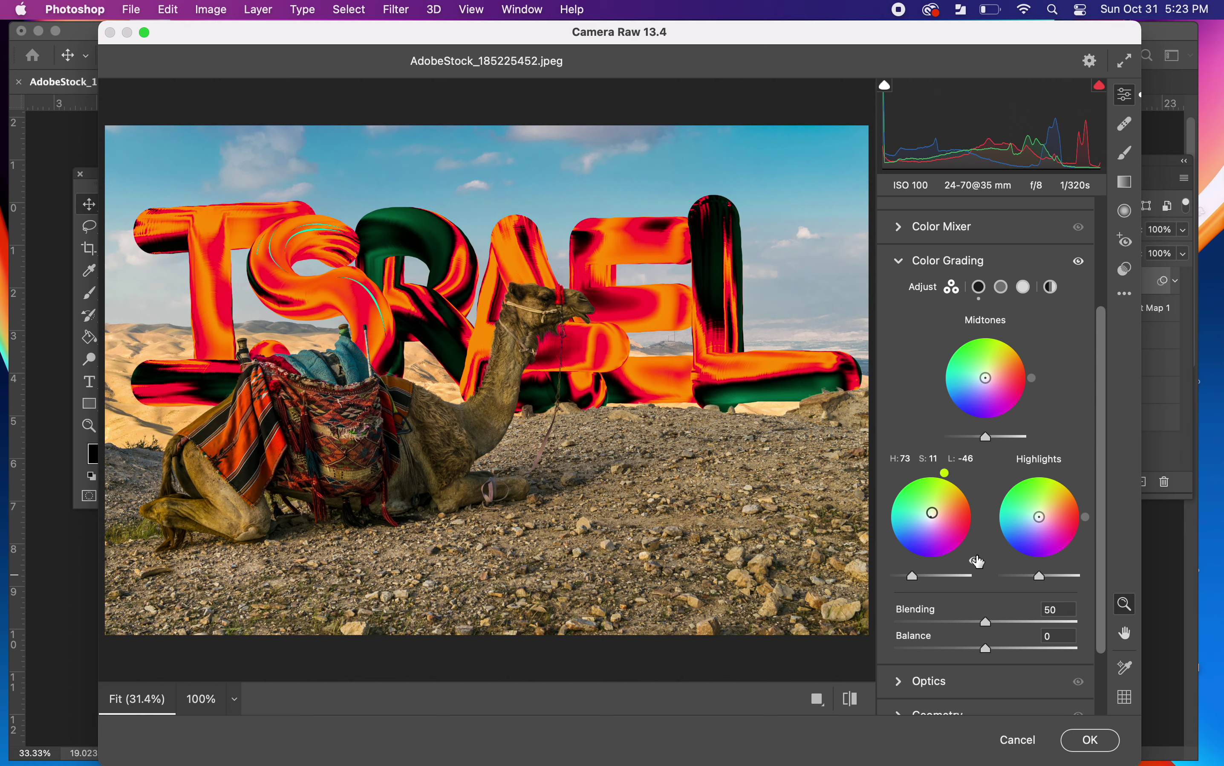
scroll(955, 502, "down", 1)
left_click(899, 259)
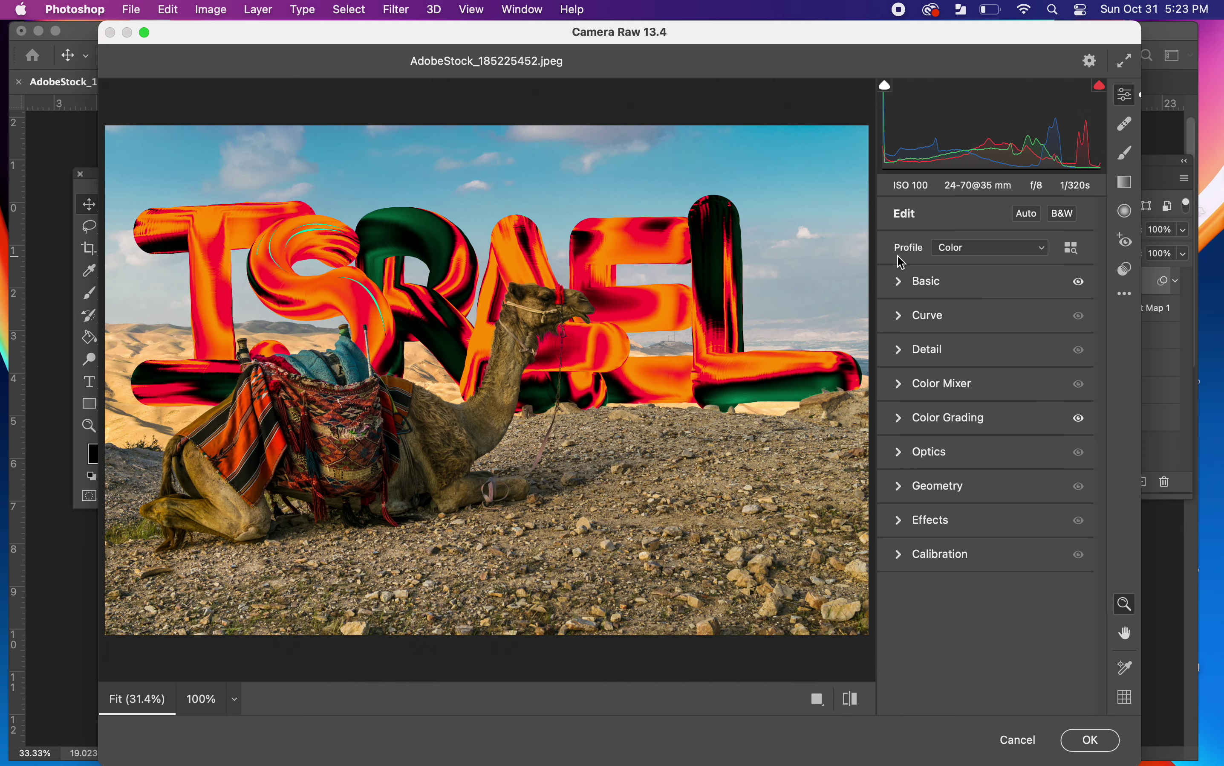
left_click(1090, 740)
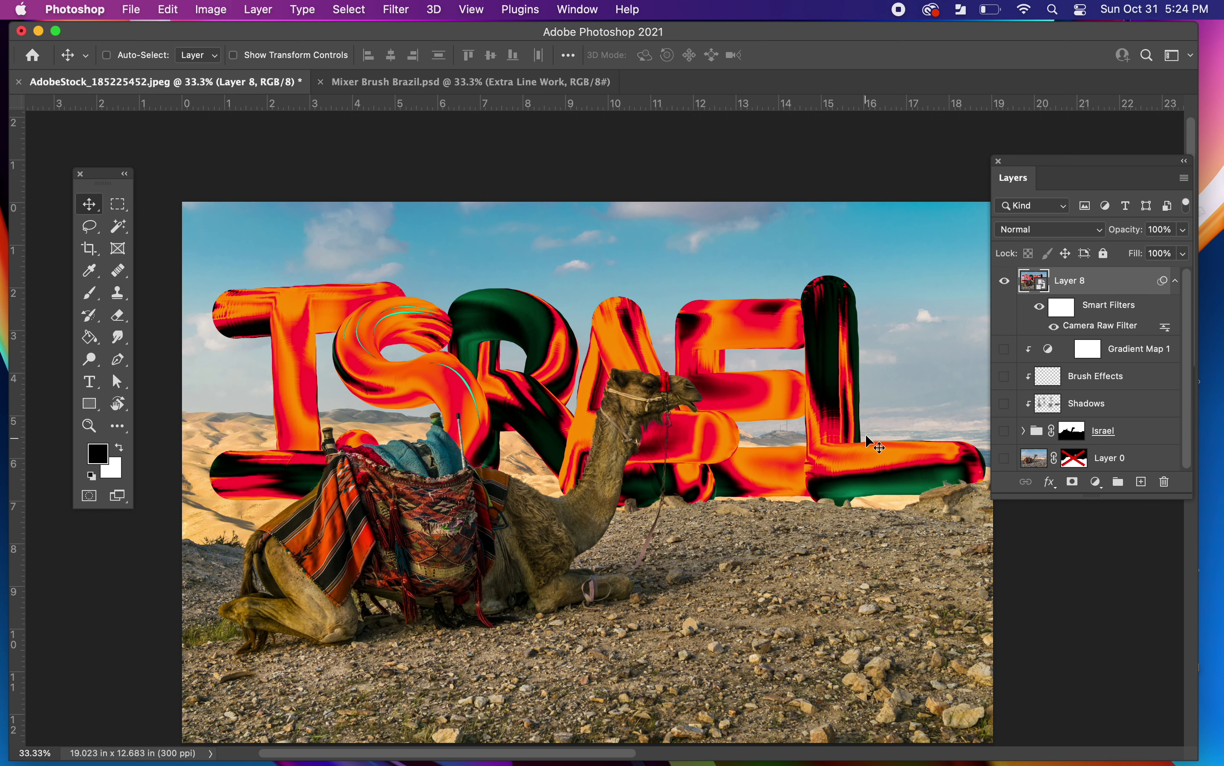
Step: Review the whole filtered image and toggle Layer 8's visibility off and on
scroll(889, 446, "down", 3)
scroll(889, 446, "right", 3)
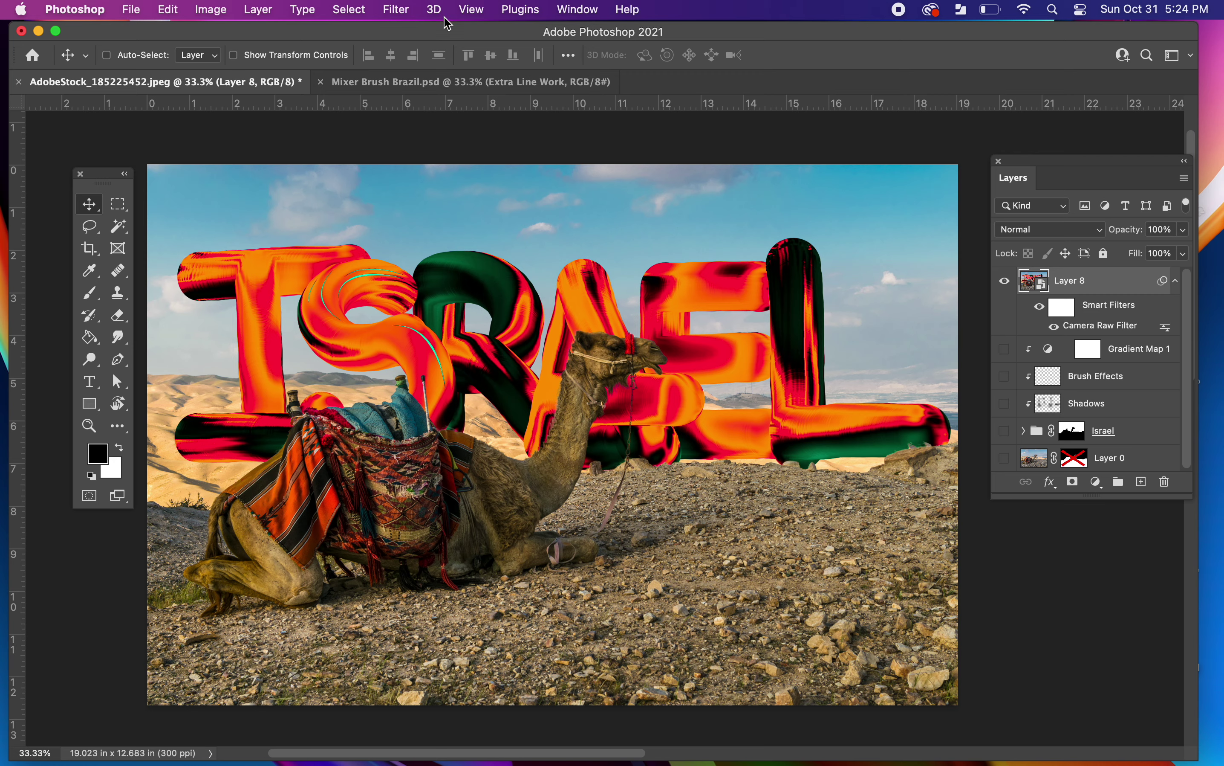
left_click(399, 11)
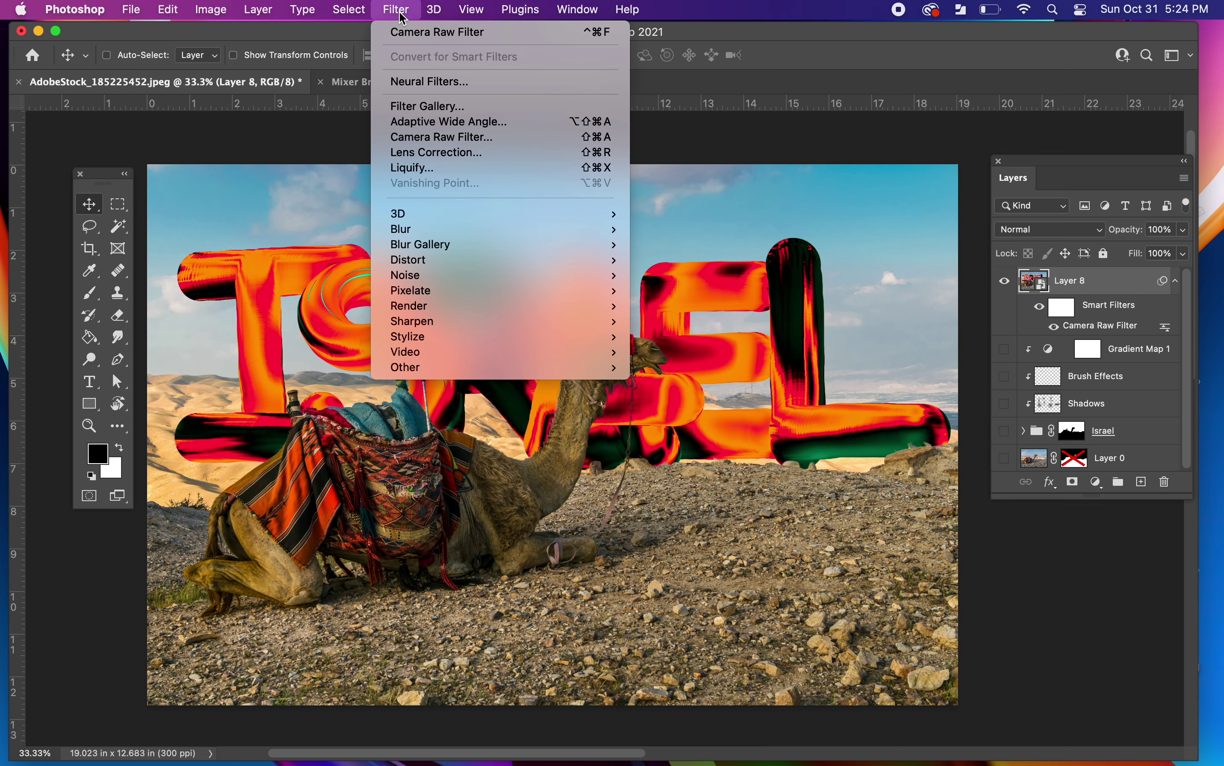
left_click(400, 11)
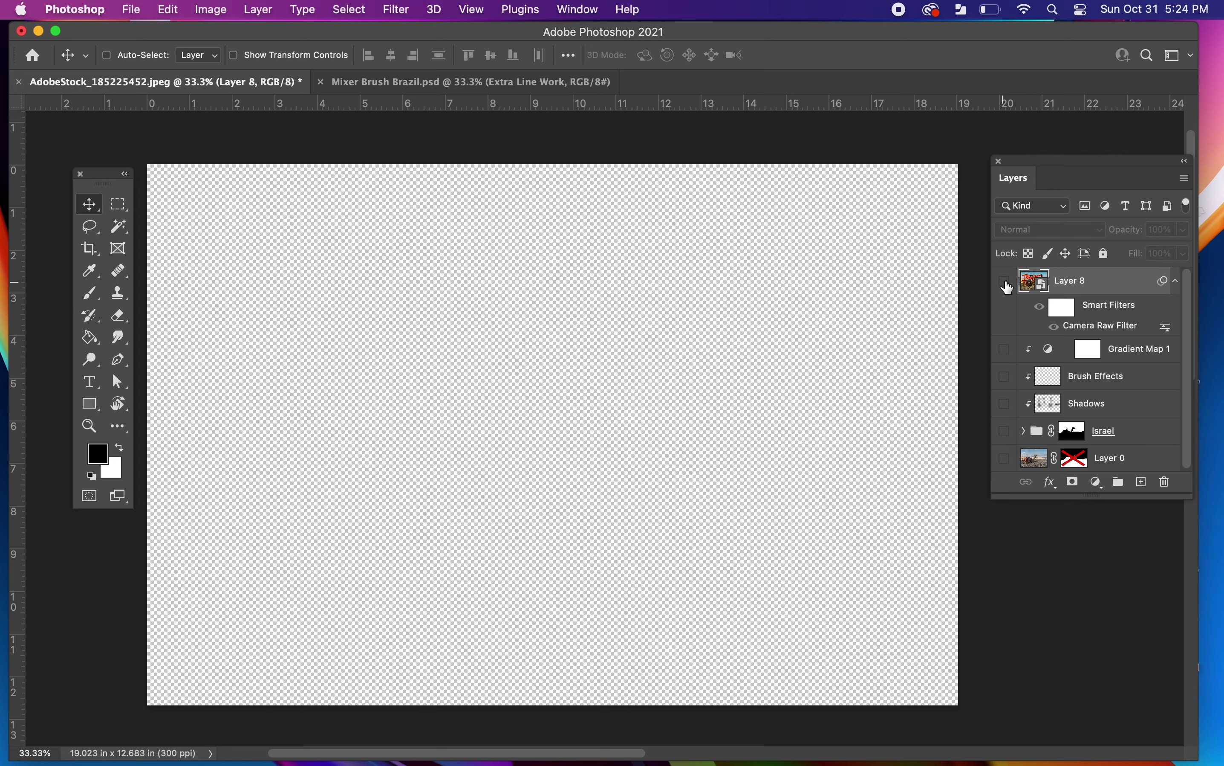
left_click(1004, 281)
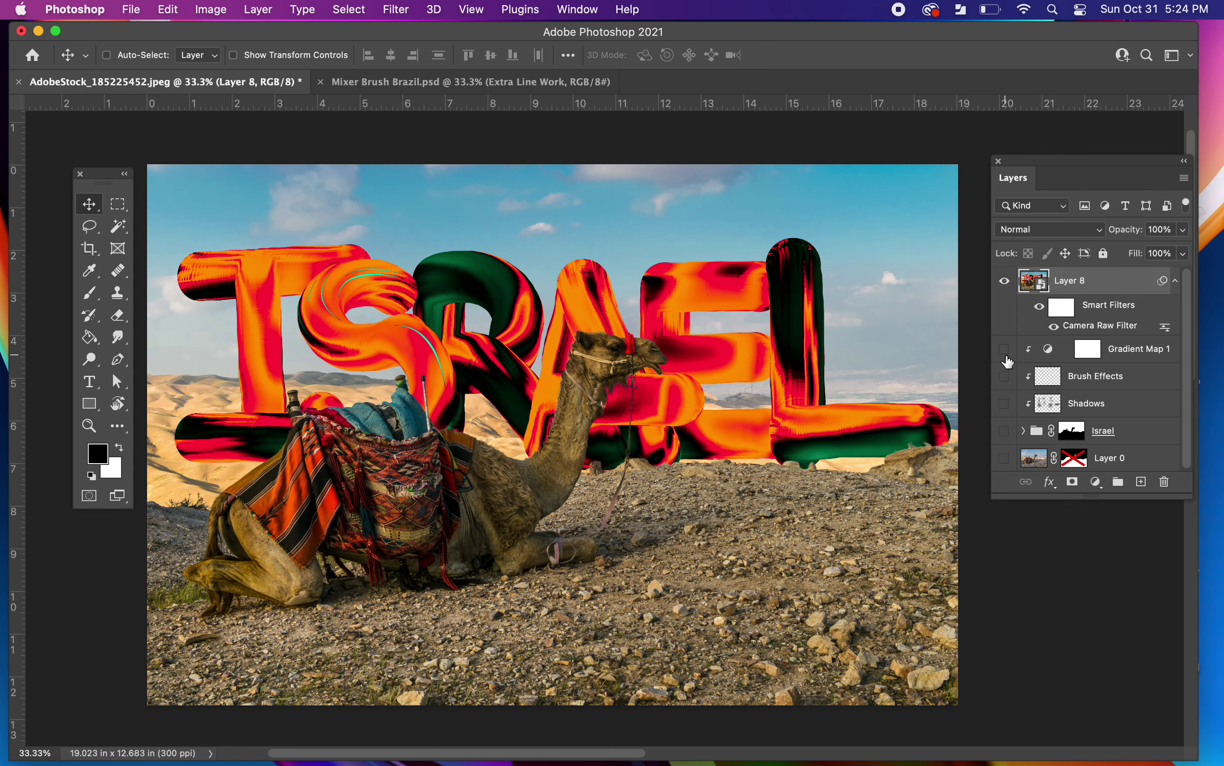
Step: Make the Gradient Map 1, Brush Effects, Shadows, Israel and Layer 0 layers visible again beneath Layer 8
left_click(1004, 349)
left_click(1004, 375)
left_click(1004, 403)
left_click(1004, 429)
left_click(1004, 457)
Step: Compare the image with and without the graded Layer 8, leaving that layer hidden
left_click(1004, 280)
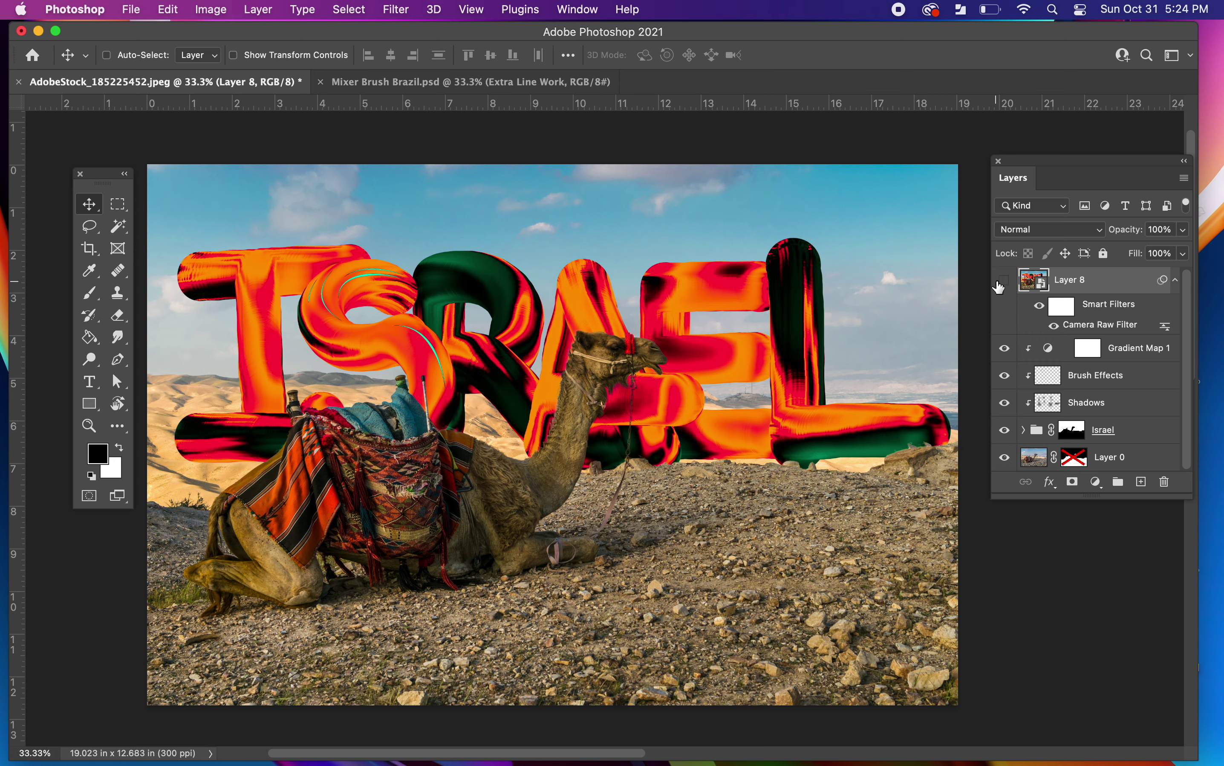
left_click(1001, 283)
left_click(1003, 283)
left_click(1002, 282)
left_click(1002, 283)
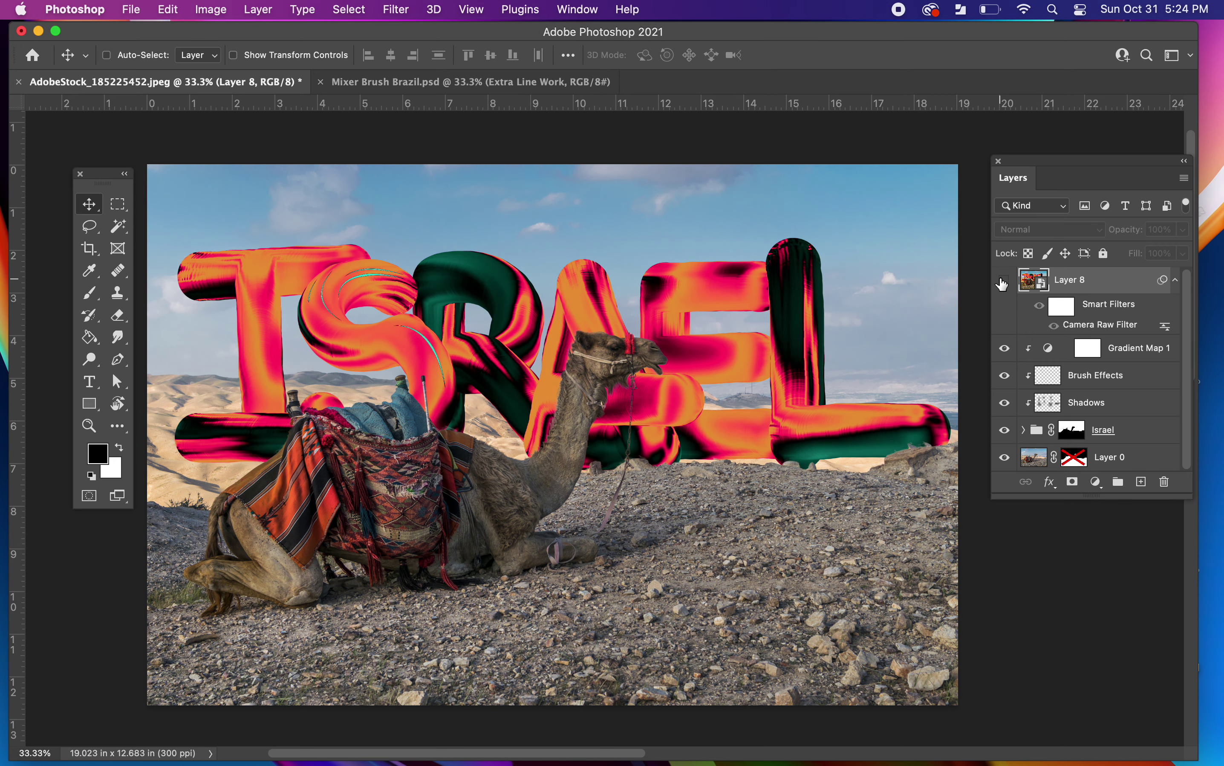
Step: Duplicate the Israel group and clip the Shadows, Brush Effects and Gradient Map 1 layers to the copy
left_click(1046, 354)
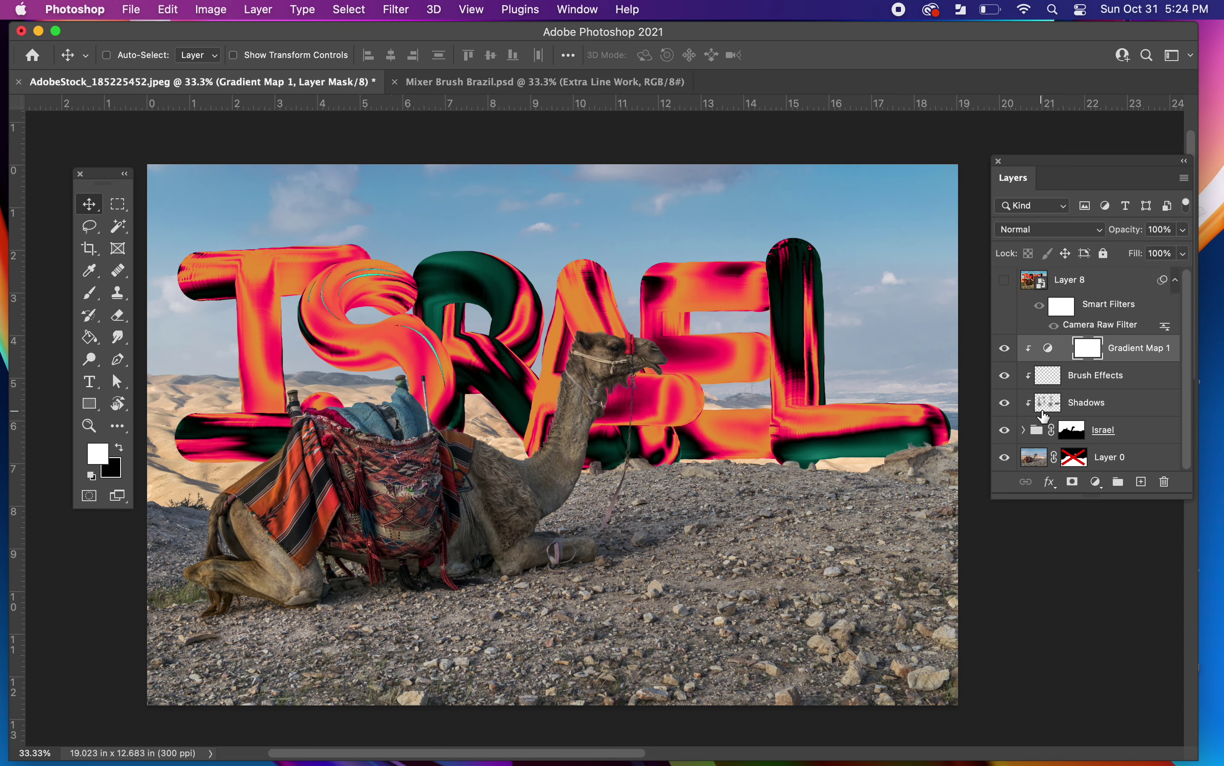
left_click(1038, 432)
left_click(1006, 430)
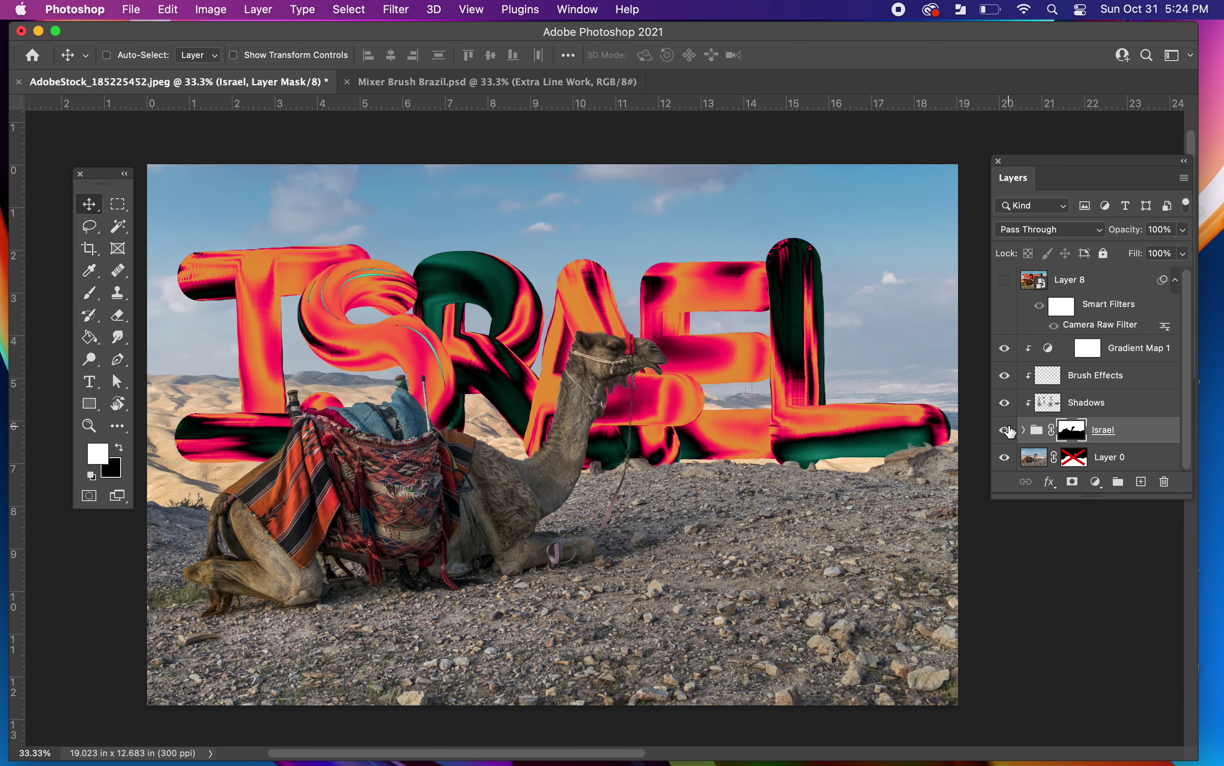
key("super+j")
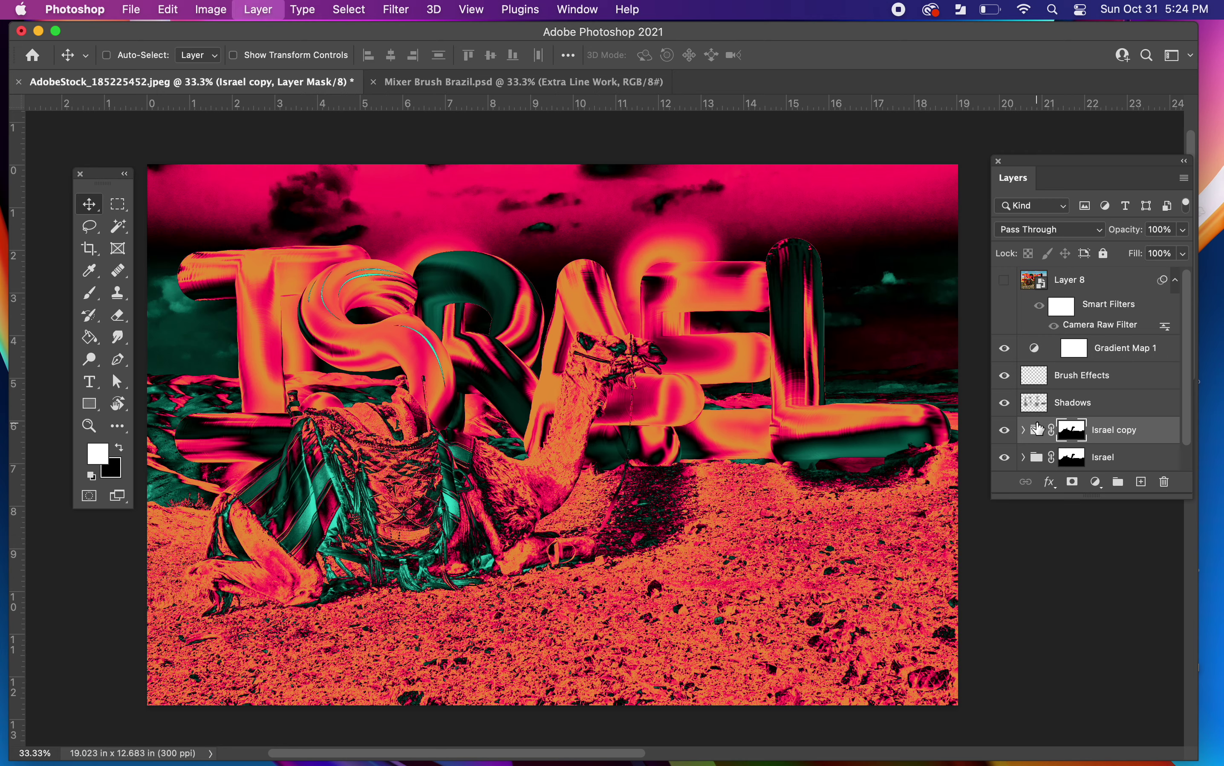
left_click_drag(1074, 416, 1044, 390)
left_click(1044, 388, "alt")
left_click(1044, 361, "alt")
left_click(1045, 332, "alt")
Step: Hide the original Israel group and merge the duplicated group into a single layer
left_click(1005, 431)
right_click(1153, 407)
scroll(1114, 481, "down", 10)
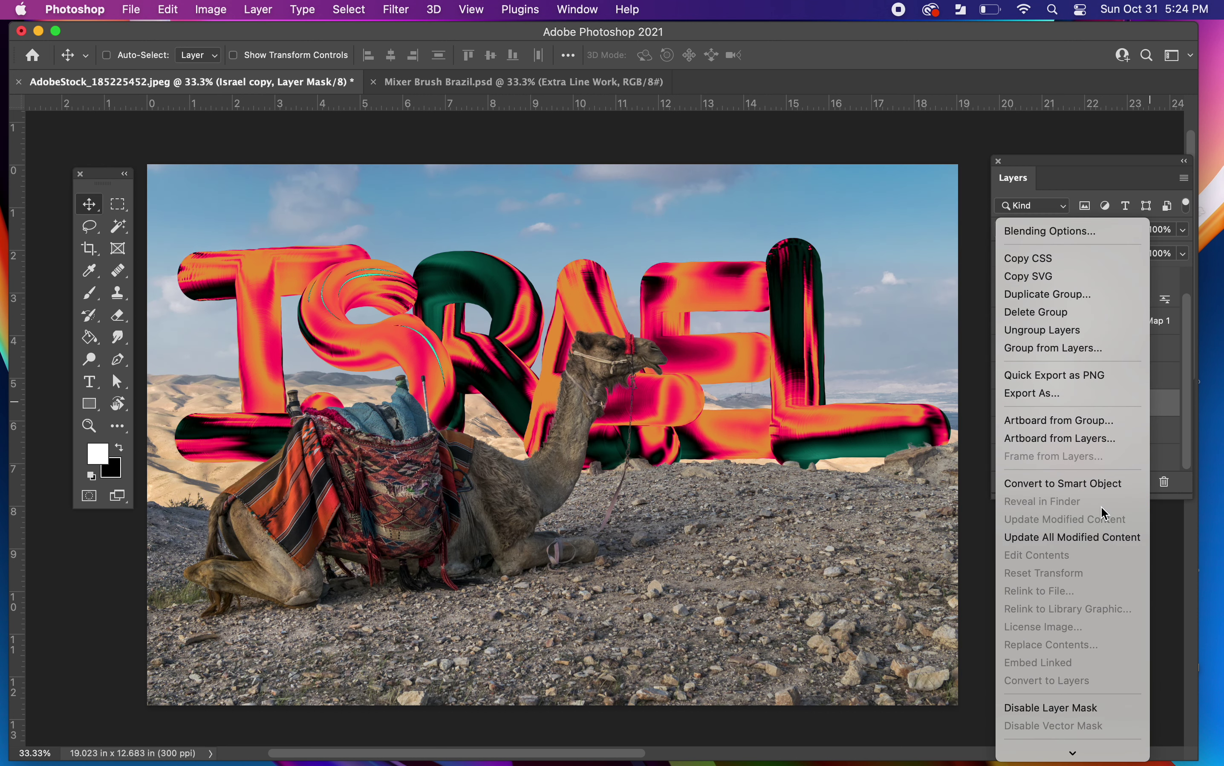
scroll(1102, 505, "down", 3)
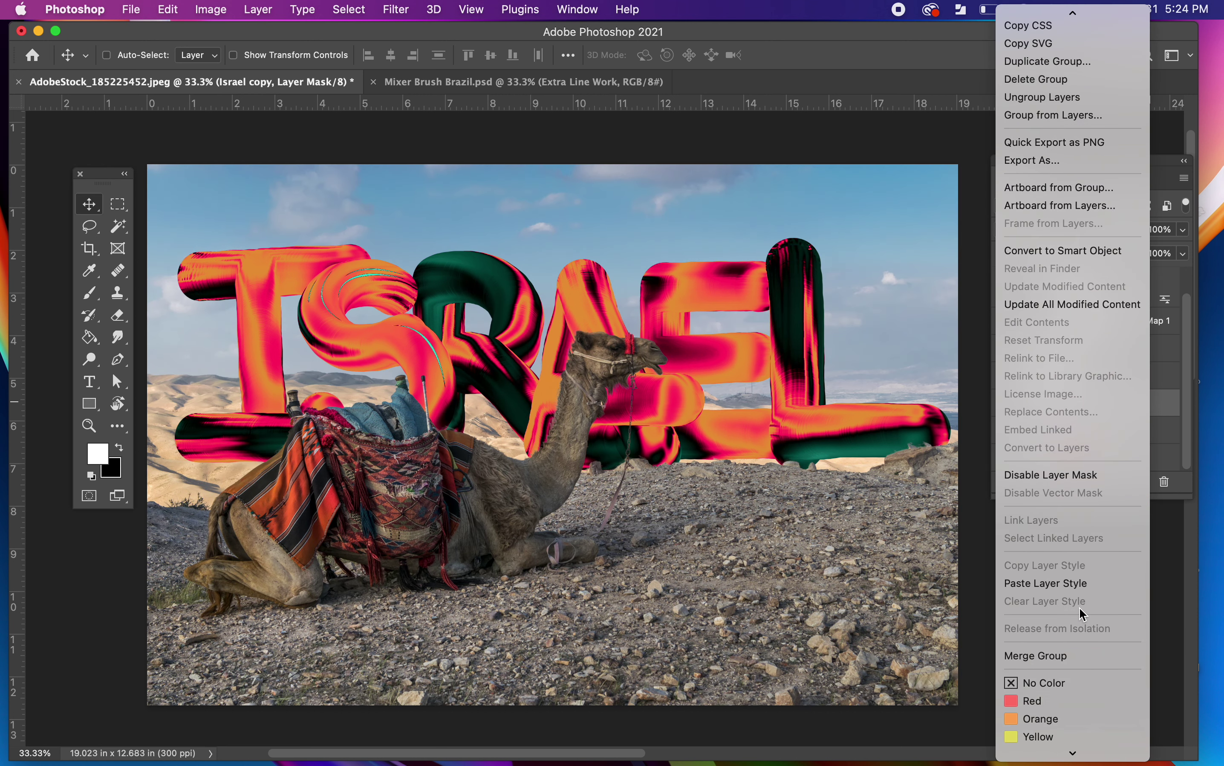
left_click(1082, 656)
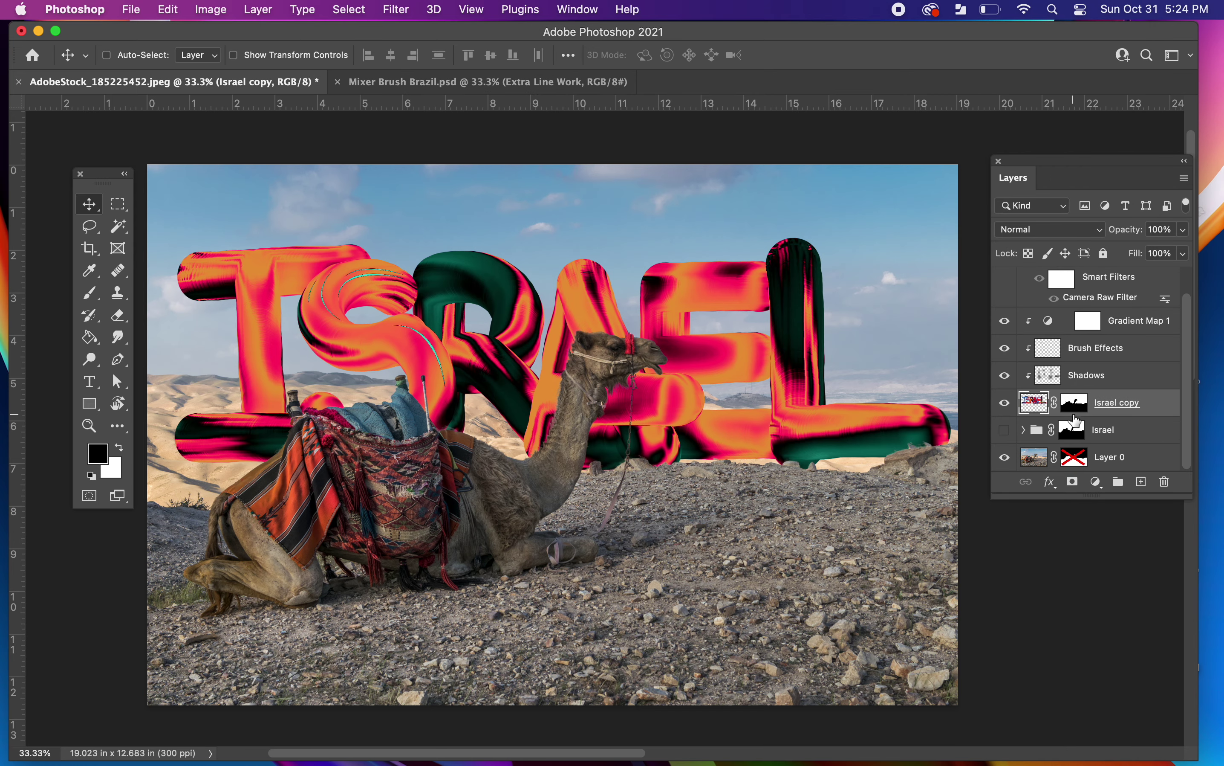
Step: Convert the merged Israel copy to a Smart Object and apply Add Noise at 17% with Uniform distribution
right_click(1151, 407)
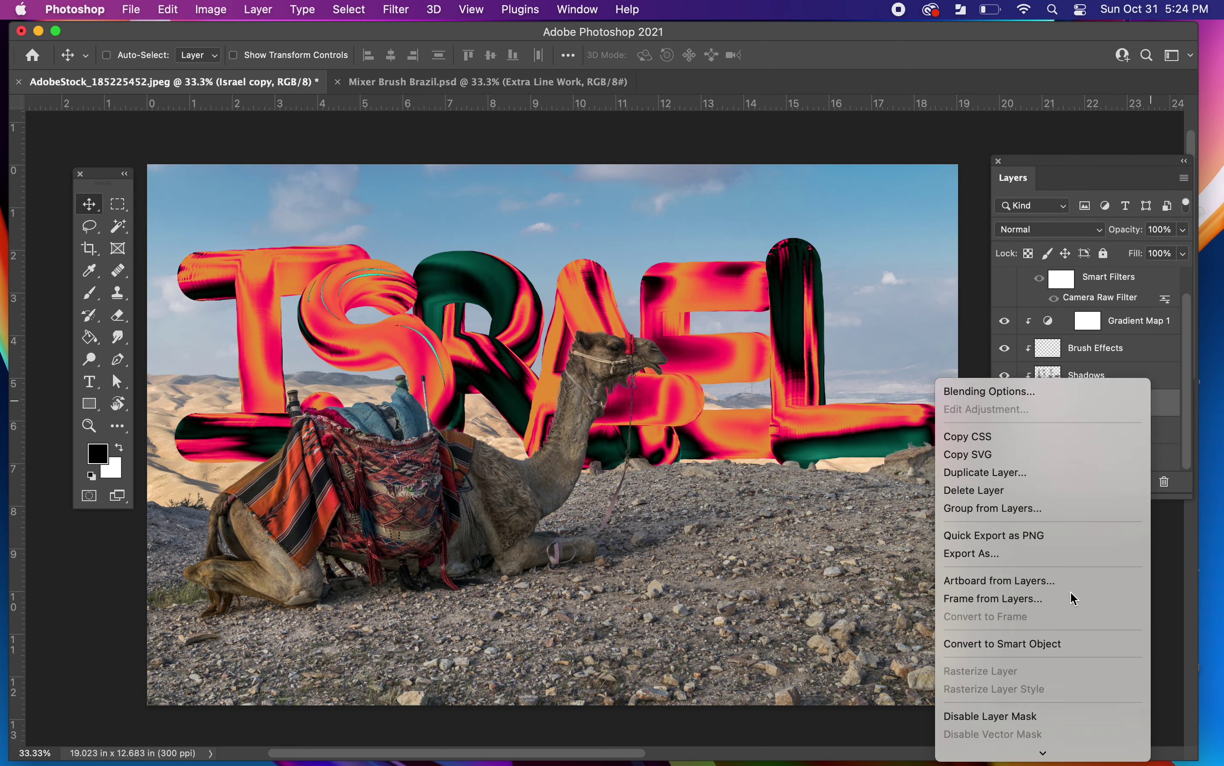
left_click(1074, 653)
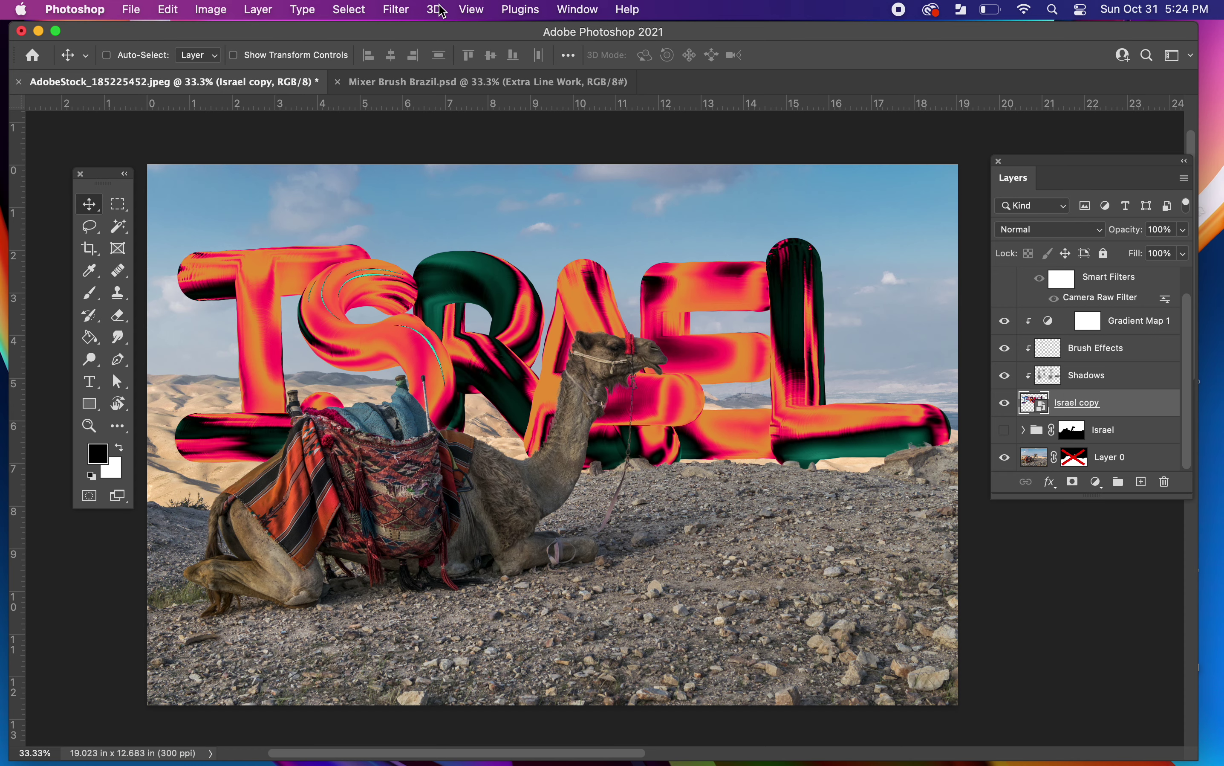
left_click(407, 11)
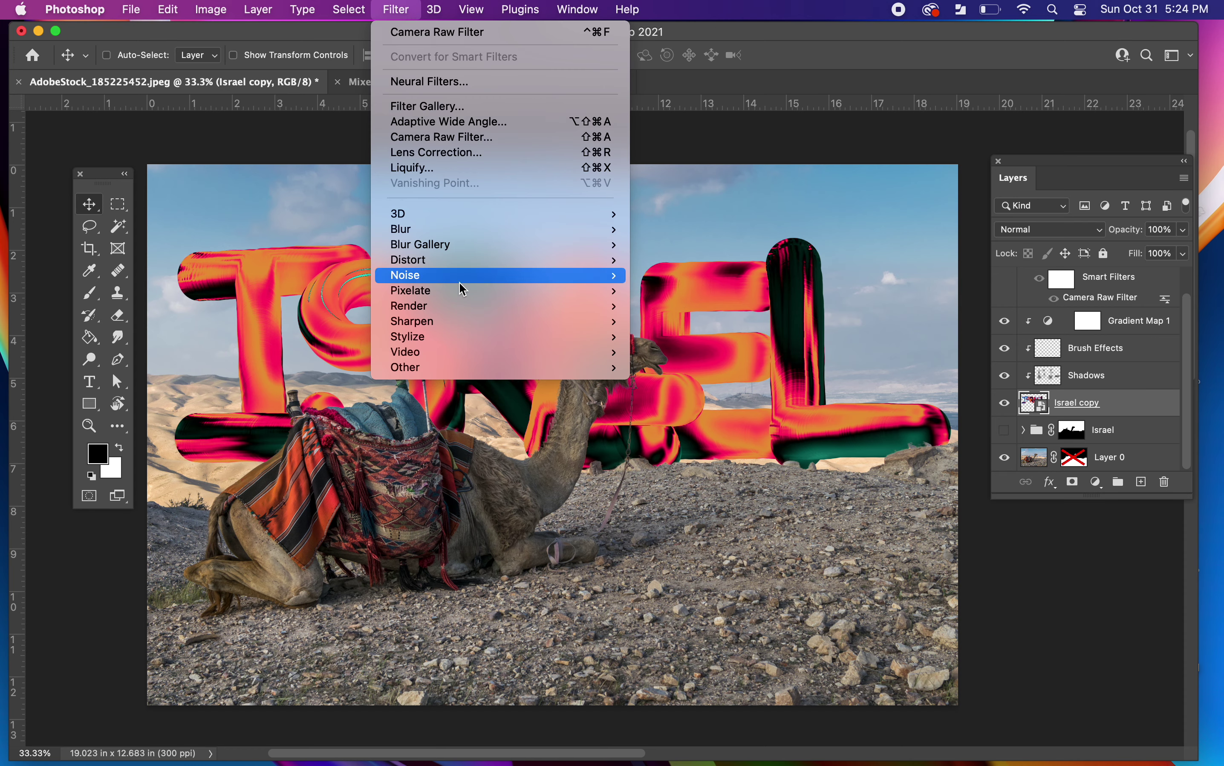
mouse_move(459, 276)
left_click(658, 280)
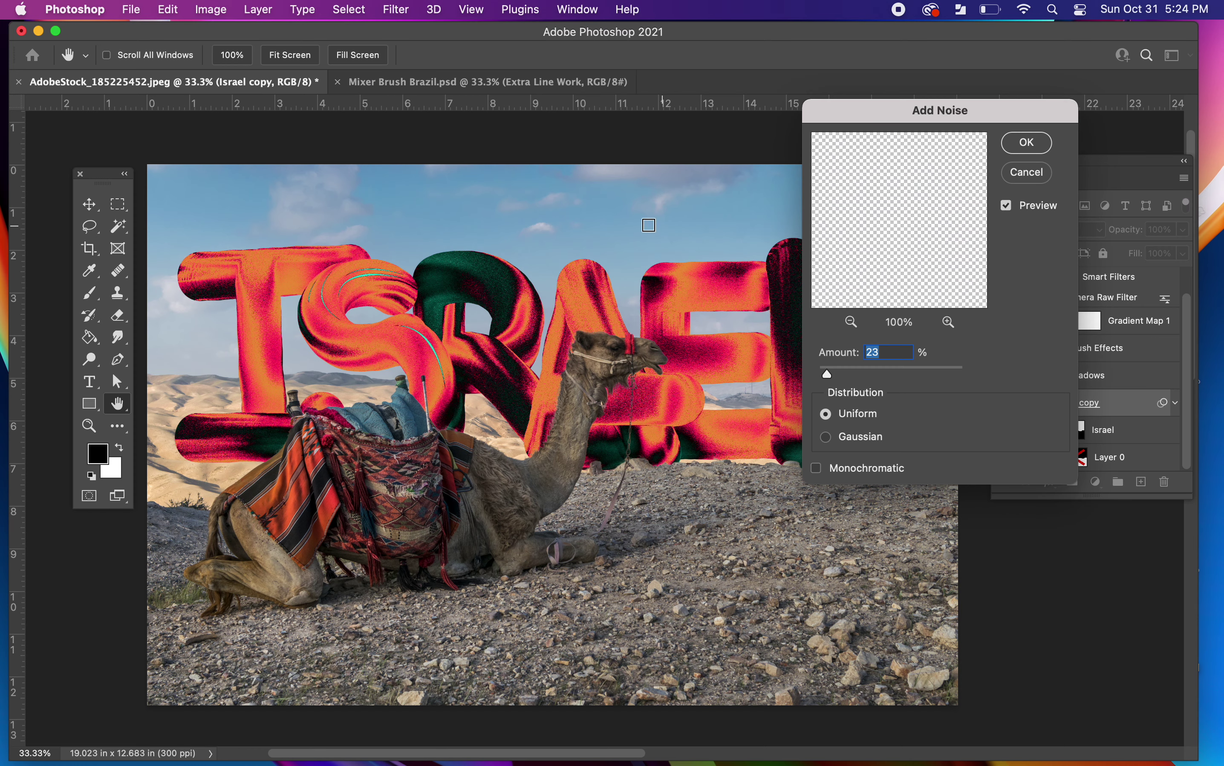
left_click_drag(871, 115, 1027, 254)
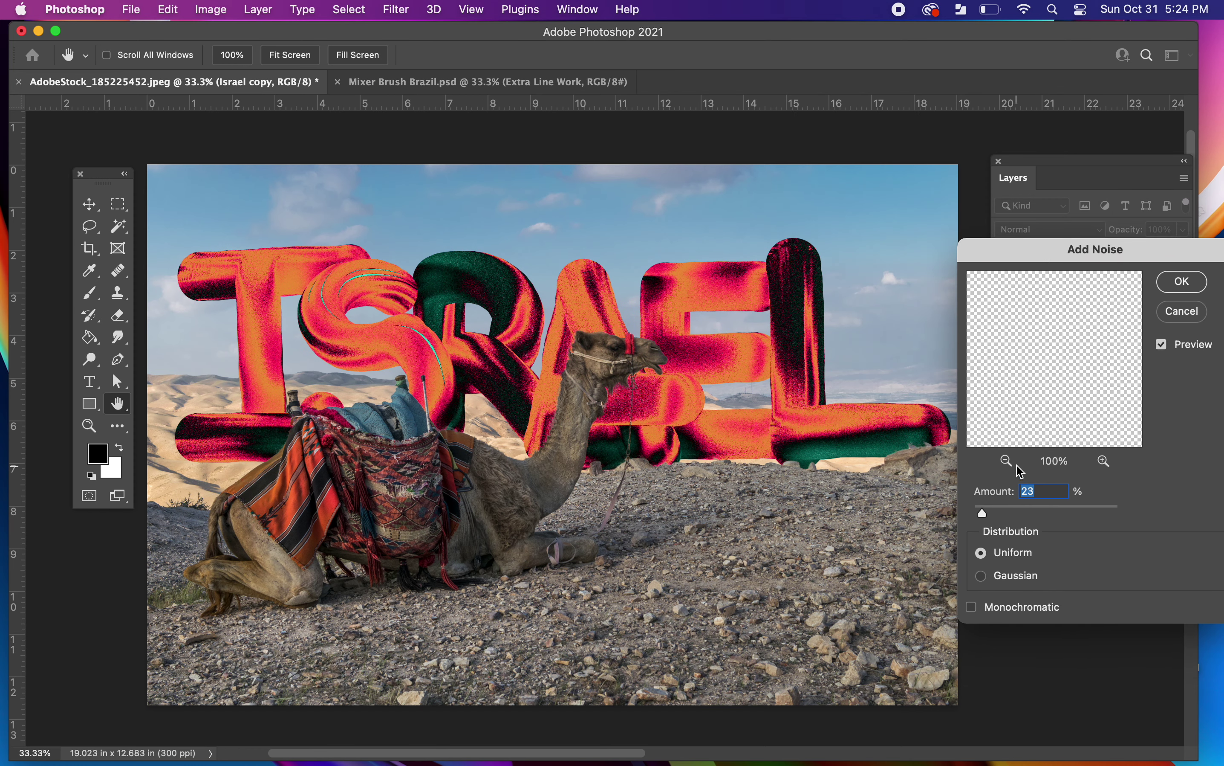
type("17")
left_click(1192, 288)
scroll(1058, 363, "up", 1)
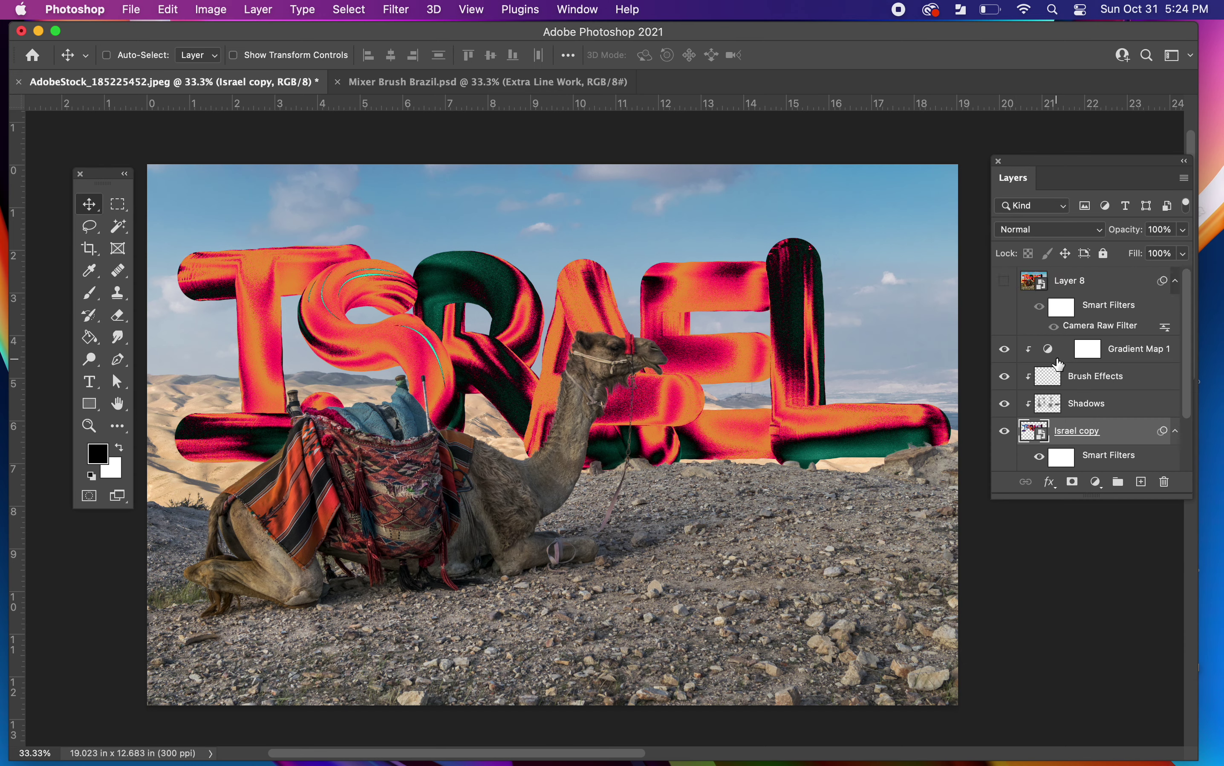
Step: Compare the old graded Layer 8 against the noisy lettering, and delete Layer 8
left_click(1030, 285)
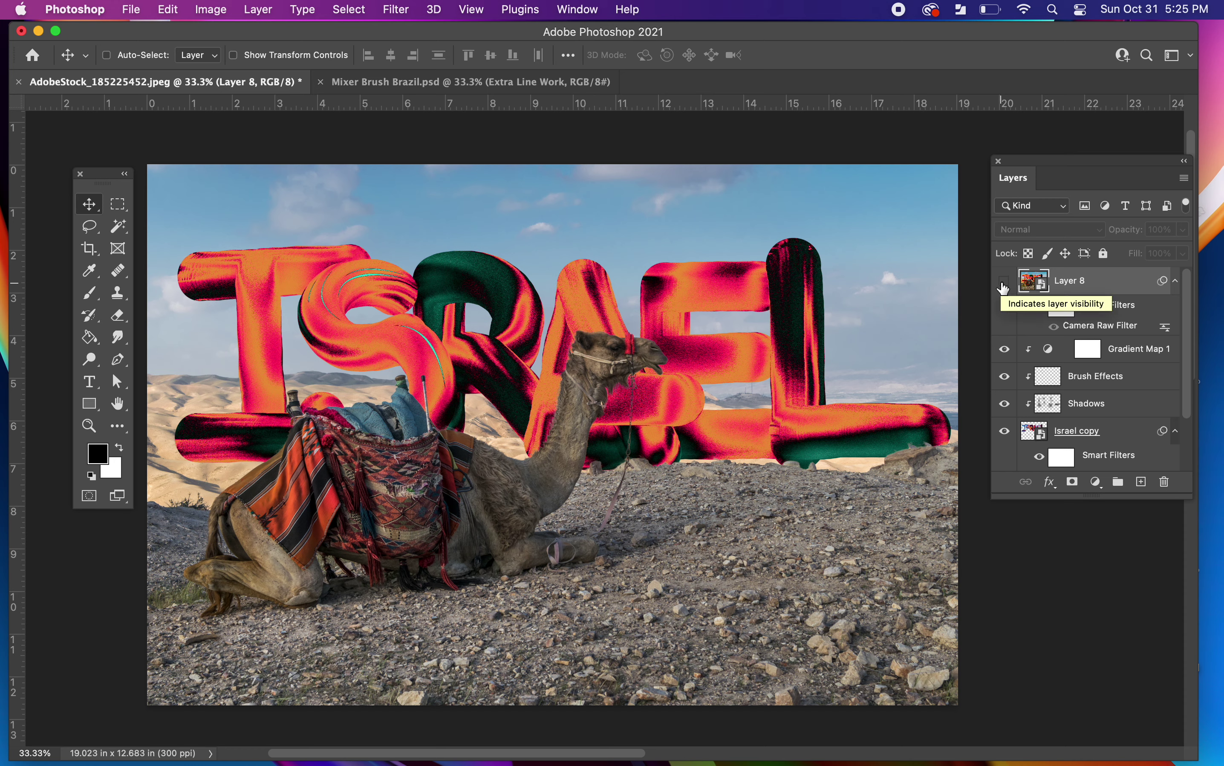
left_click(1004, 283)
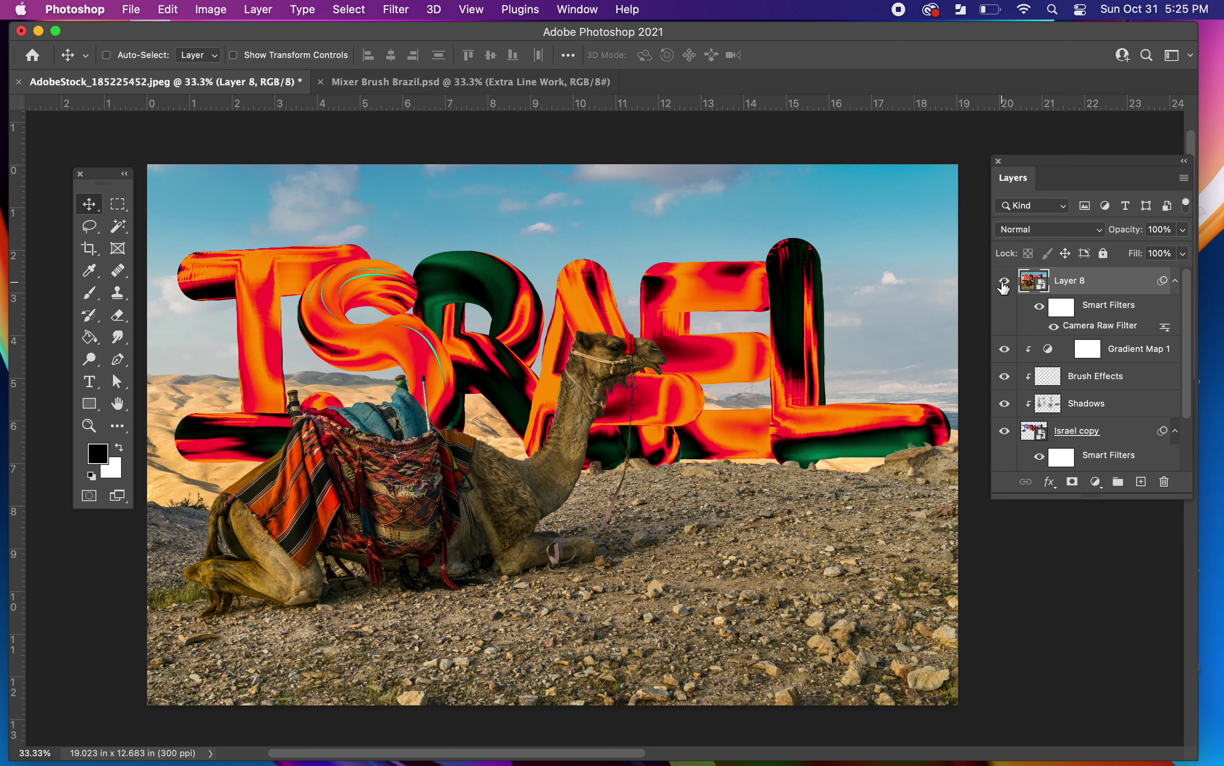
left_click(1004, 284)
left_click(1004, 283)
left_click(1004, 283)
key("BackSpace")
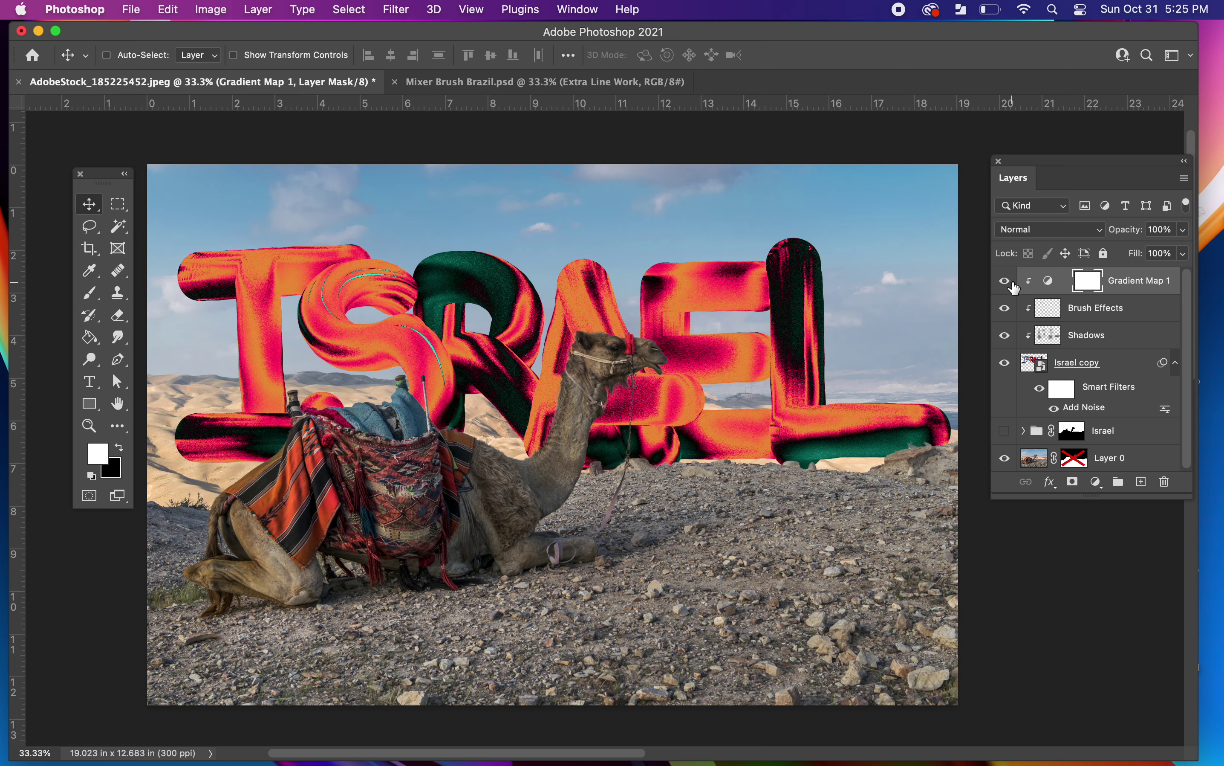
Step: Stamp all visible layers into a new top layer and convert it to a Smart Object
key("super+alt+shift+e")
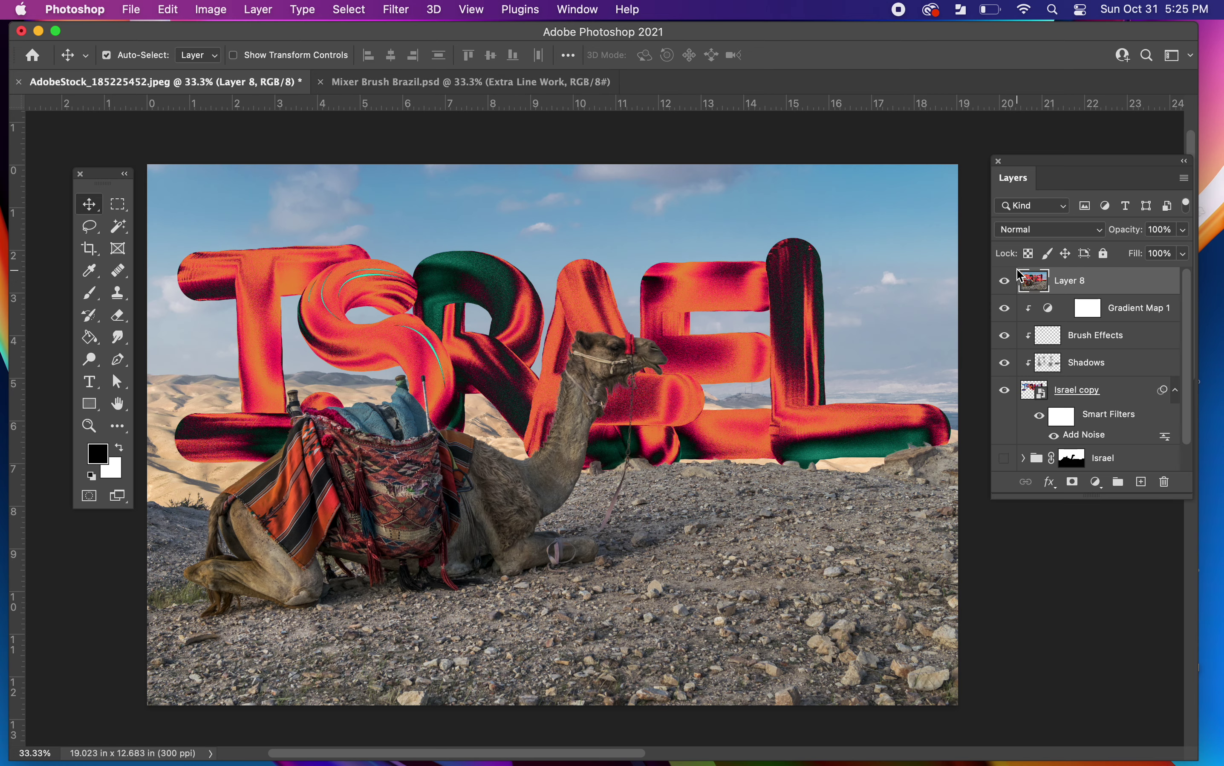
right_click(1098, 282)
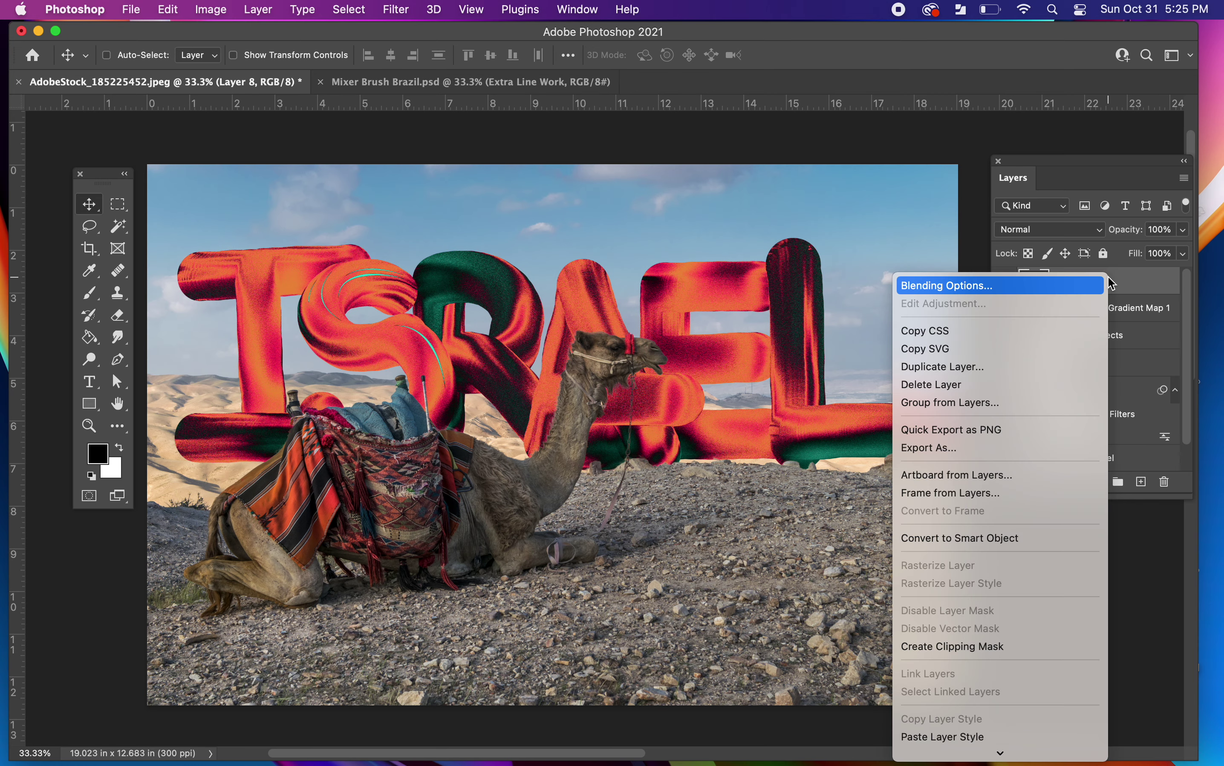
left_click(1017, 539)
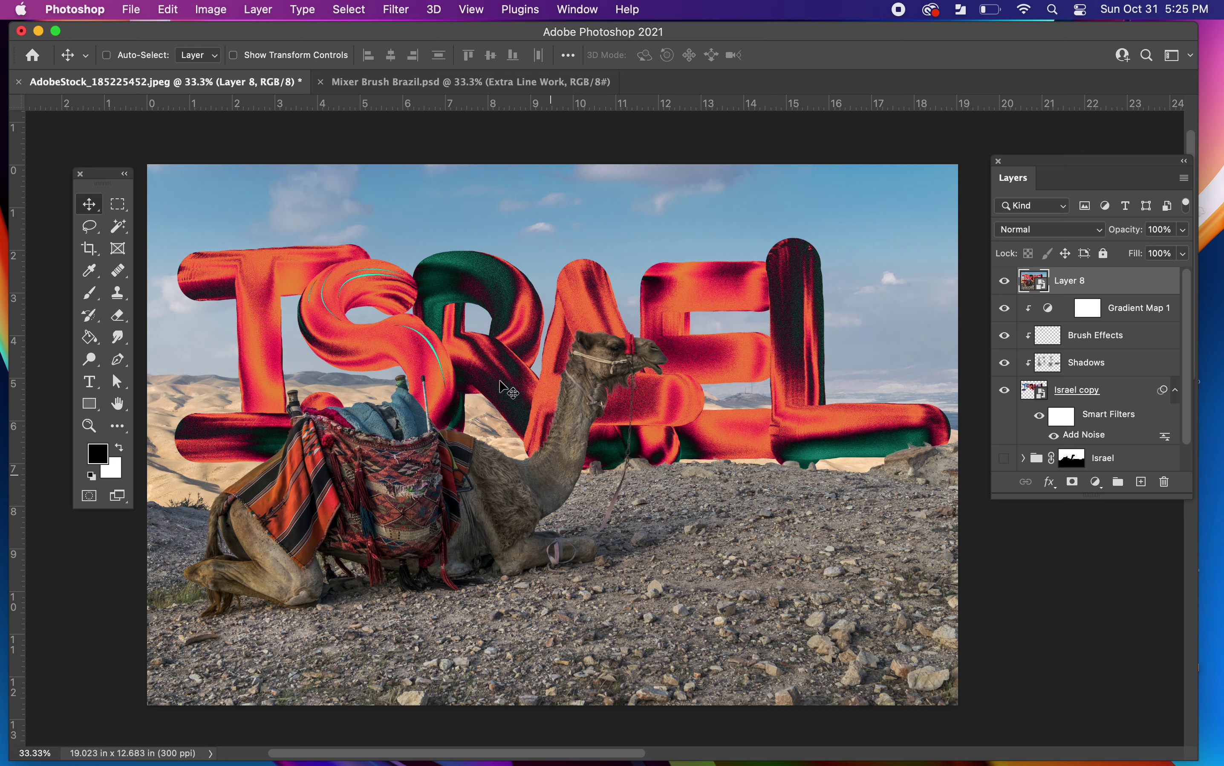
Step: Switch to Mixer Brush Brazil.psd, choose the Polygonal Lasso and add an empty layer above the top Brightness/Contrast adjustment
left_click(404, 83)
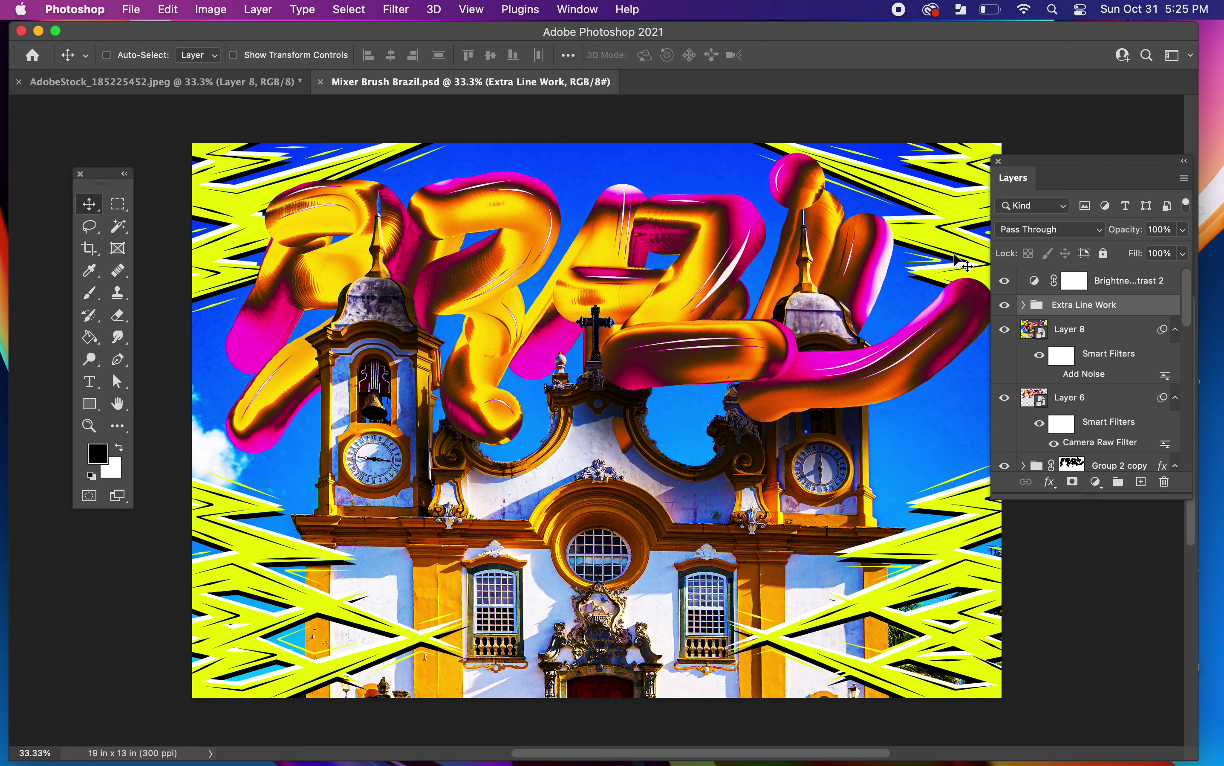
left_click(91, 232)
left_click(167, 240)
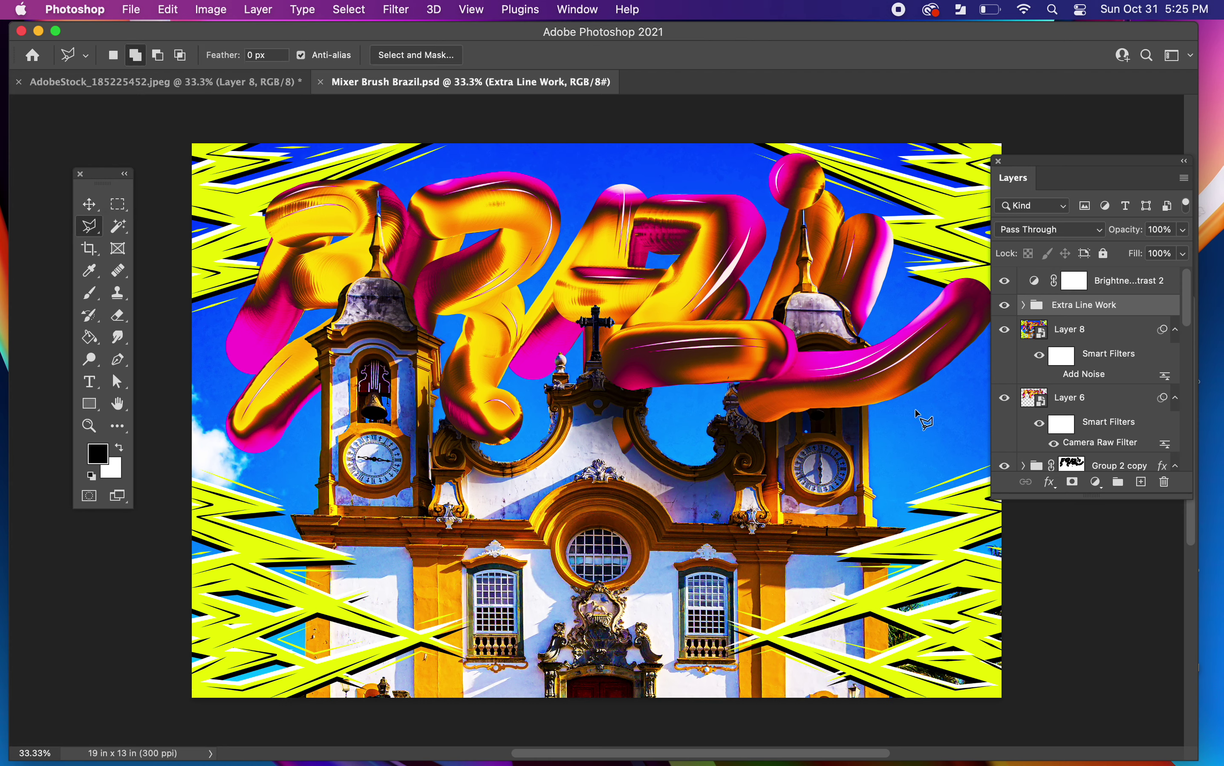
left_click_drag(1027, 164, 1057, 151)
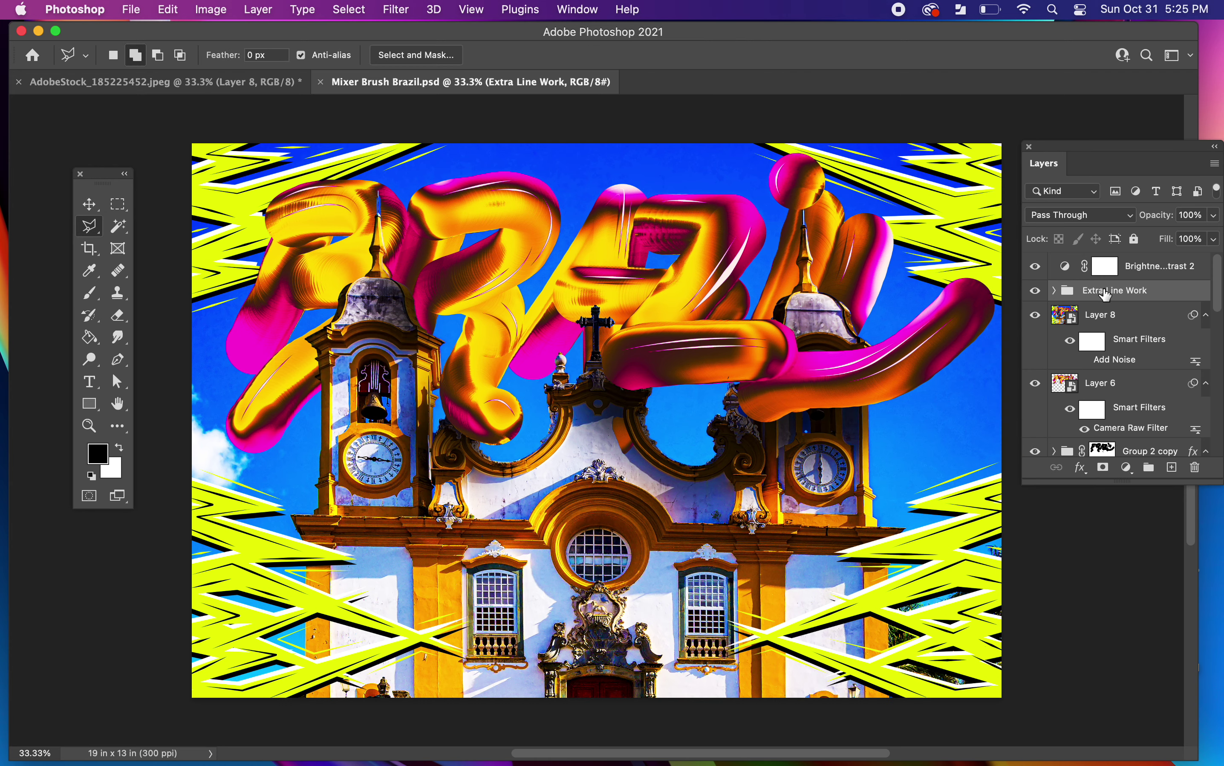
left_click(1063, 264)
left_click(1172, 467)
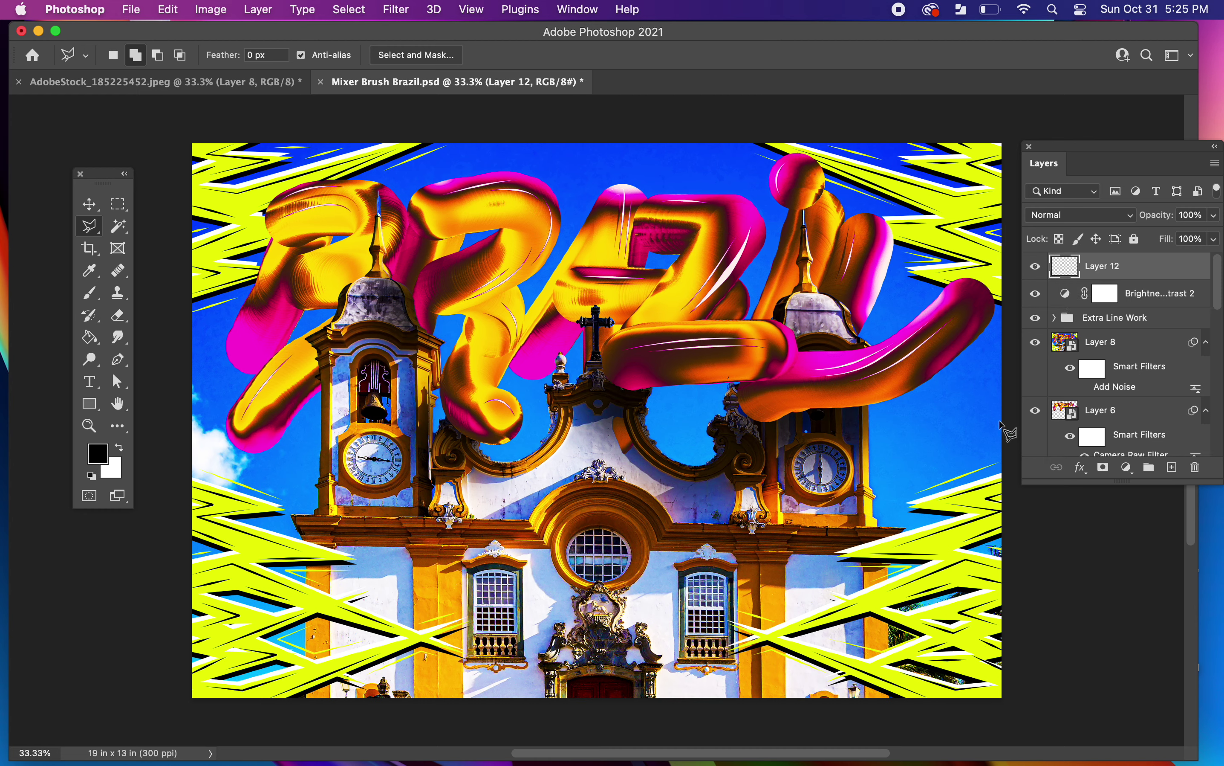
Step: Outline a jagged lightning-bolt selection from the church doorway up to the image's right edge with the Polygonal Lasso
left_click(944, 430)
left_click(776, 505)
left_click(877, 491)
left_click(742, 565)
left_click(814, 568)
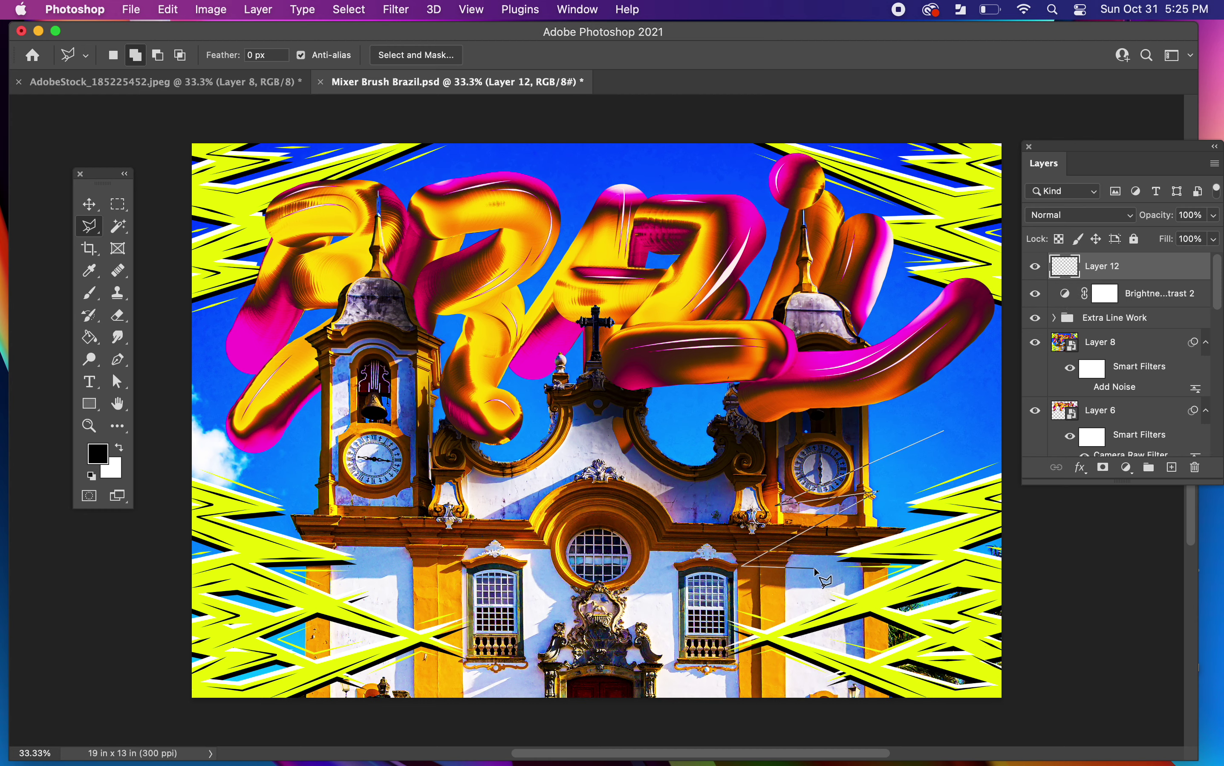
left_click(625, 662)
left_click(936, 553)
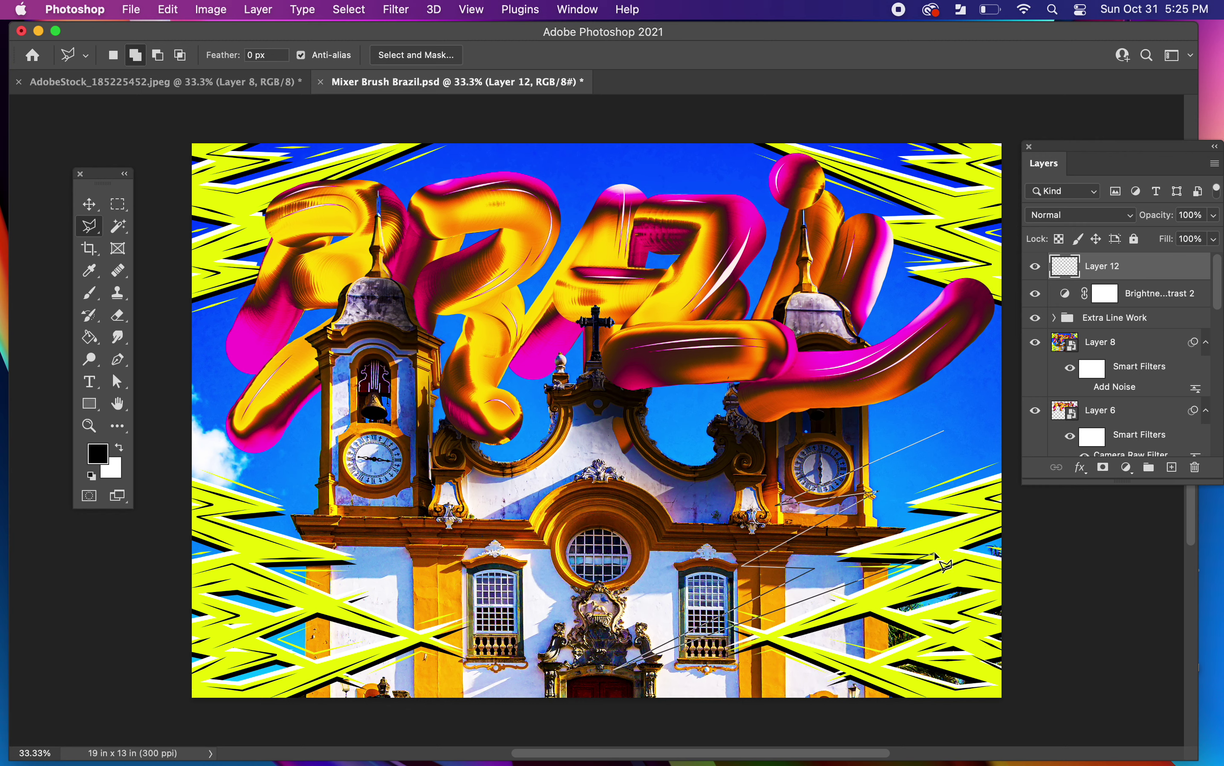
left_click(816, 550)
left_click(963, 472)
left_click(897, 471)
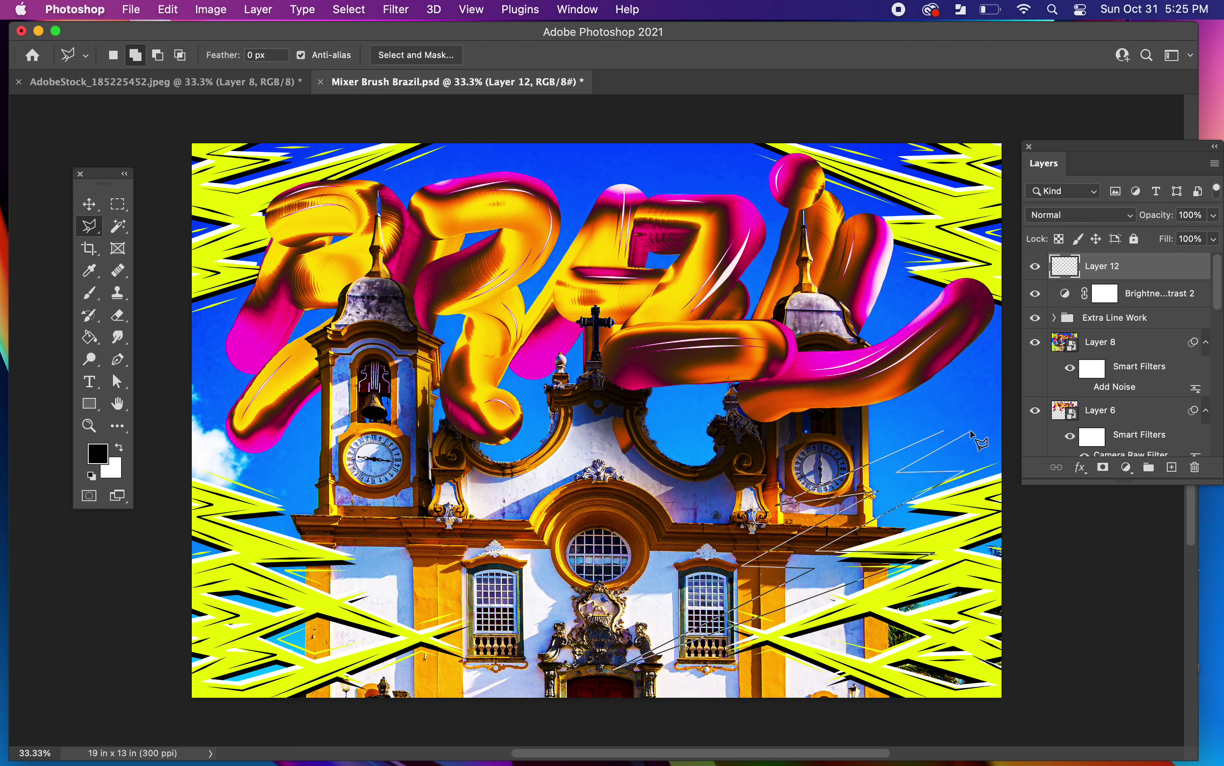
double_click(1017, 394)
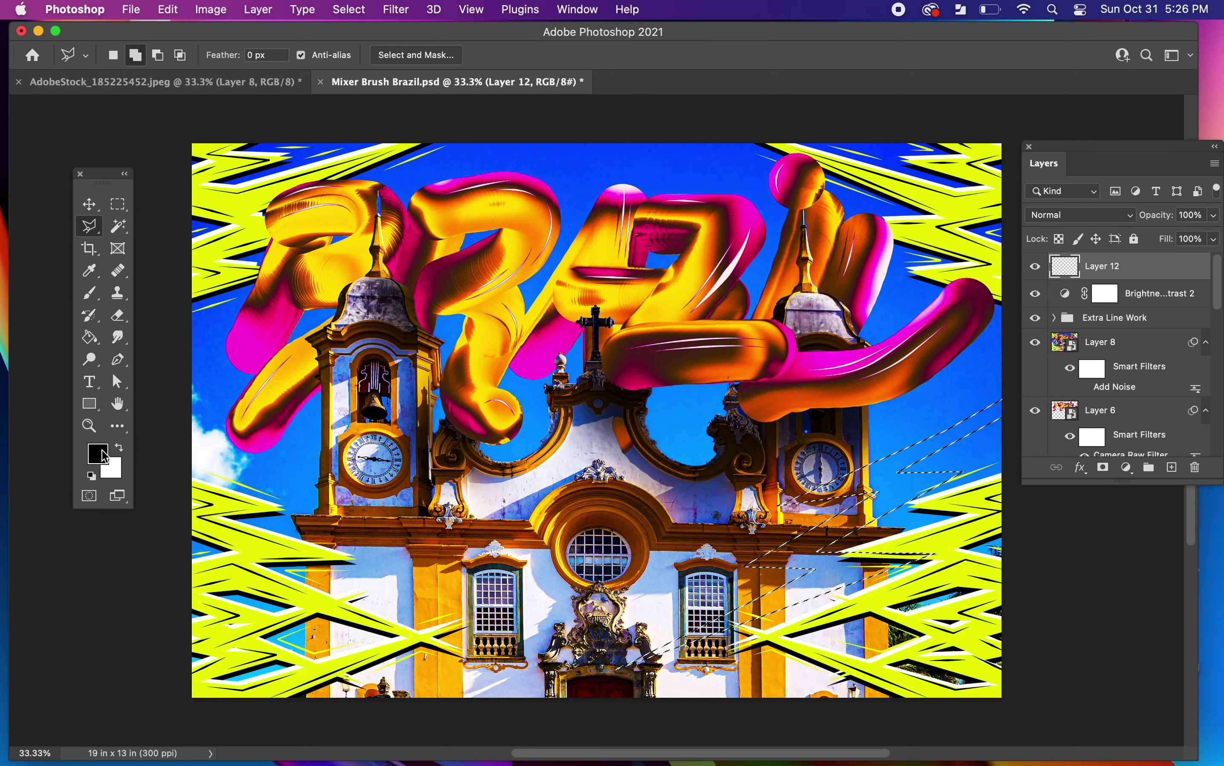
Step: Fill the lightning-bolt selection with the yellow sampled from the existing line work, and deselect
key("i")
left_click(248, 544)
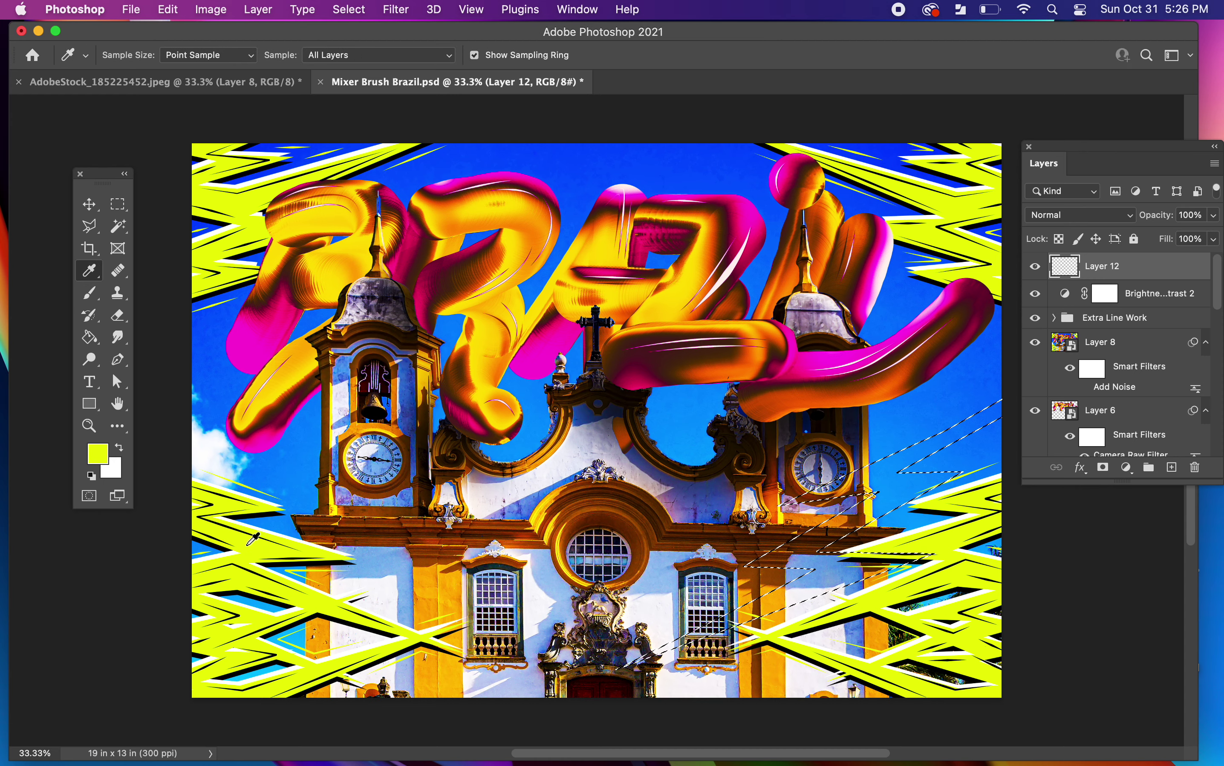
key("l")
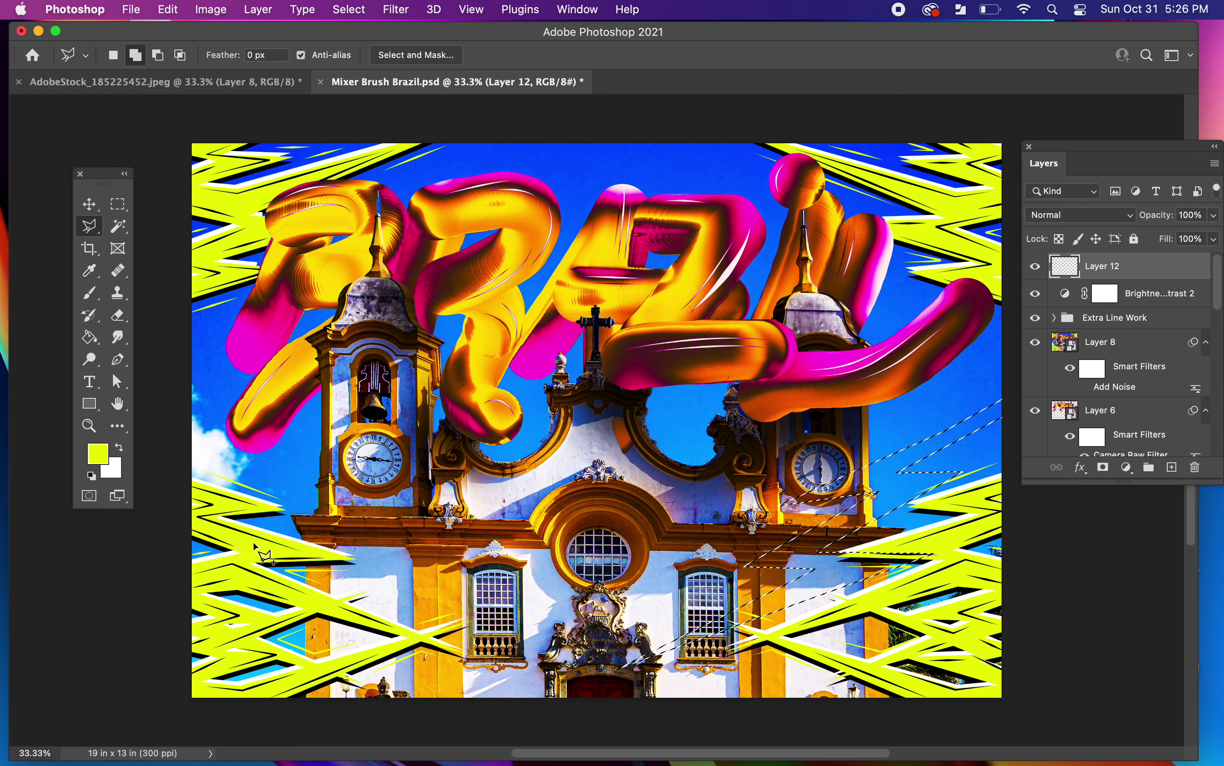
key("g")
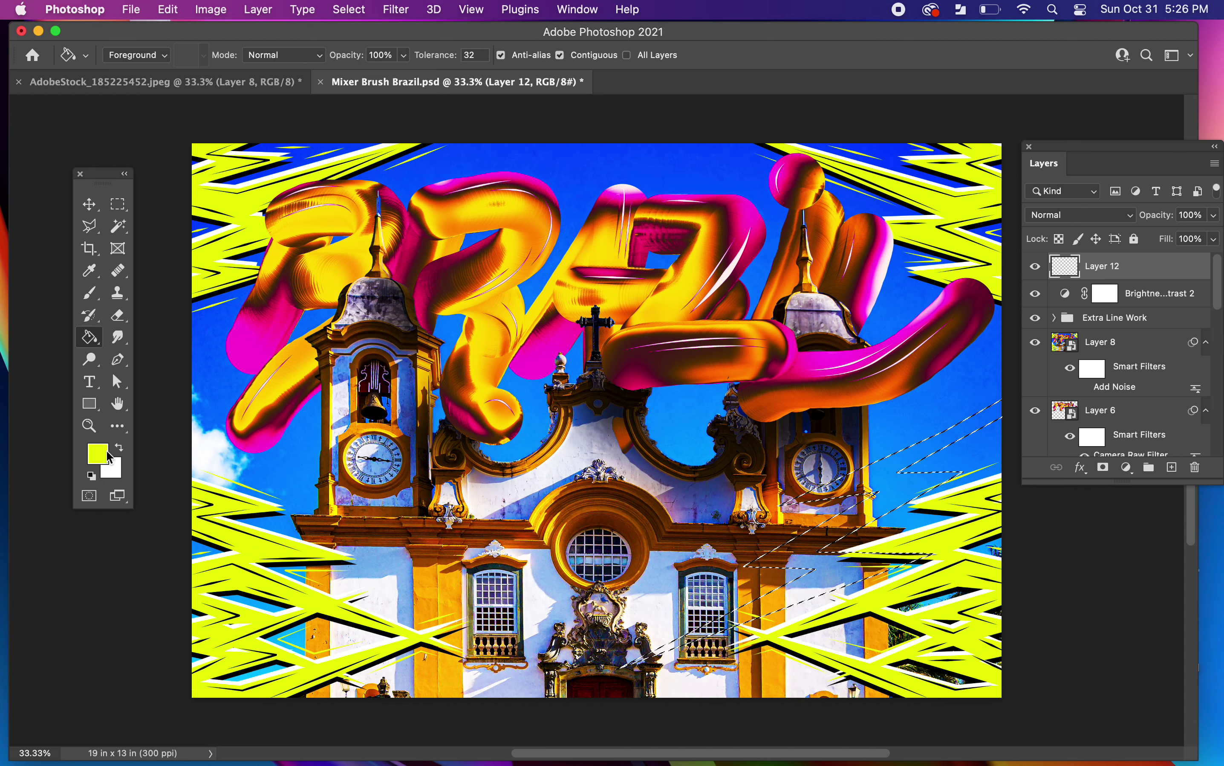
key("alt+BackSpace")
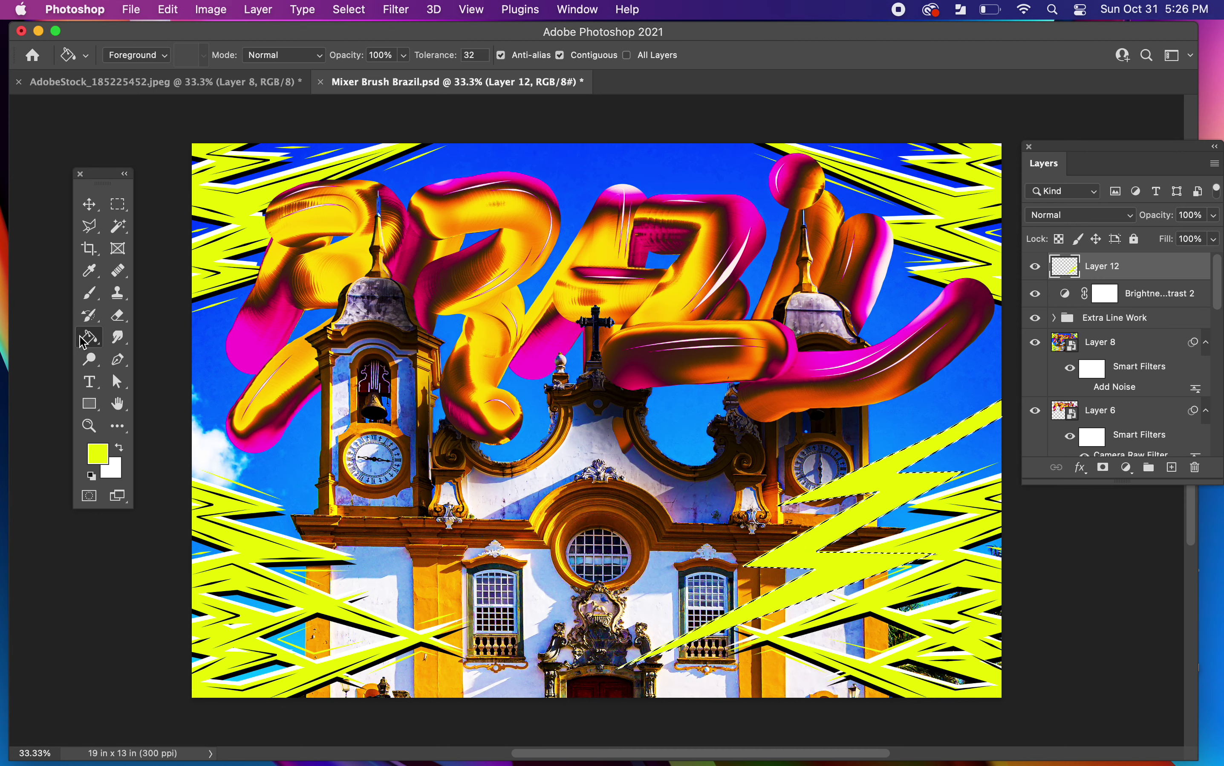
key("v")
key("super+d")
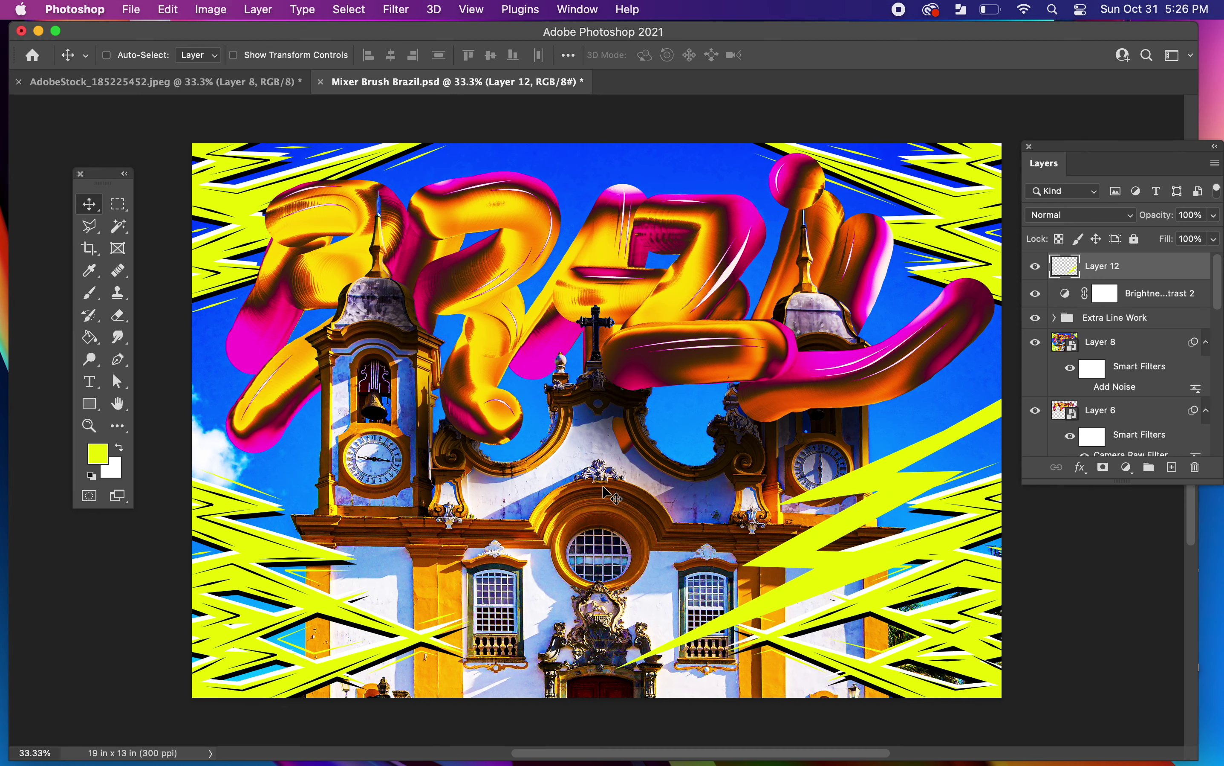
Step: Duplicate the yellow lightning bolt beside the original on a new layer and flip the copy vertically
left_click_drag(827, 528, 900, 524)
key("super+j")
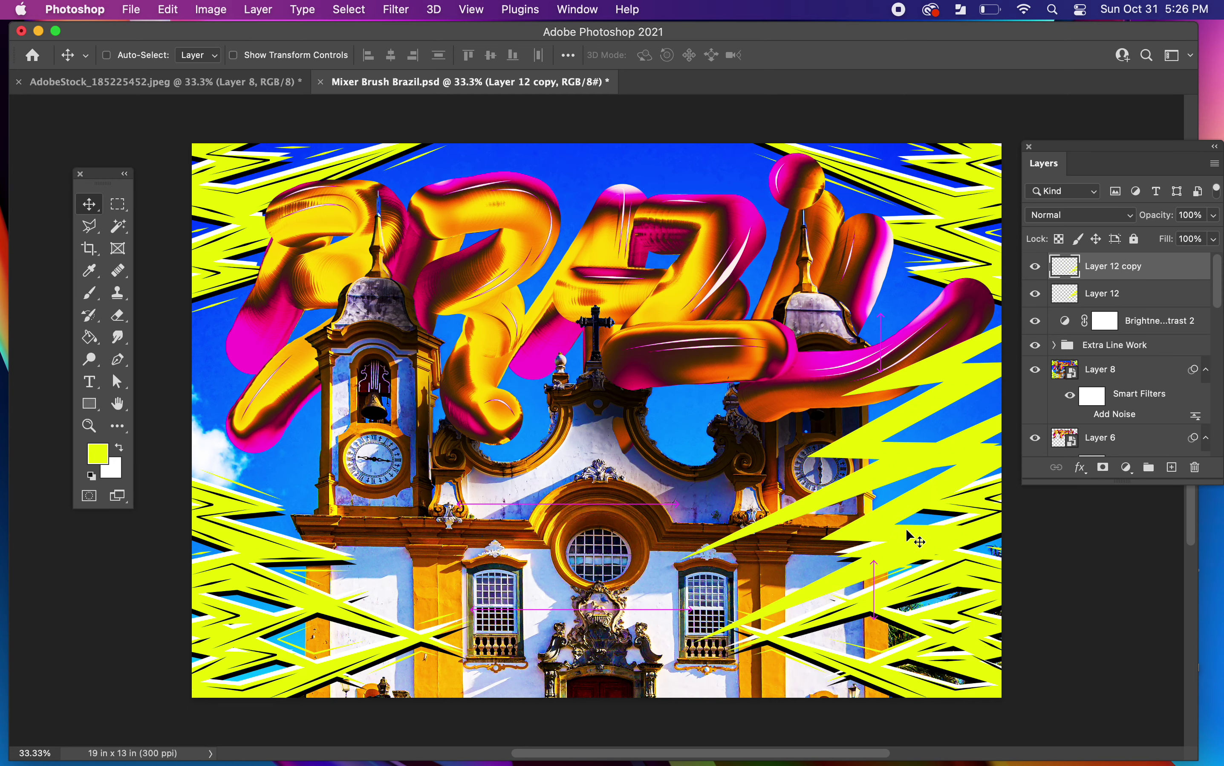
key("super+t")
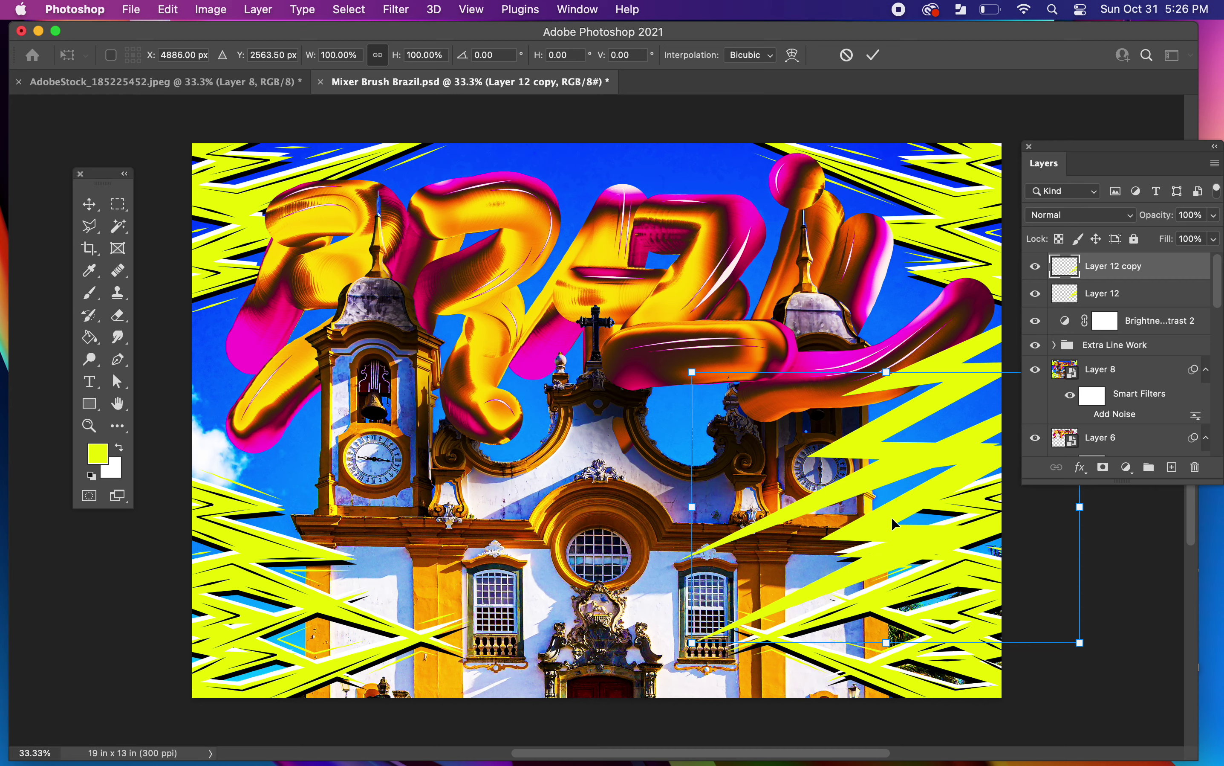
right_click(893, 523)
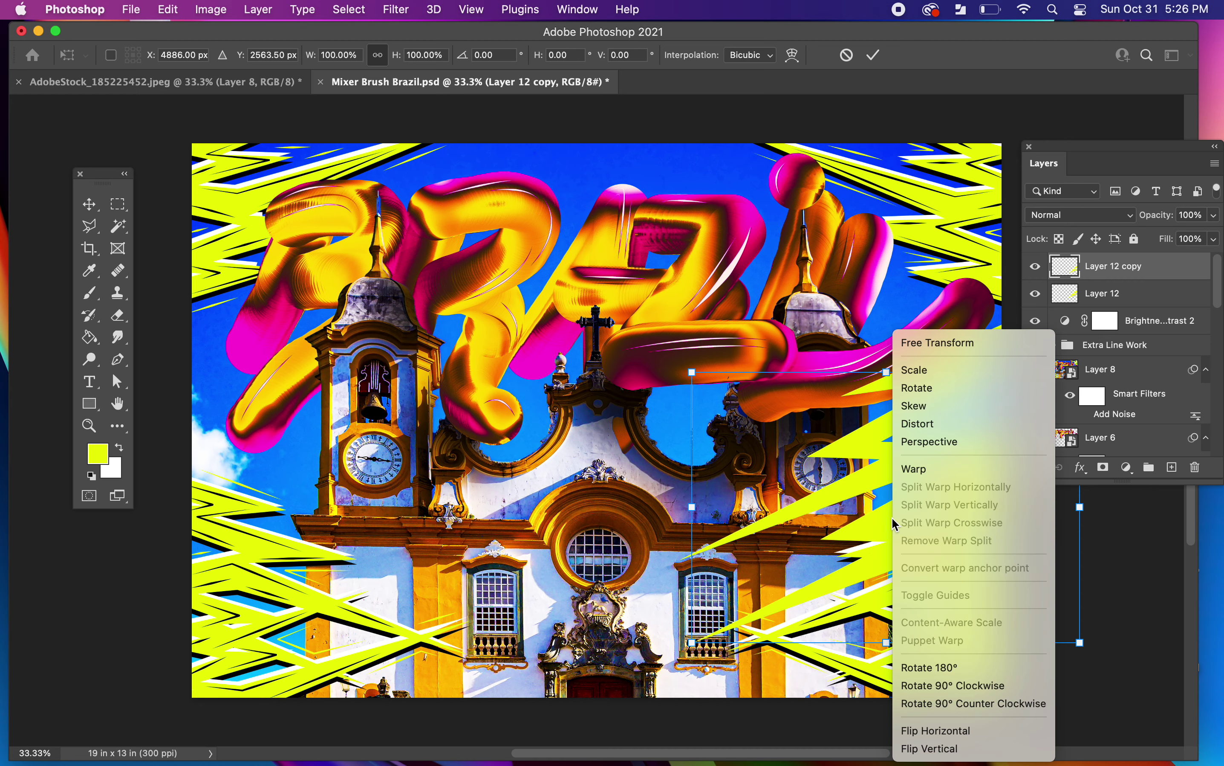
left_click(954, 750)
Step: Rotate and reposition the flipped bolt so it overlaps the original near the church's right clock tower, and apply the transform
left_click_drag(895, 595, 998, 618)
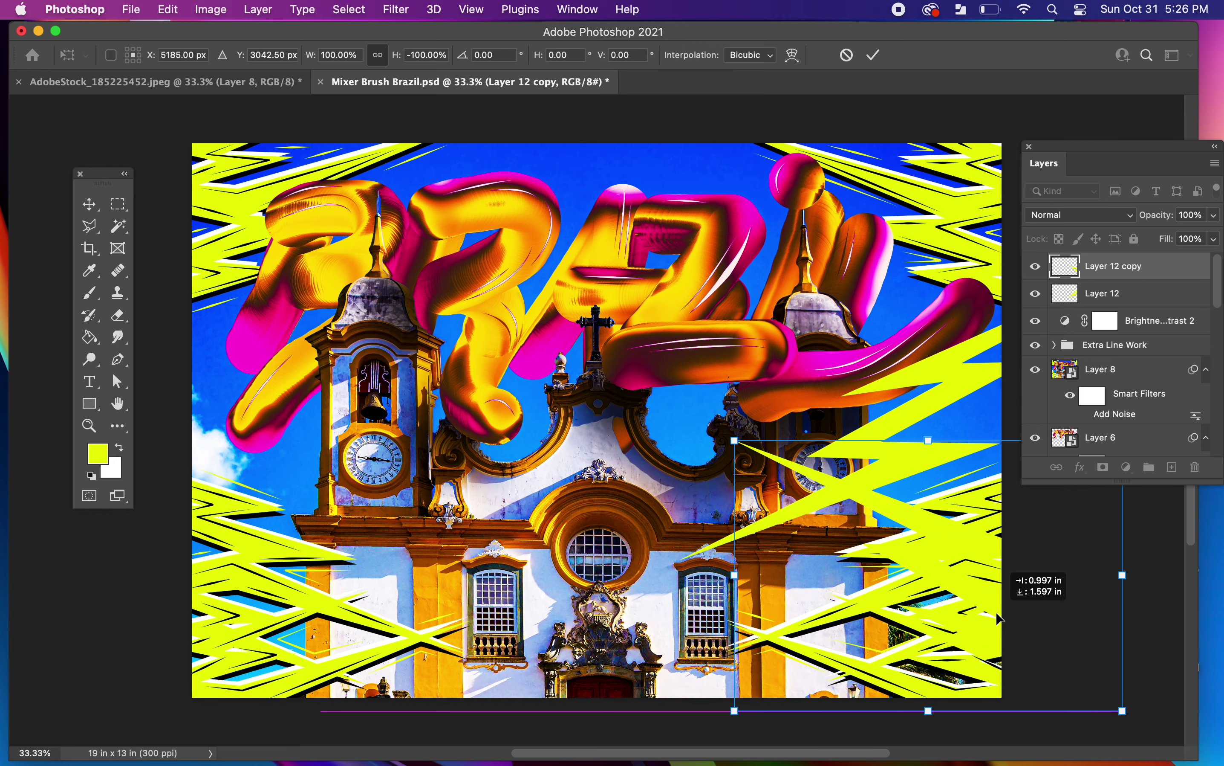
left_click_drag(741, 417, 841, 438)
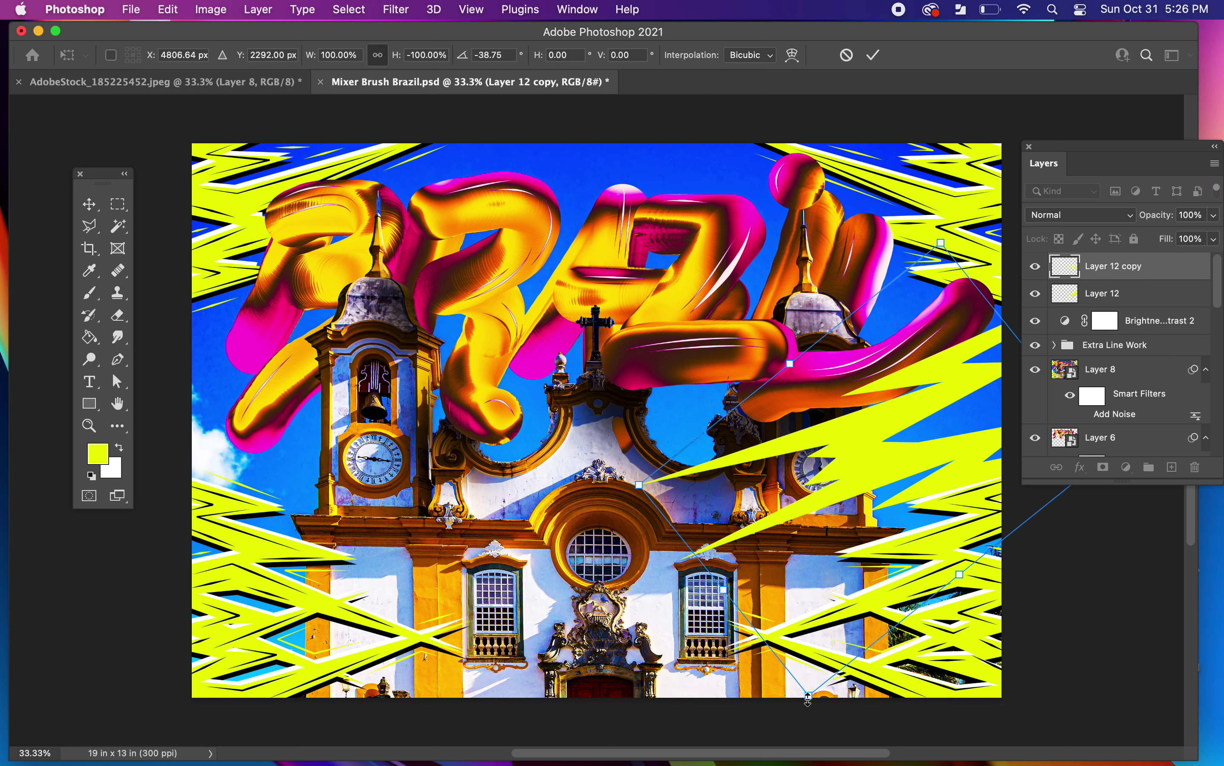
left_click_drag(809, 707, 793, 734)
left_click_drag(924, 496, 953, 478)
key("Return")
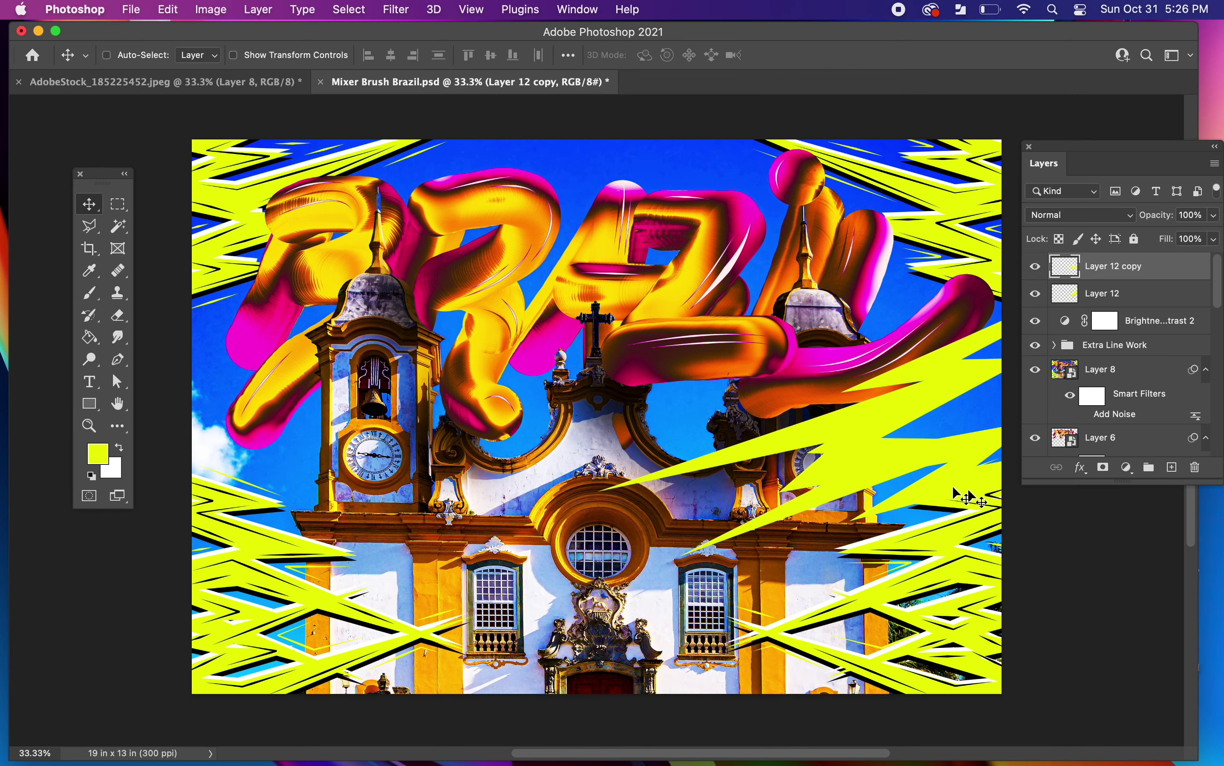
Step: Merge the two lightning-bolt layers and shift the combined shape toward the image's right edge, above the existing line work
left_click_drag(976, 533, 921, 540)
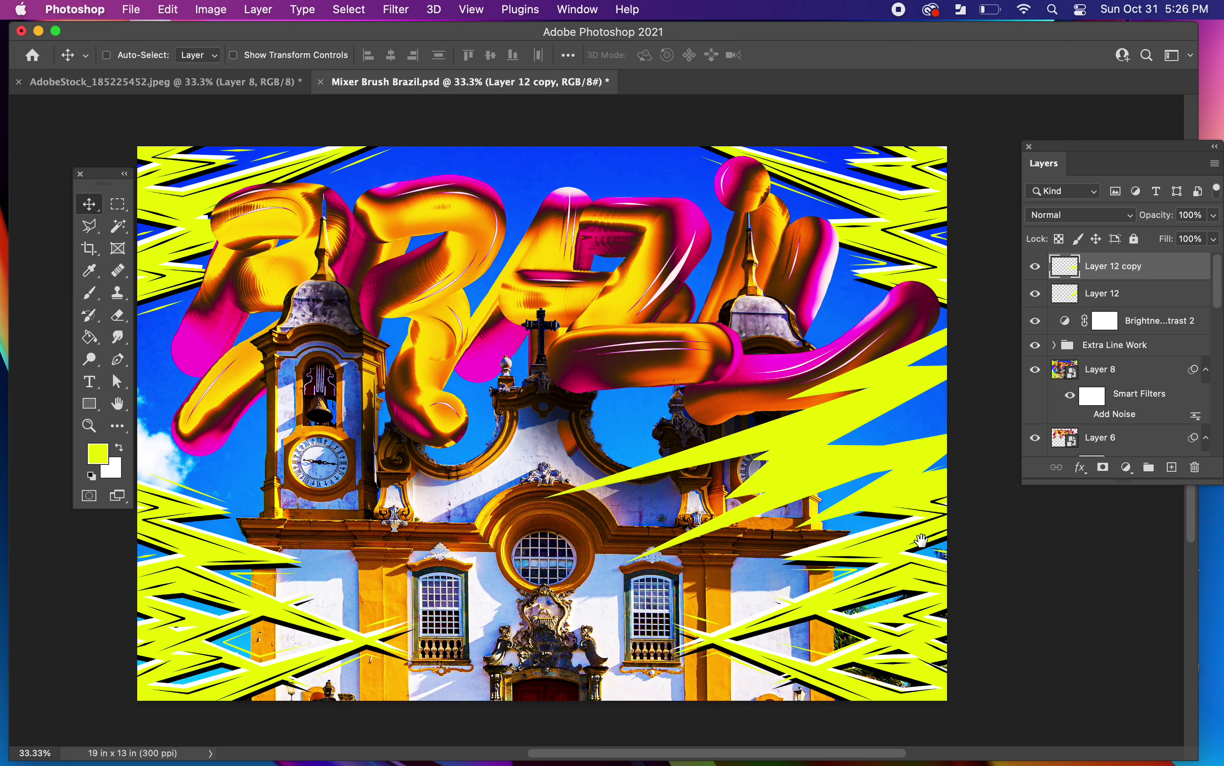
left_click(1145, 299, "shift")
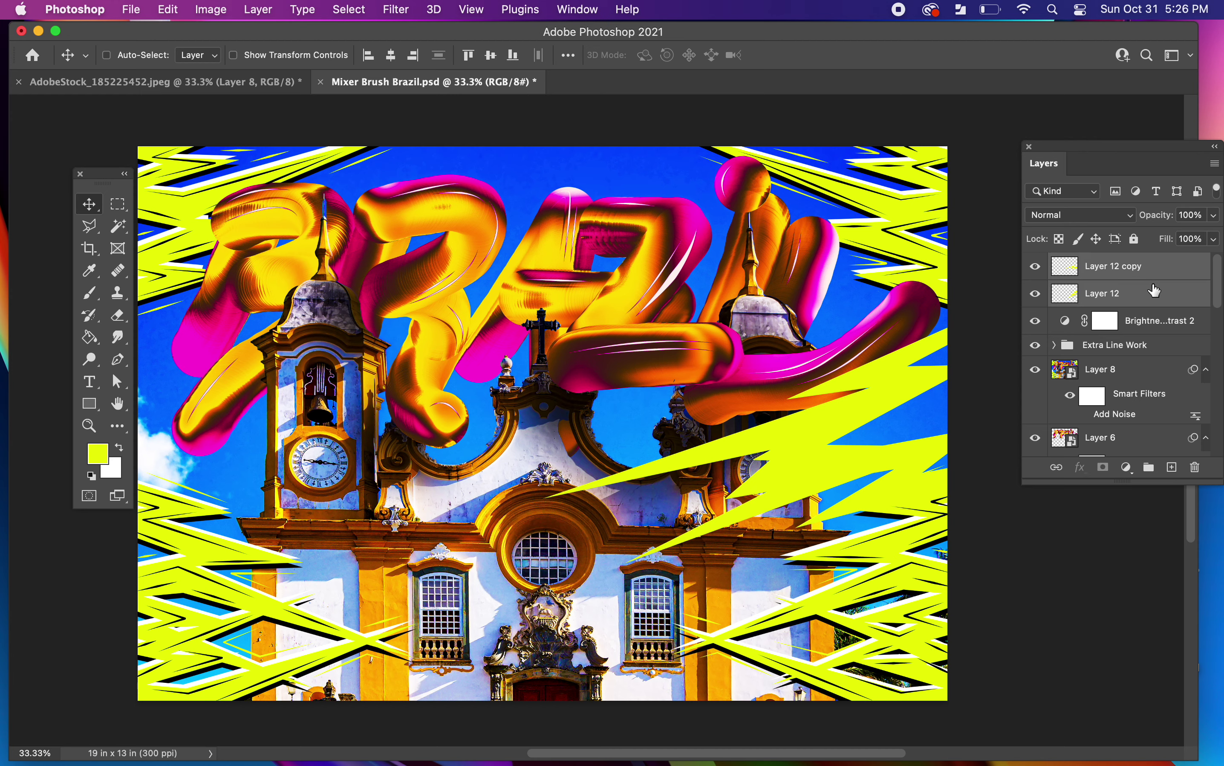
right_click(1138, 296)
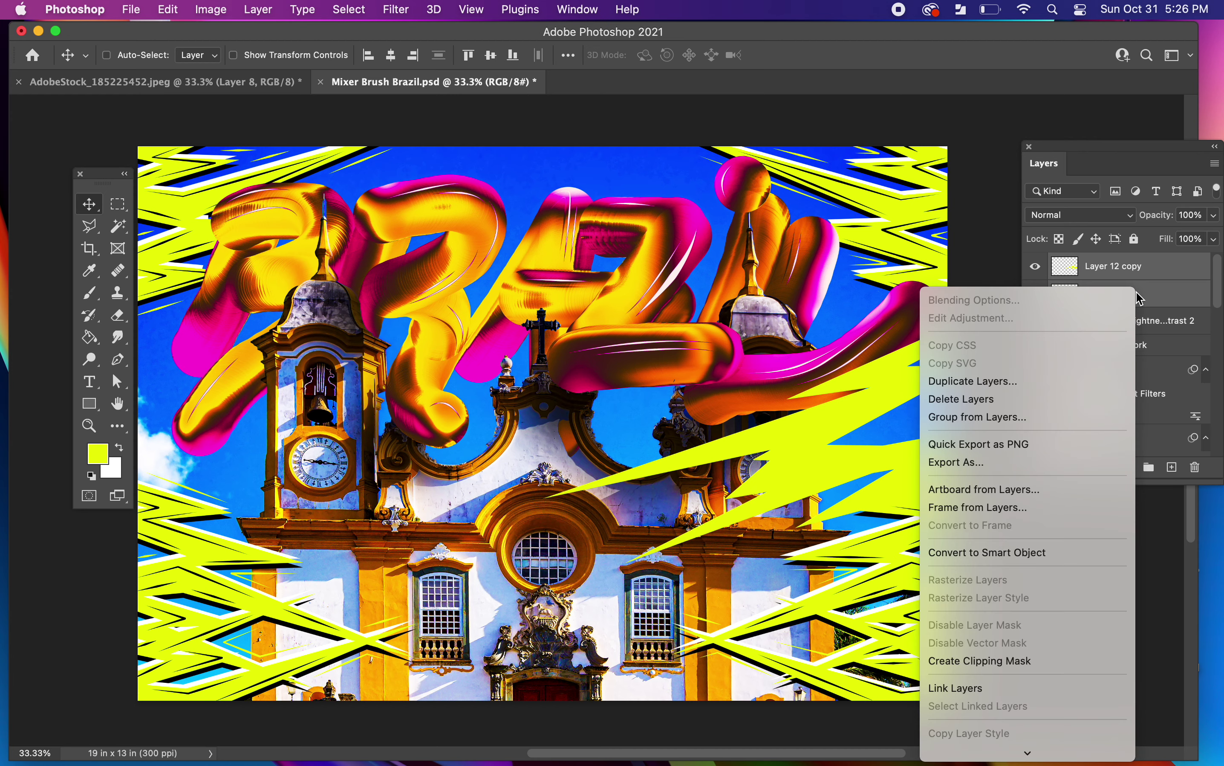
scroll(1024, 531, "down", 5)
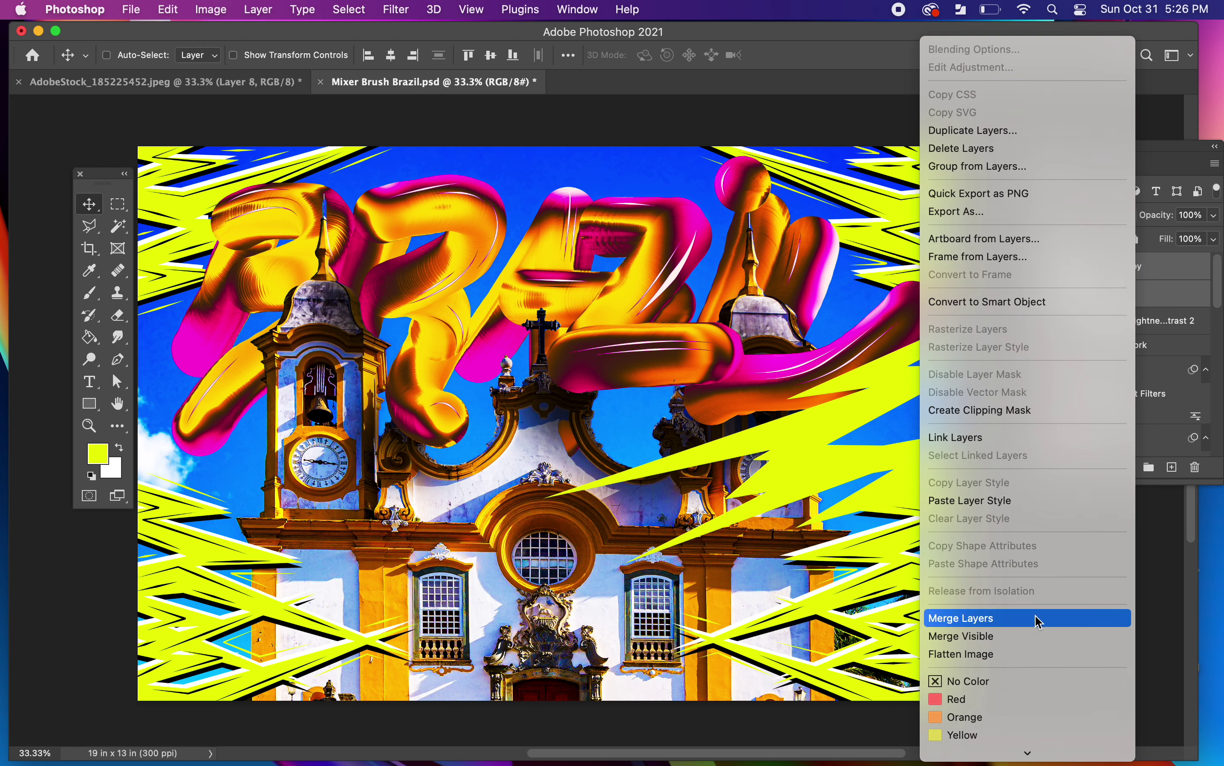
left_click(1038, 619)
left_click_drag(828, 441, 935, 428)
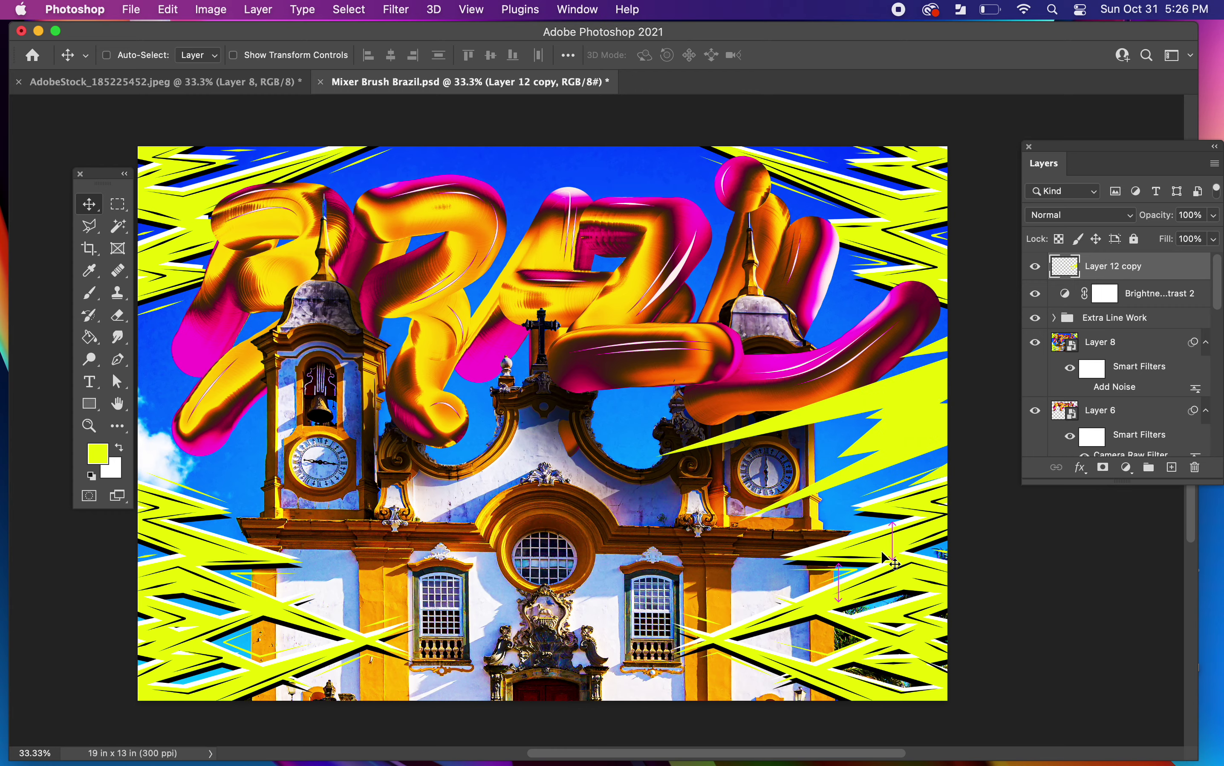
Step: Duplicate the merged bolt layer in place above the original
key("super+equal")
left_click_drag(763, 569, 517, 555)
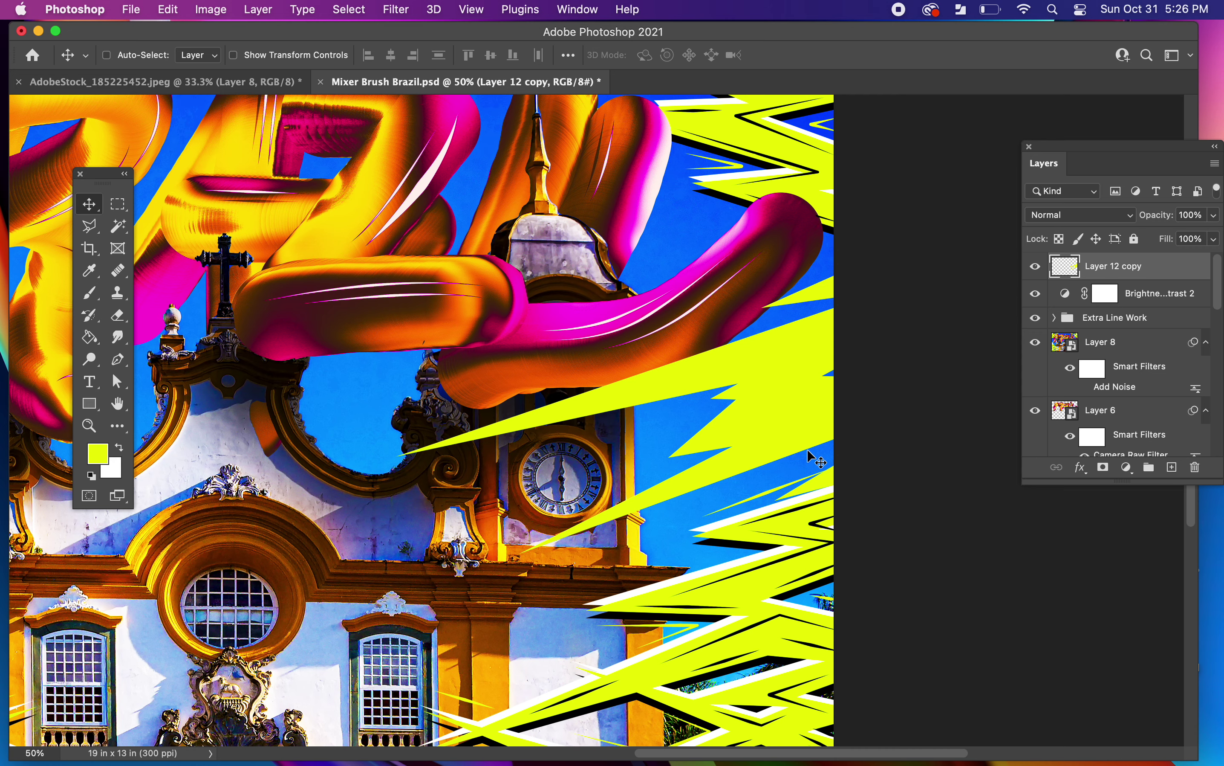
left_click_drag(812, 458, 809, 460)
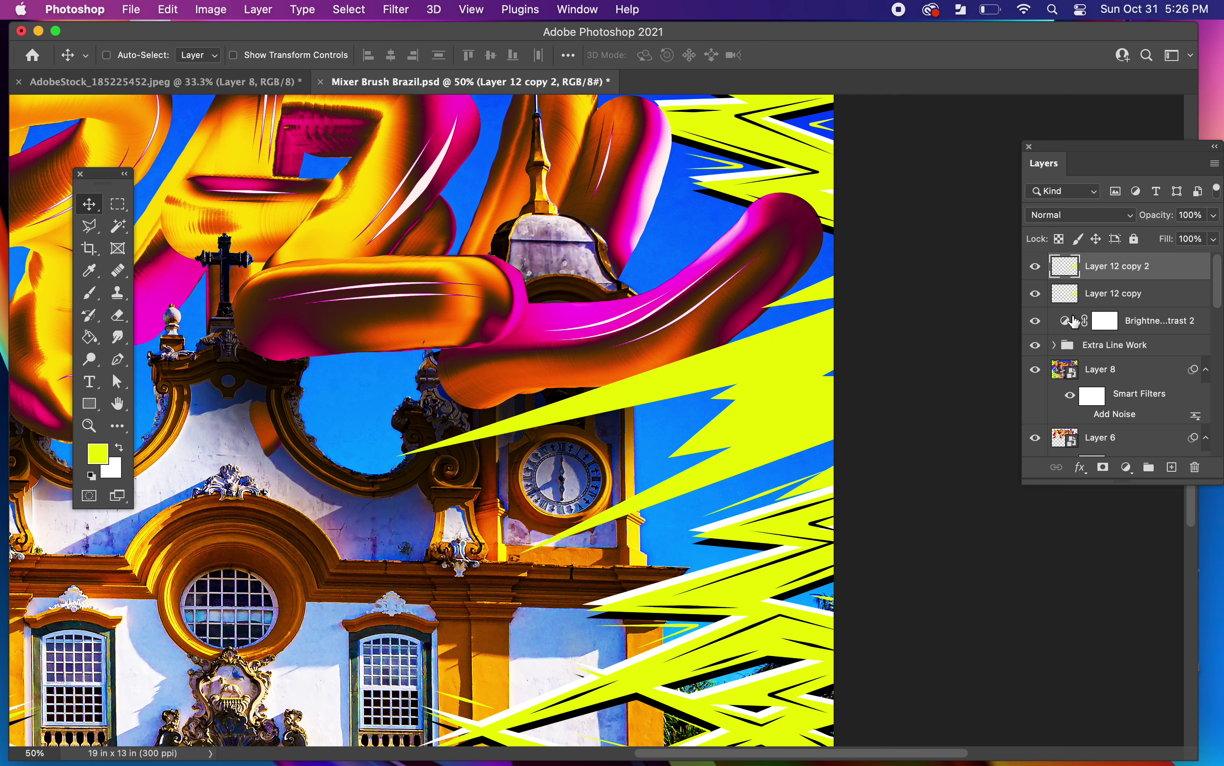
Step: Apply a white Color Overlay at 100% opacity to the lower bolt layer and offset it slightly below the yellow bolt
left_click(1090, 296)
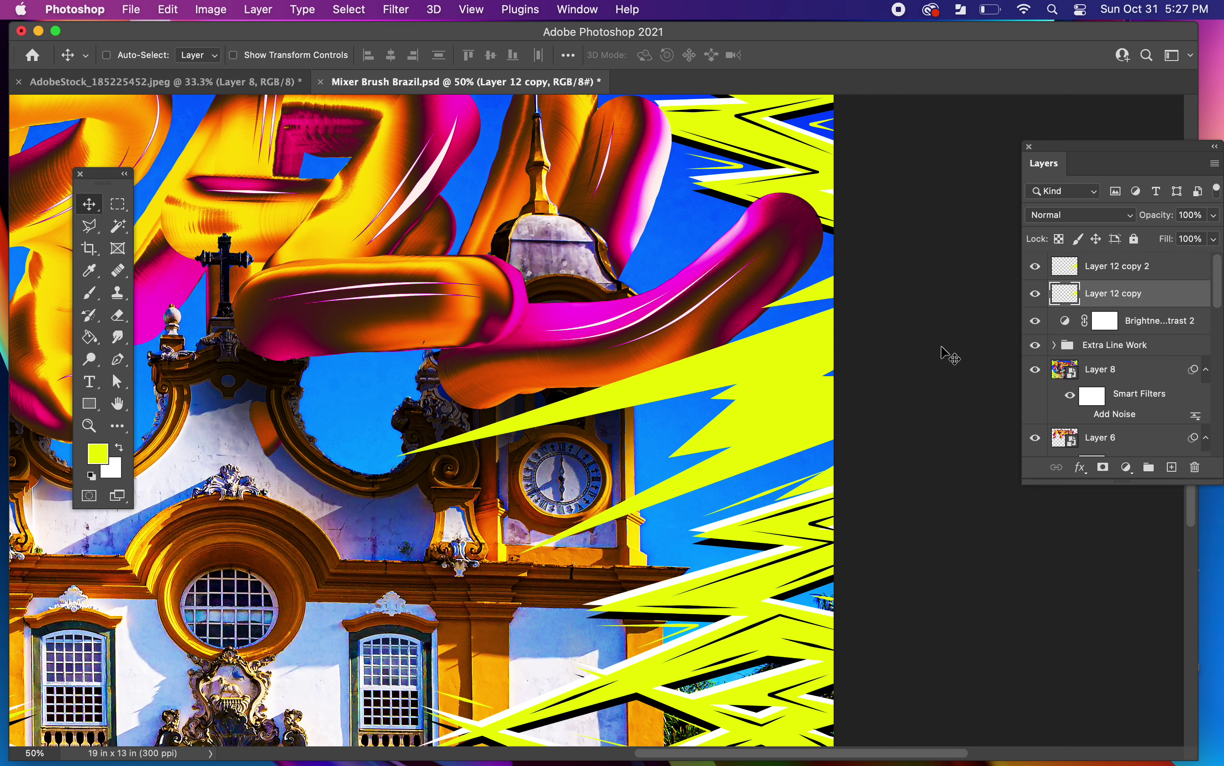
double_click(1179, 298)
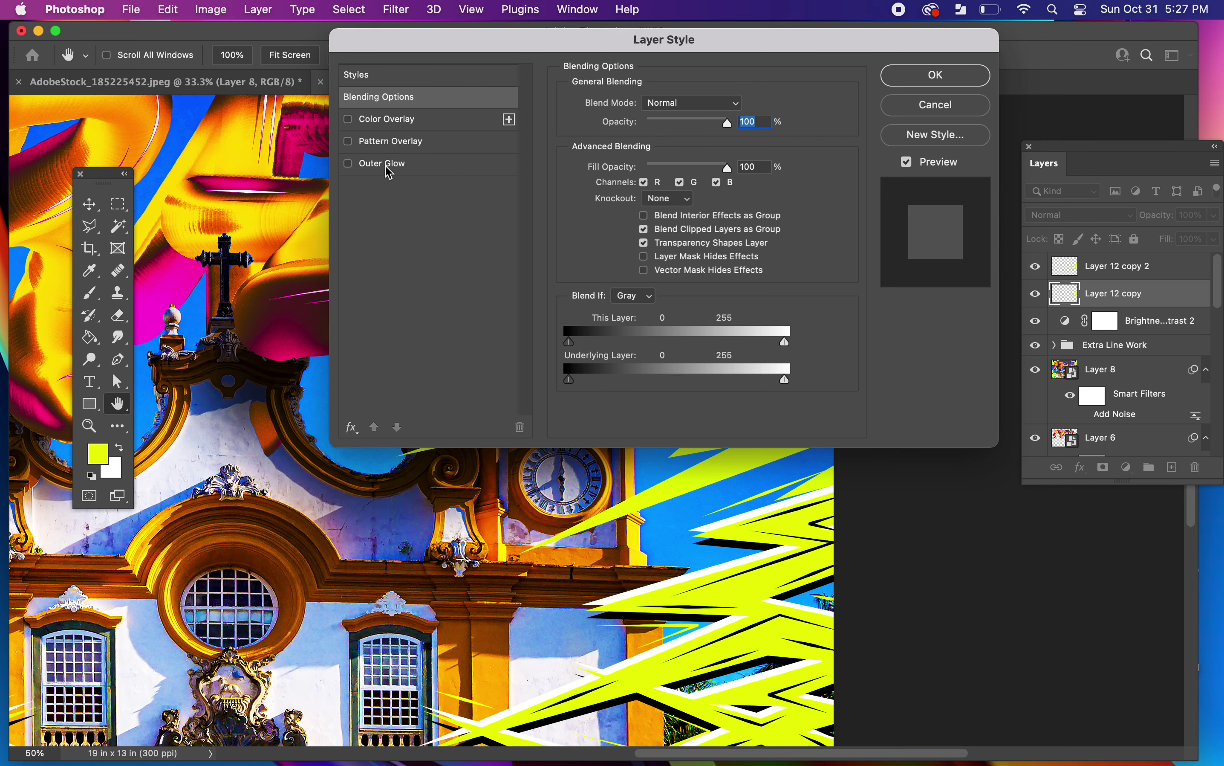
left_click(377, 122)
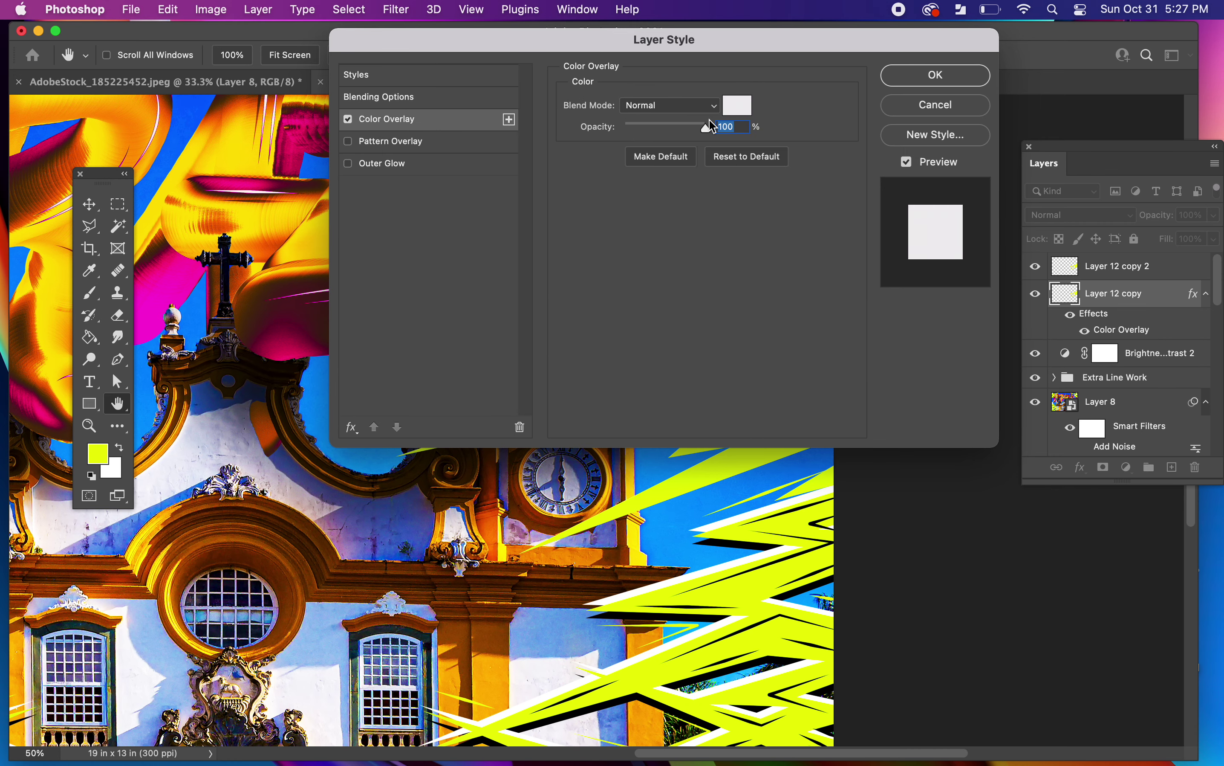
left_click(935, 76)
left_click_drag(957, 475, 962, 491)
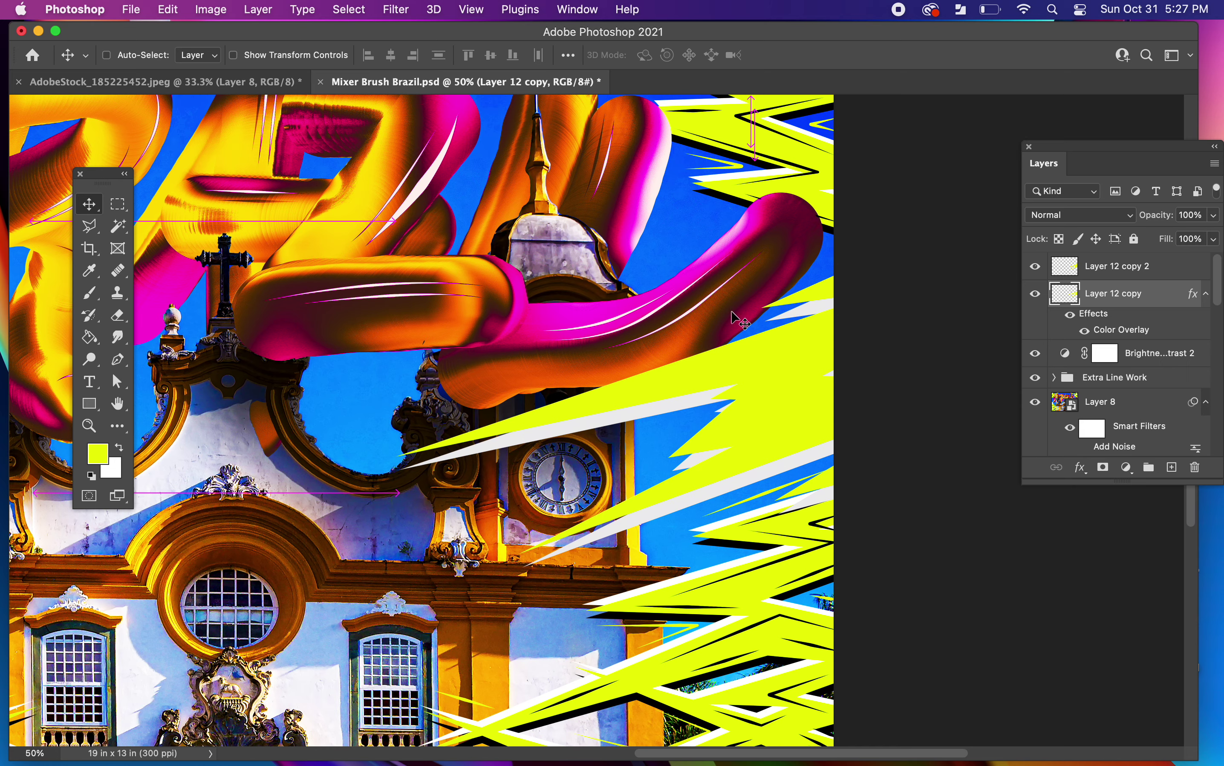
Step: Examine the new white-edged bolt alongside the existing line work and the Brazil lettering
left_click_drag(774, 578, 683, 460)
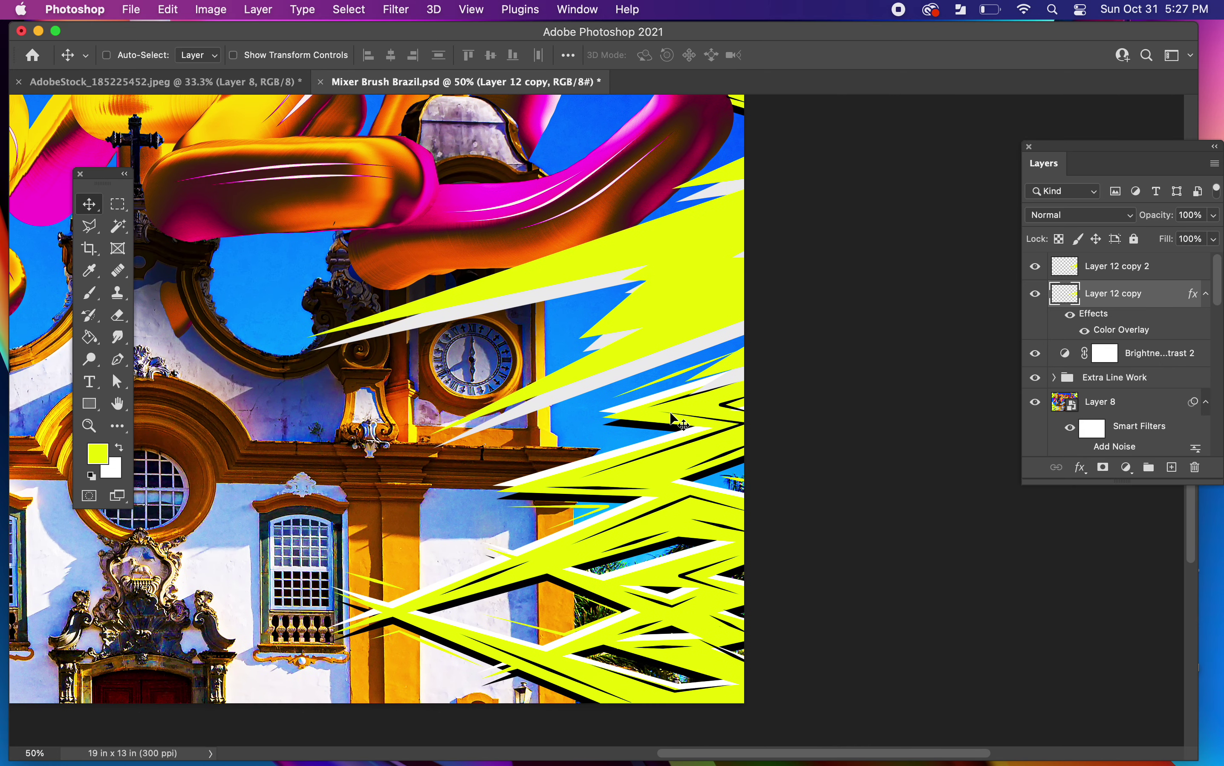
scroll(755, 429, "up", 5)
scroll(755, 429, "left", 5)
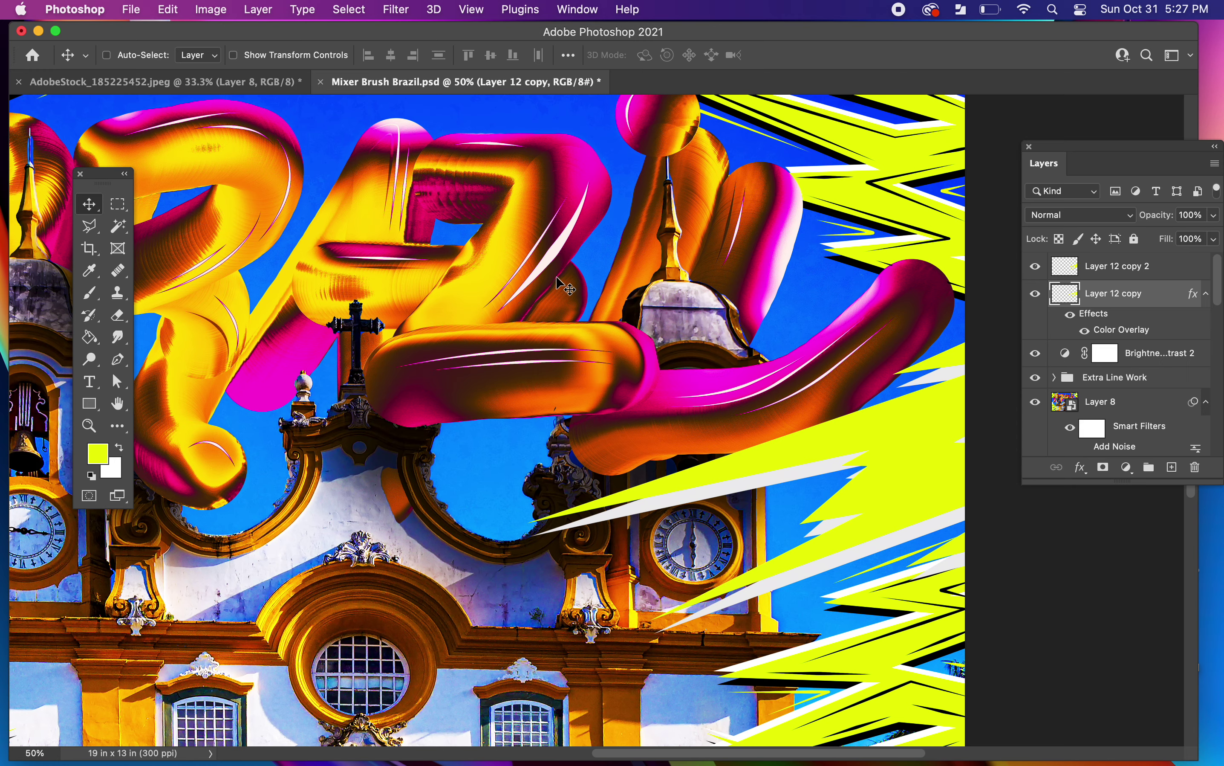
scroll(833, 514, "down", 5)
scroll(834, 514, "right", 5)
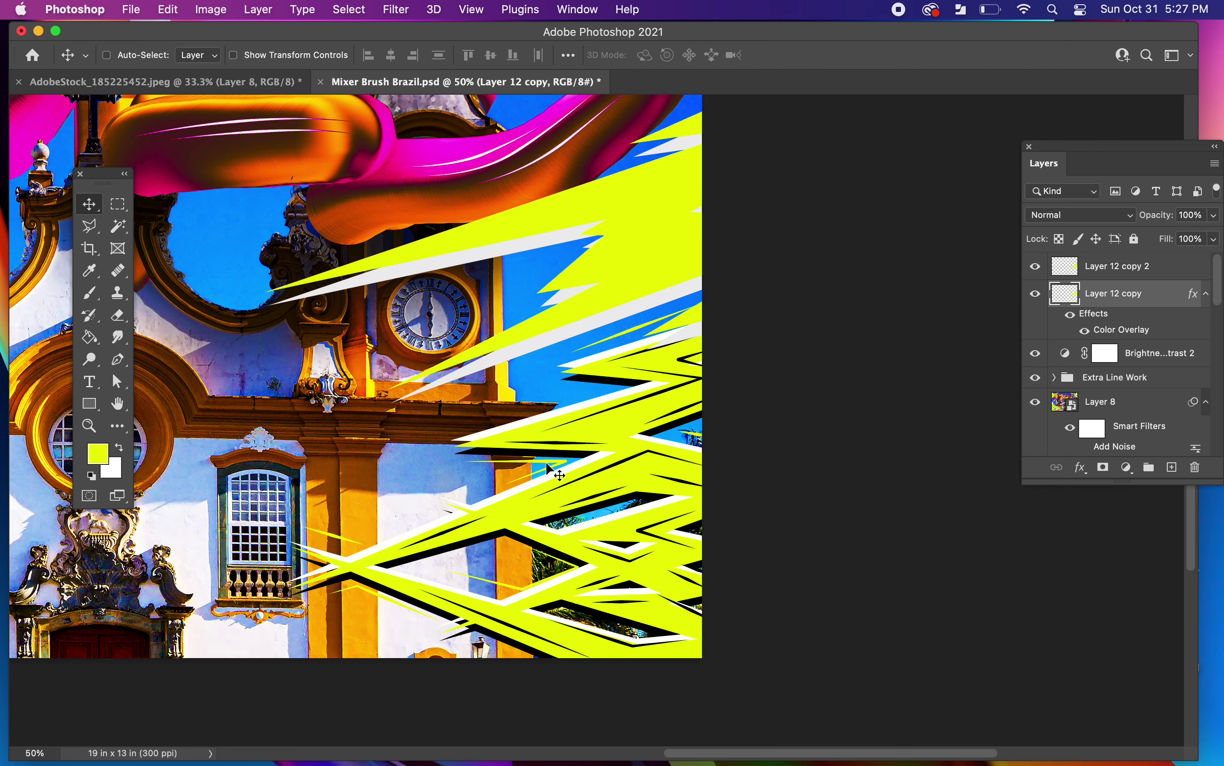
left_click_drag(408, 464, 598, 521)
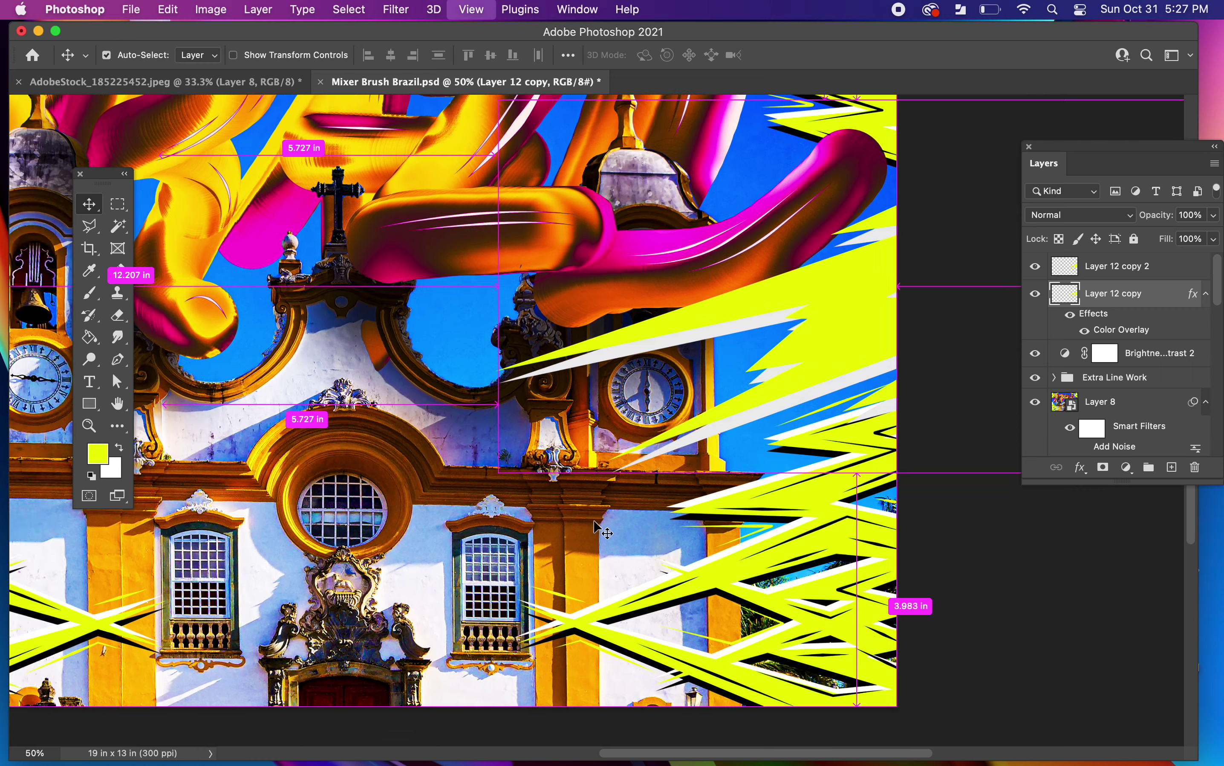
Step: Return to the AdobeStock_185225452.jpeg camel composite
key("super+minus")
key("super+minus")
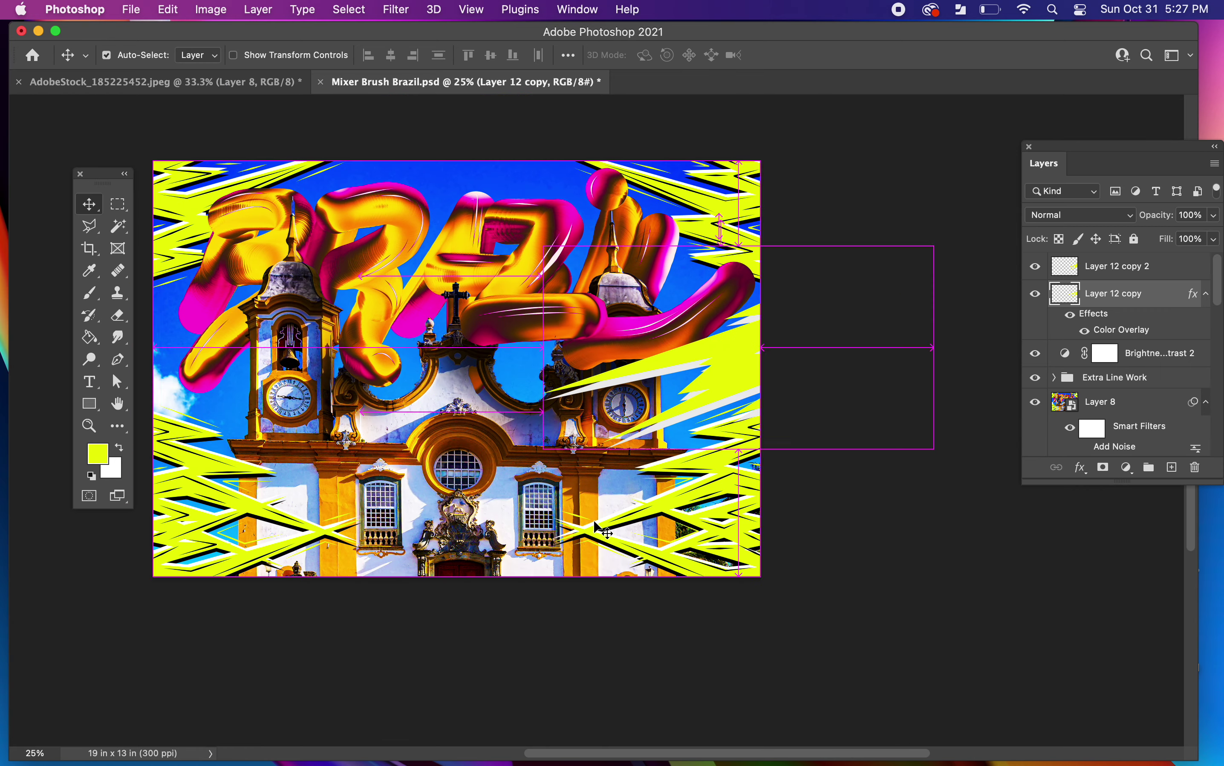
left_click(230, 82)
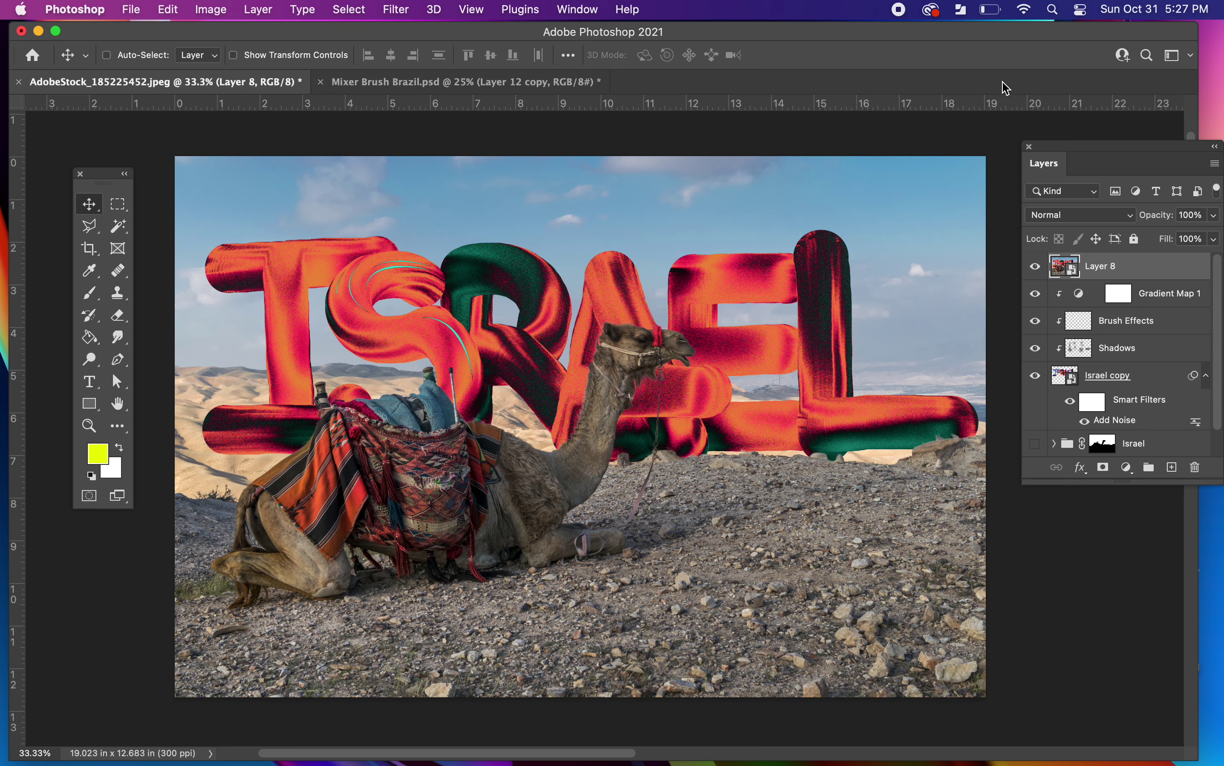